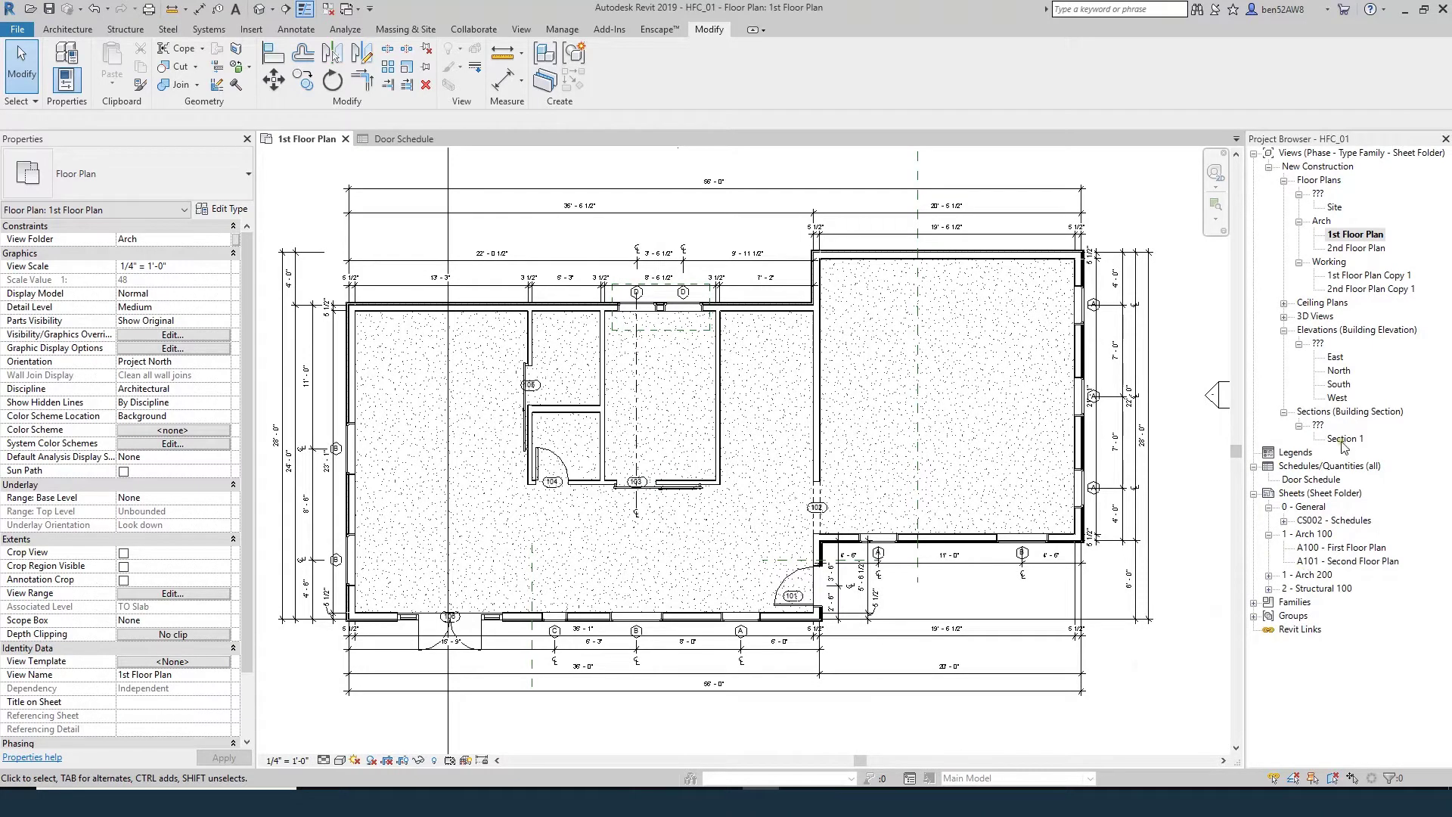
# - Create a view template named SCHEDULE from the Door Schedule view
pyautogui.doubleClick(1301, 483)
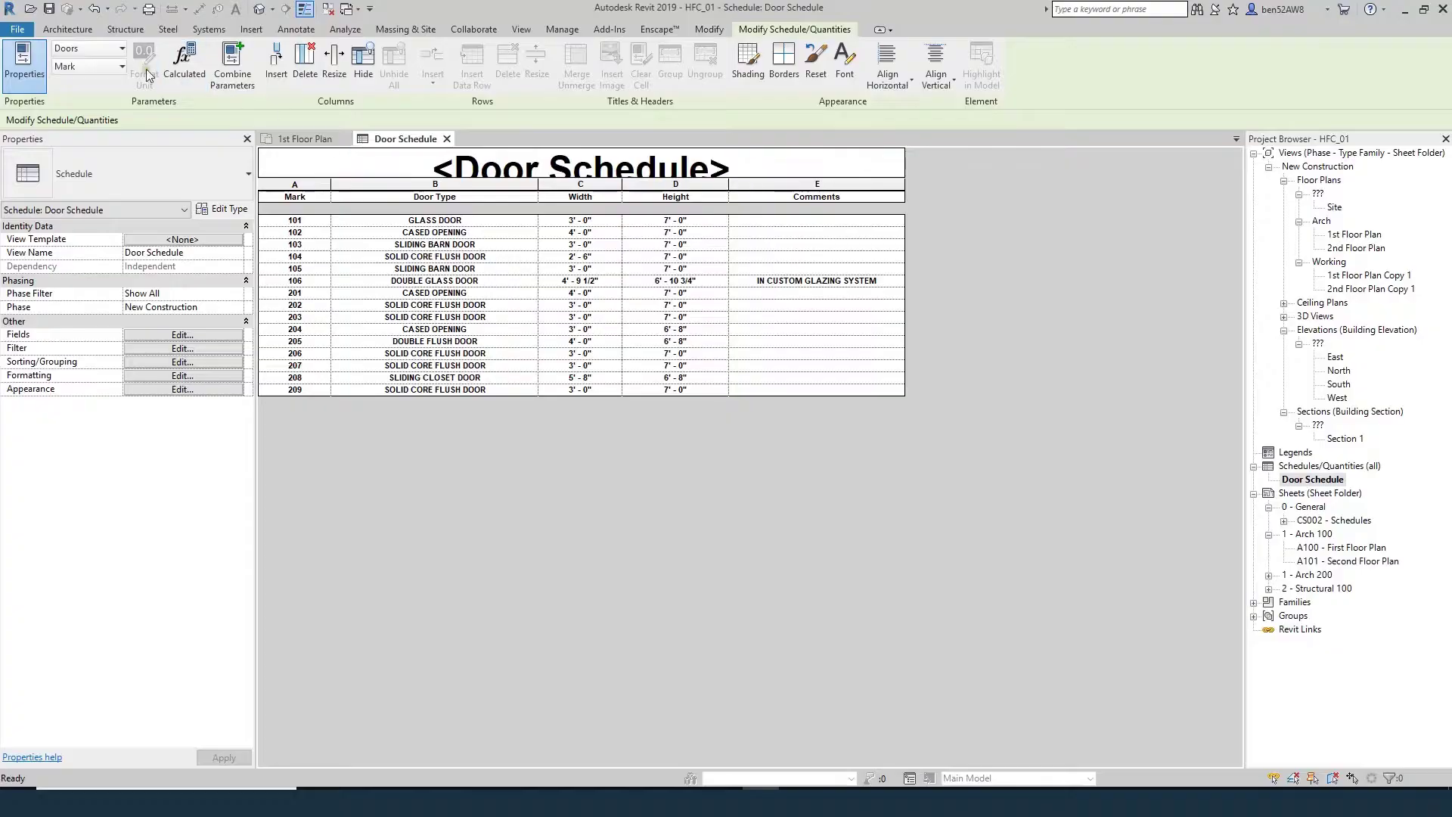
pyautogui.click(521, 30)
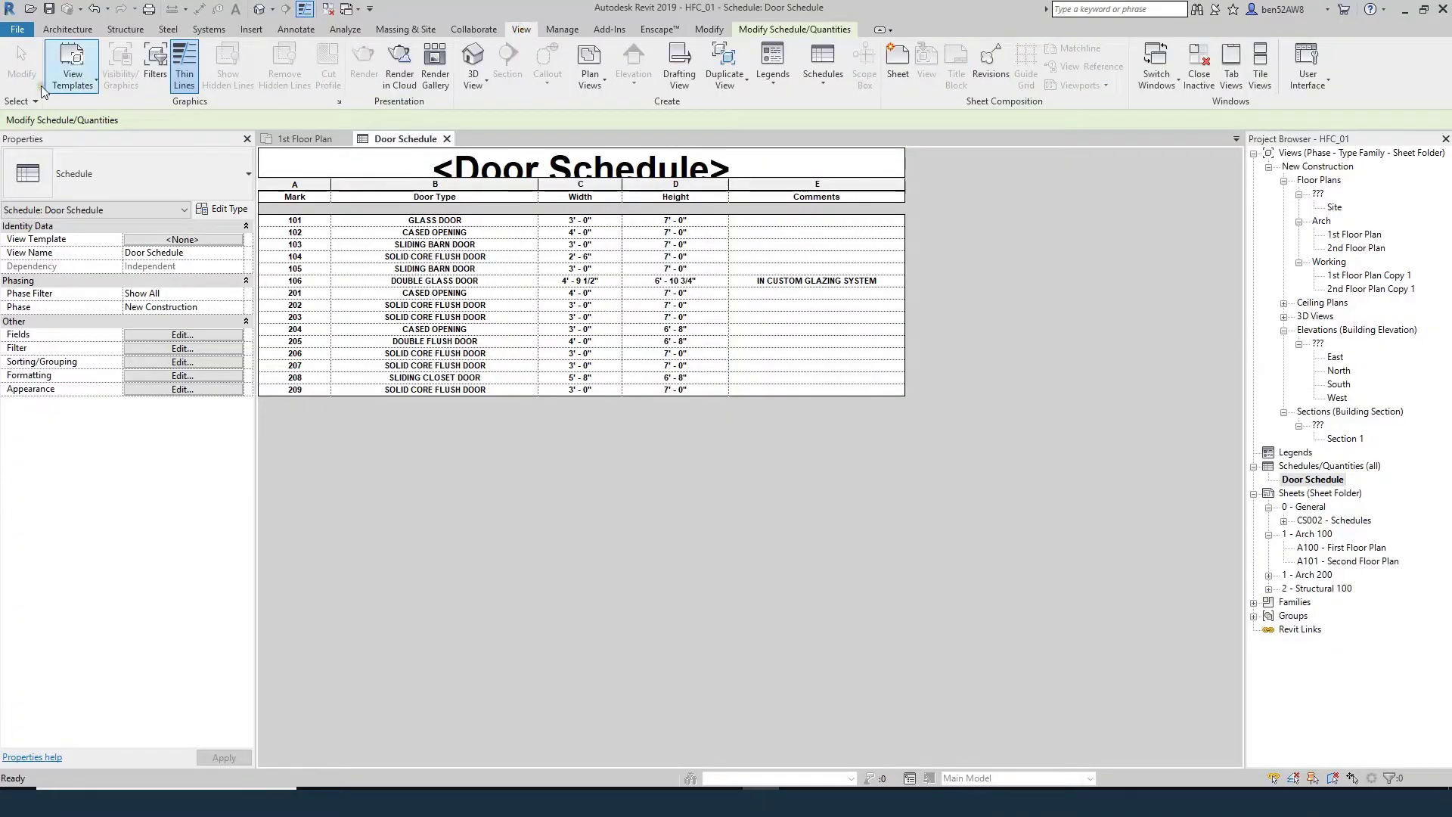
pyautogui.click(82, 86)
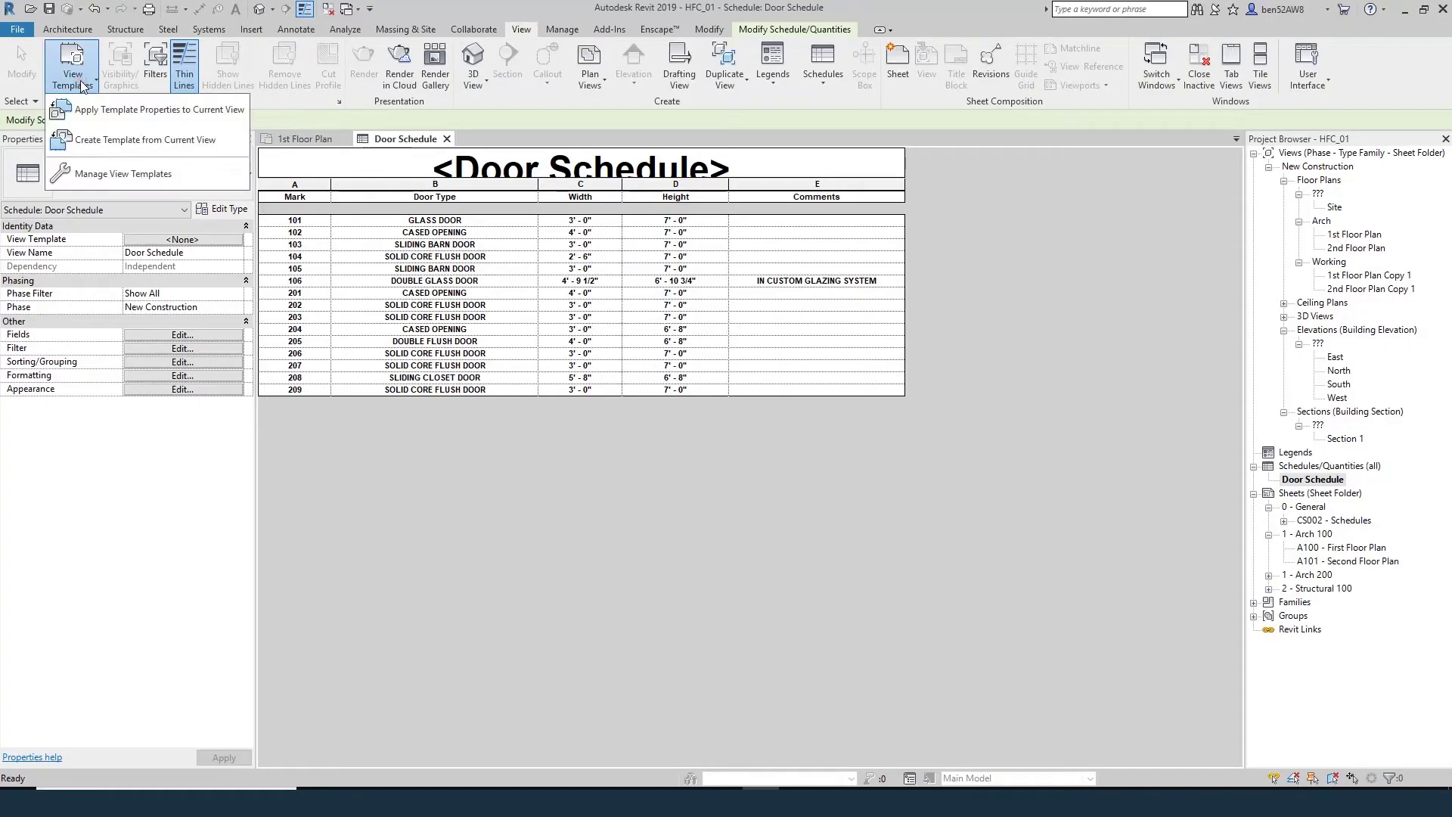
pyautogui.click(154, 143)
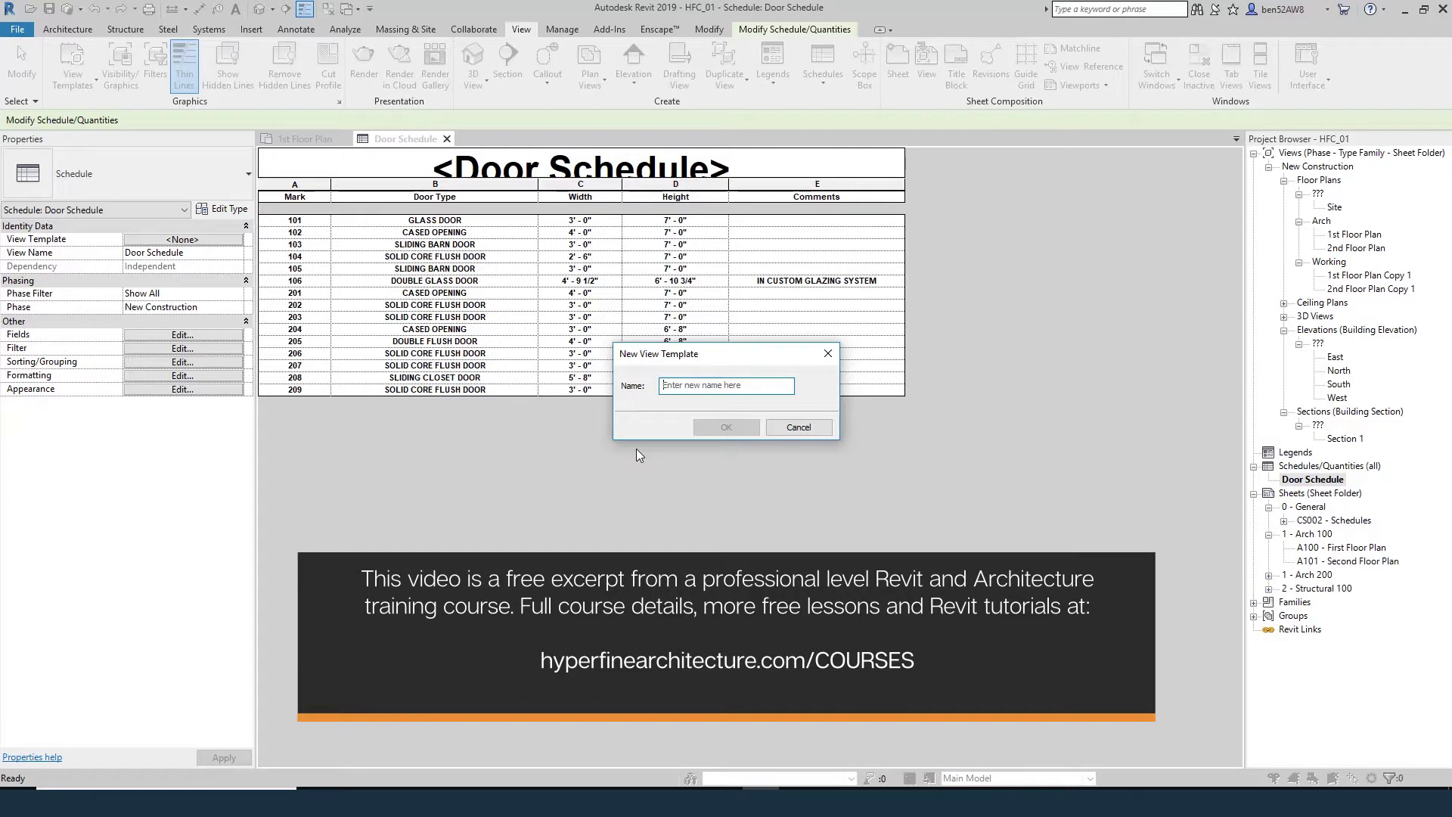
pyautogui.write('SCHEDULE')
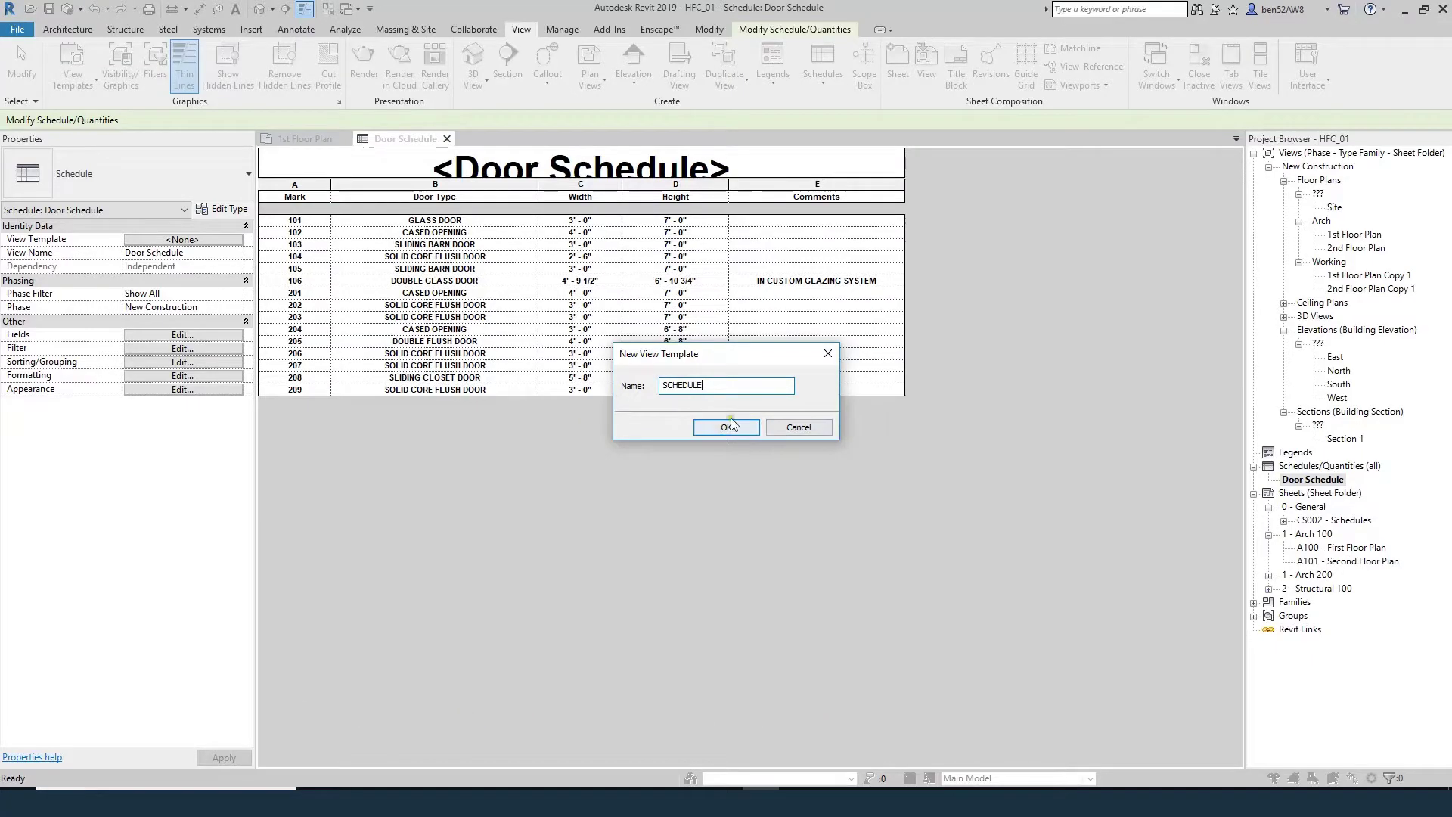
pyautogui.click(722, 428)
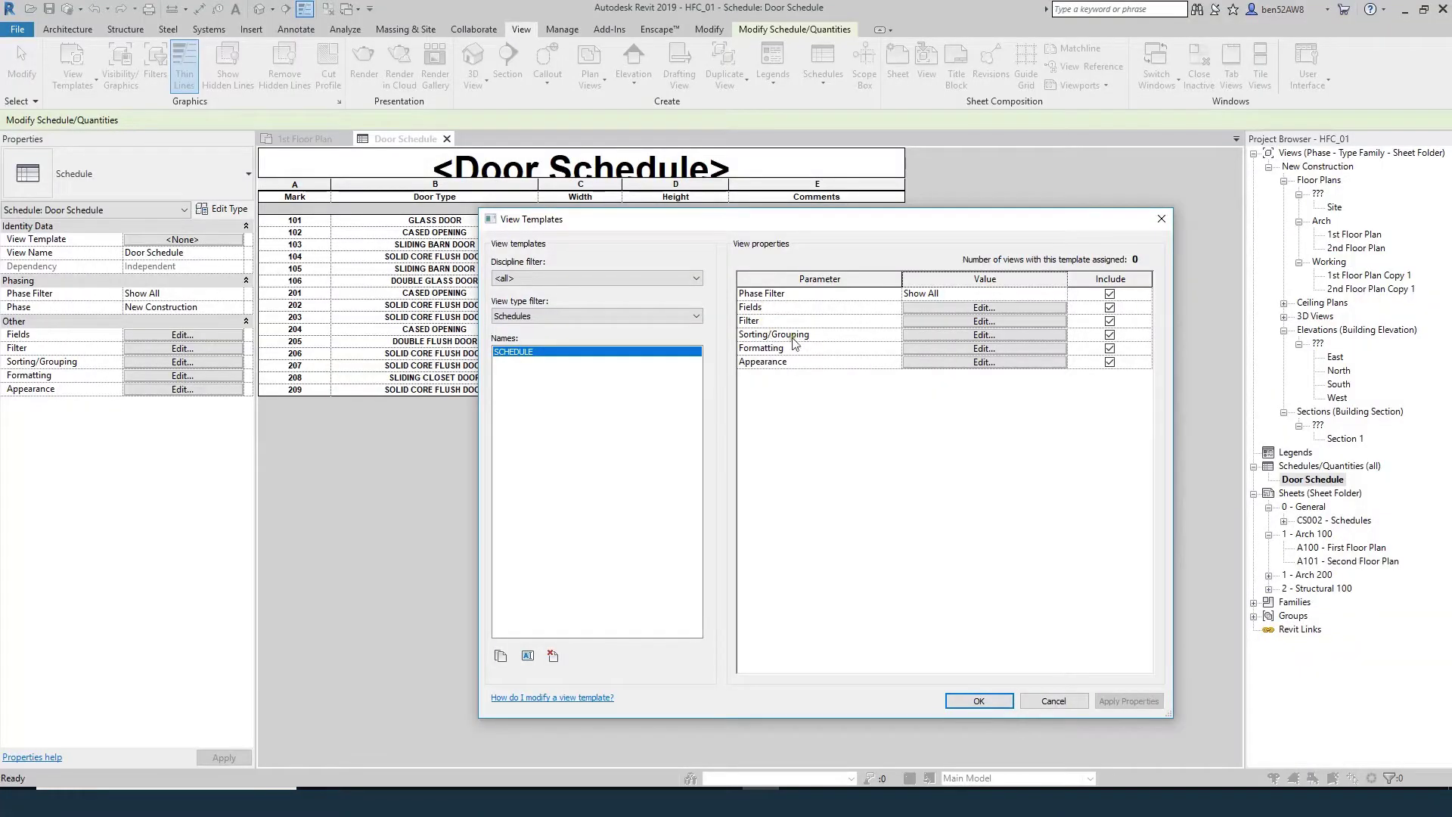
# - Exclude Fields from the SCHEDULE view template, review its Appearance settings without changing them, and save the template
pyautogui.click(1109, 308)
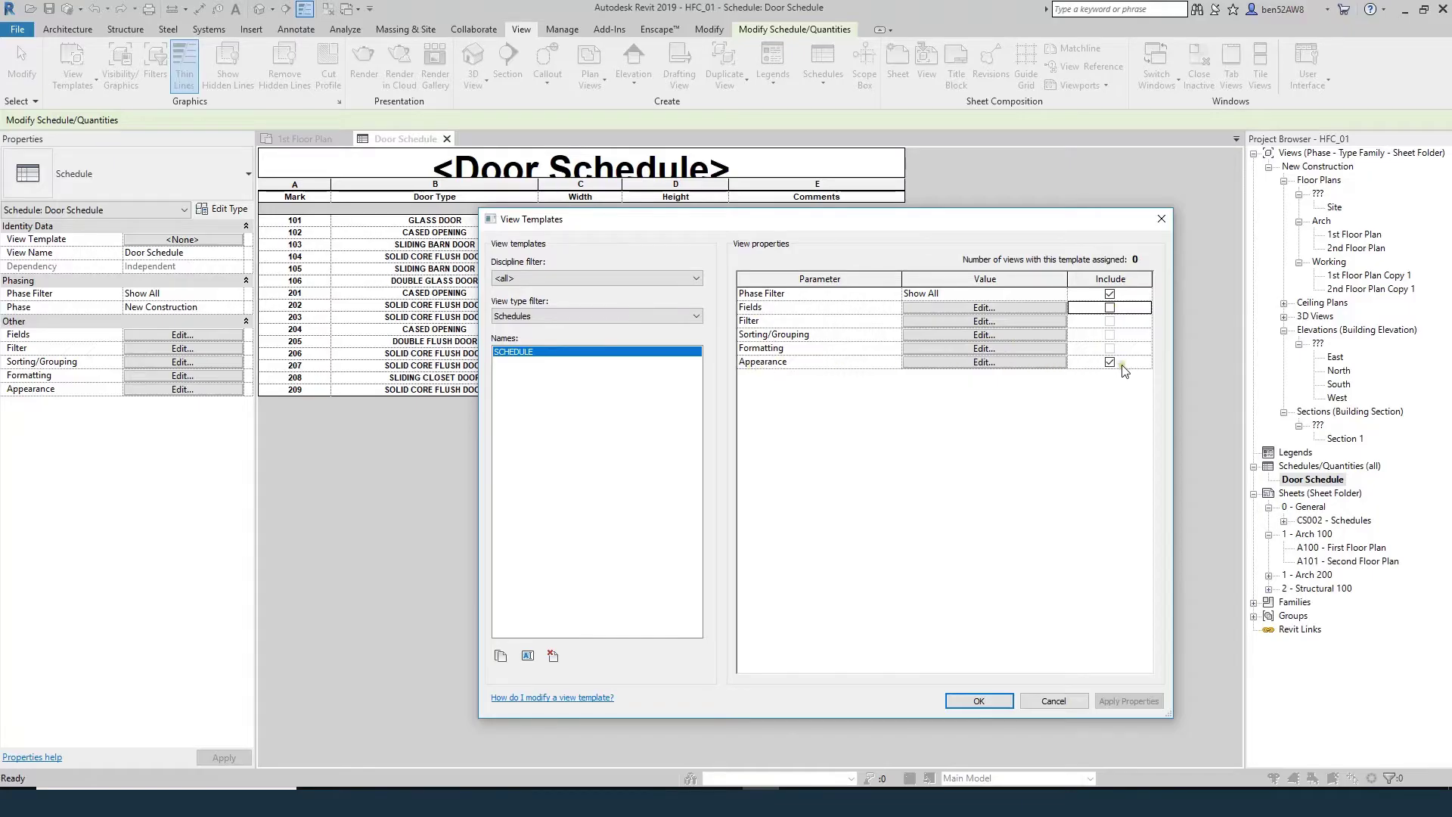
pyautogui.click(984, 362)
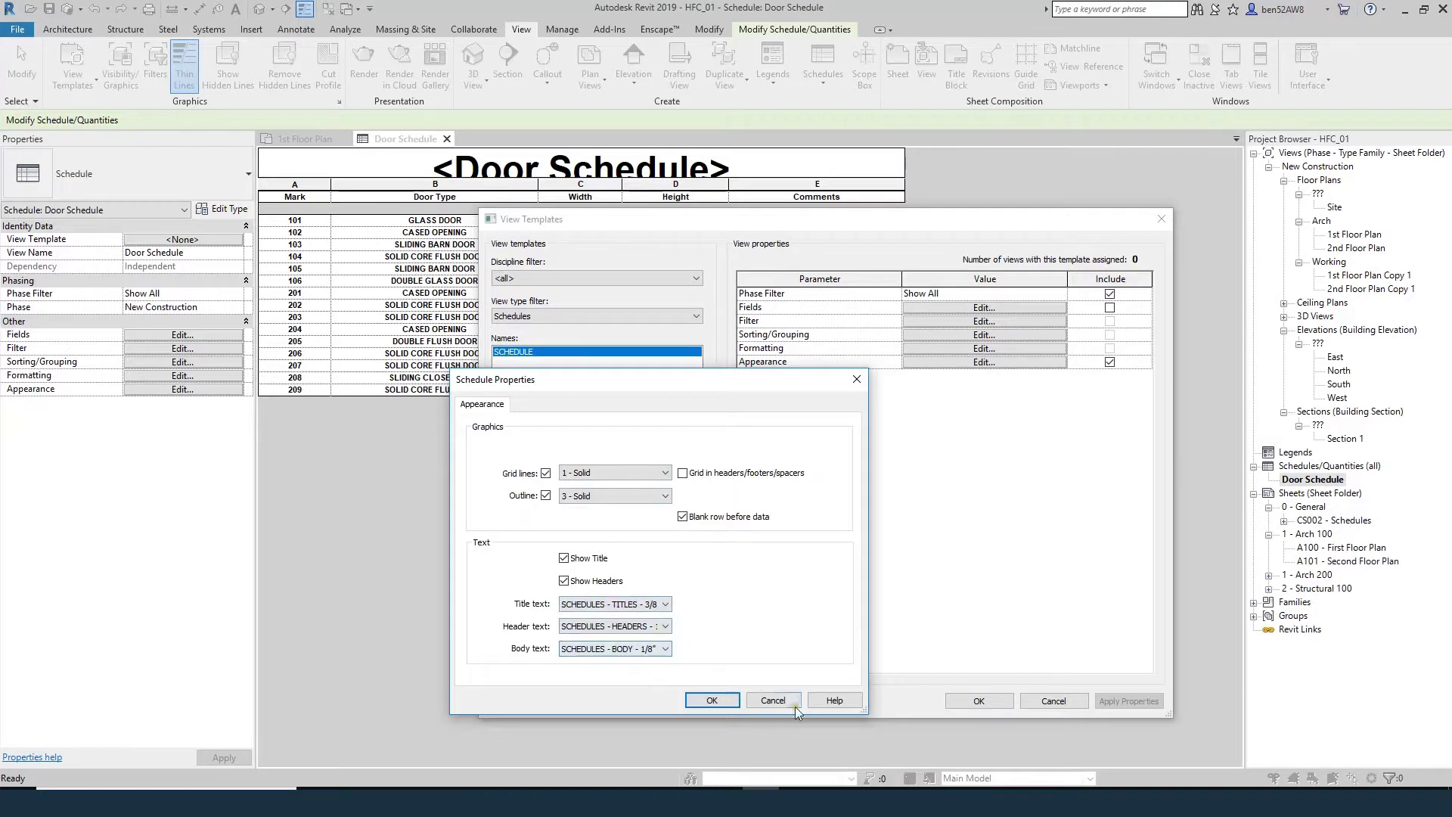
pyautogui.click(770, 701)
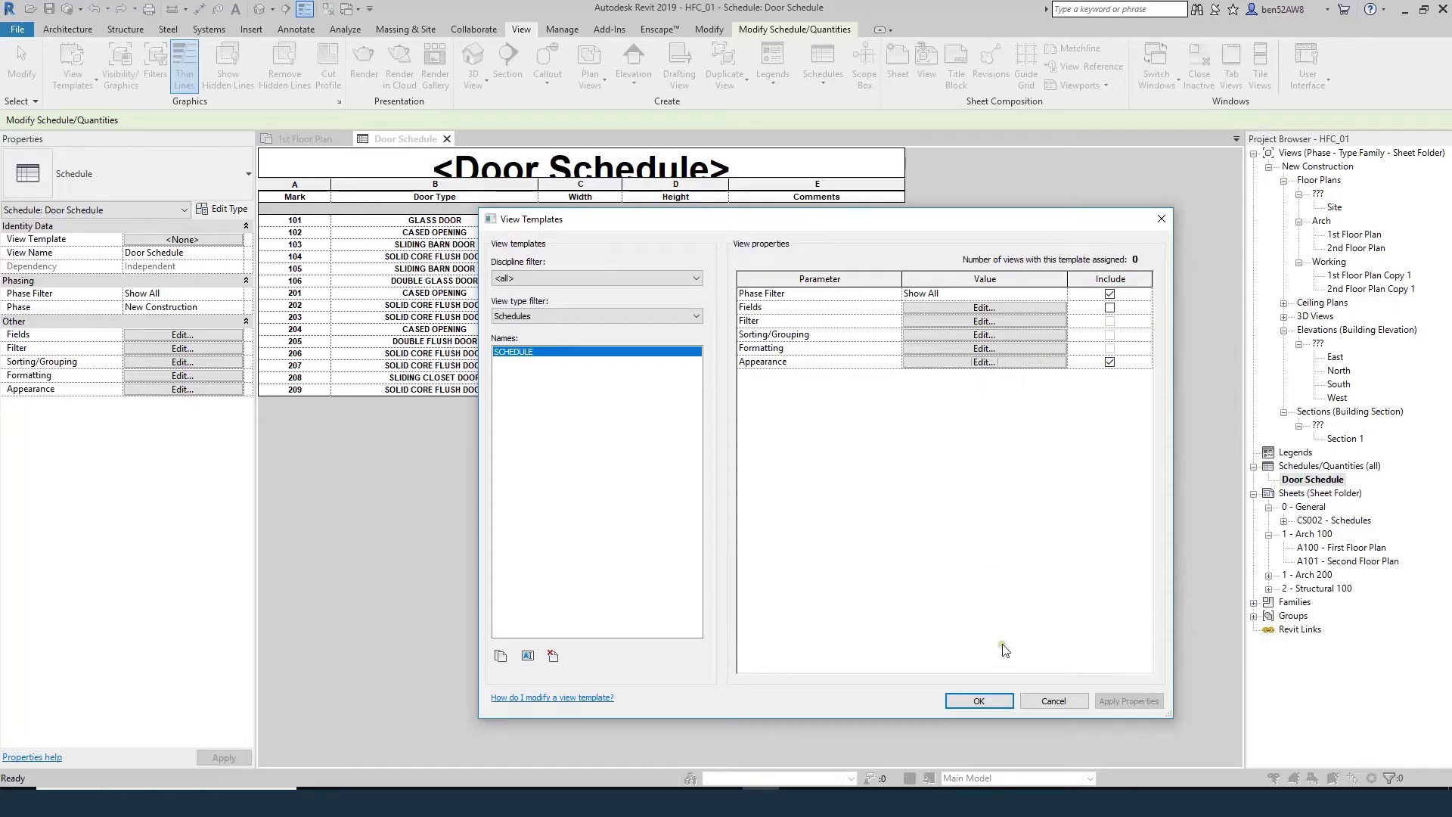
pyautogui.click(979, 700)
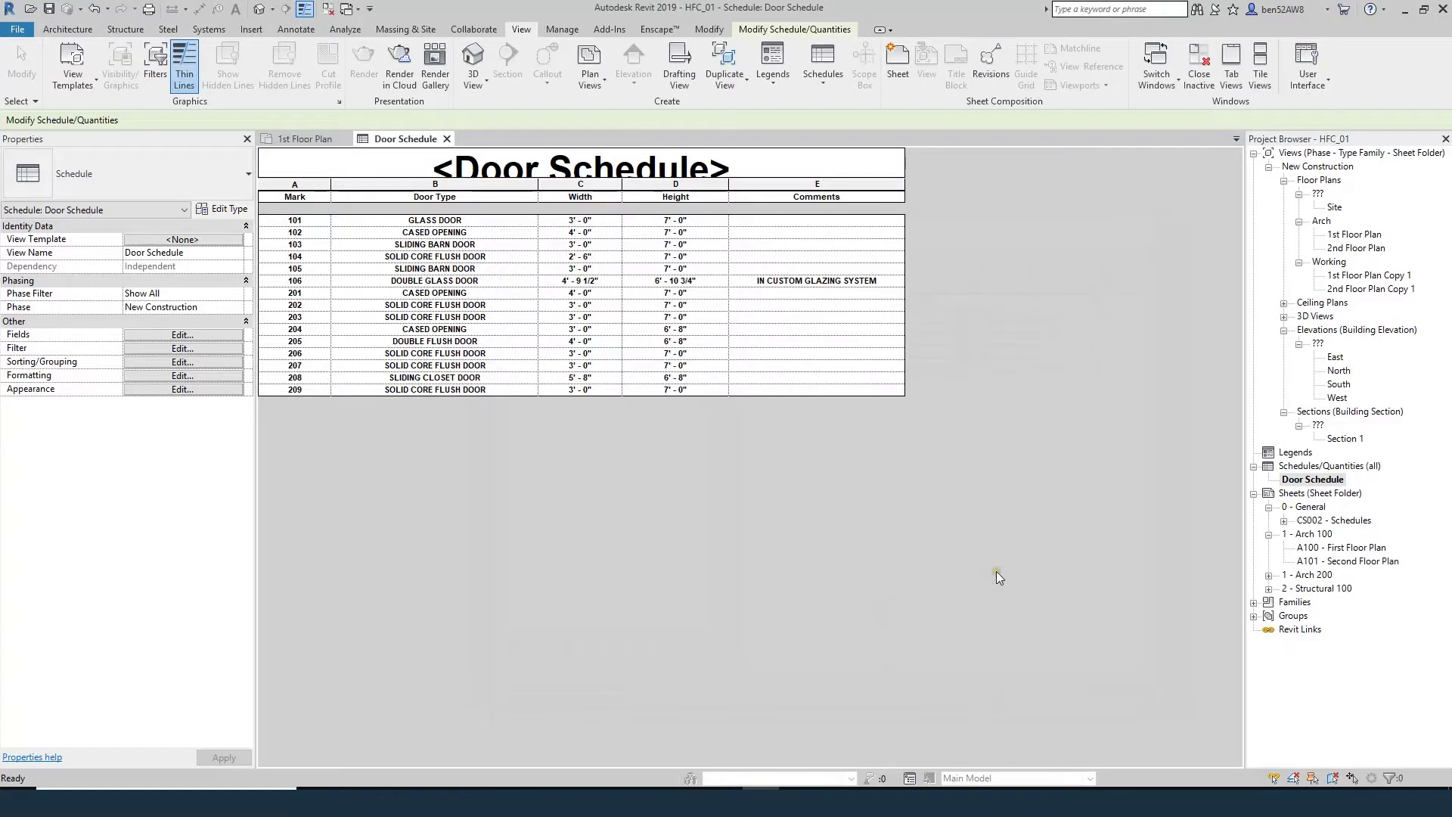
# - Create a new schedule for the Windows category, keeping the name Window Schedule and the New Construction phase
pyautogui.click(1311, 467)
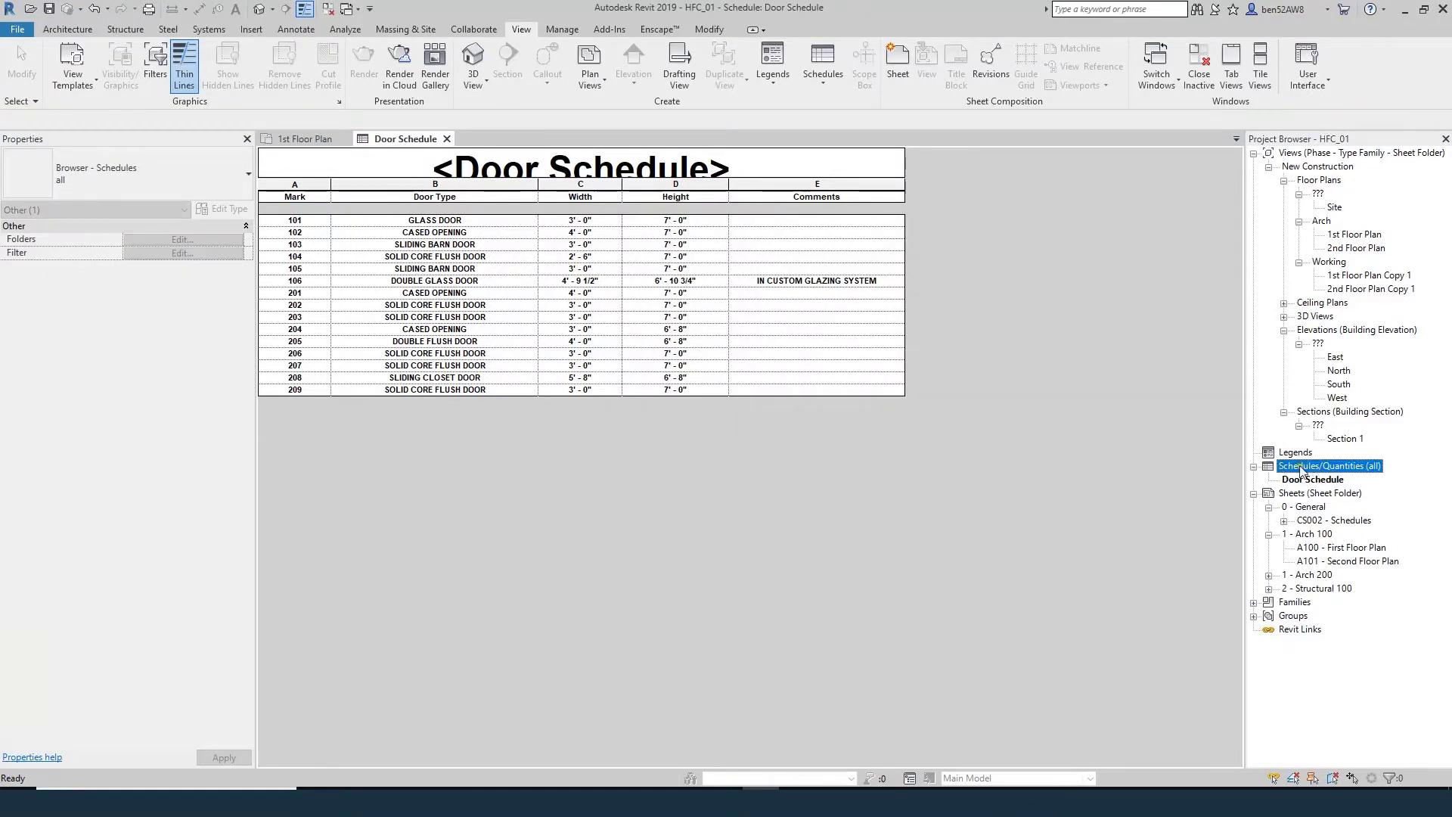
pyautogui.rightClick(1309, 467)
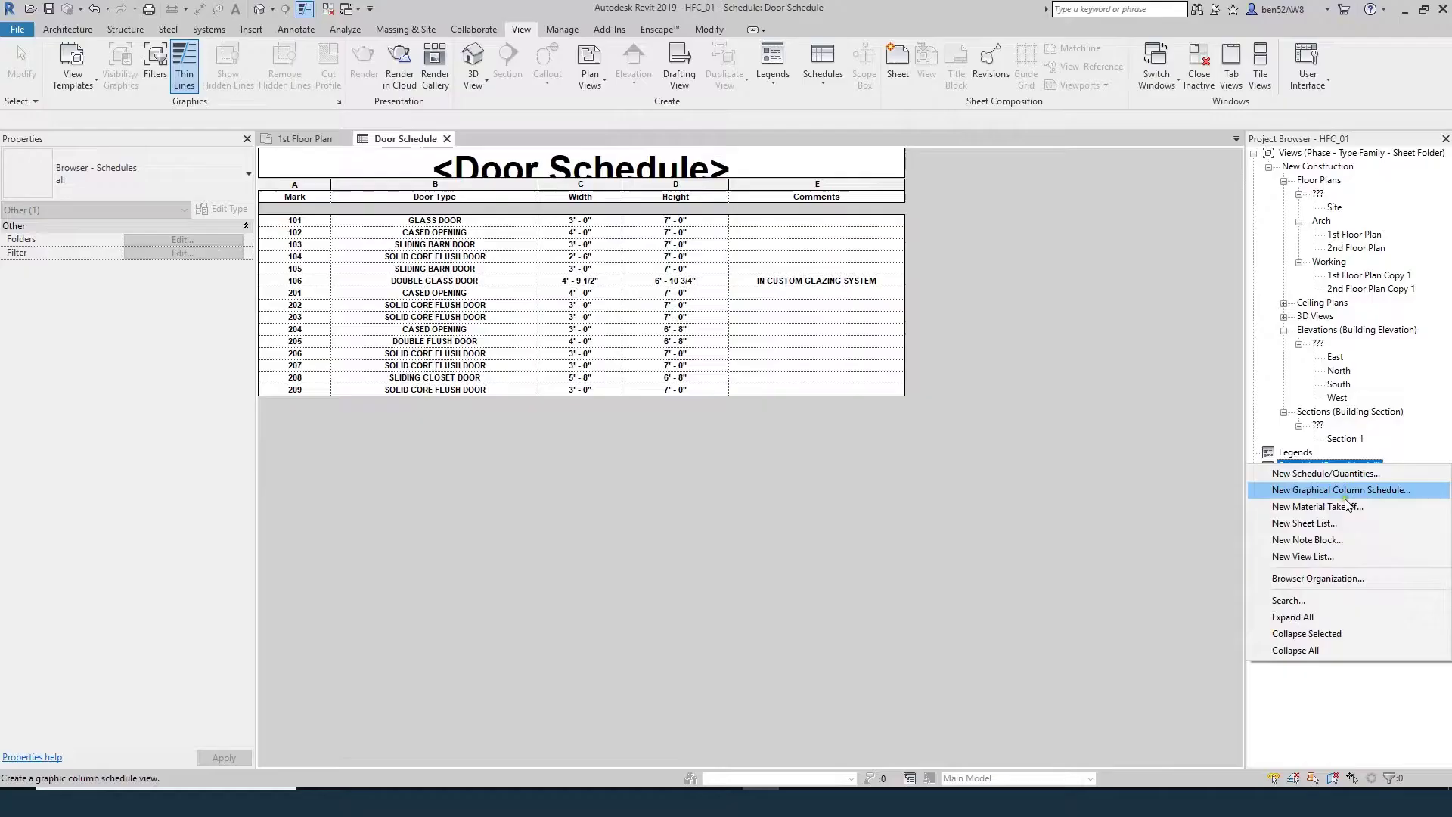
pyautogui.click(1337, 475)
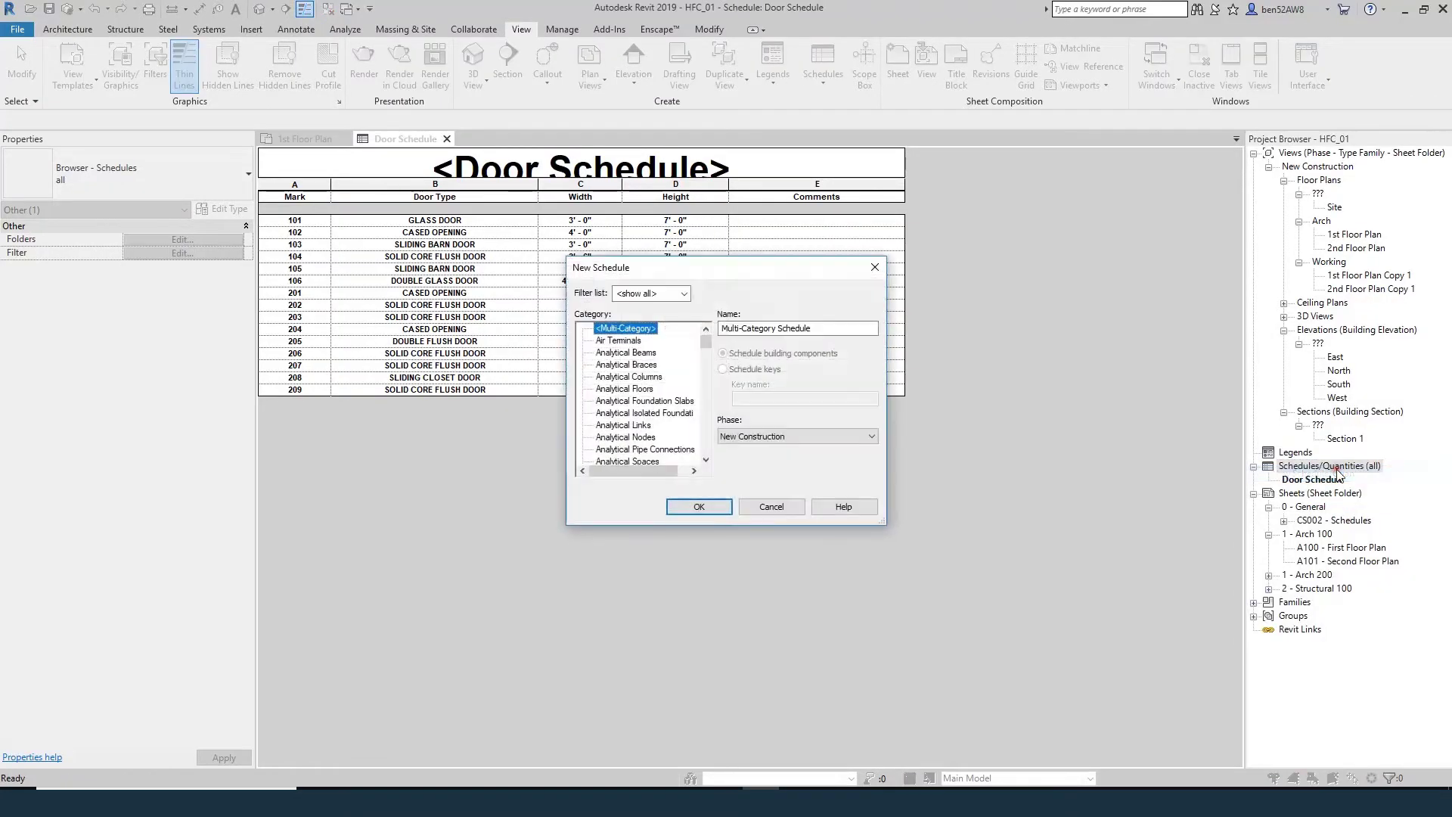
pyautogui.scroll(-15, 635, 403)
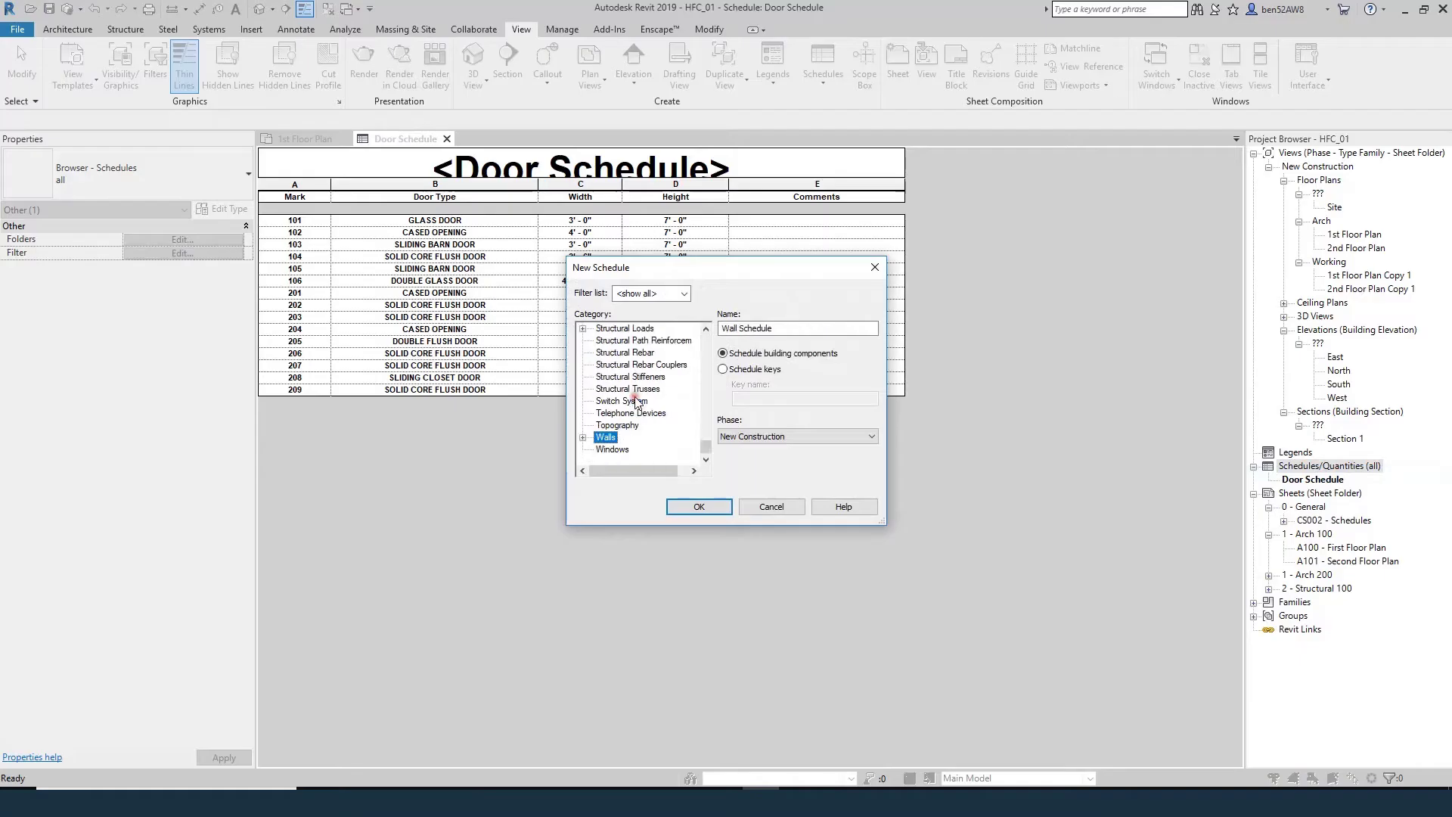
pyautogui.click(612, 450)
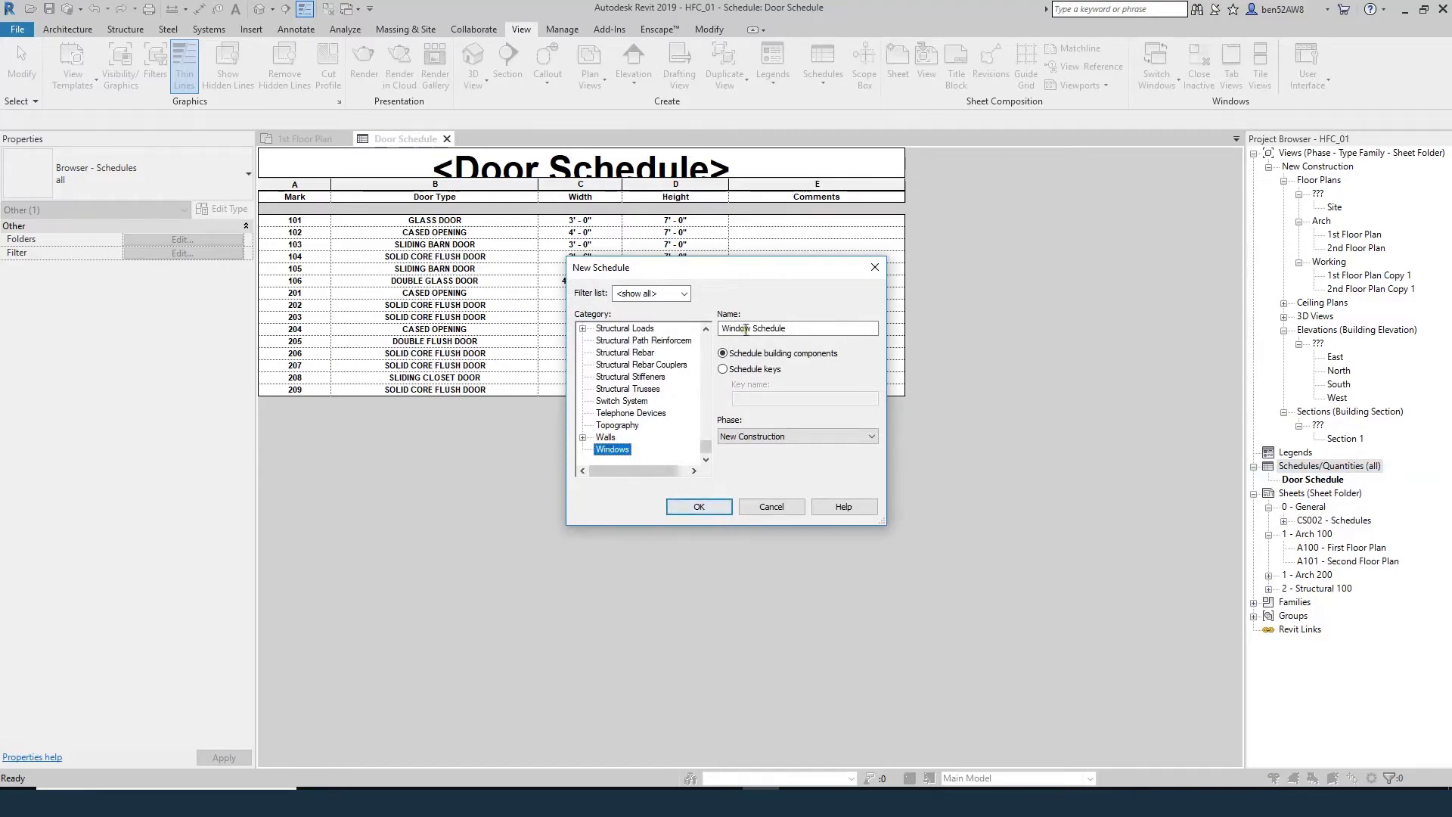
pyautogui.click(699, 506)
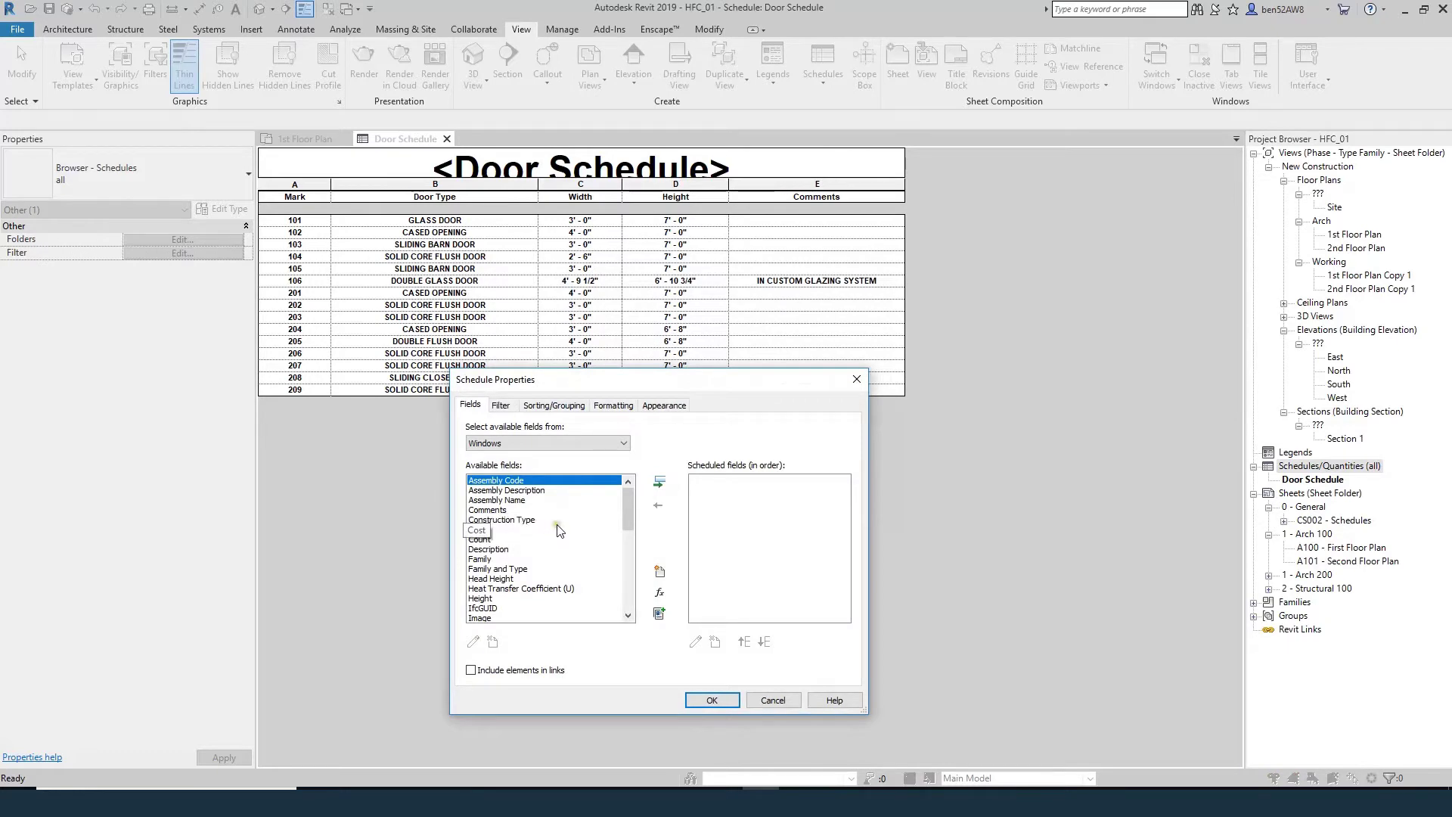
# - Add the Type Mark and Type Comments fields to the window schedule
pyautogui.scroll(-12, 527, 560)
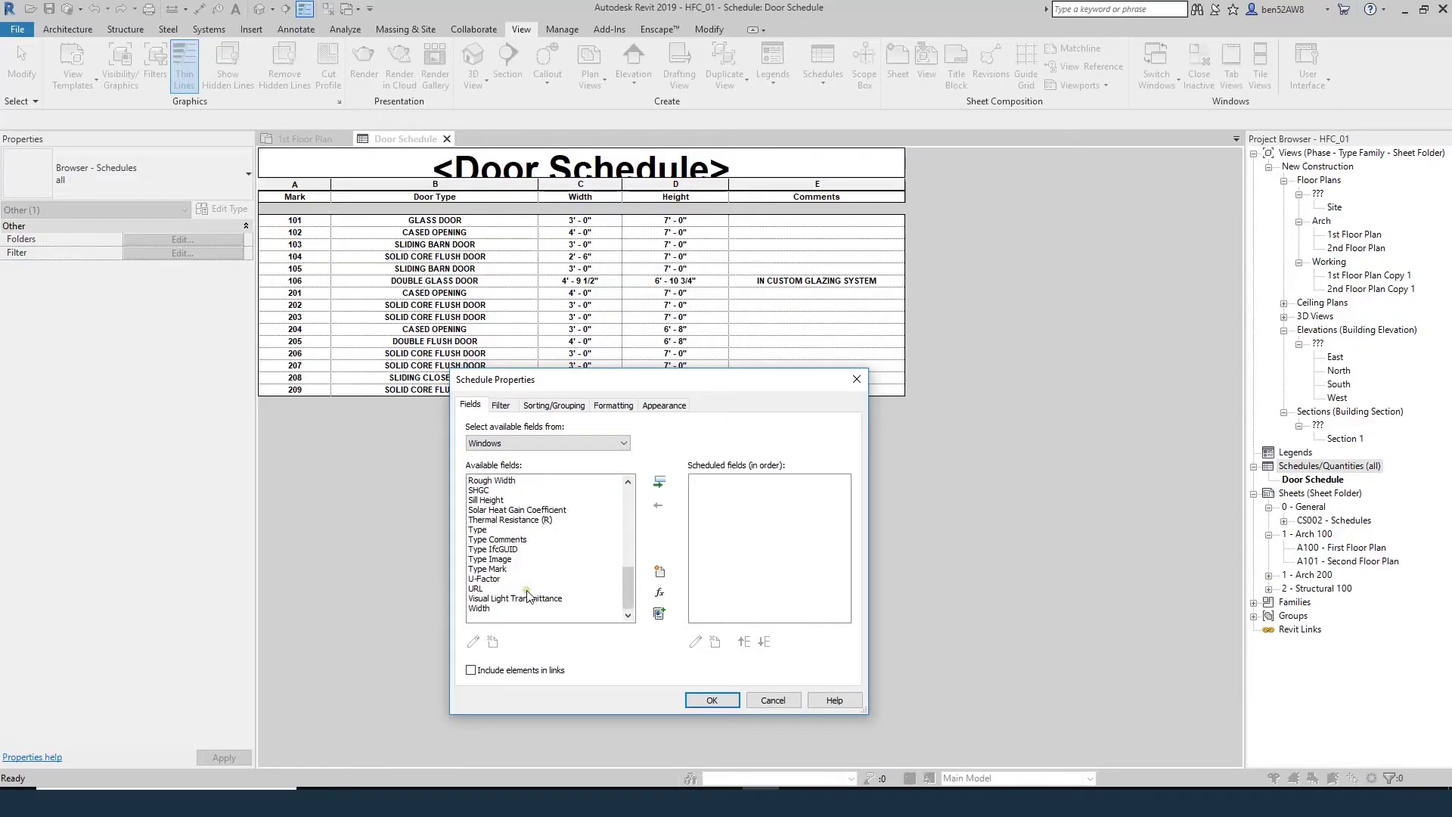
pyautogui.click(492, 569)
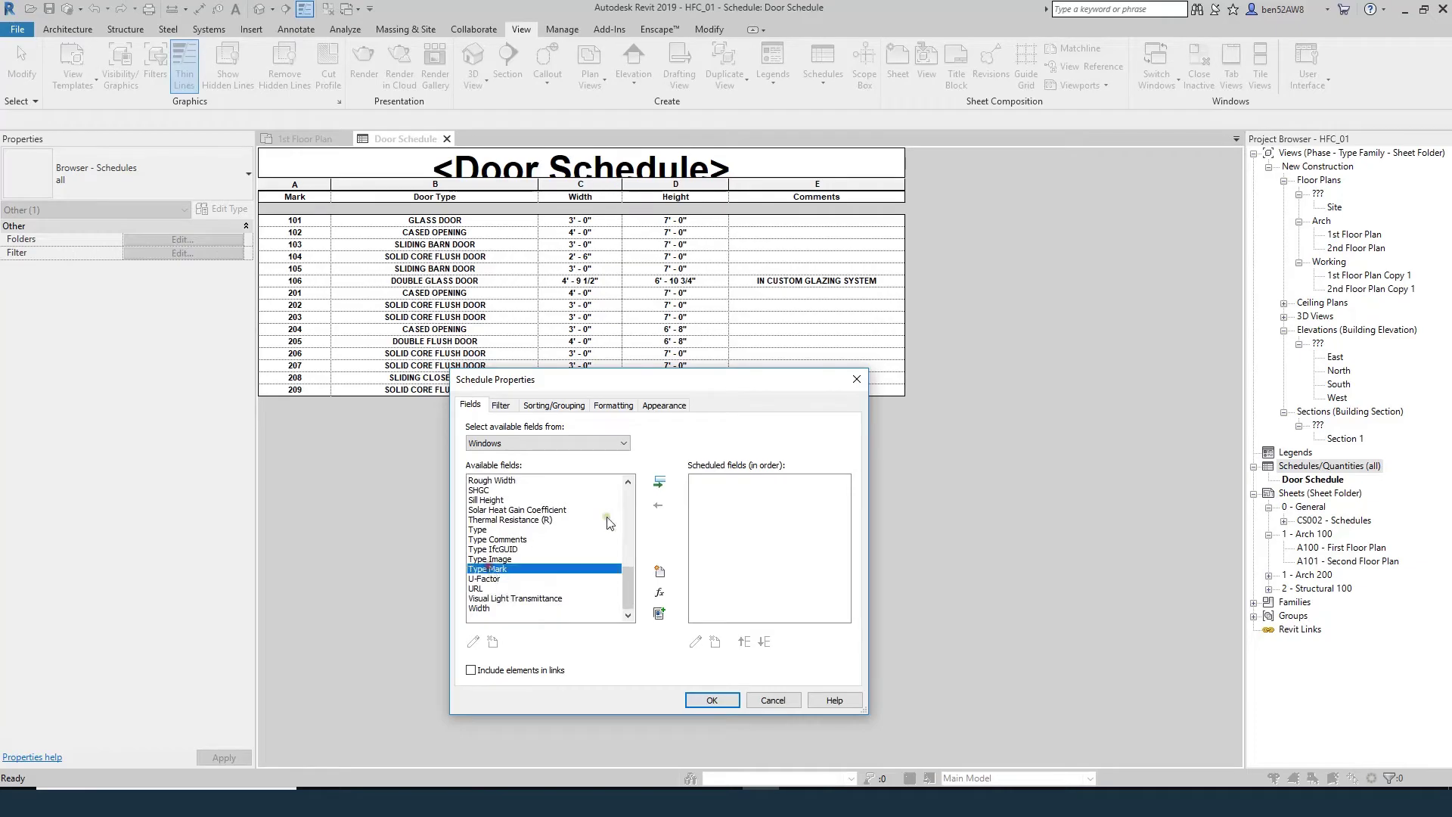
pyautogui.click(659, 482)
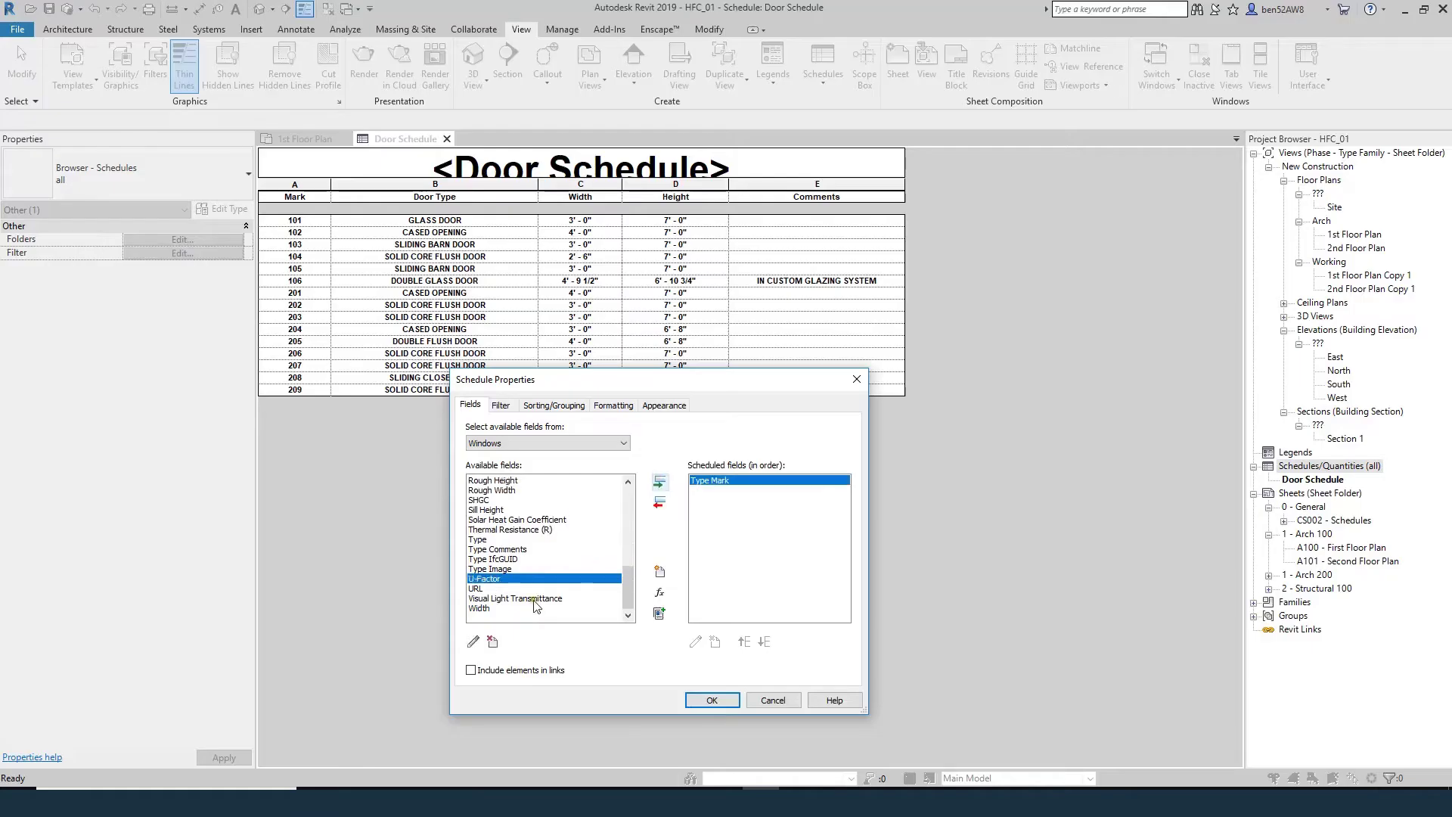
pyautogui.click(498, 550)
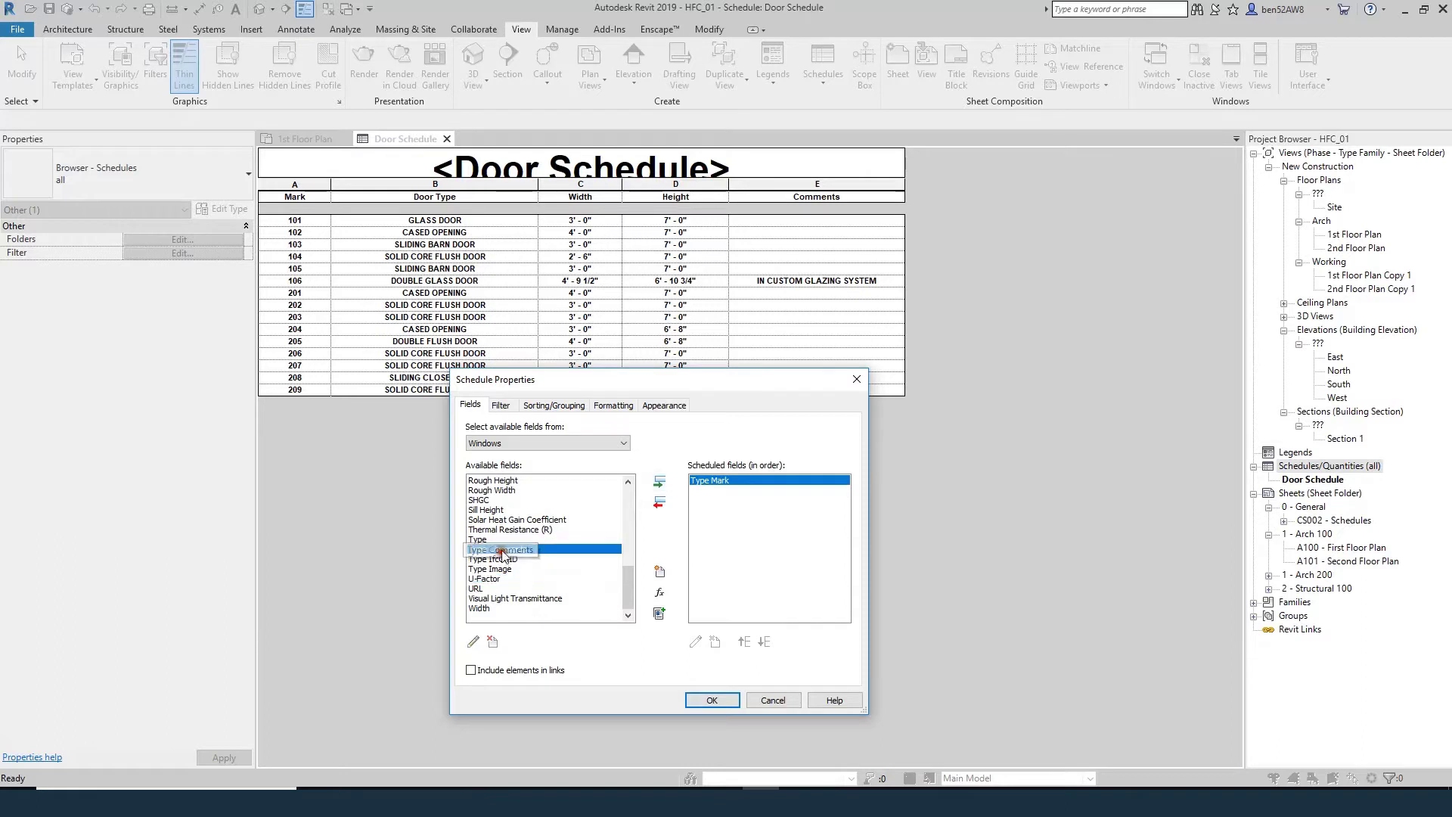
pyautogui.click(659, 482)
# - Add the Height and Width fields together to the window schedule's scheduled fields
pyautogui.scroll(1, 510, 547)
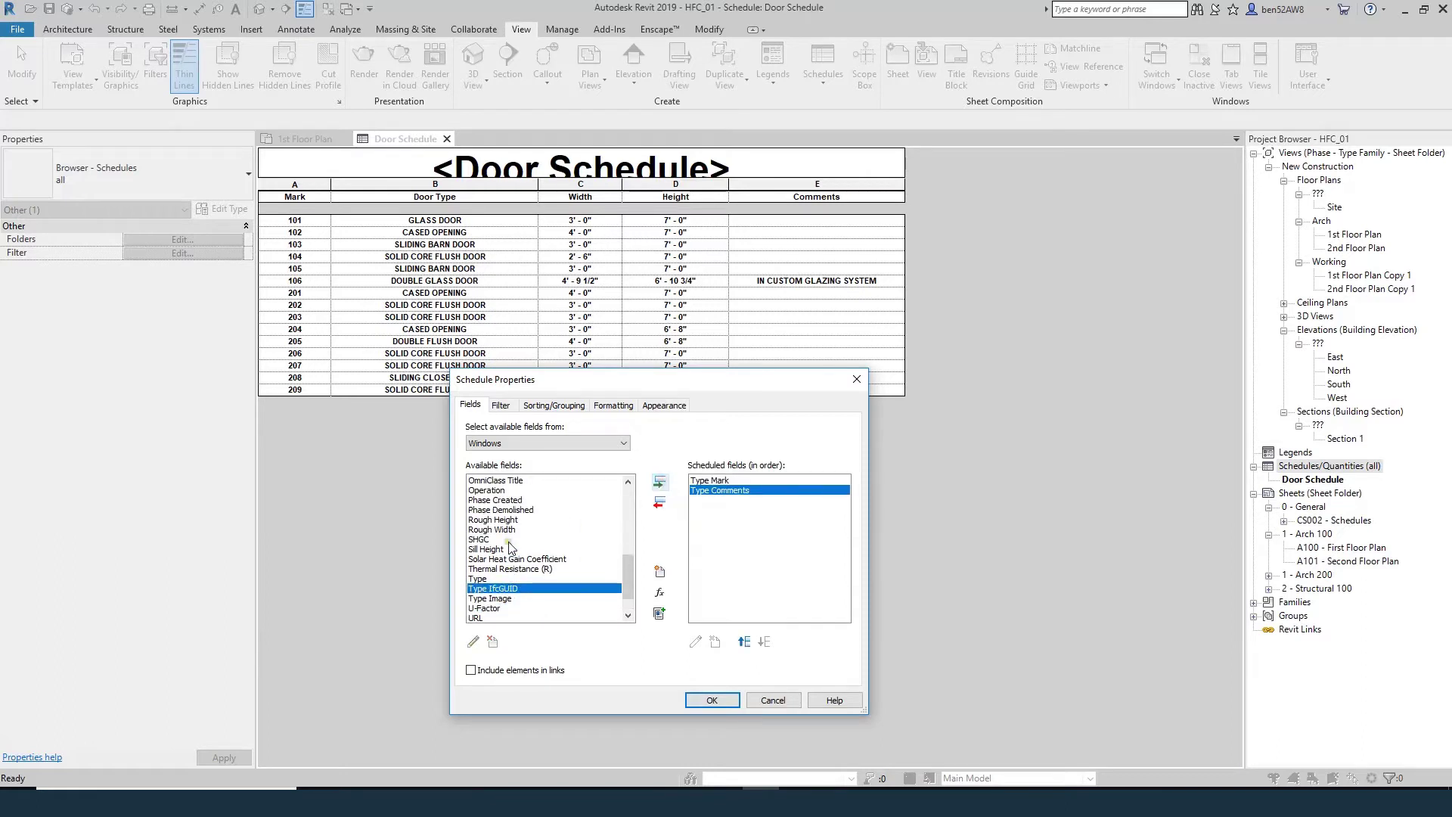
pyautogui.scroll(3, 492, 559)
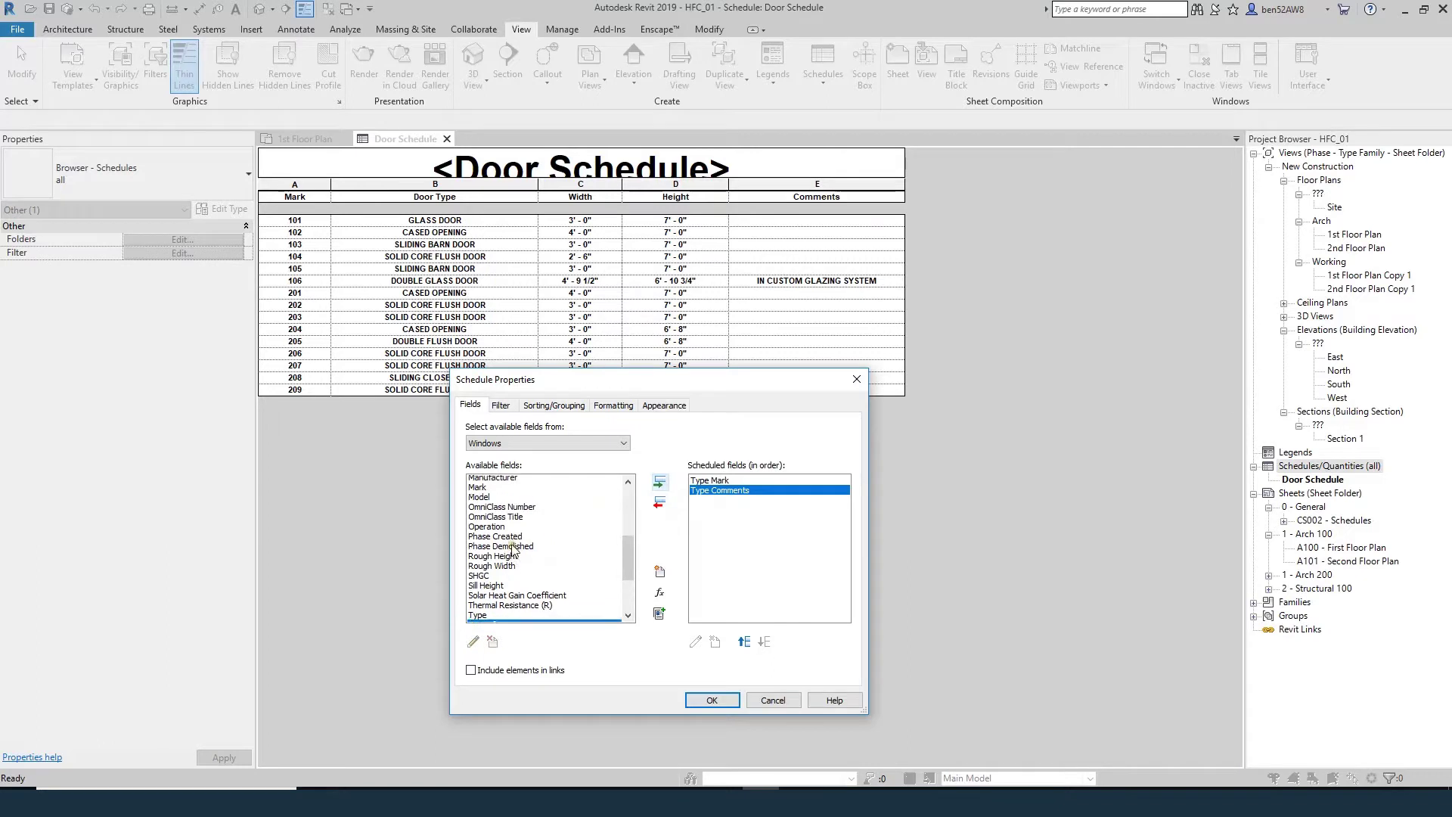
pyautogui.scroll(3, 517, 534)
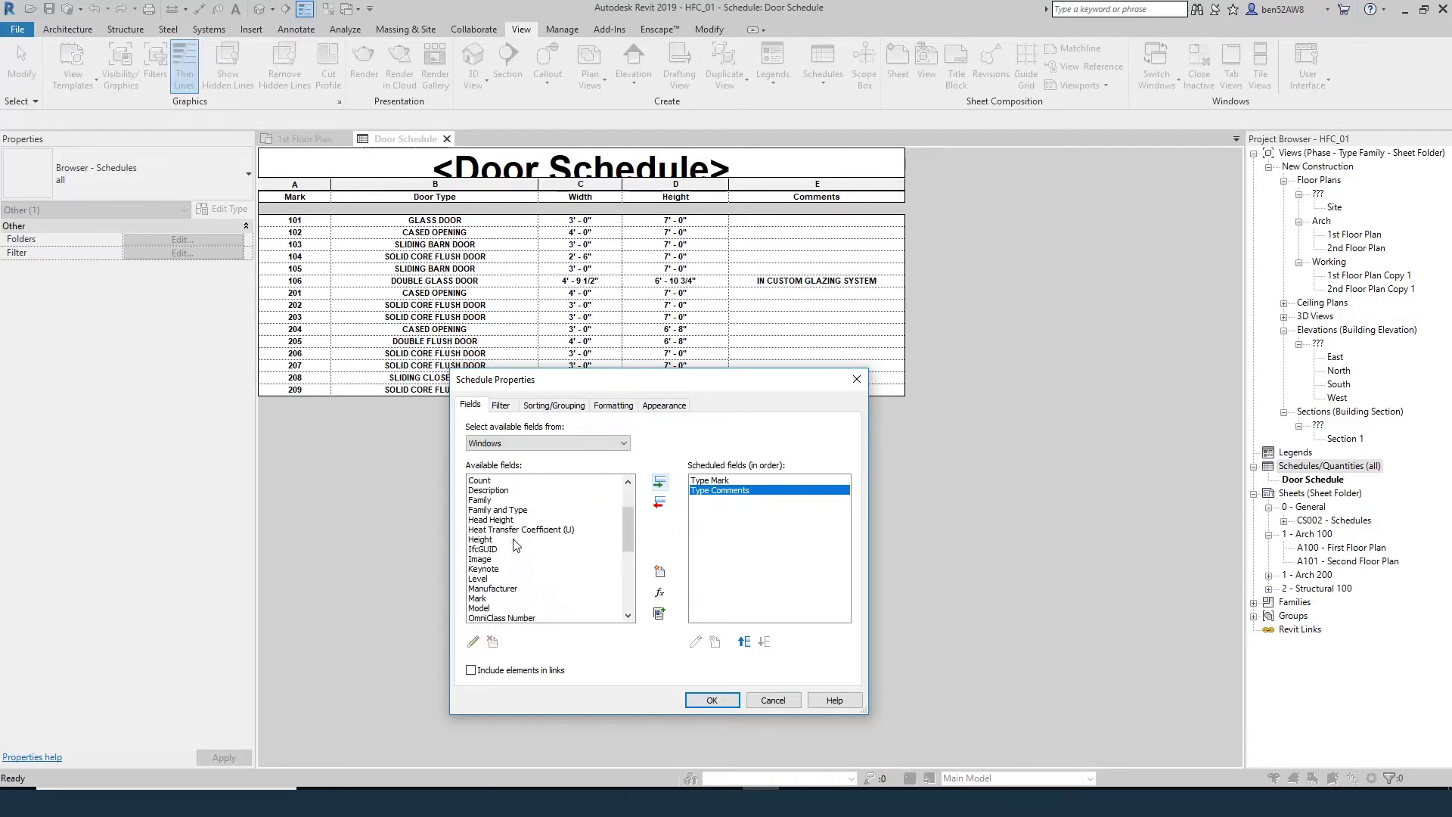
pyautogui.click(492, 539)
pyautogui.scroll(2, 496, 548)
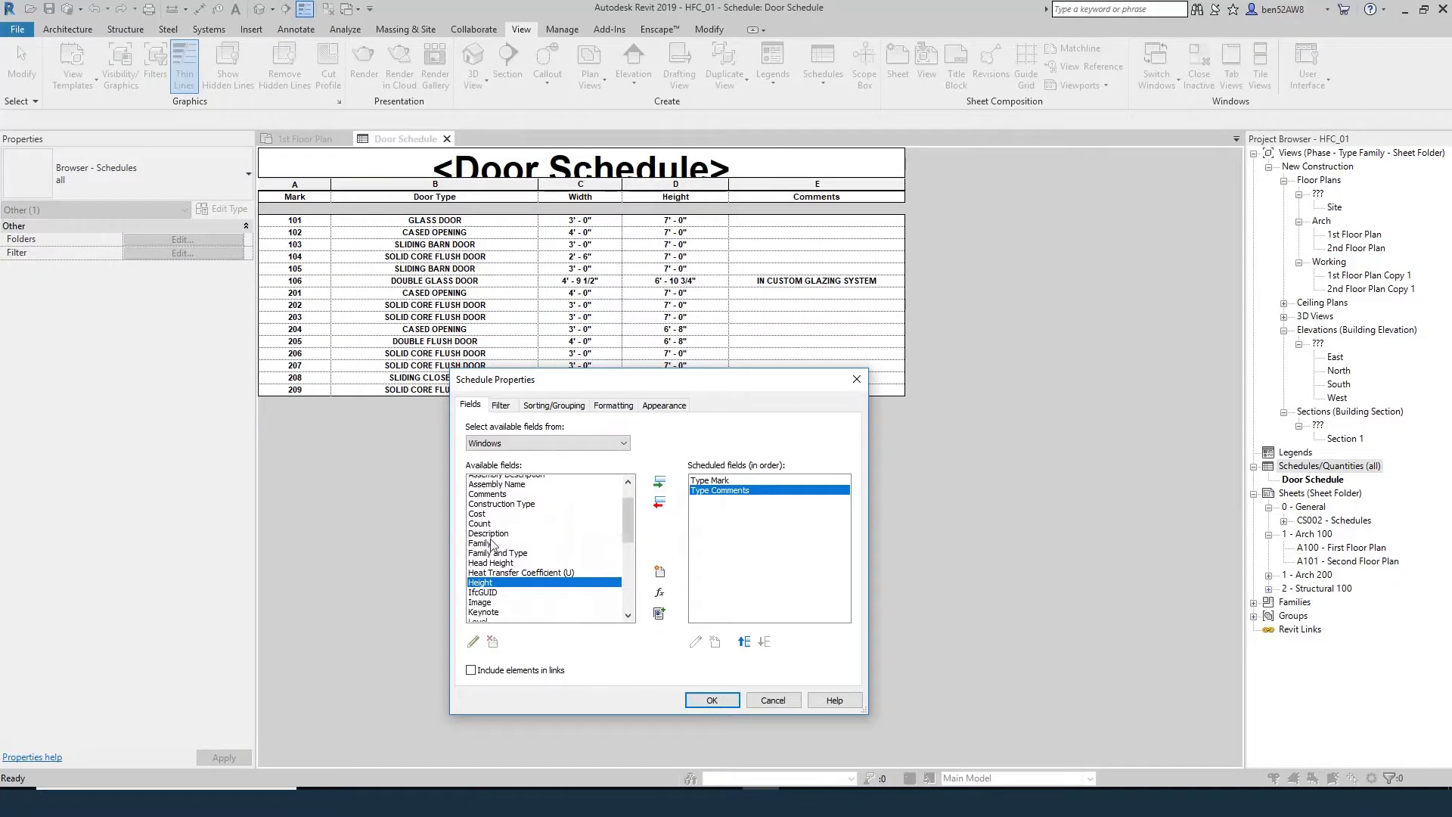
pyautogui.scroll(-4, 514, 571)
pyautogui.scroll(-4, 518, 576)
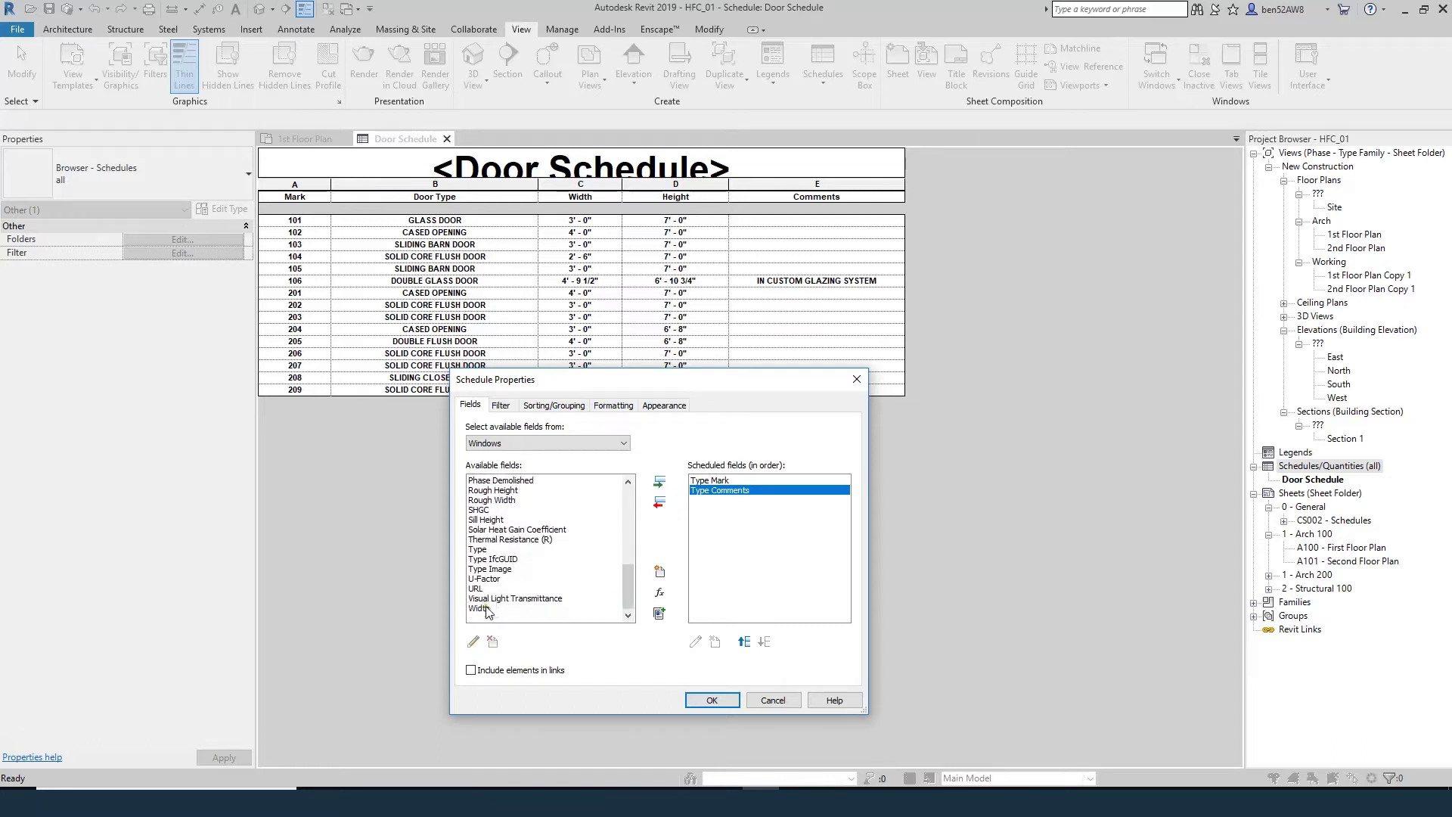
pyautogui.click(488, 609)
pyautogui.click(659, 481)
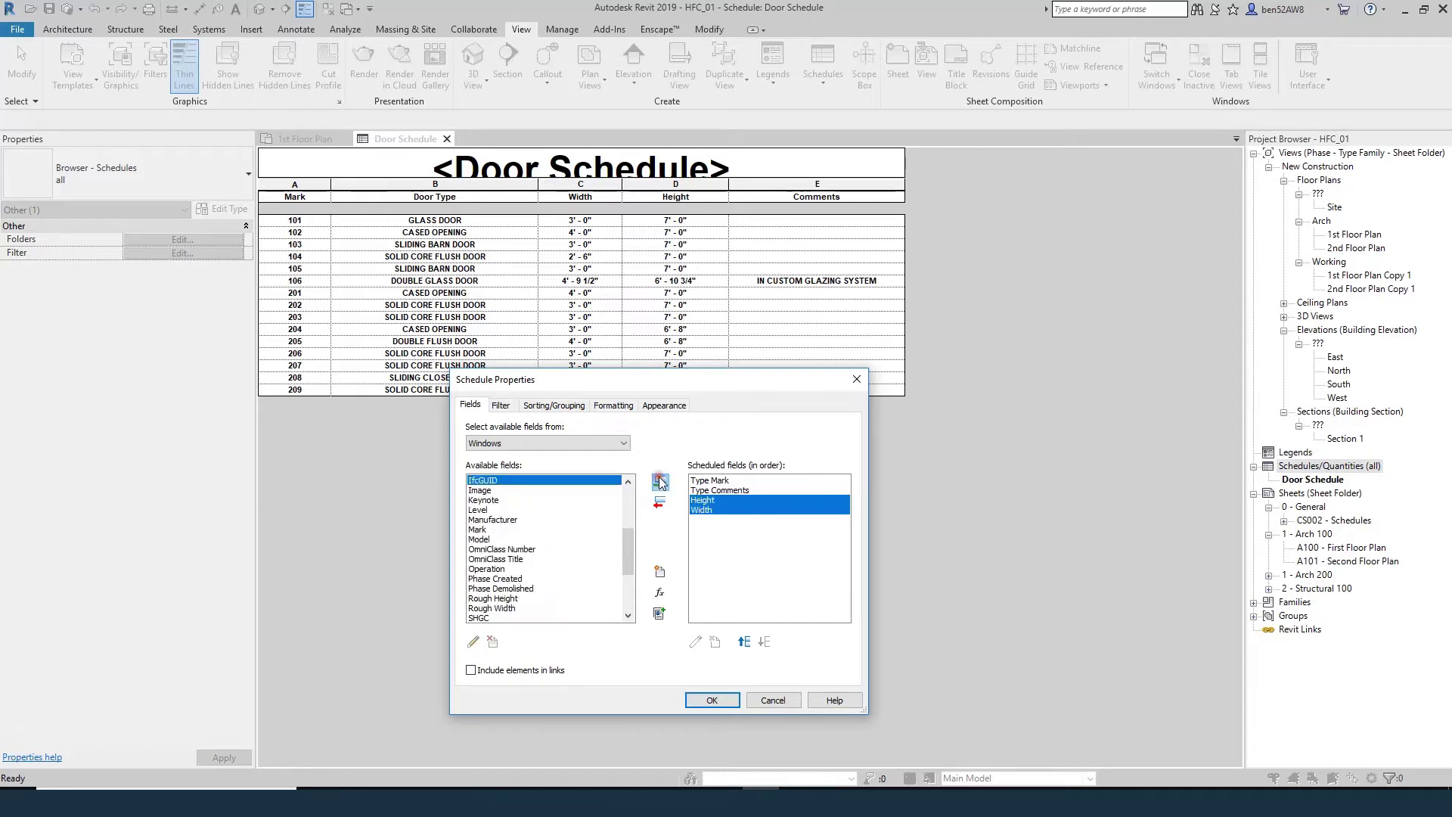
# - Add the Count and Comments fields to the window schedule after the size fields
pyautogui.click(484, 549)
pyautogui.scroll(4, 488, 553)
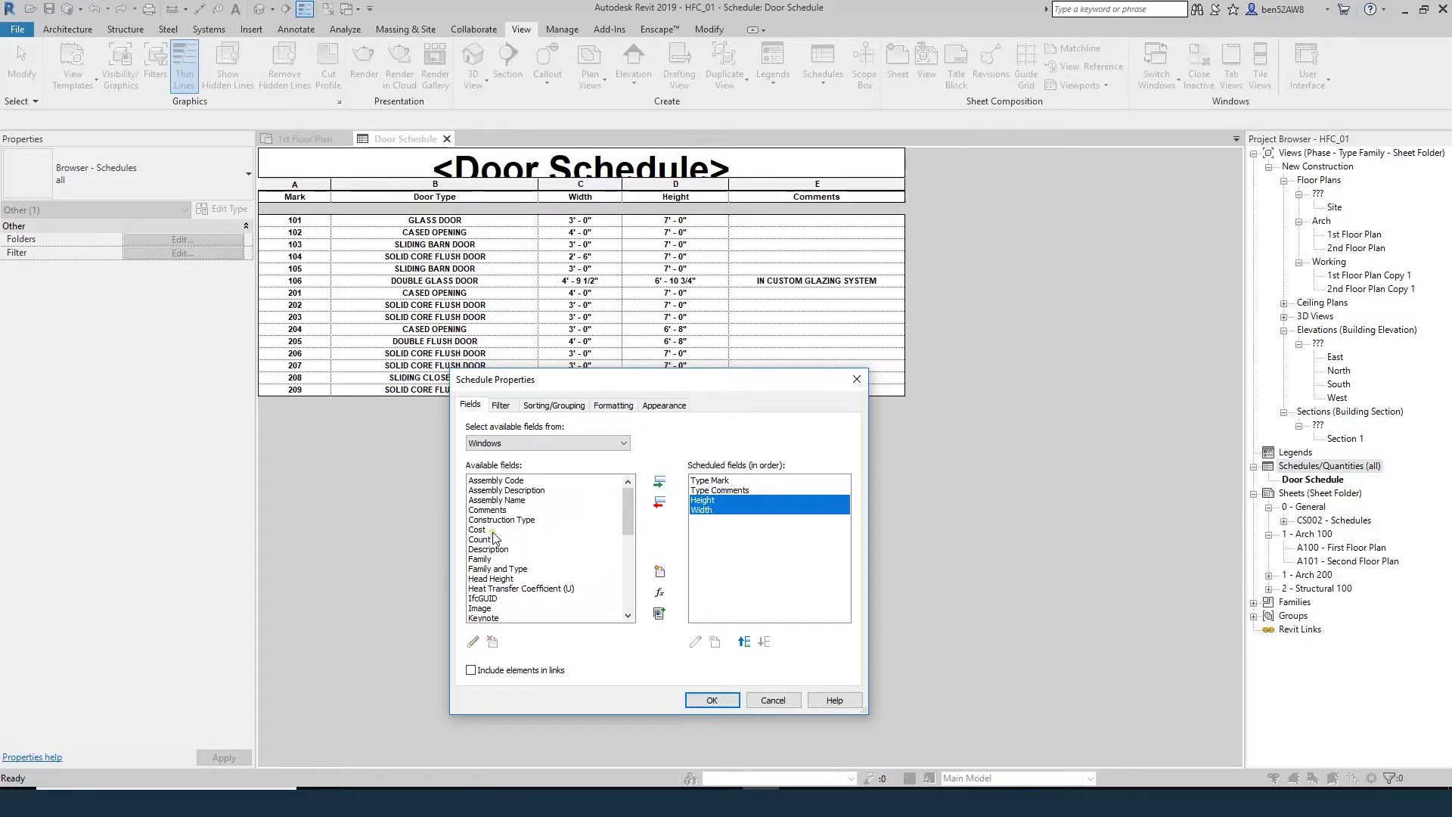
pyautogui.click(481, 540)
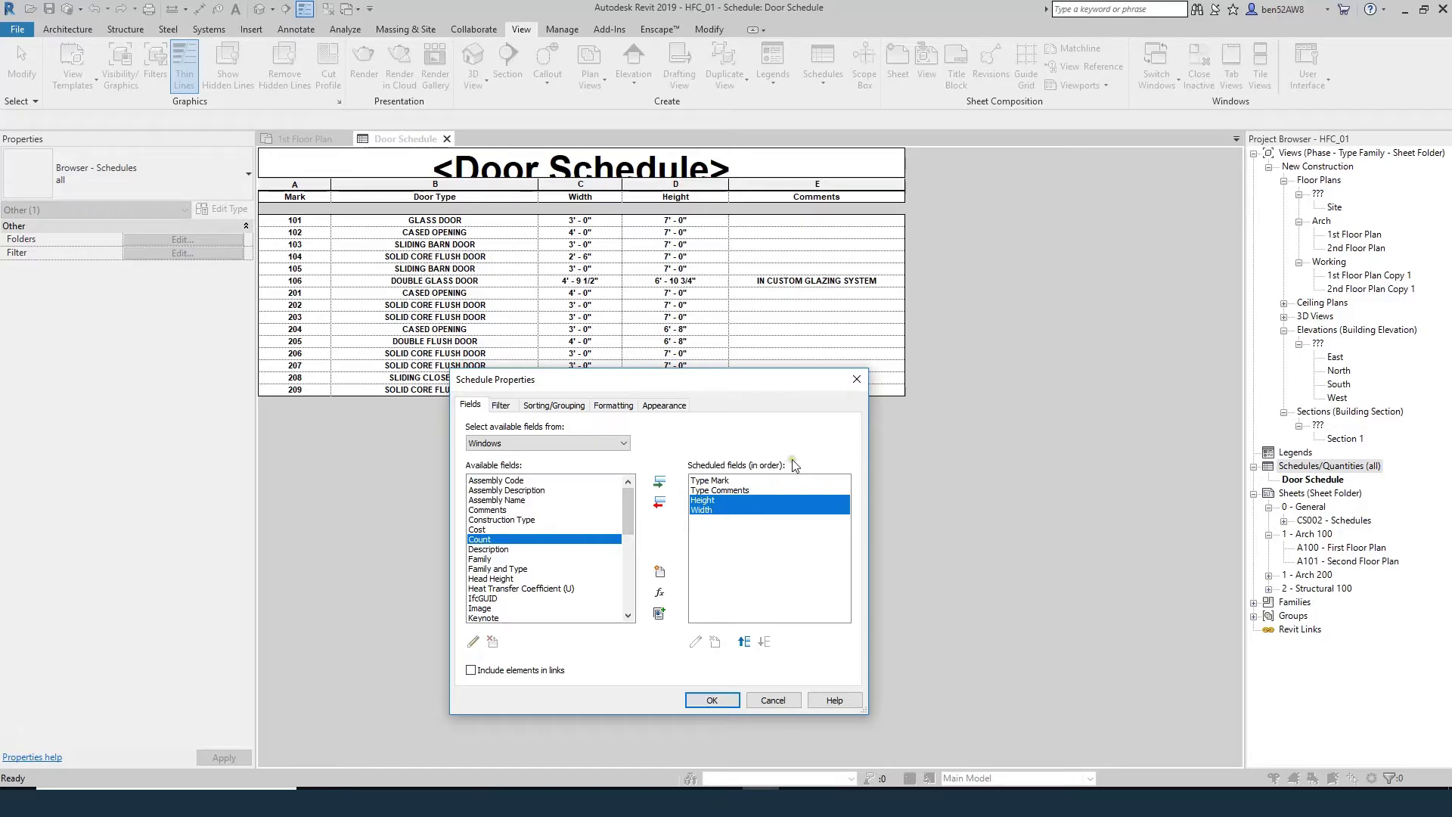
pyautogui.click(658, 484)
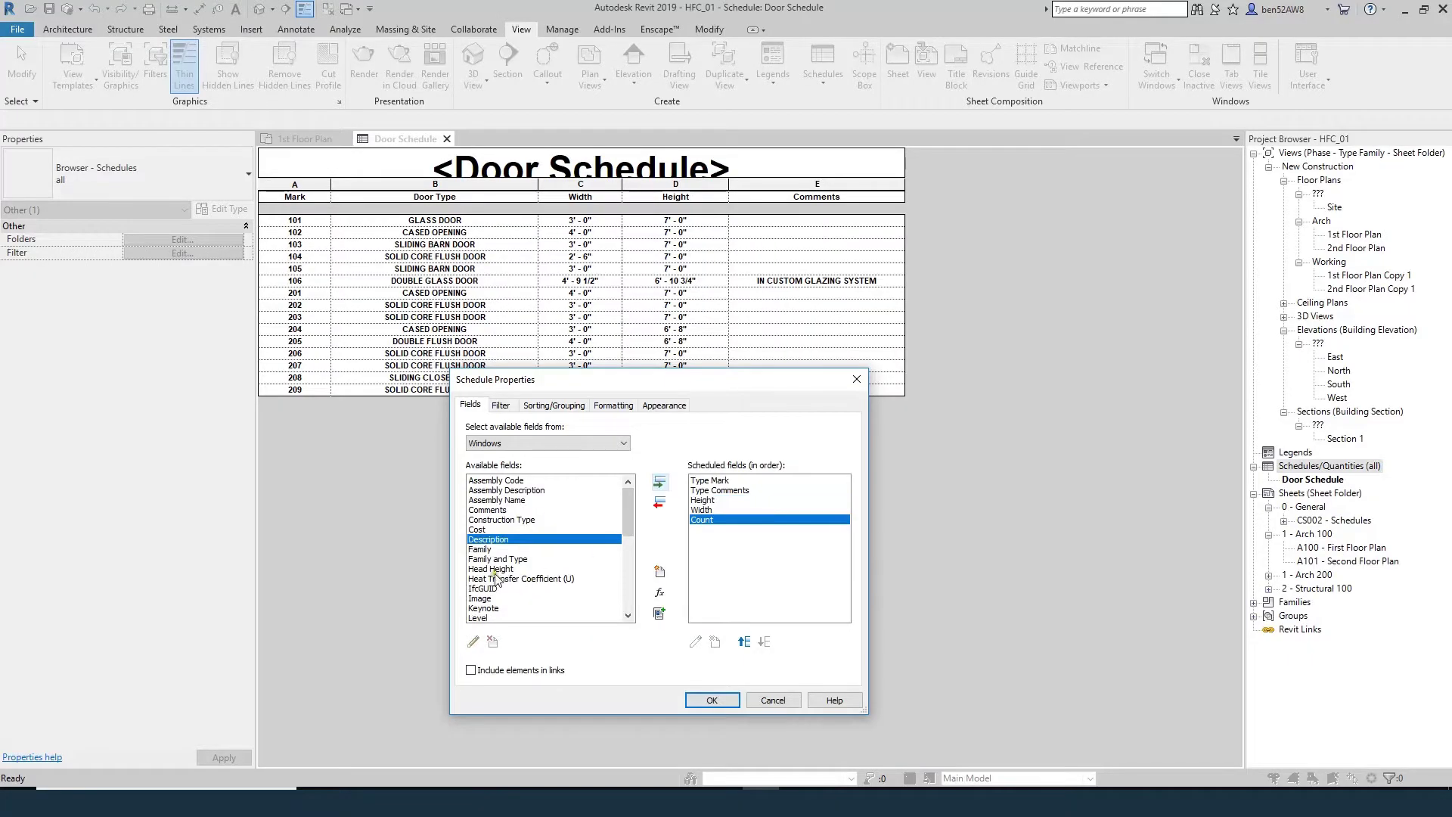
pyautogui.scroll(-8, 530, 586)
pyautogui.scroll(8, 496, 581)
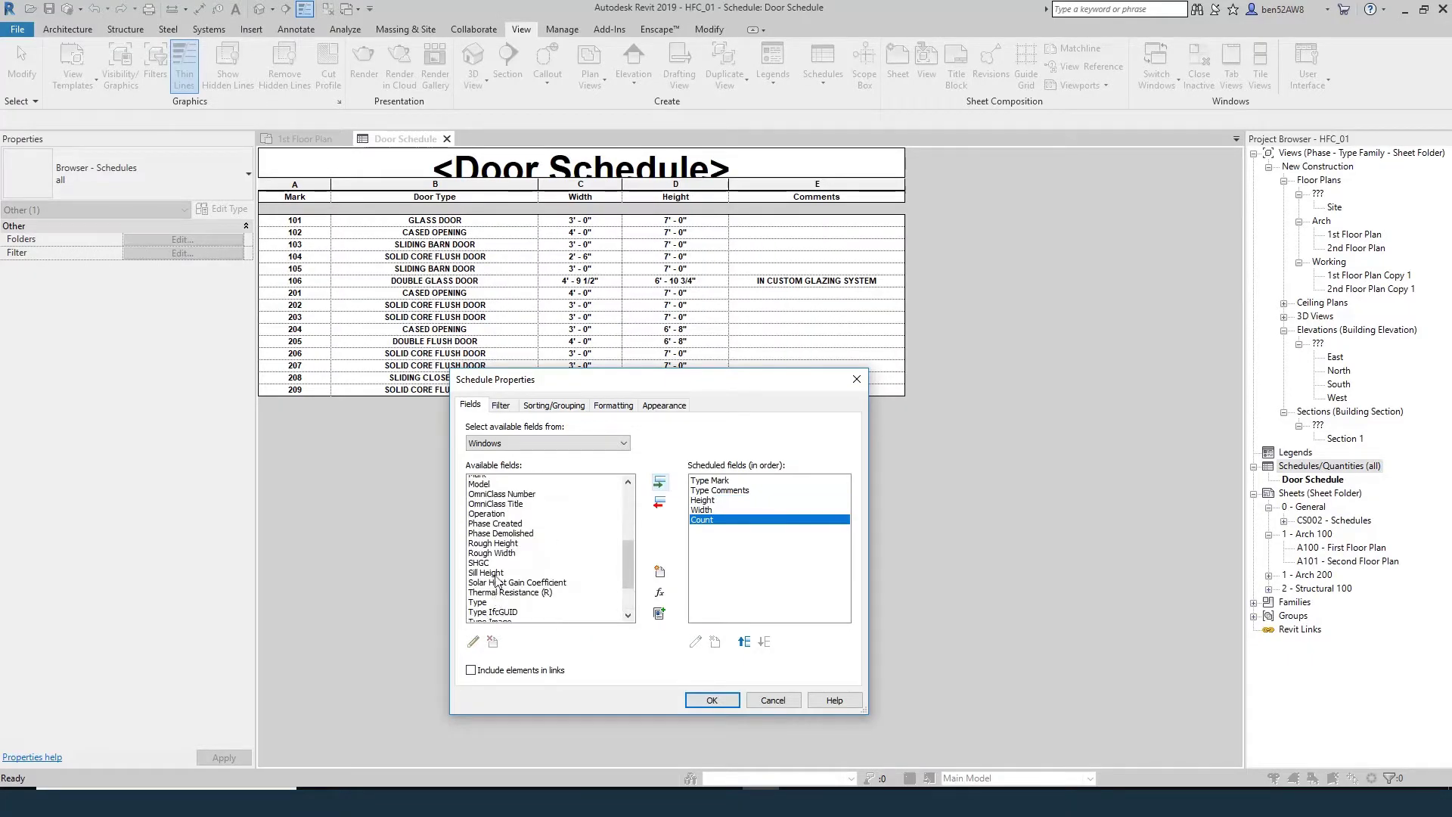
pyautogui.scroll(5, 493, 548)
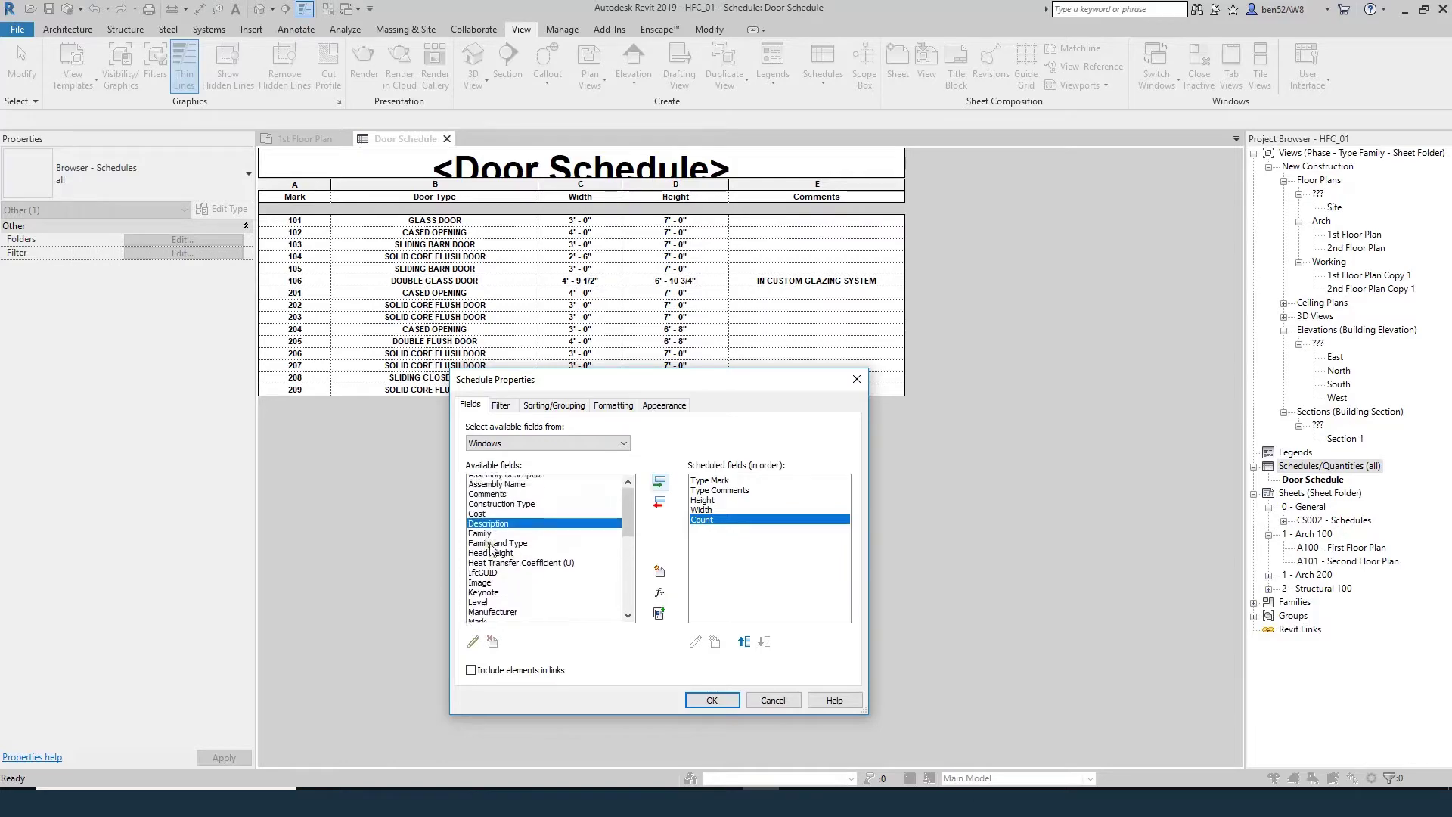
pyautogui.click(481, 515)
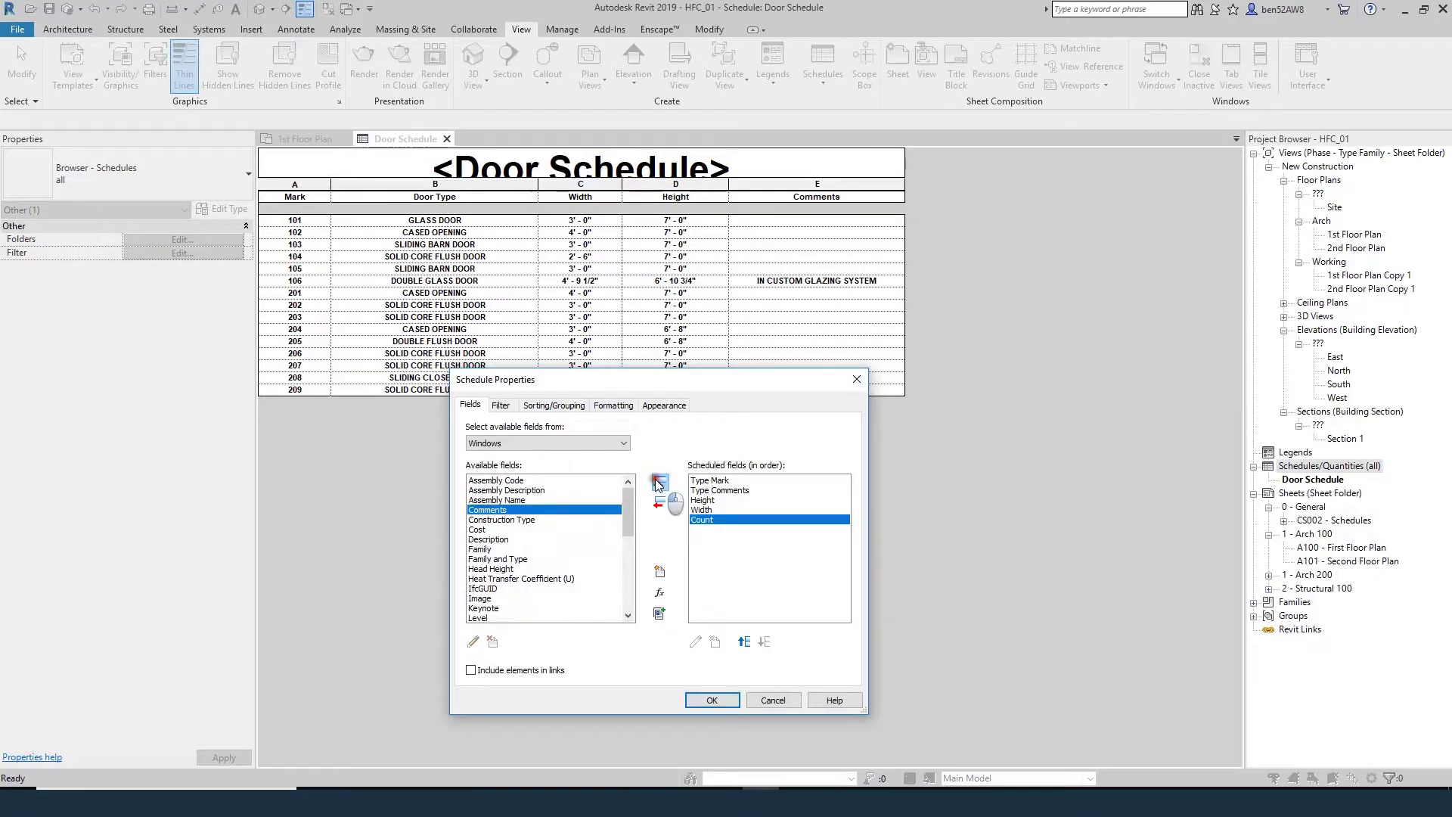
pyautogui.click(659, 482)
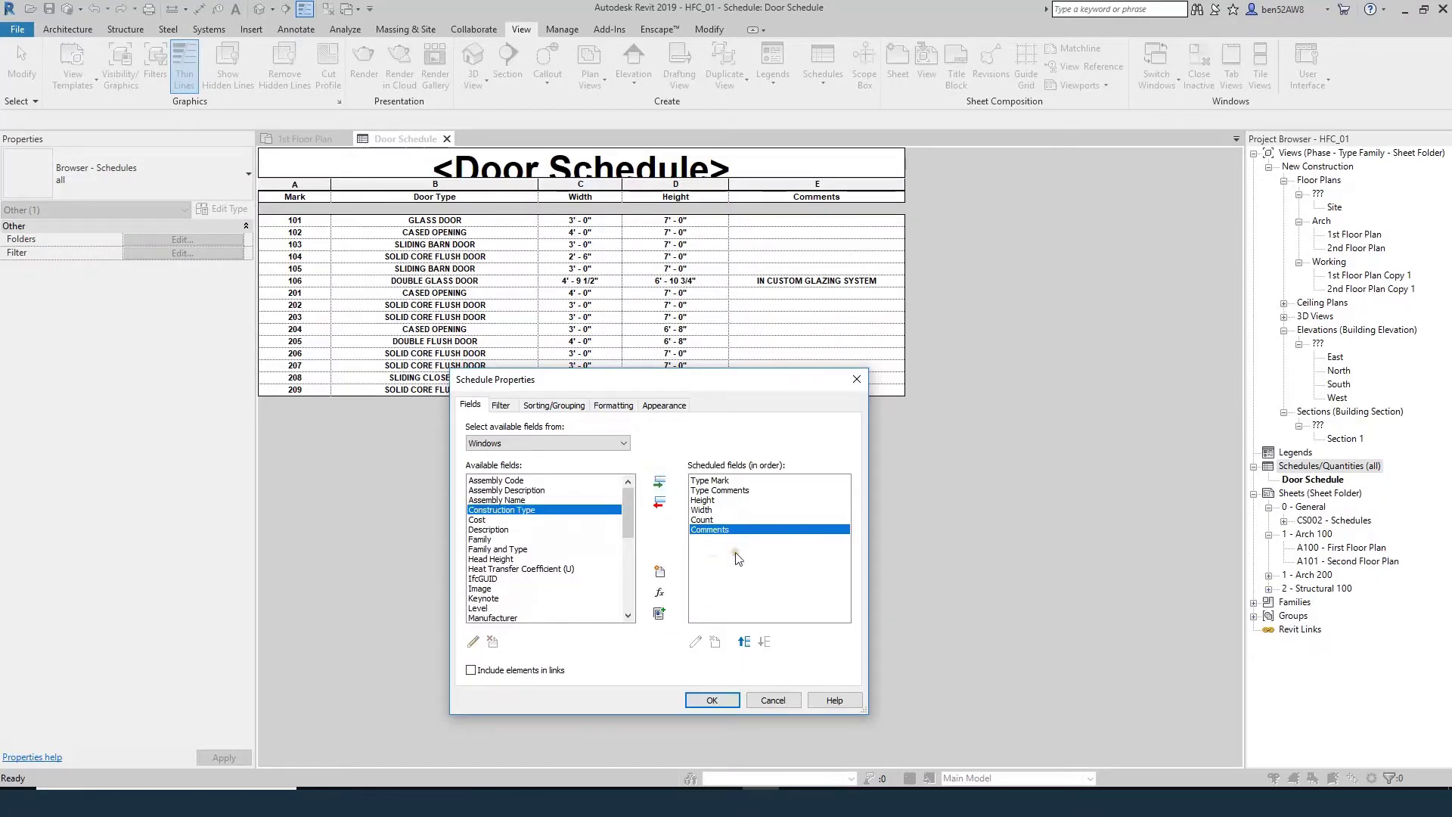
# - Reorder the scheduled fields so that Count comes directly after Type Comments and before Height
pyautogui.click(703, 520)
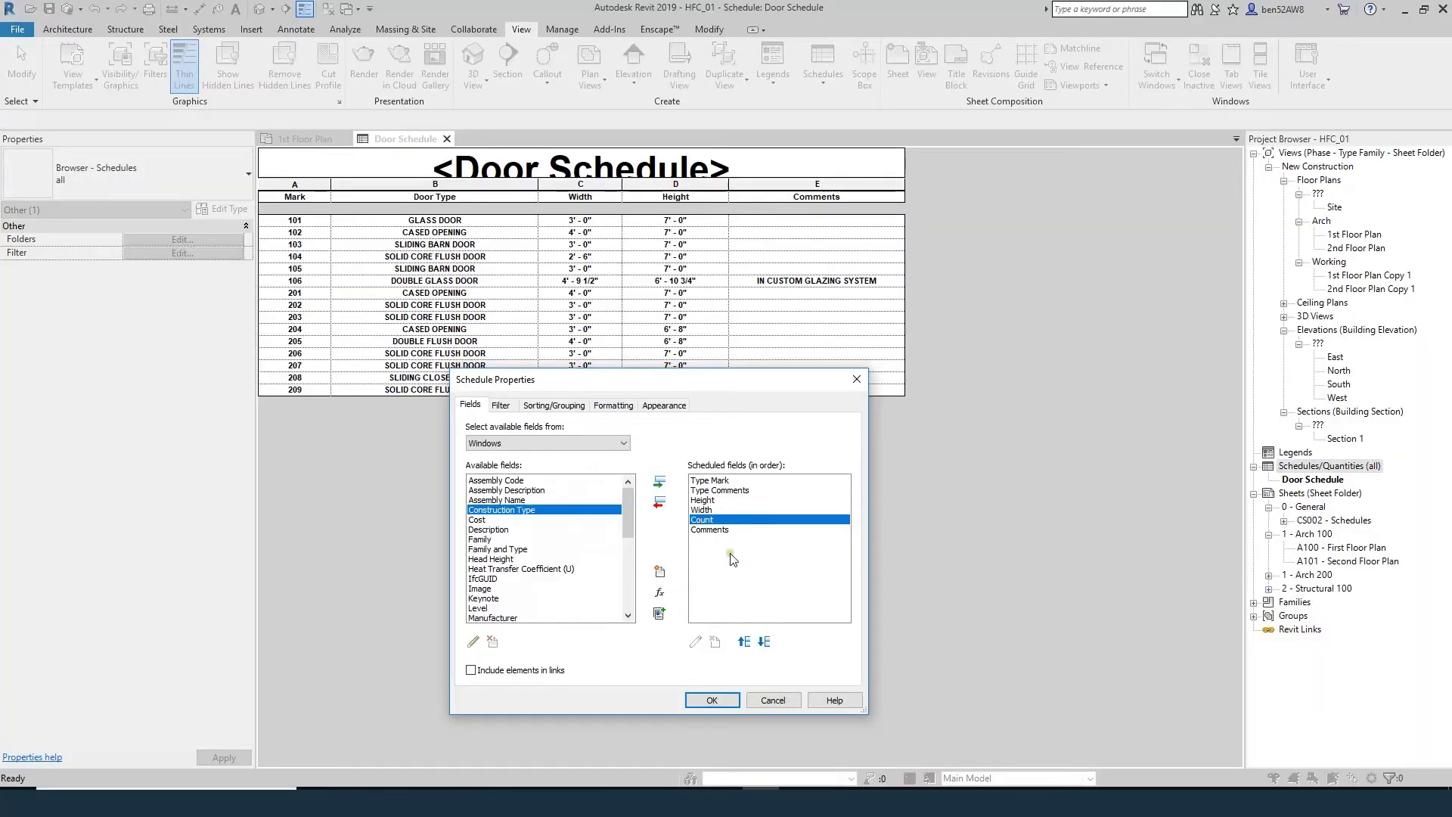
pyautogui.click(745, 642)
pyautogui.click(745, 641)
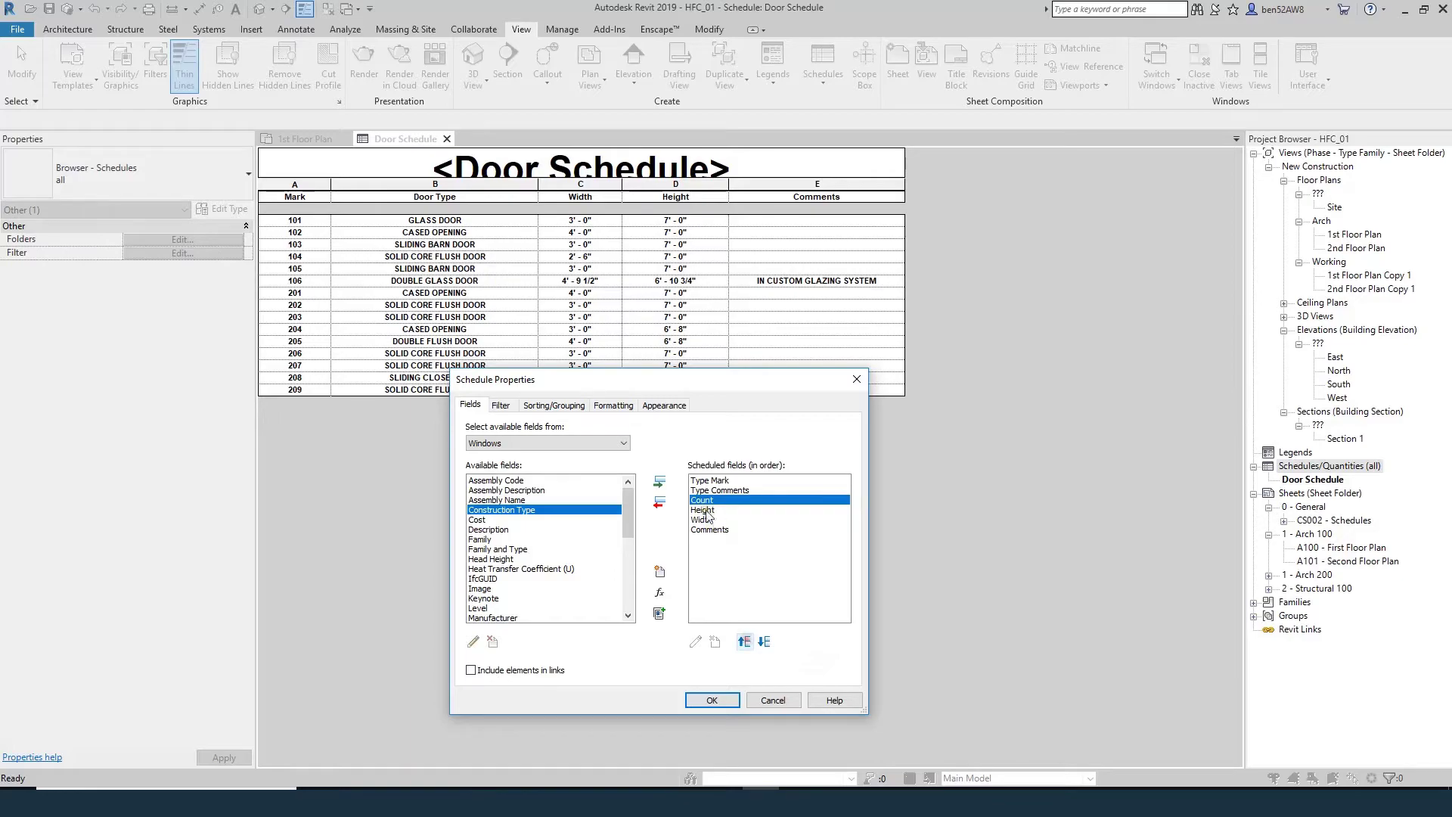
# - Create the window schedule from the chosen fields and sort it by Type Mark without itemizing every instance
pyautogui.click(712, 700)
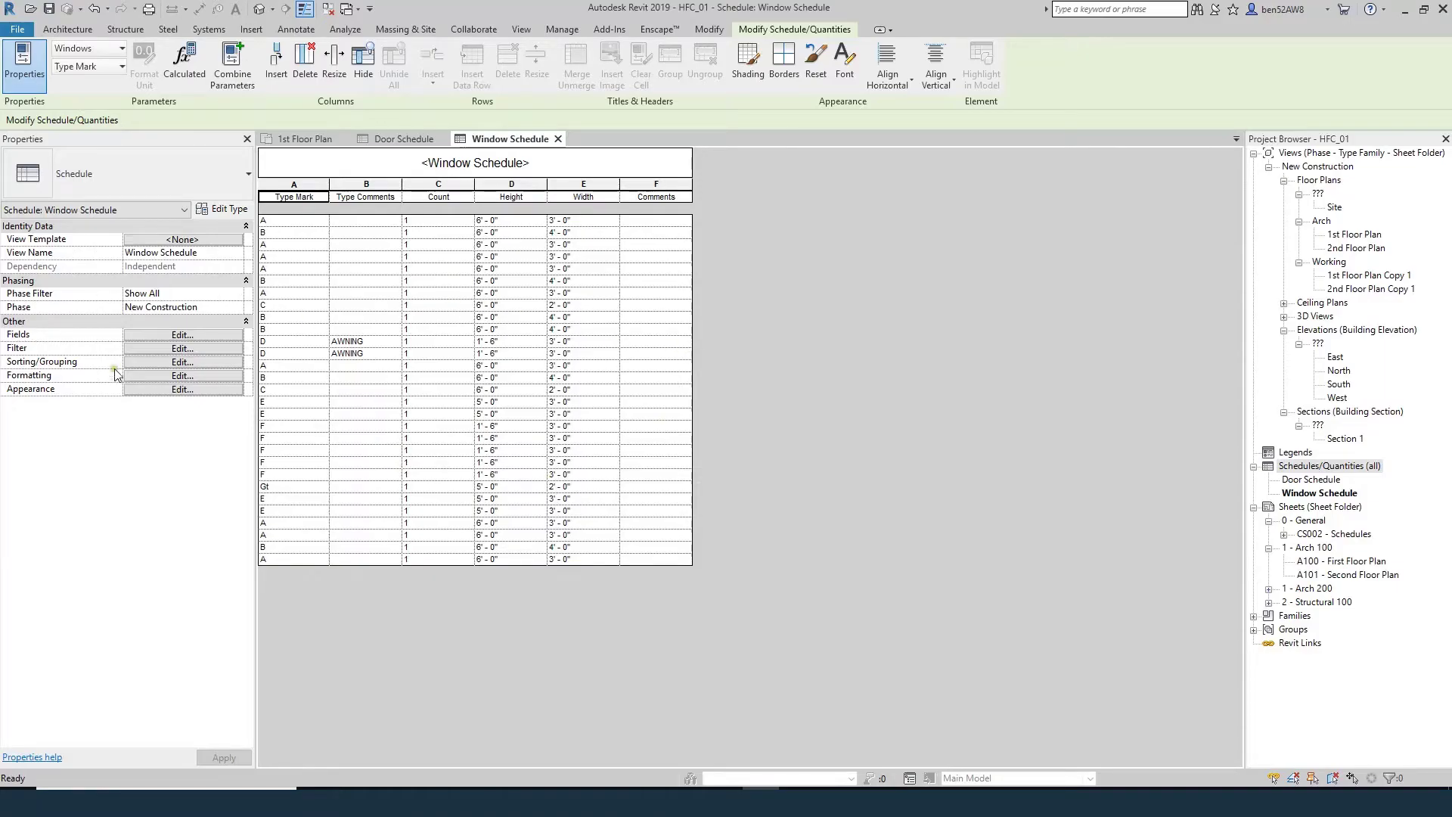
pyautogui.click(176, 363)
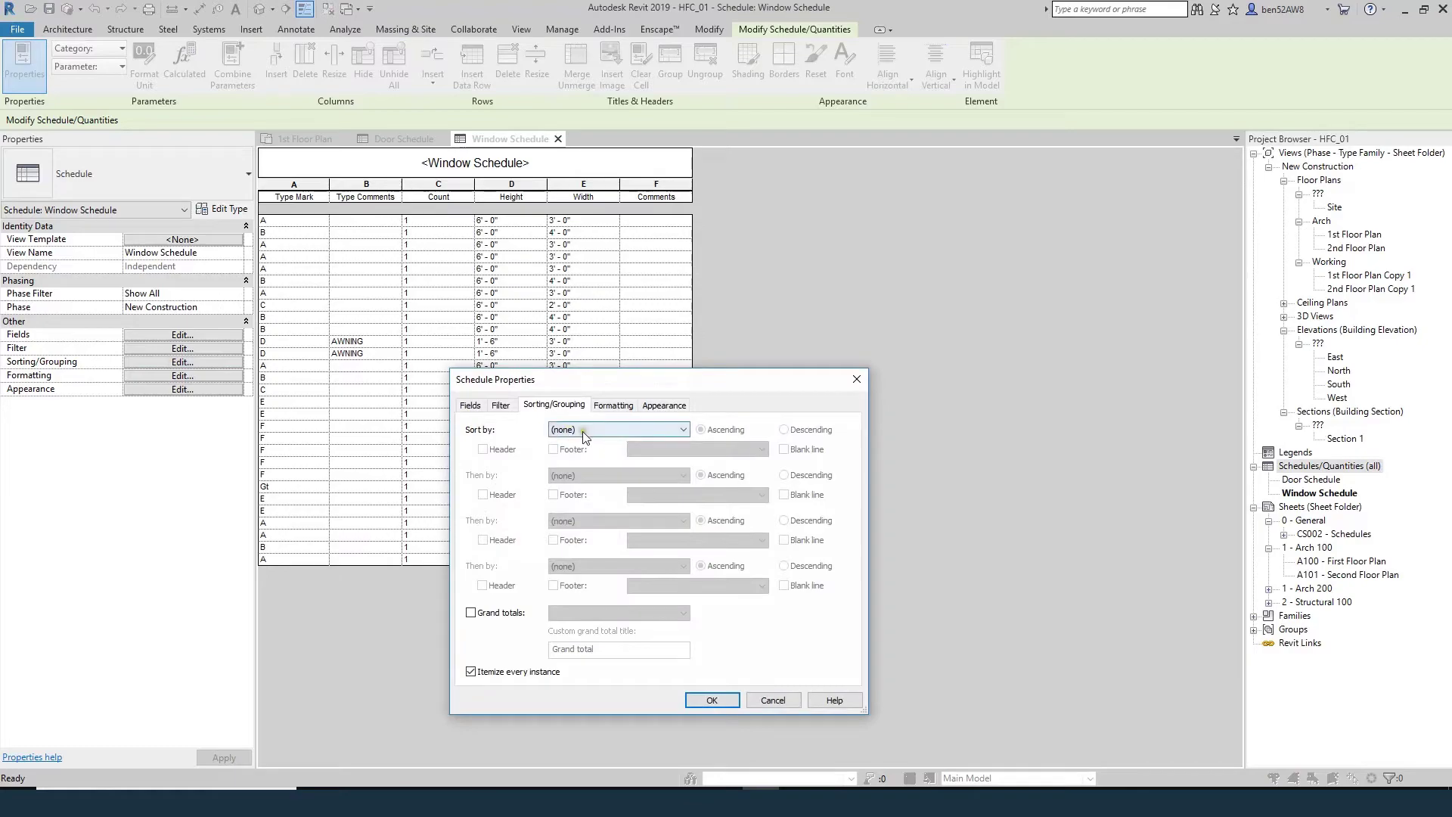
pyautogui.click(588, 432)
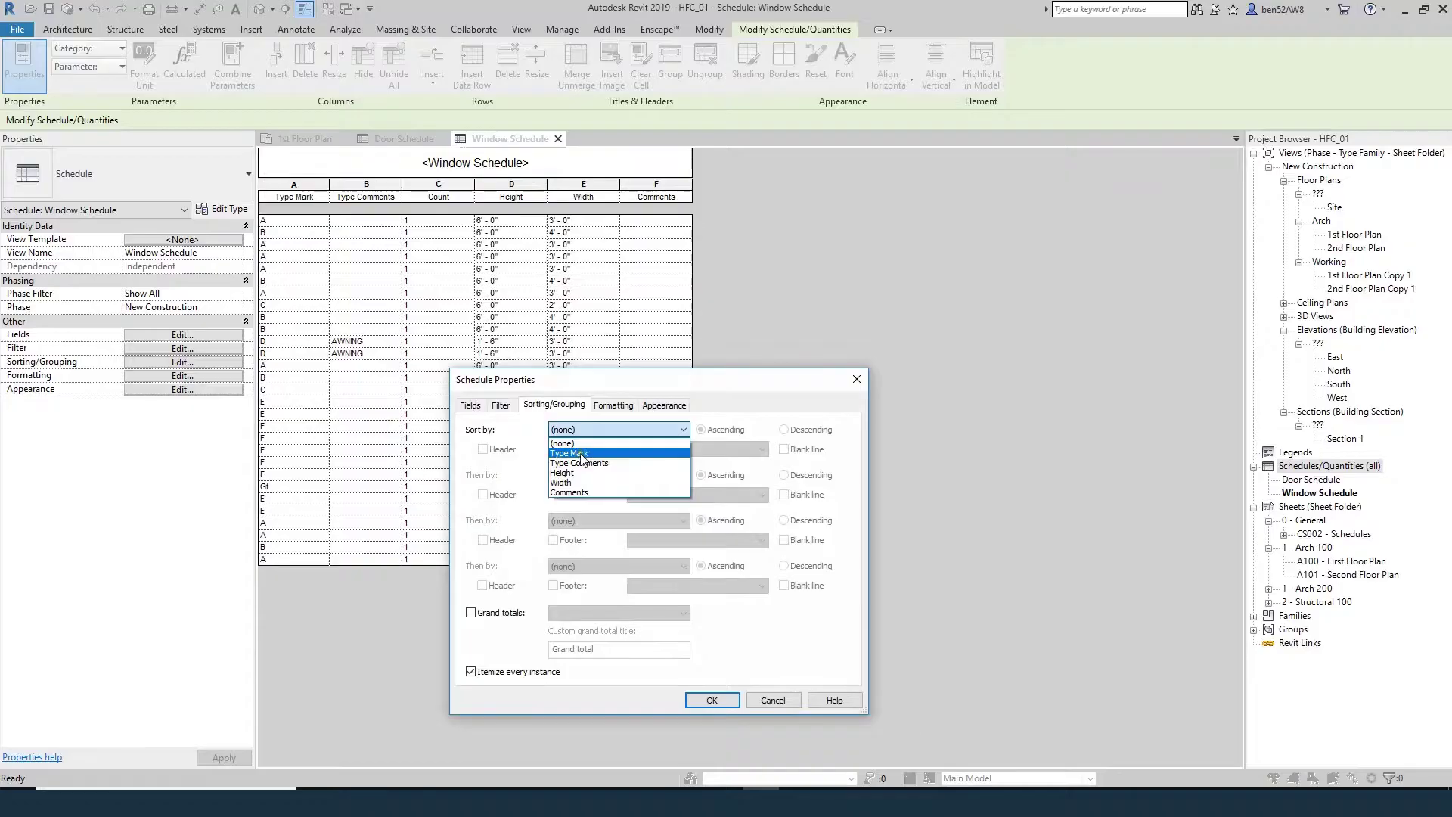
pyautogui.click(581, 454)
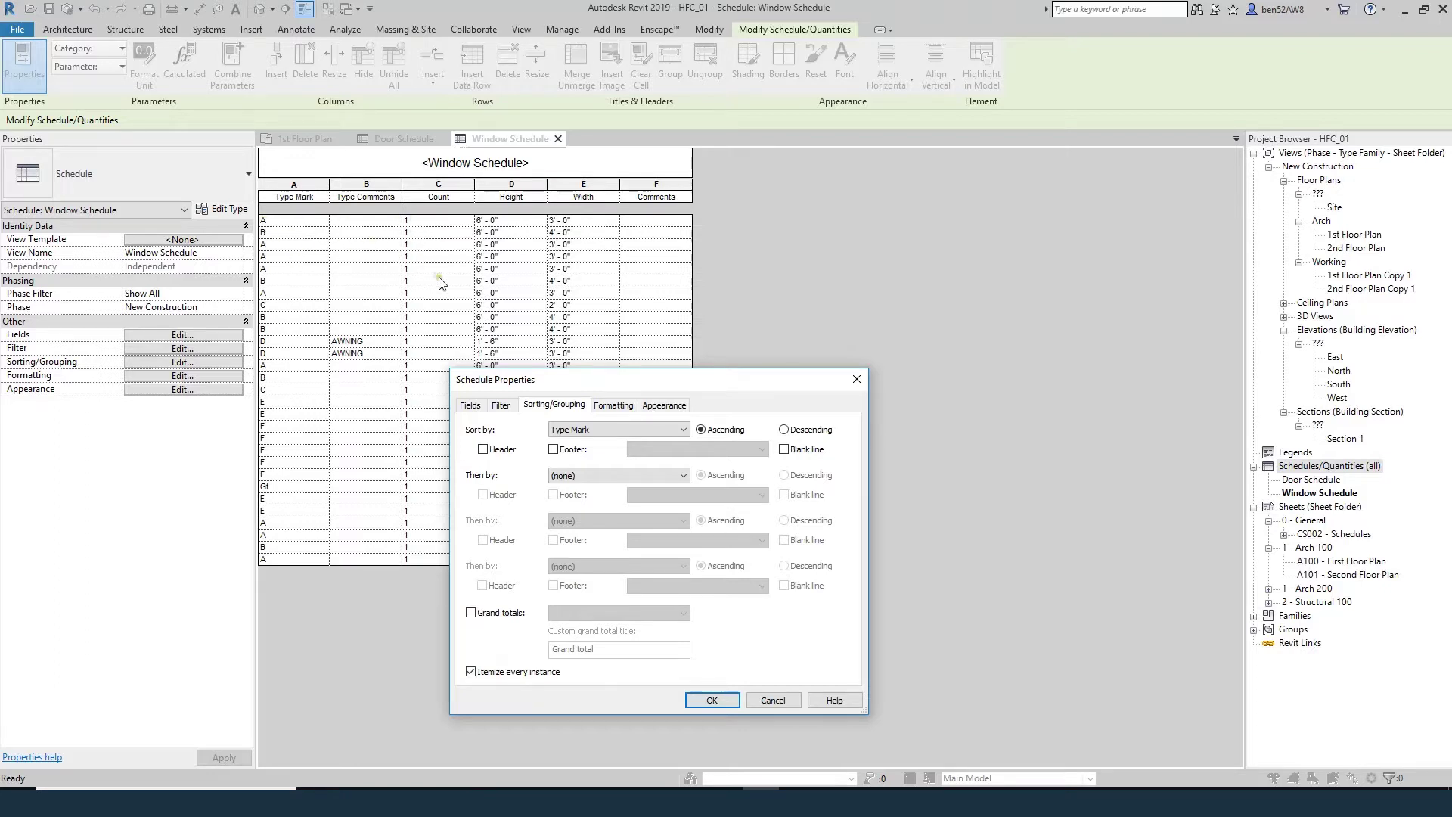
pyautogui.click(512, 674)
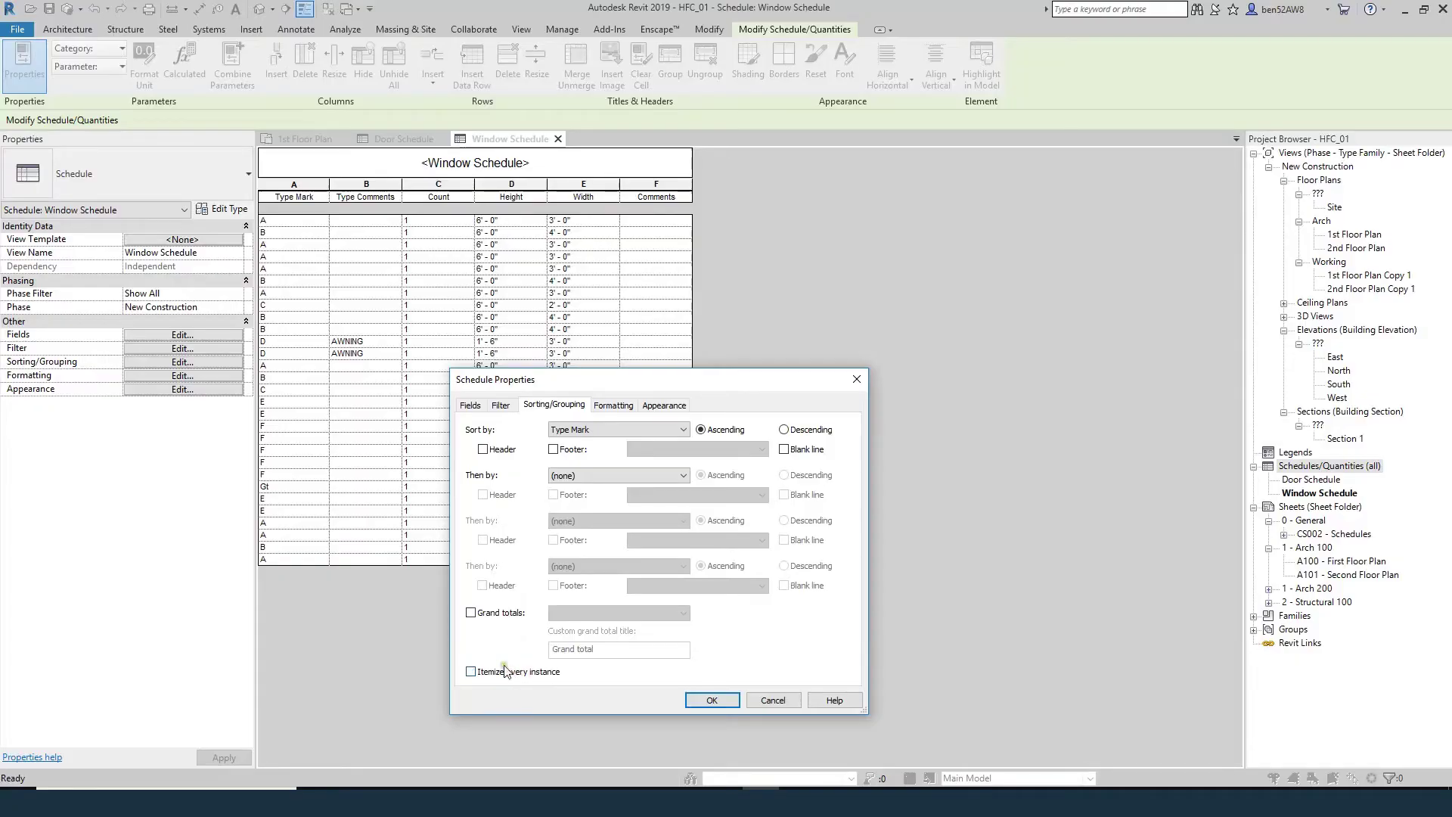
pyautogui.click(709, 701)
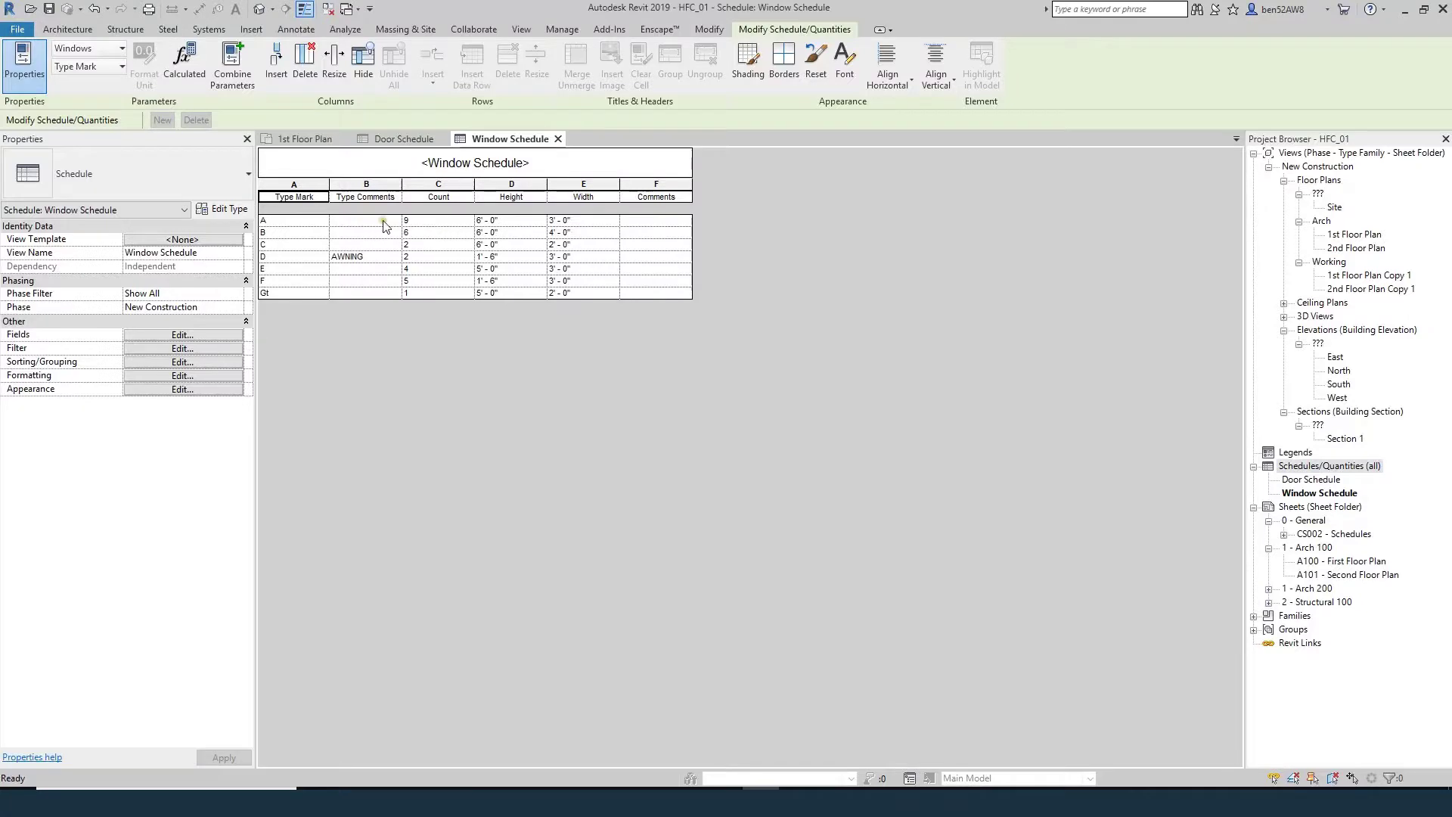
# - Set the alignment of all window schedule fields, from Type Mark to Comments, to Center
pyautogui.click(182, 376)
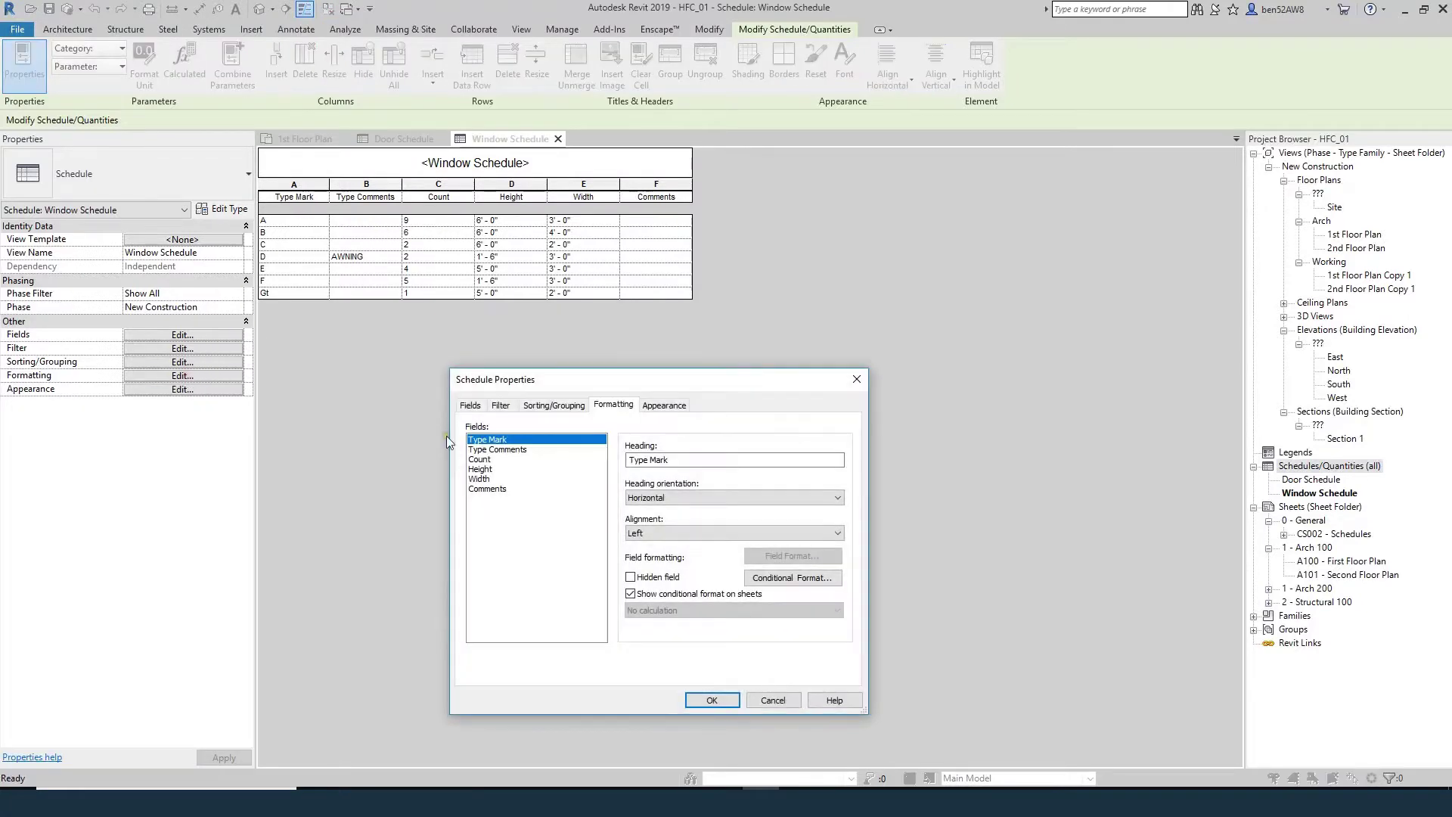
pyautogui.keyDown('shift'); pyautogui.click(487, 490); pyautogui.keyUp('shift')
pyautogui.click(652, 532)
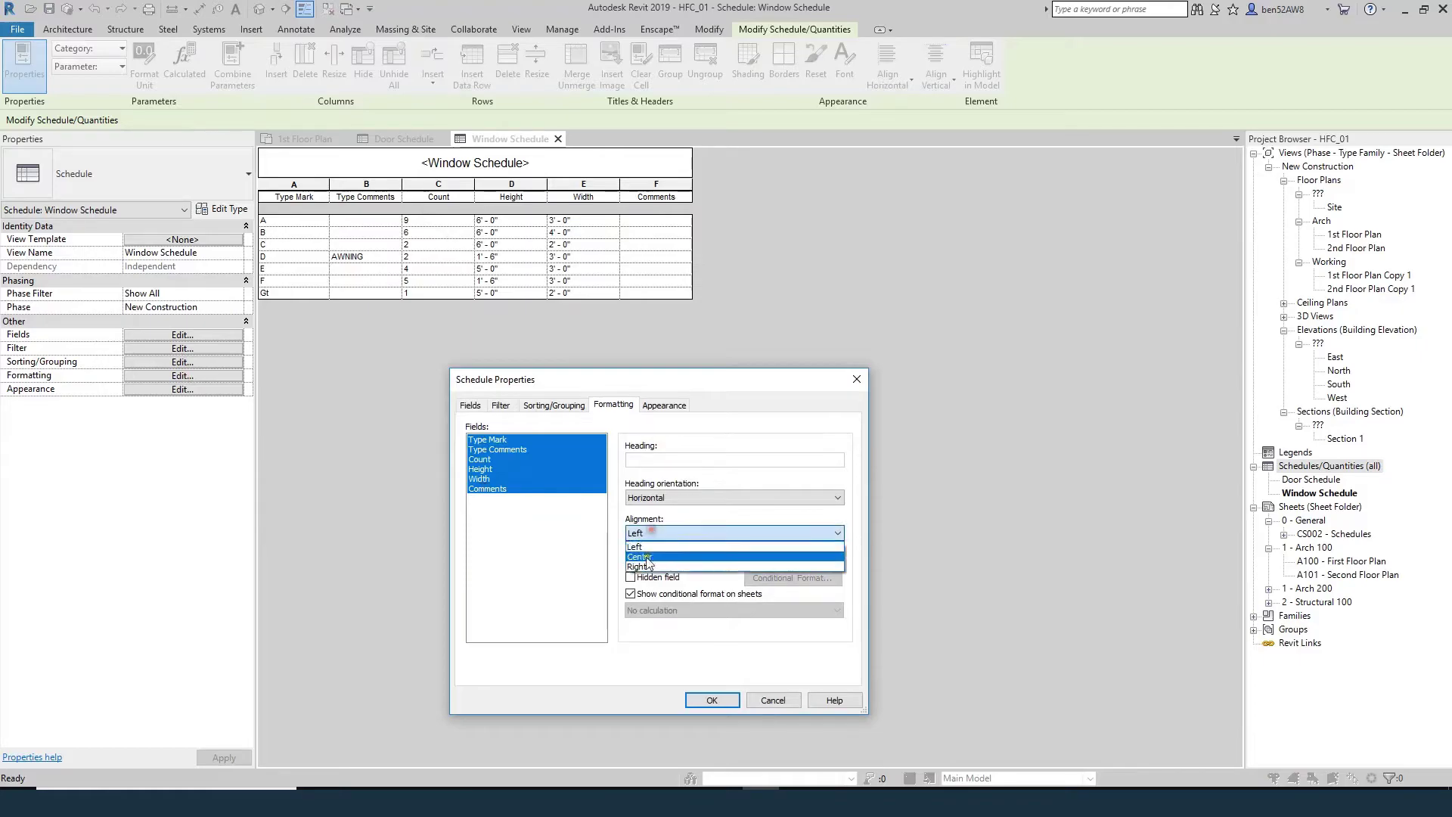
pyautogui.click(647, 559)
pyautogui.click(723, 699)
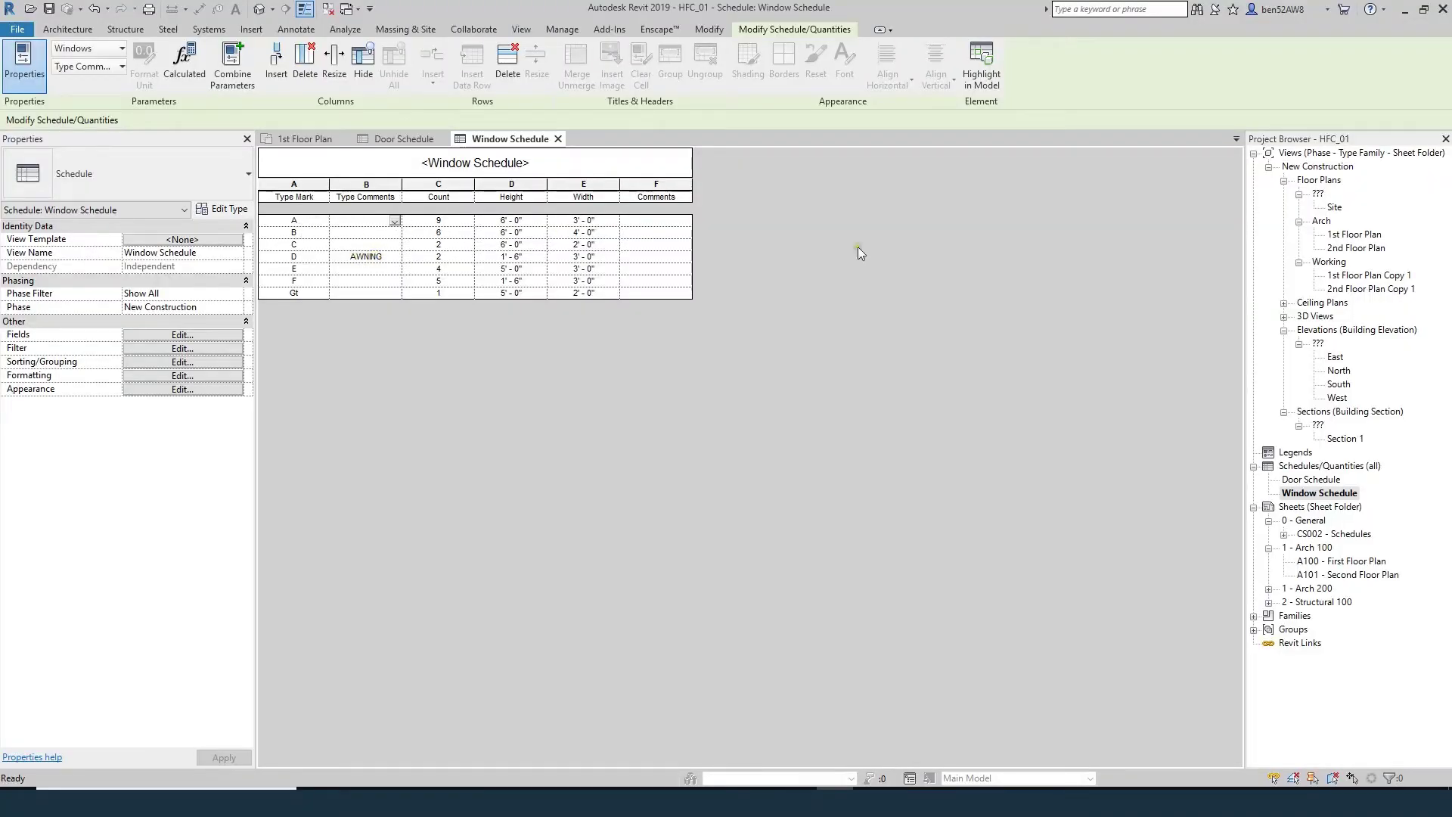
# - From a type A window in the 1st Floor Plan, set the 36" x 72" fixed type's Type Comments to FIXED
pyautogui.doubleClick(1354, 235)
pyautogui.scroll(5, 1199, 318)
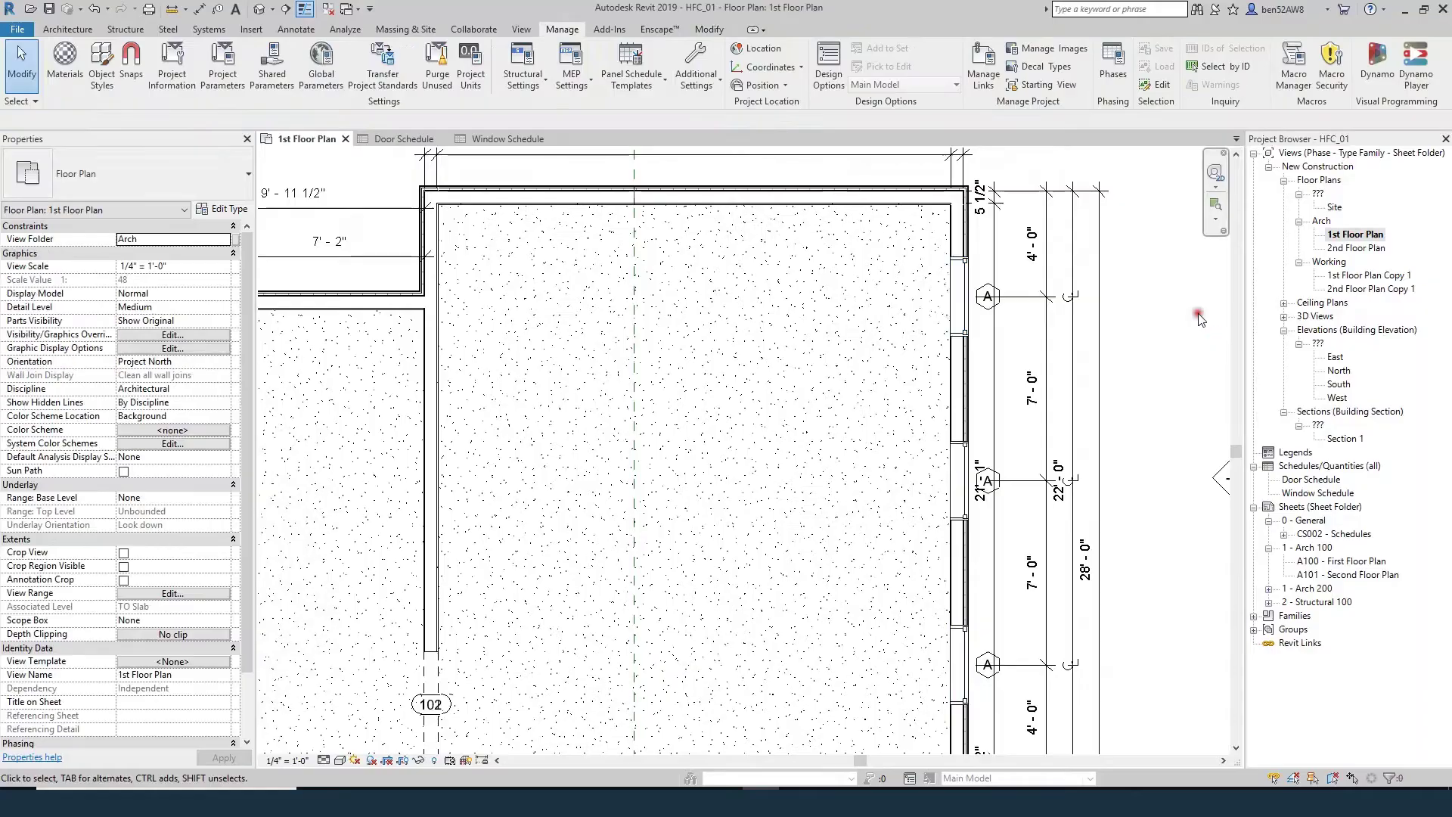
pyautogui.click(961, 309)
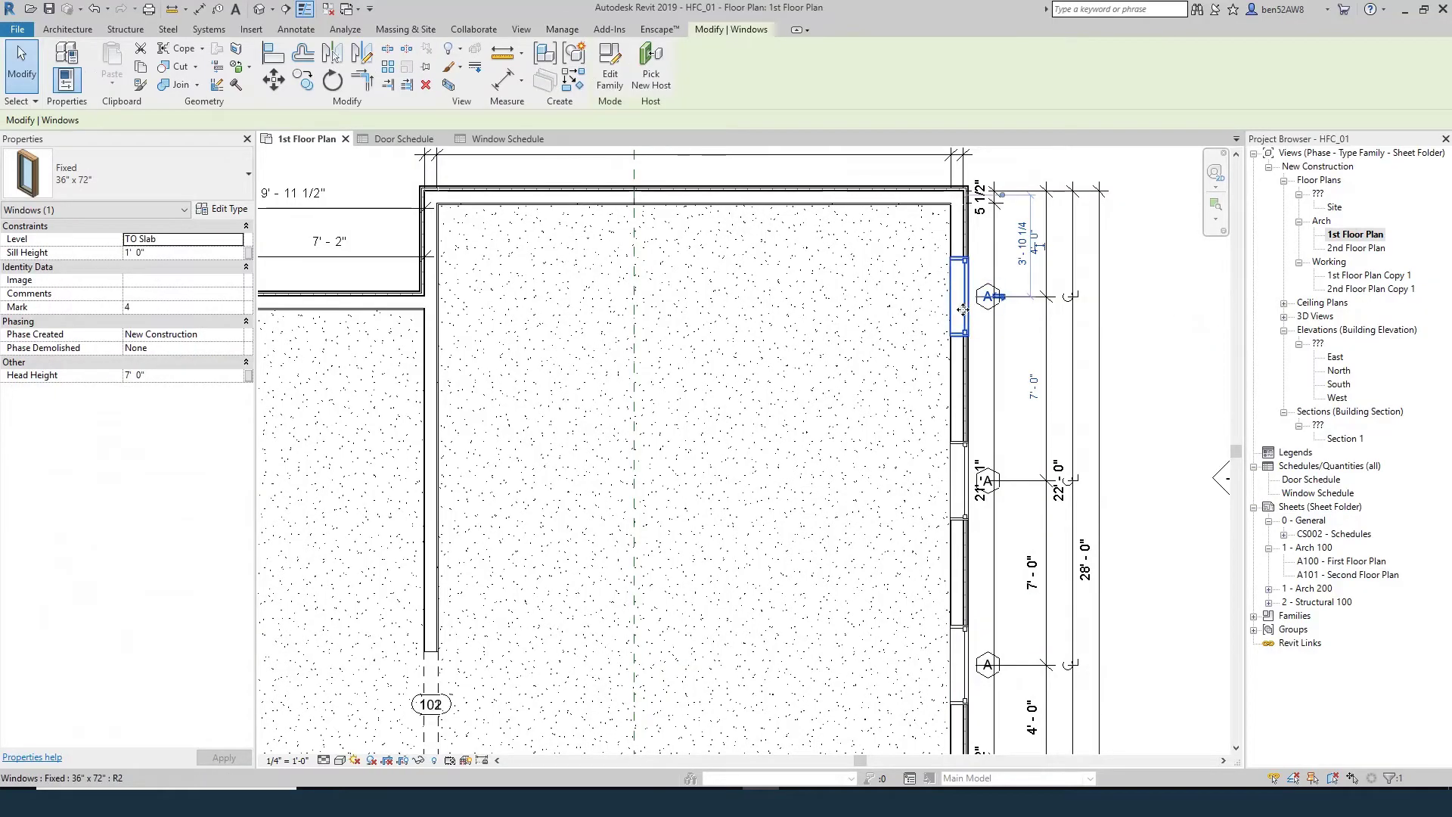
pyautogui.press('e')
pyautogui.press('t')
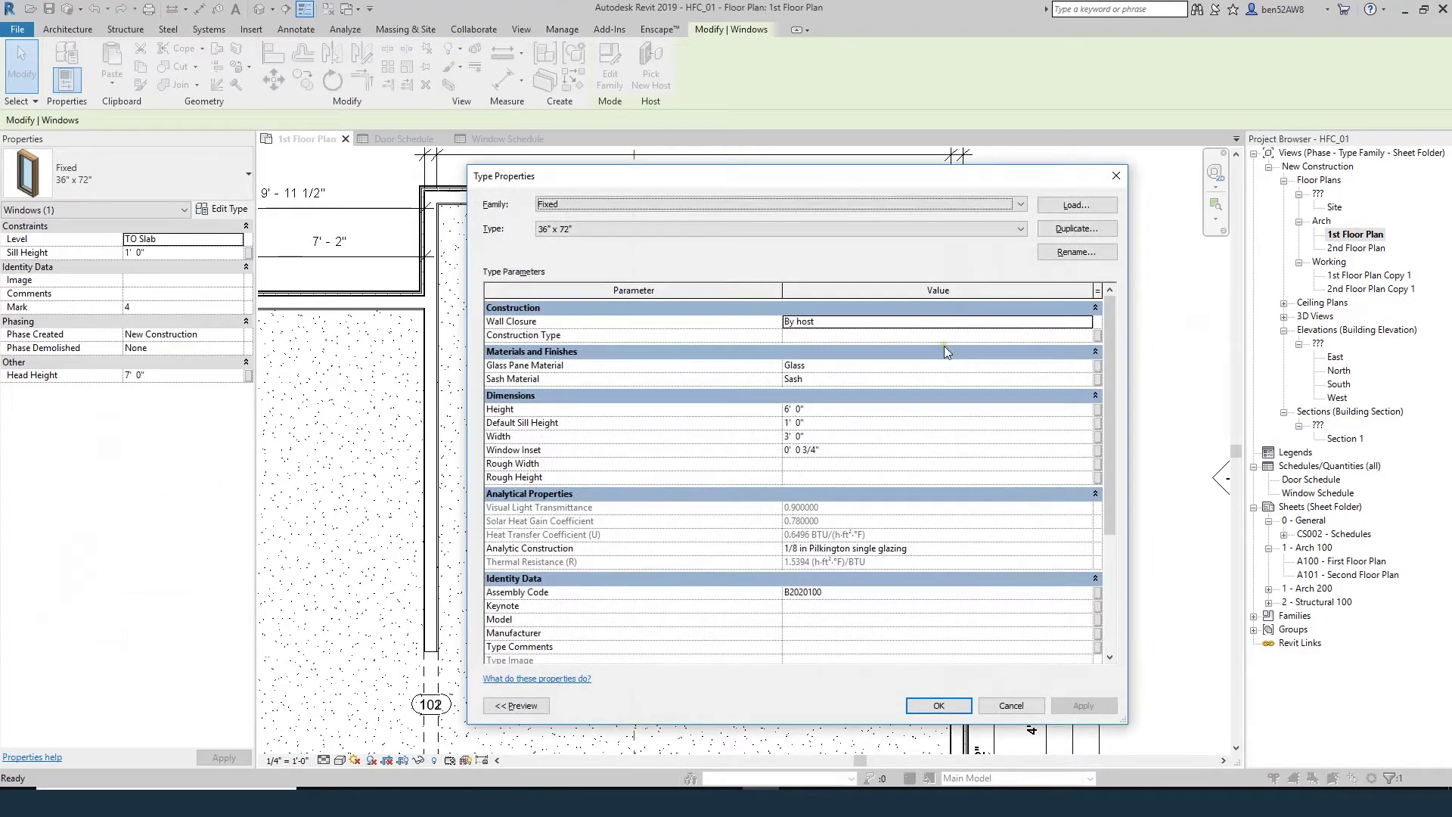
pyautogui.scroll(-3, 890, 474)
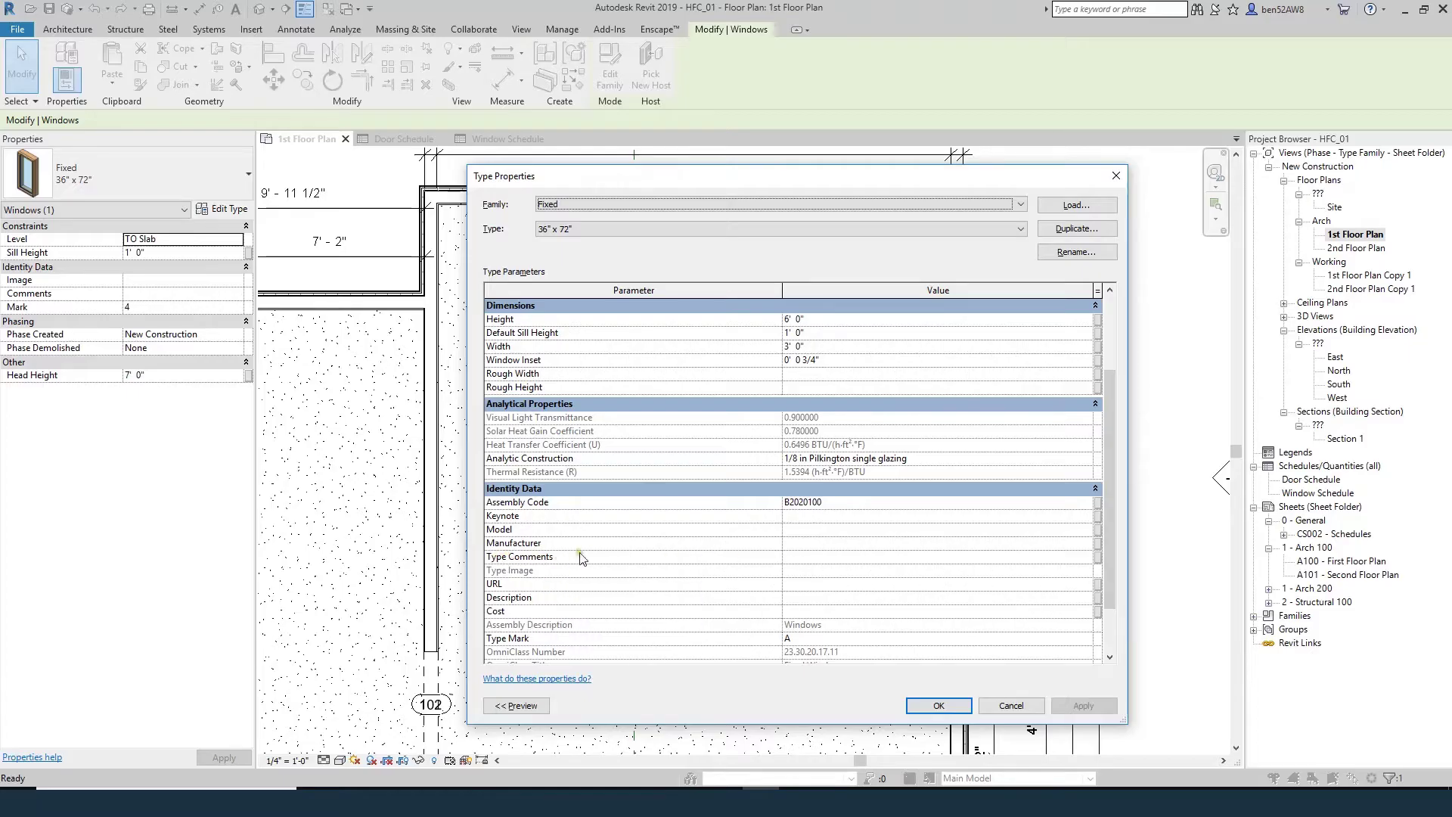
pyautogui.click(805, 558)
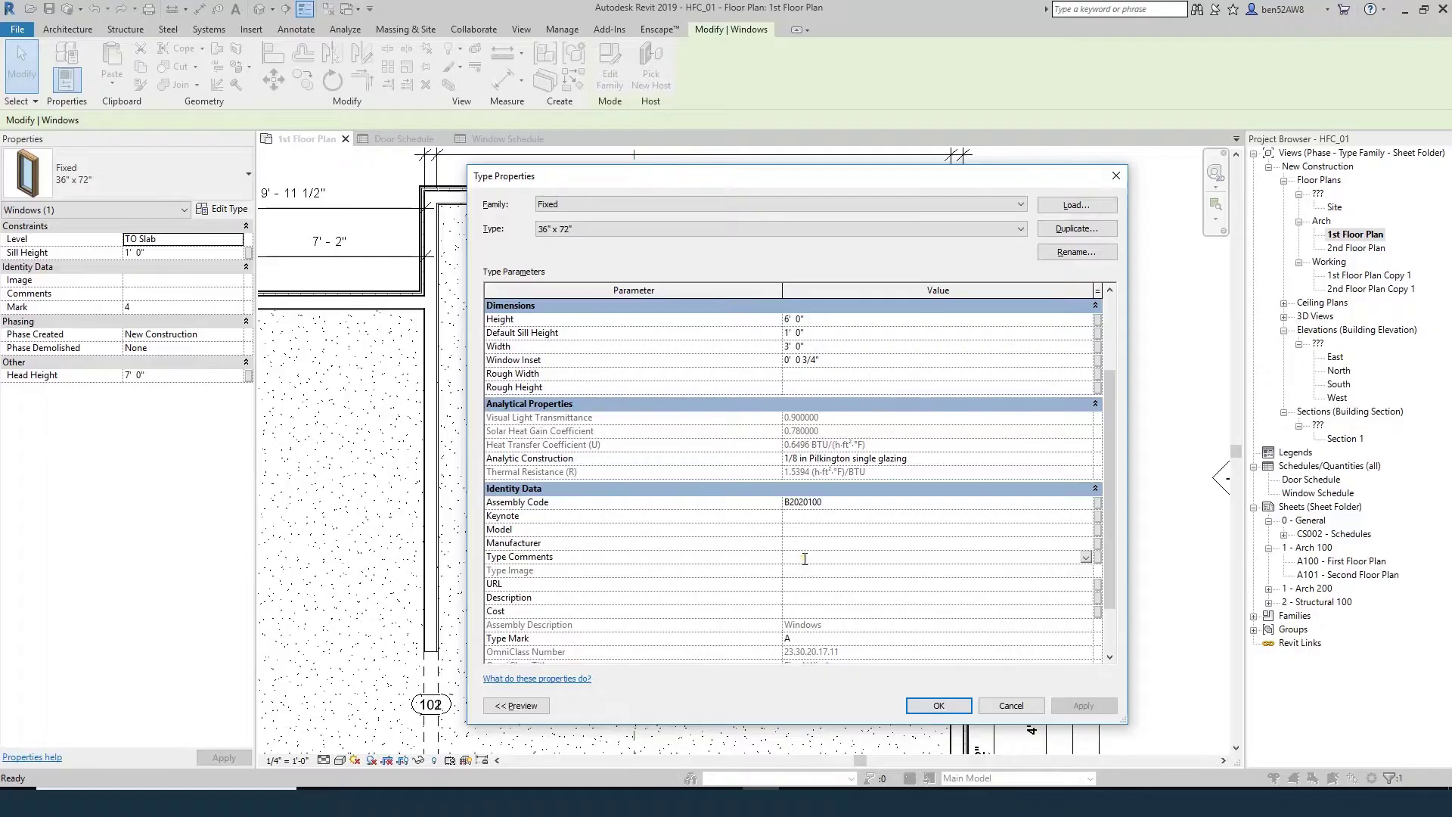
pyautogui.write('Fl')
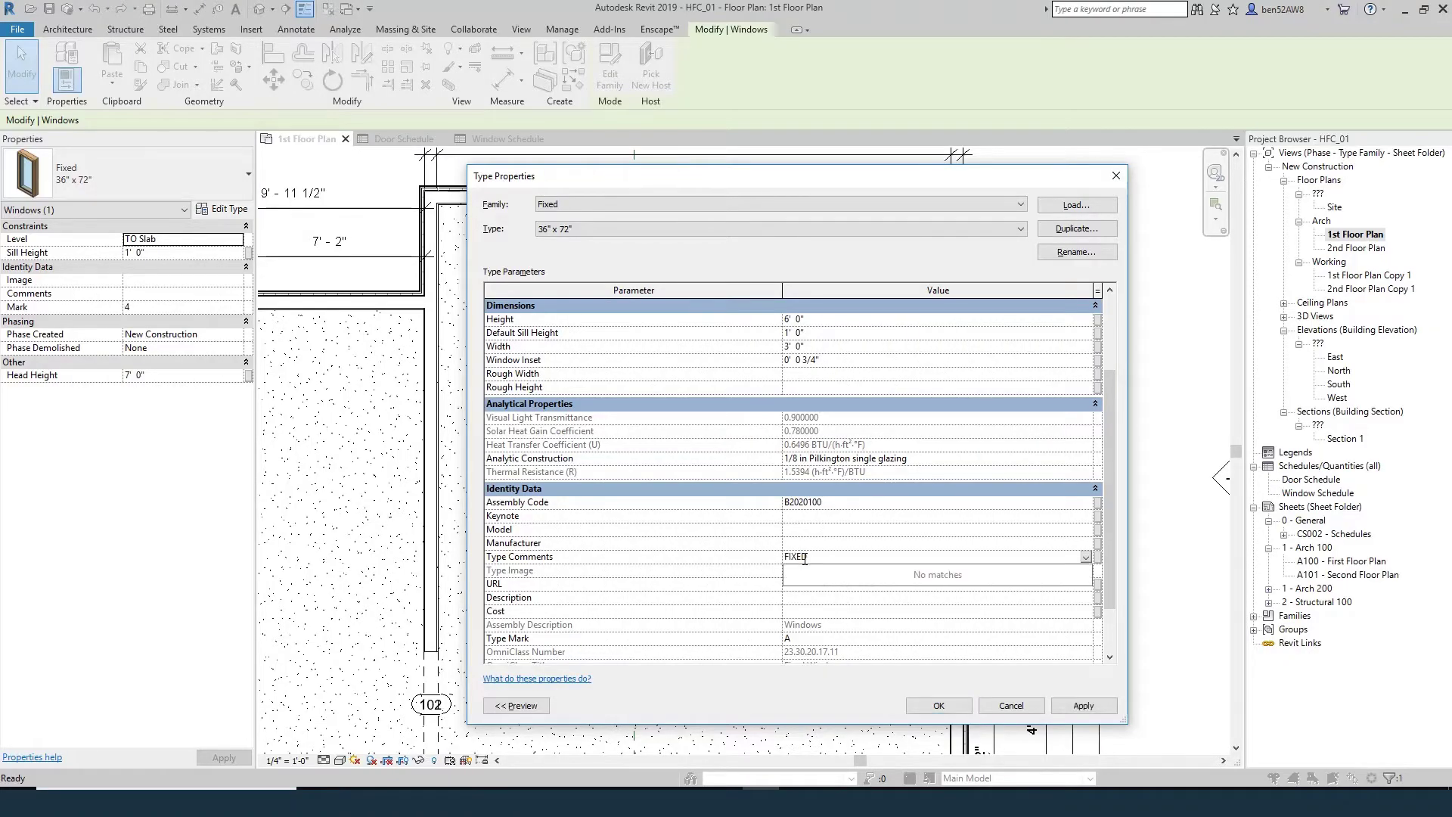
pyautogui.click(942, 706)
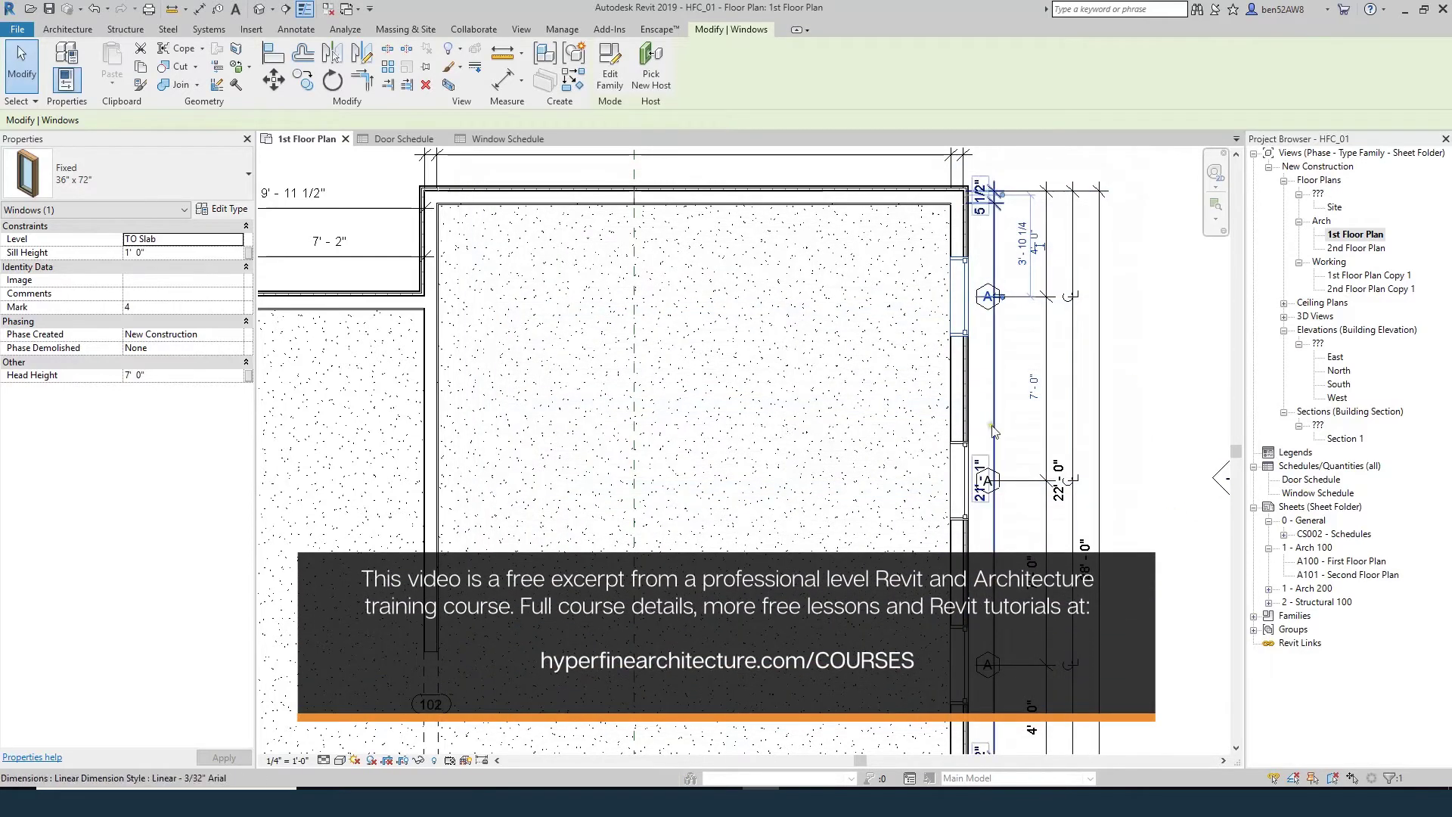
# - In the Window Schedule, set the Type Comments for type mark B to FIXED and apply it to all elements of that type
pyautogui.doubleClick(1314, 493)
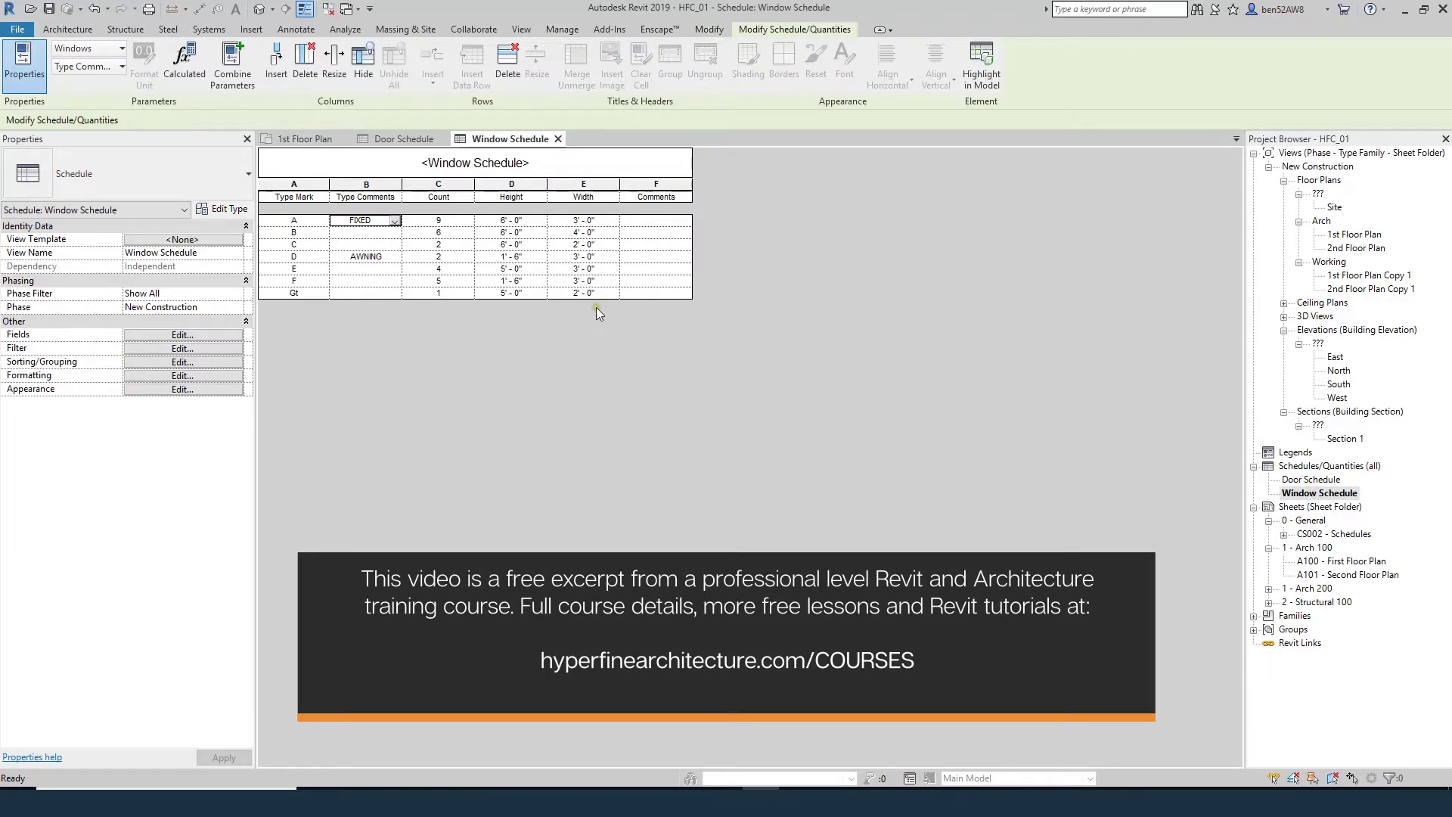
pyautogui.click(347, 235)
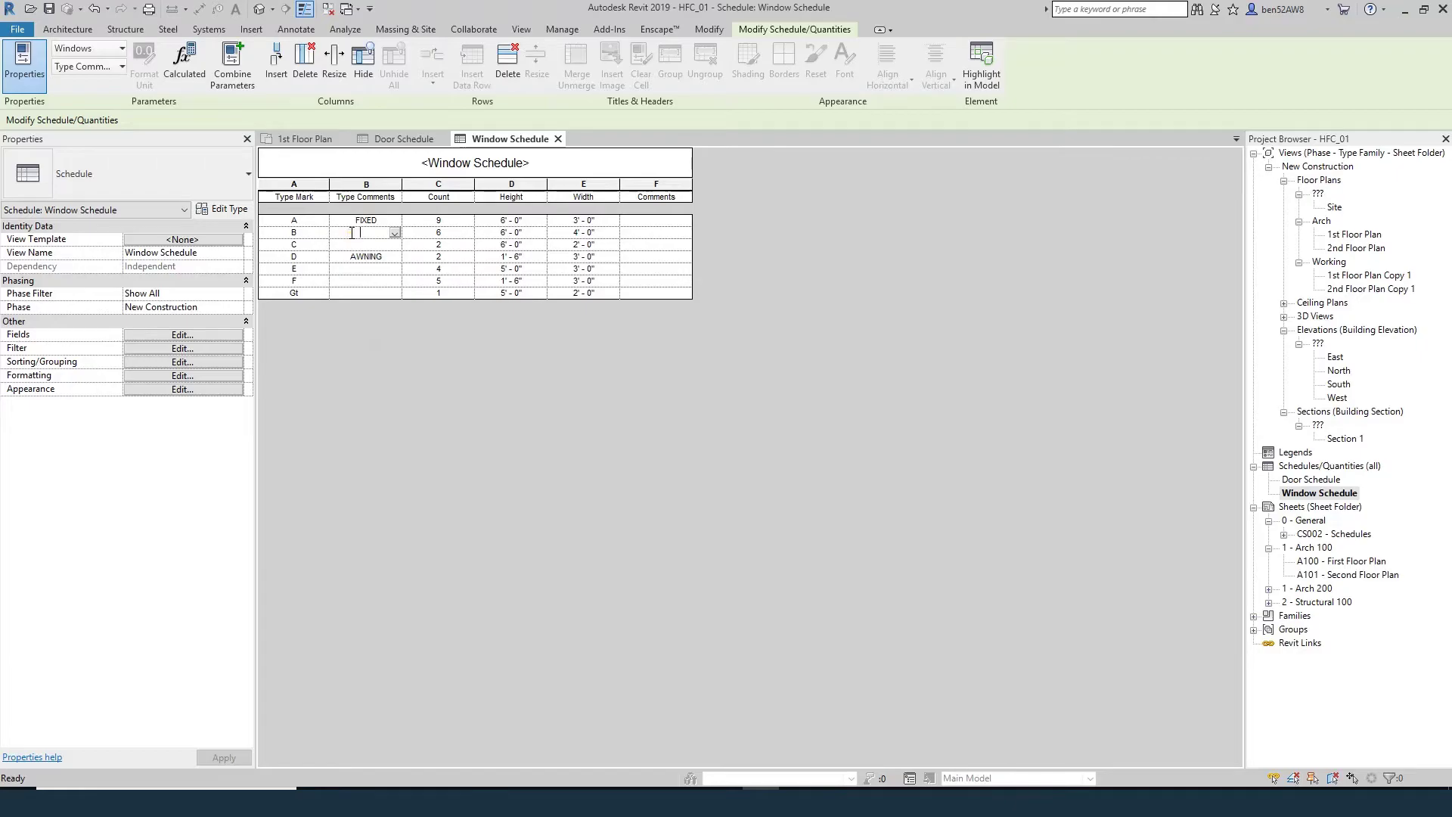
pyautogui.write('FIXED')
pyautogui.press('Return')
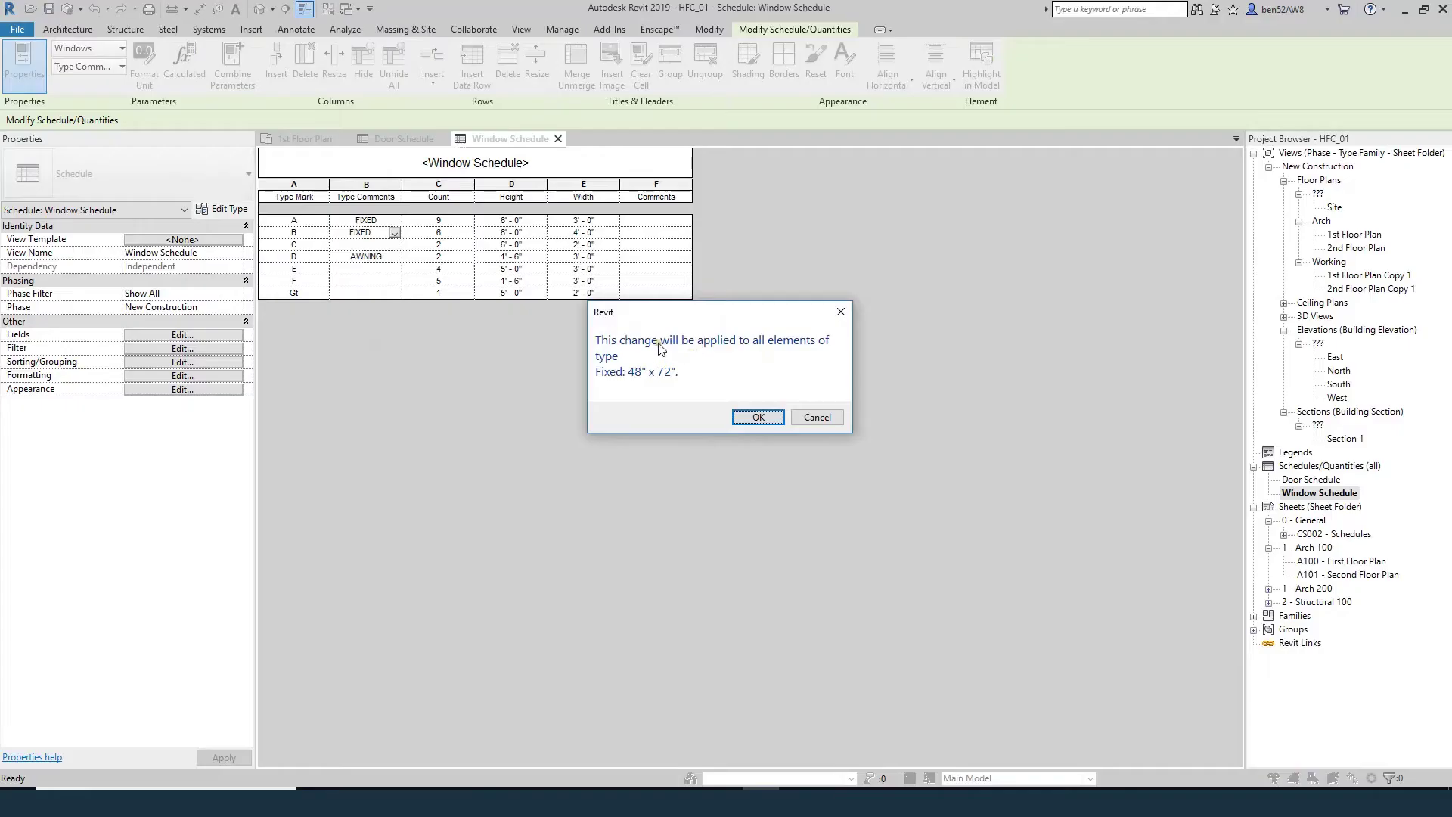
pyautogui.click(752, 420)
# - Check the Type Comments in the type properties of the 48" x 72" type B windows in the 1st Floor Plan
pyautogui.doubleClick(1360, 235)
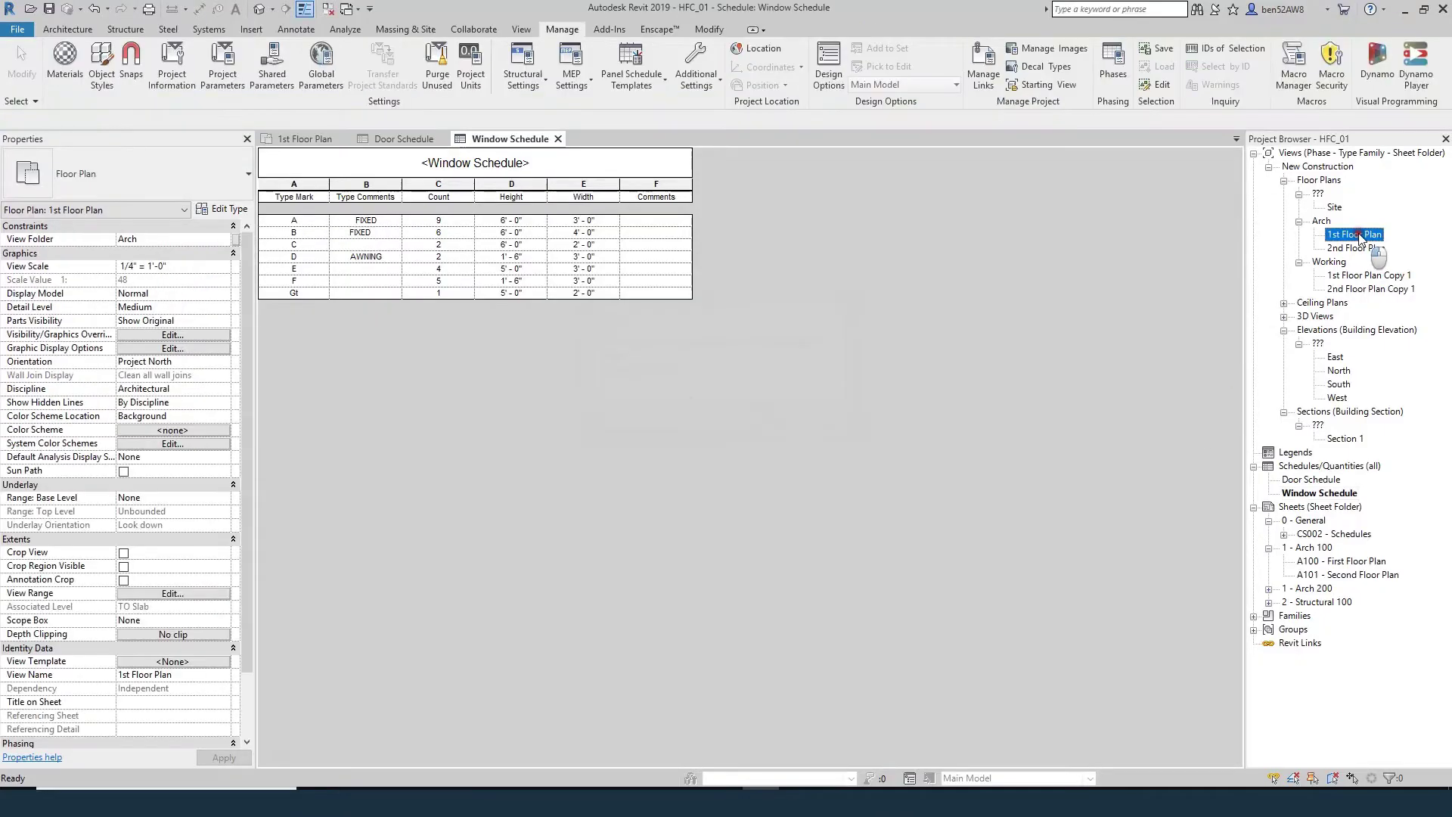
pyautogui.scroll(-4, 891, 642)
pyautogui.scroll(4, 891, 643)
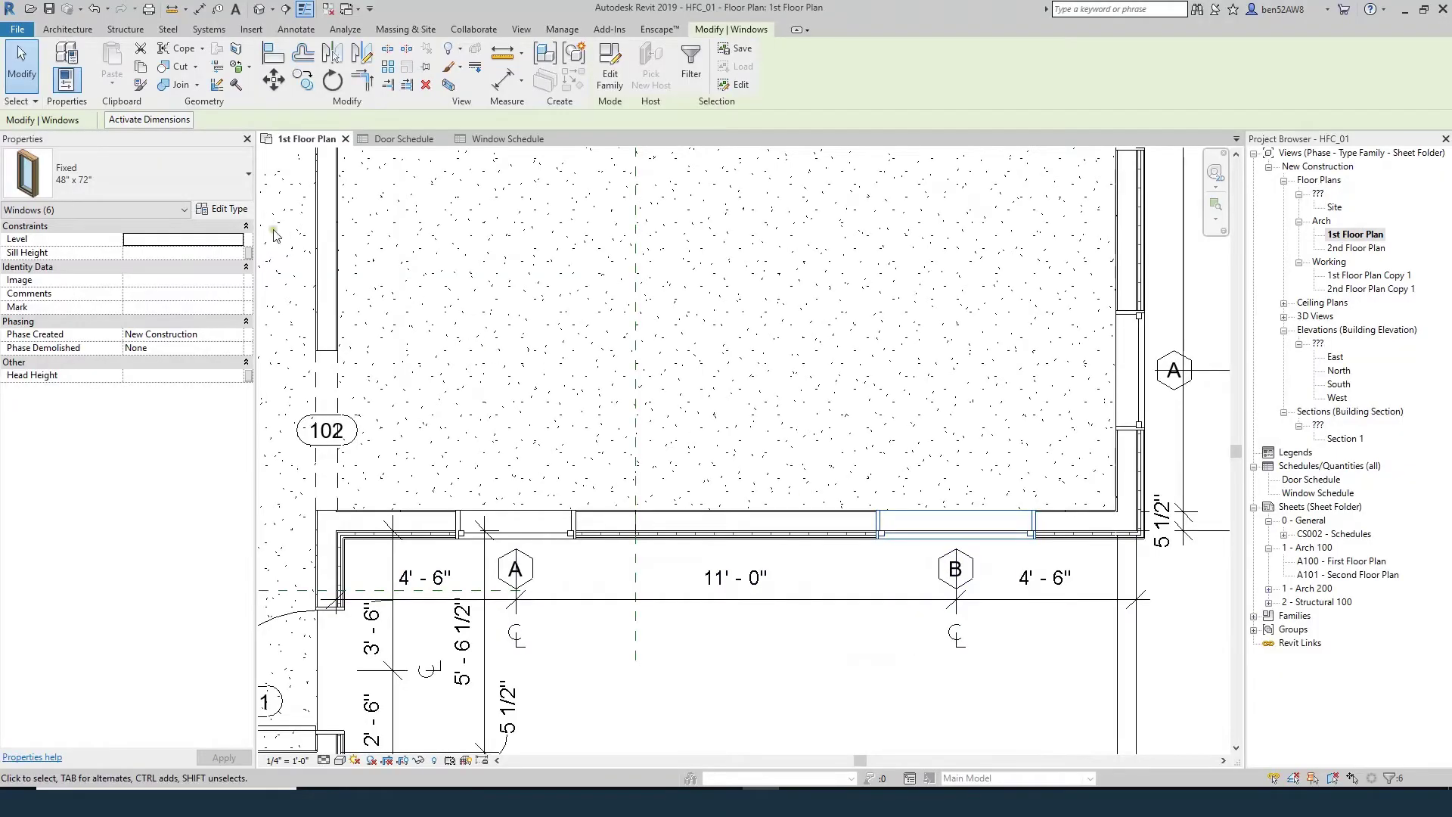
pyautogui.scroll(-2, 794, 484)
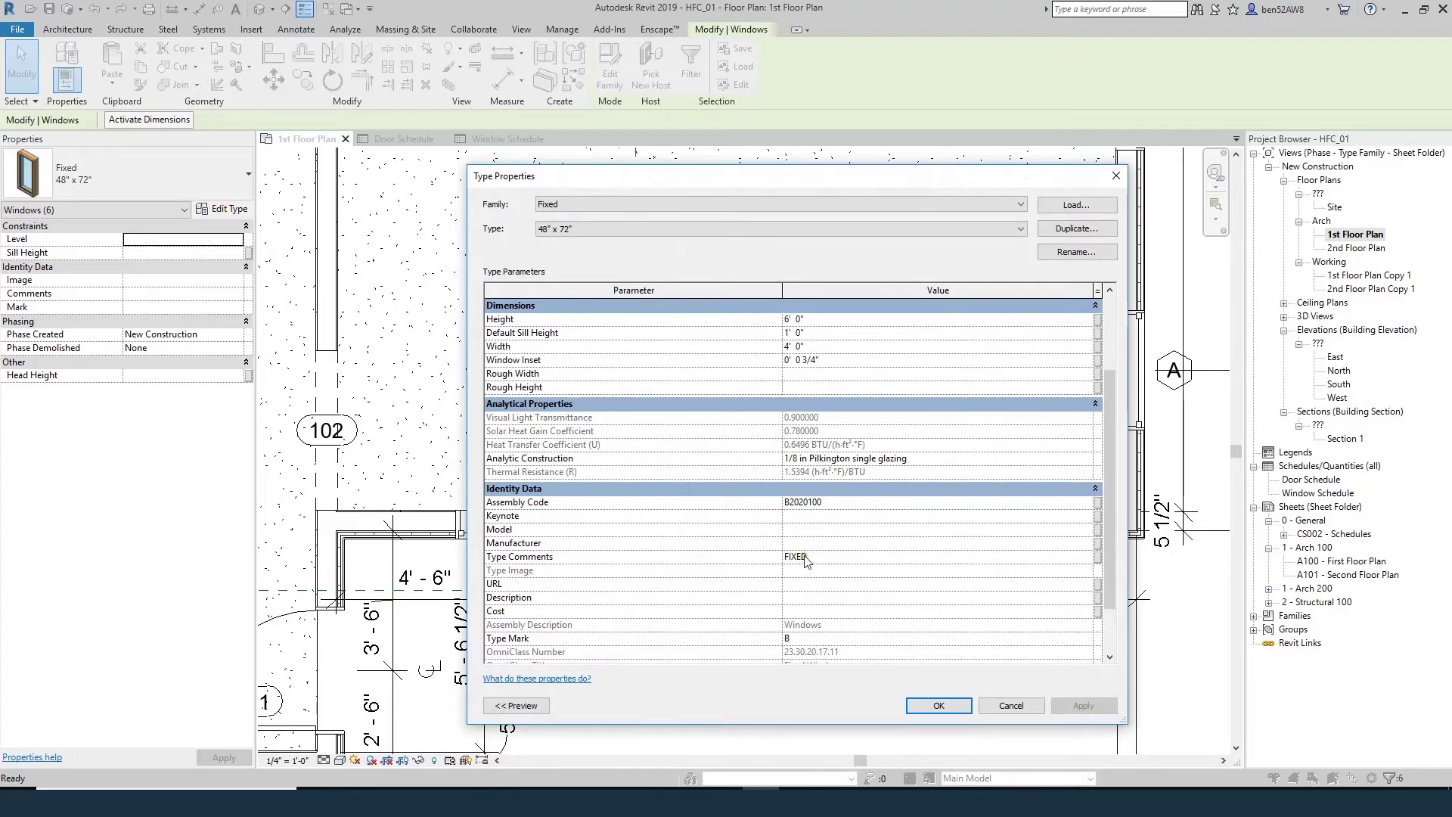
pyautogui.click(1012, 705)
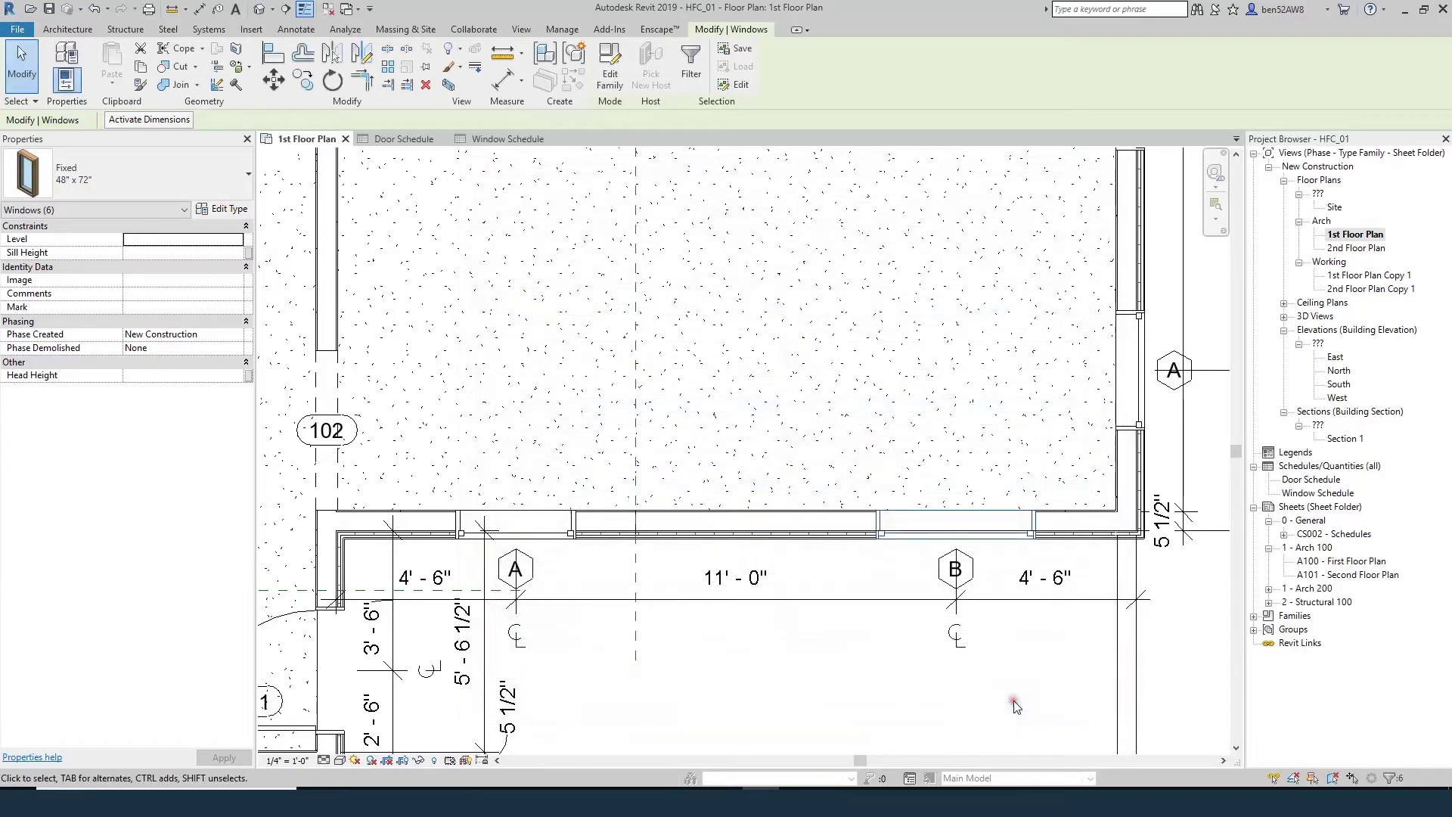
# - Locate the type mark C windows in the floor plan from the Window Schedule using Highlight in Model
pyautogui.doubleClick(1331, 492)
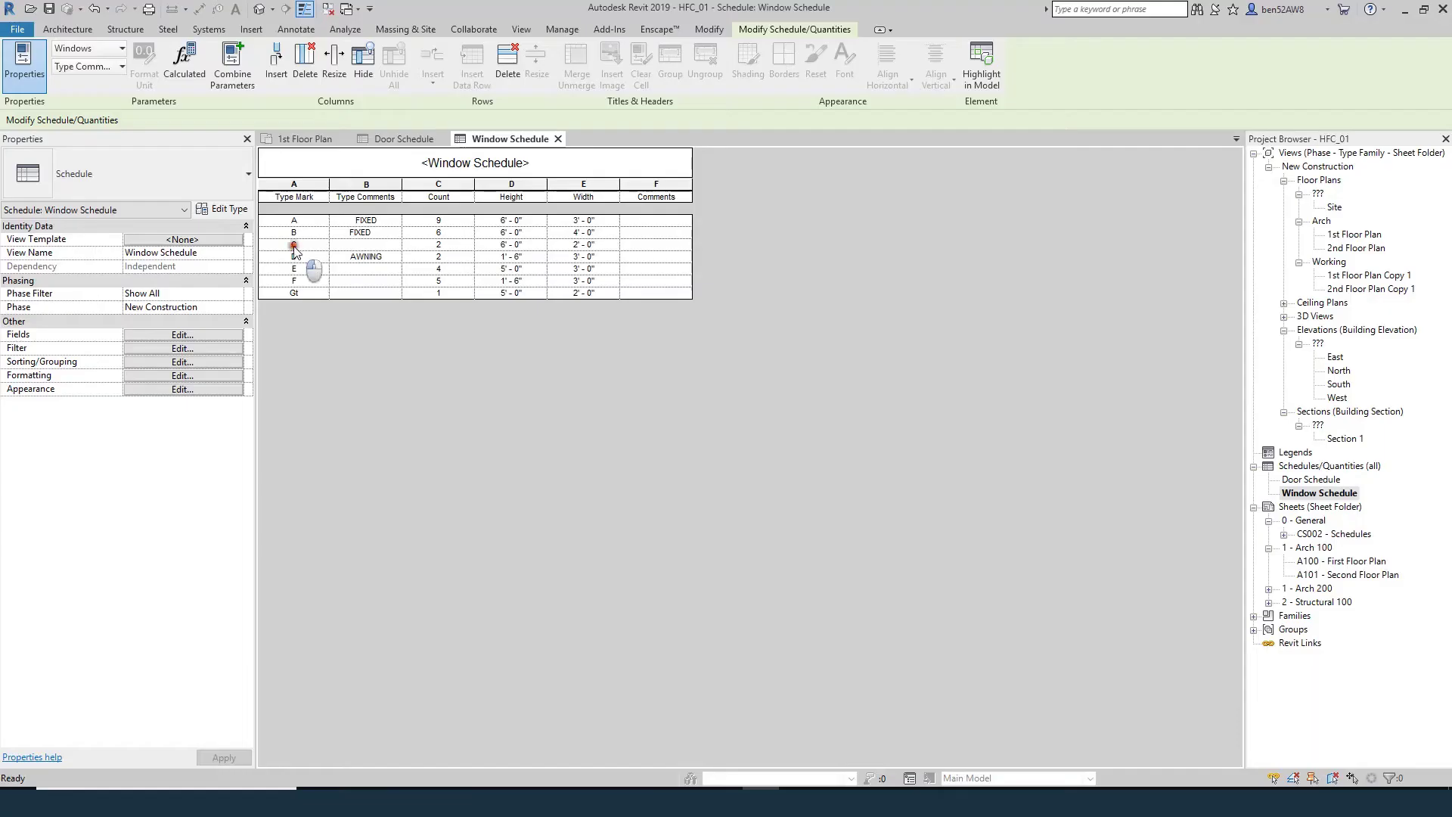
pyautogui.click(305, 244)
pyautogui.click(983, 61)
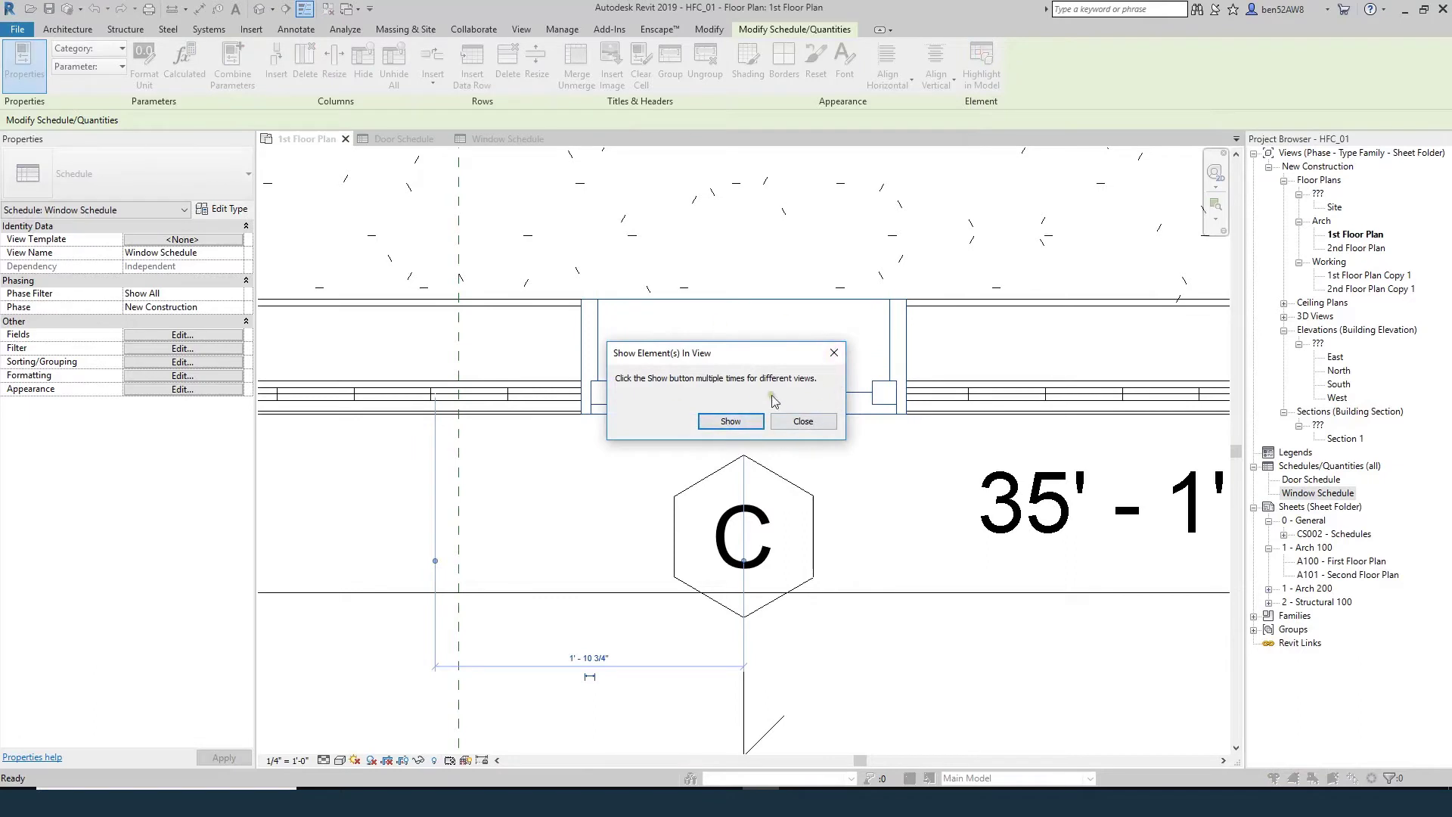
pyautogui.click(801, 422)
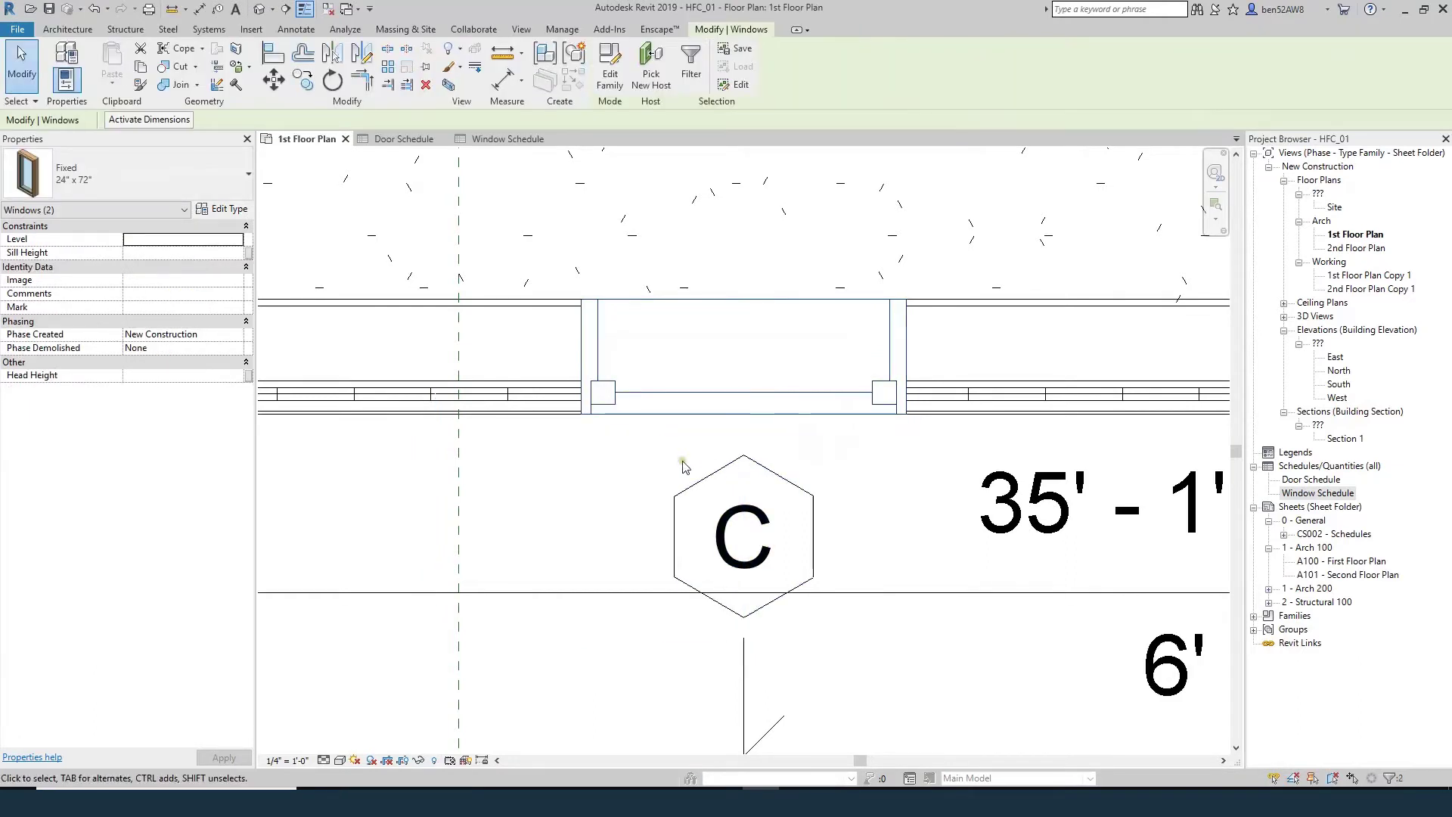
pyautogui.scroll(-3, 682, 466)
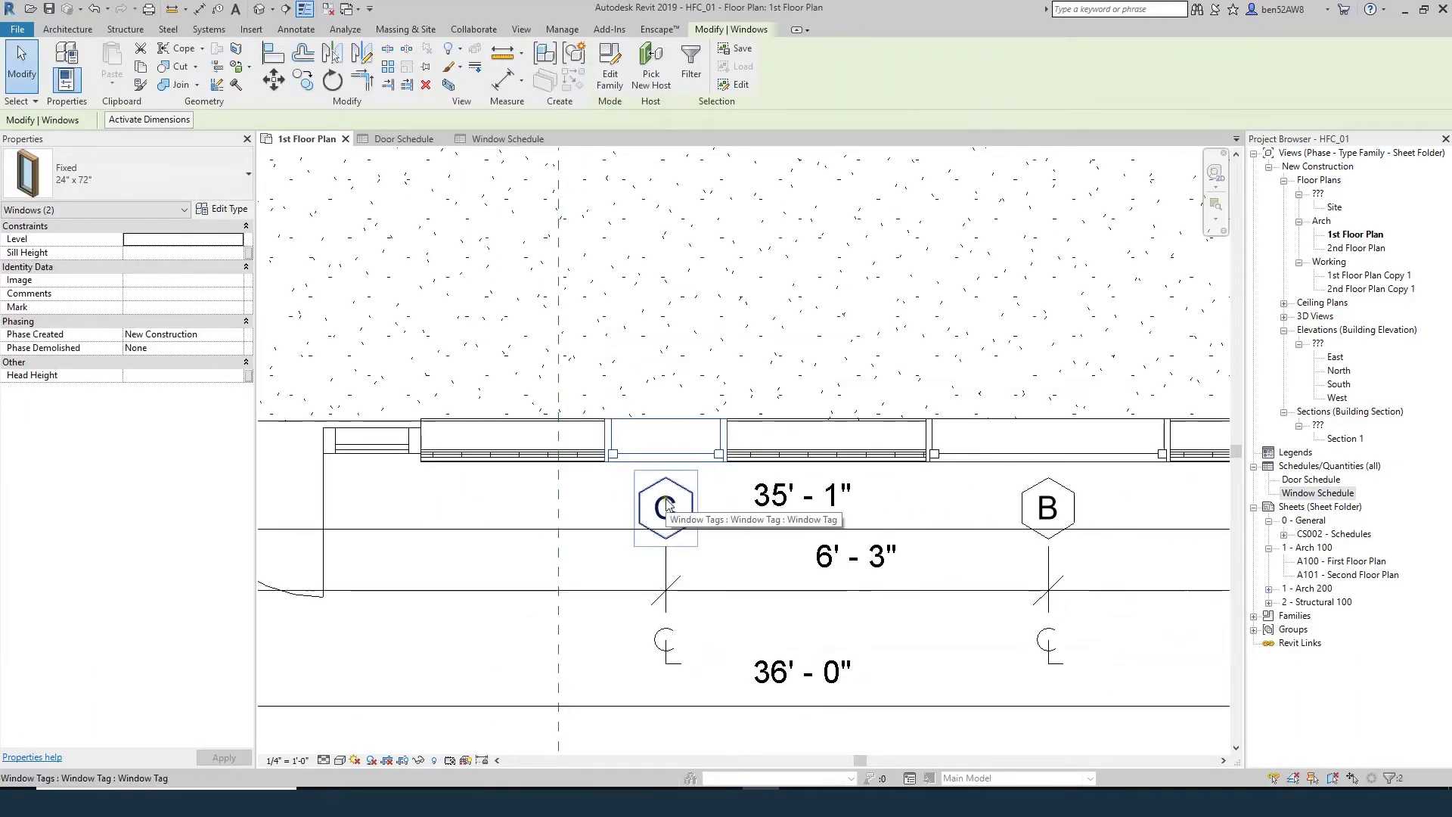
# - Open the default 3D view and highlight the schedule's type mark C windows in the 3D model
pyautogui.press('3')
pyautogui.press('d')
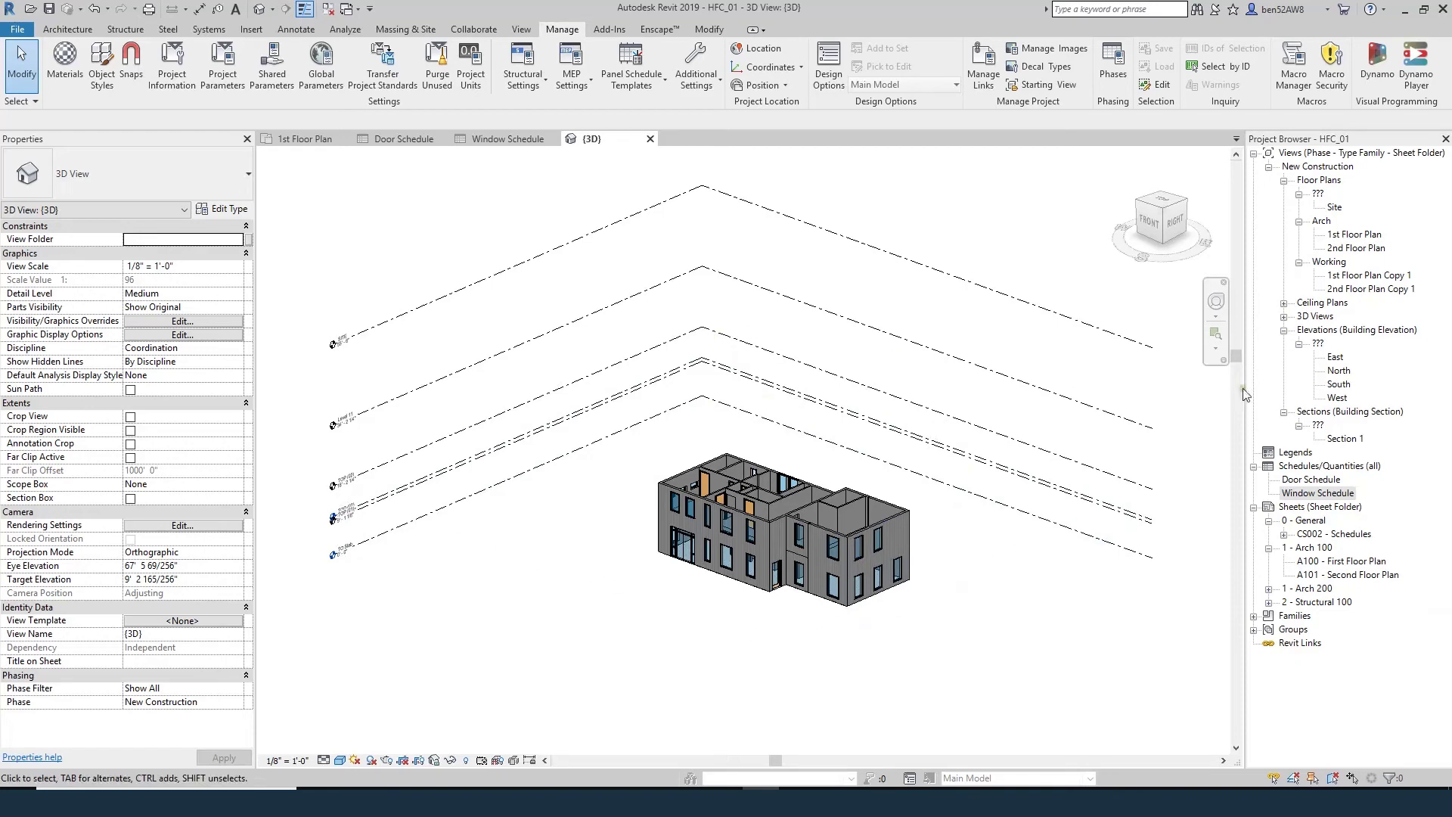
pyautogui.doubleClick(1316, 493)
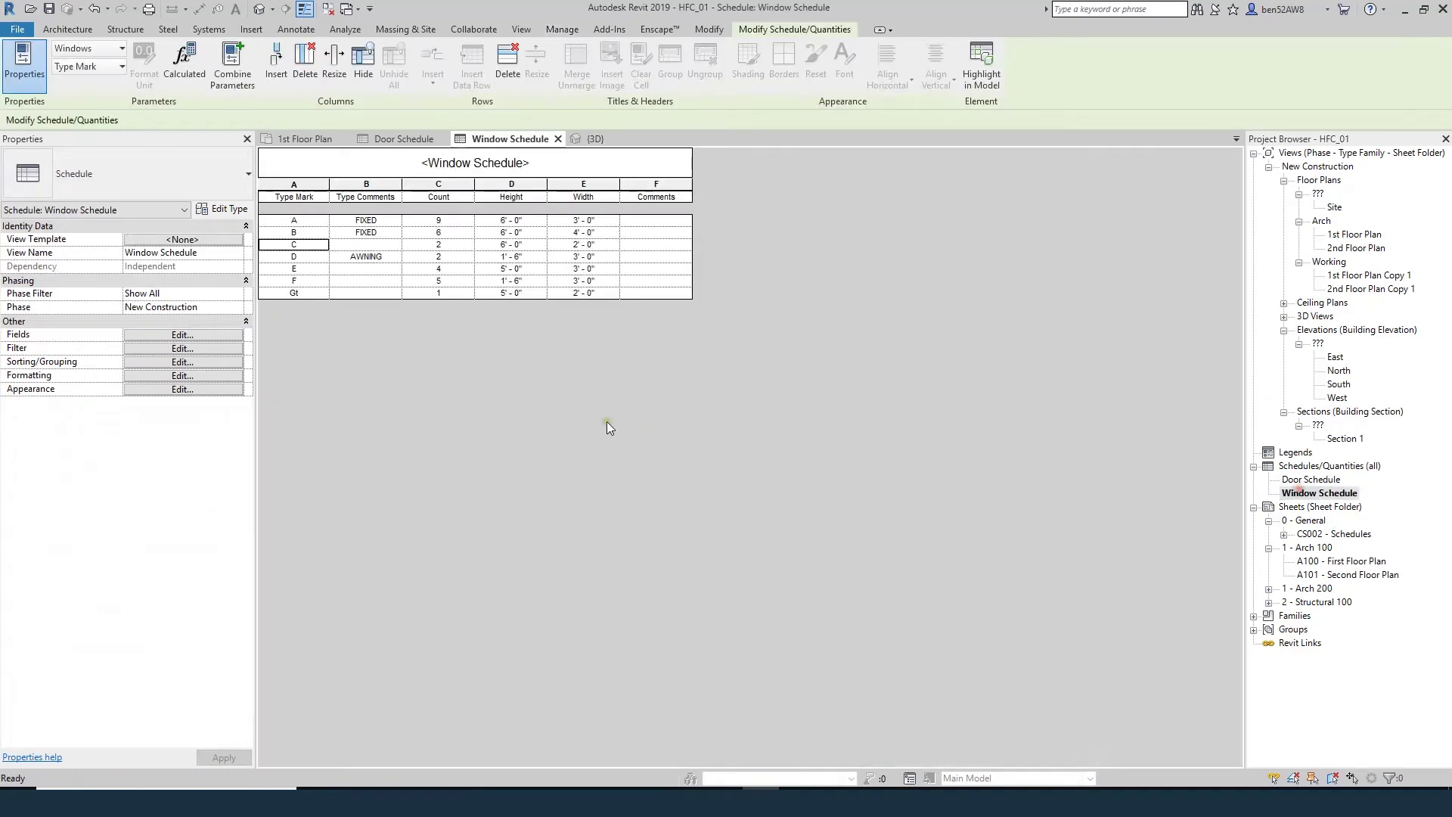
pyautogui.click(296, 245)
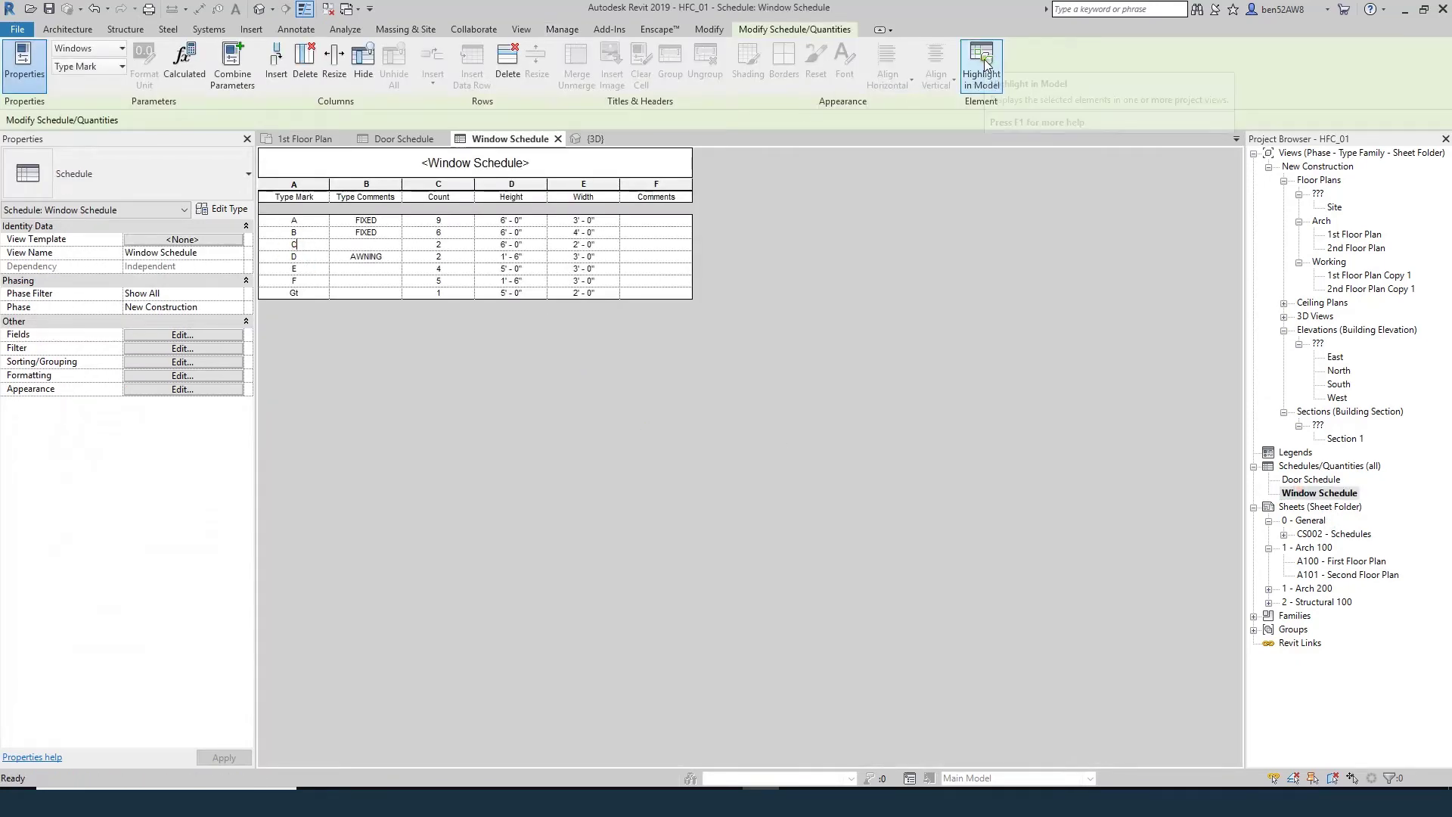
pyautogui.click(987, 83)
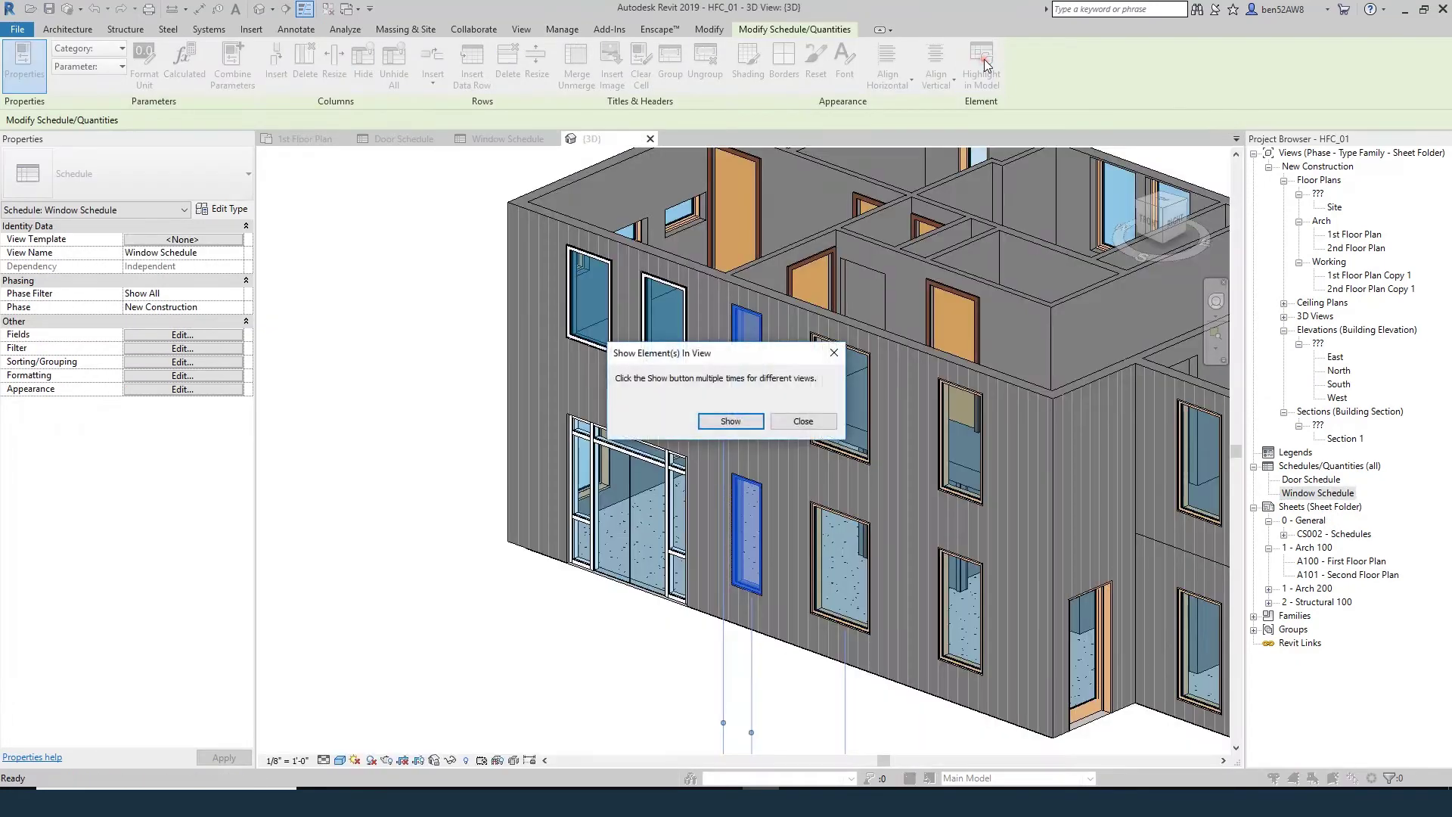
pyautogui.click(804, 421)
pyautogui.scroll(-5, 465, 412)
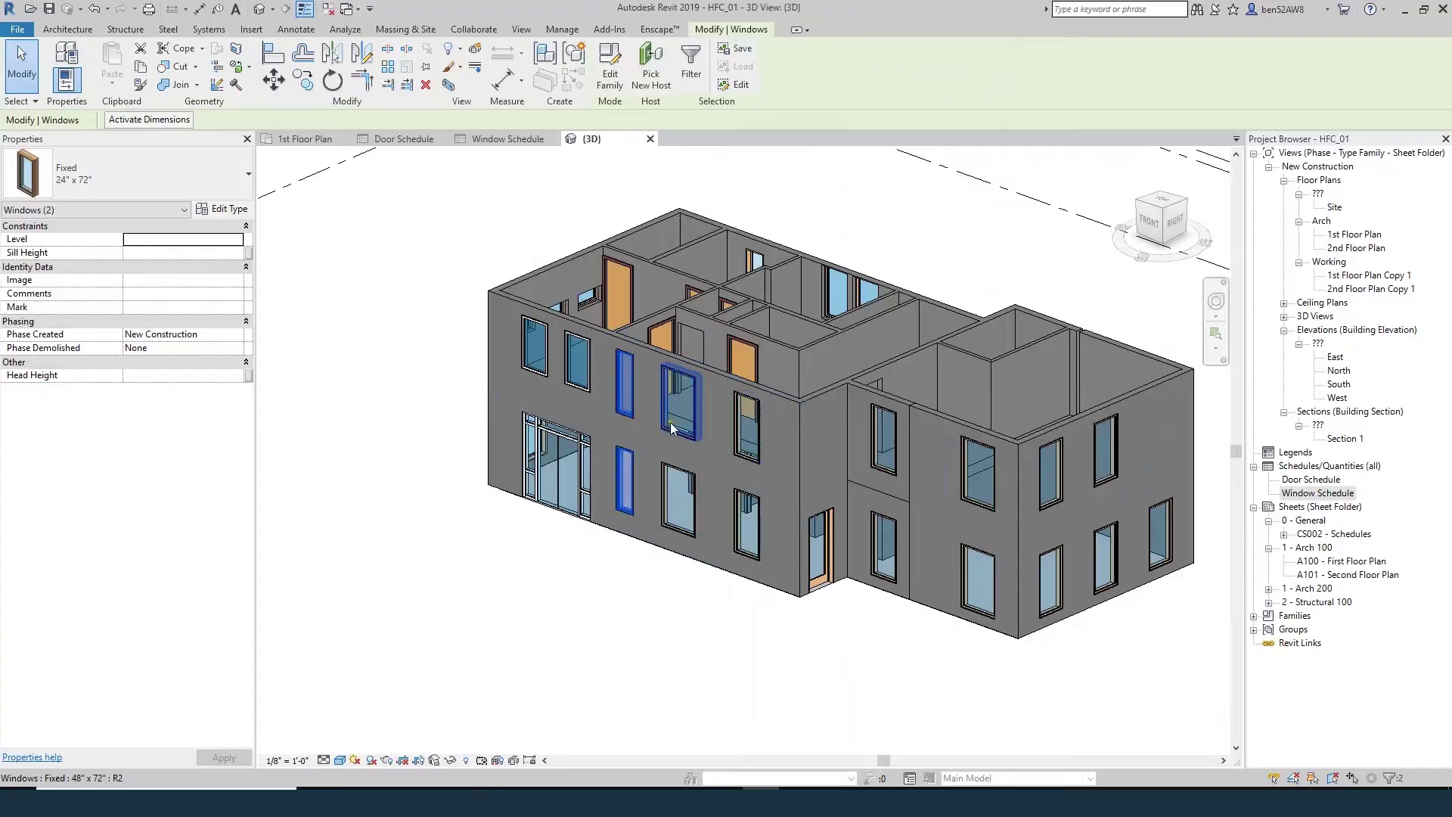
pyautogui.keyDown('shift'); pyautogui.moveTo(357, 433); pyautogui.dragTo(397, 413, button='middle'); pyautogui.keyUp('shift')
# - Set the Type Comments of the selected 24" x 72" Fixed windows to FIXED in their type properties
pyautogui.click(225, 209)
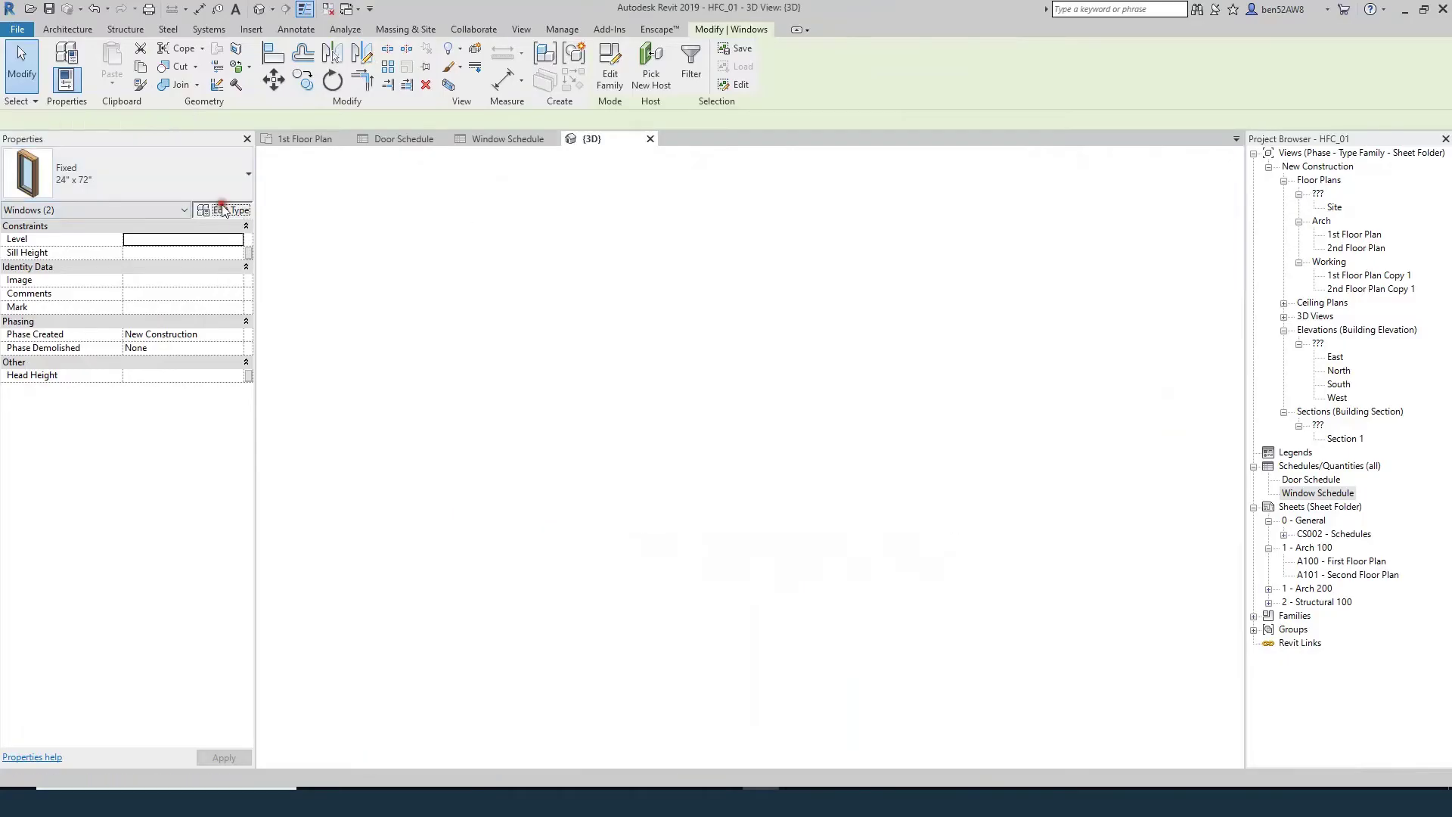
pyautogui.scroll(-2, 590, 628)
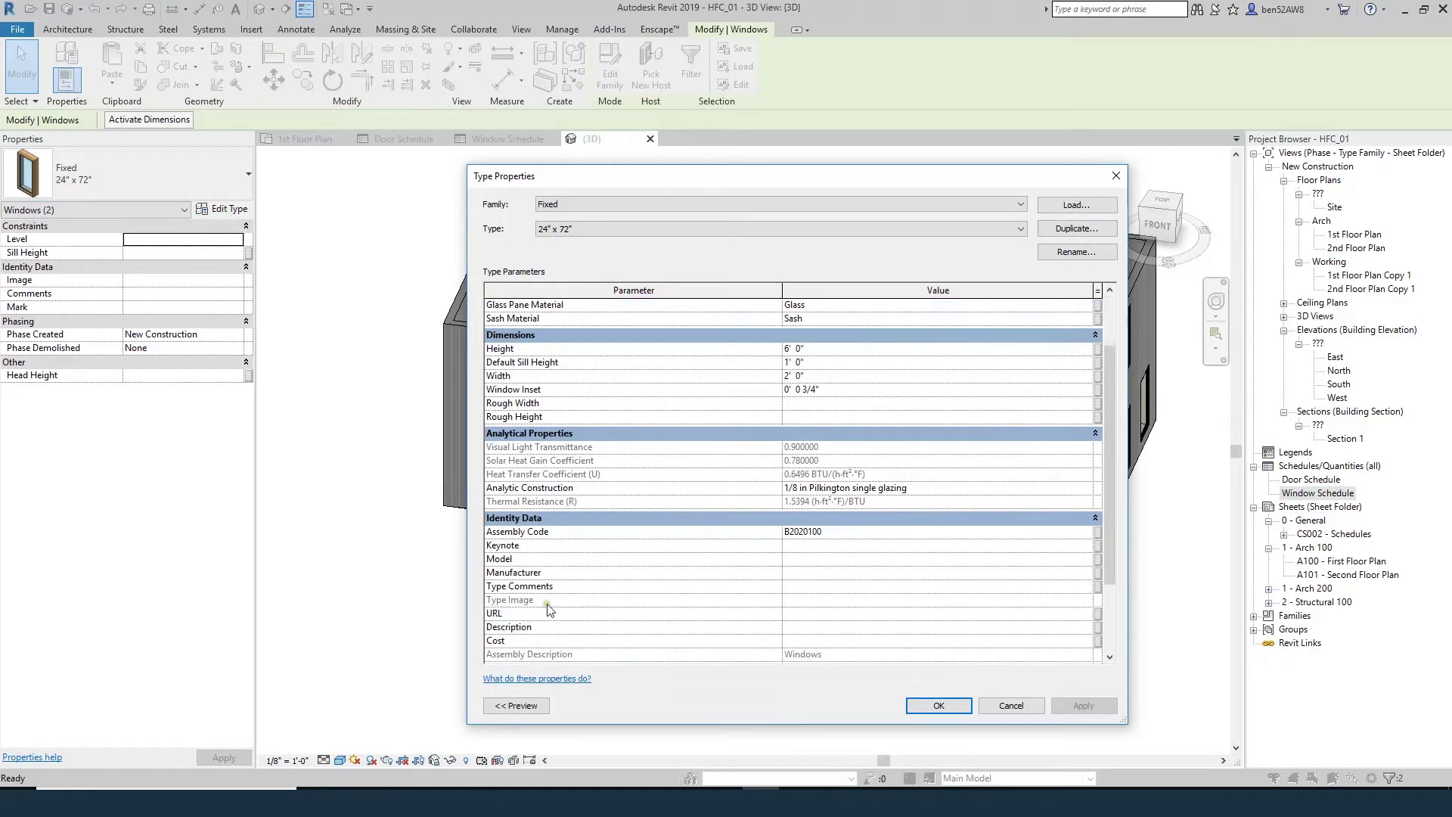
pyautogui.click(792, 587)
pyautogui.write('F')
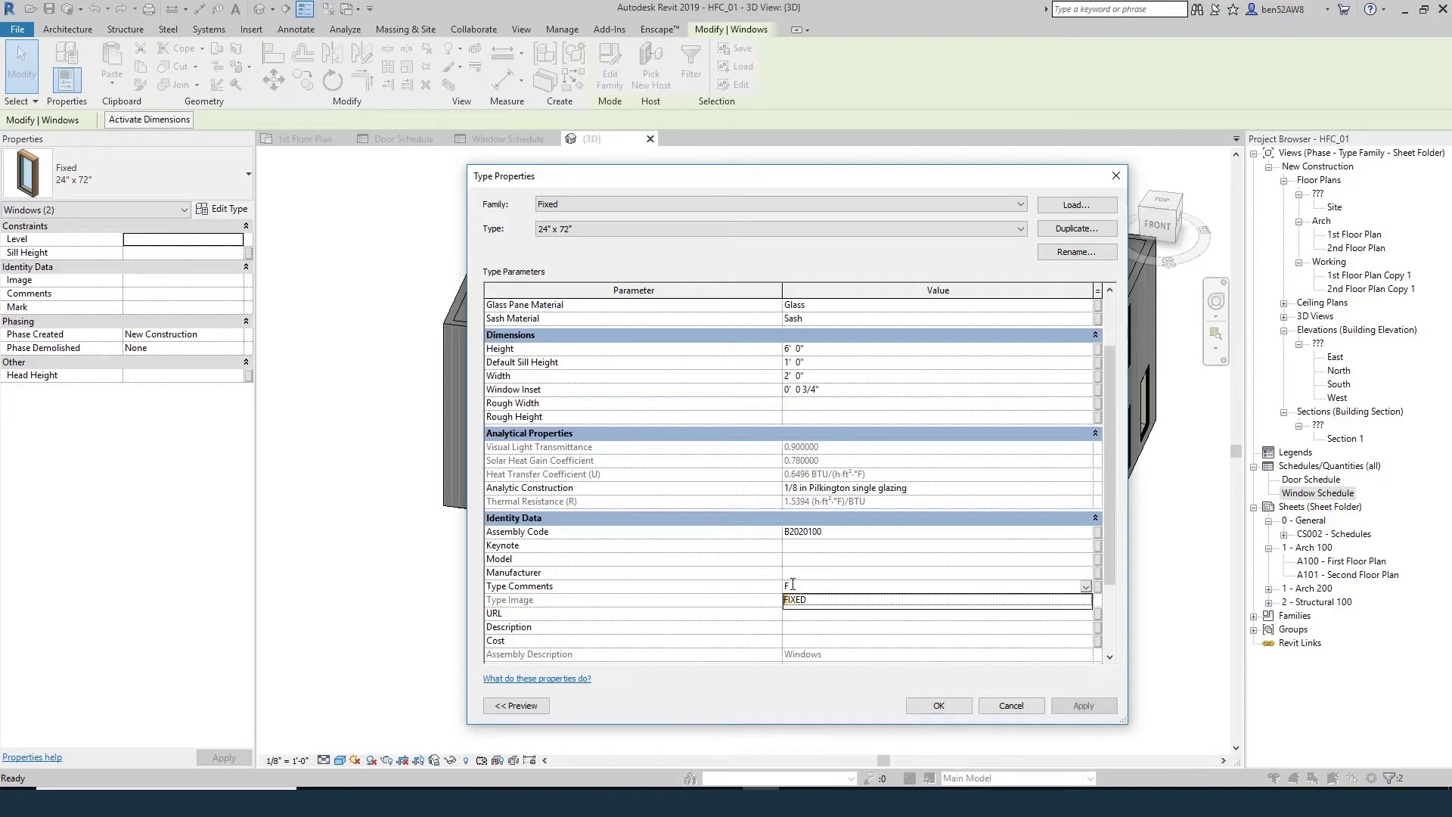
pyautogui.write('IXED')
pyautogui.press('Return')
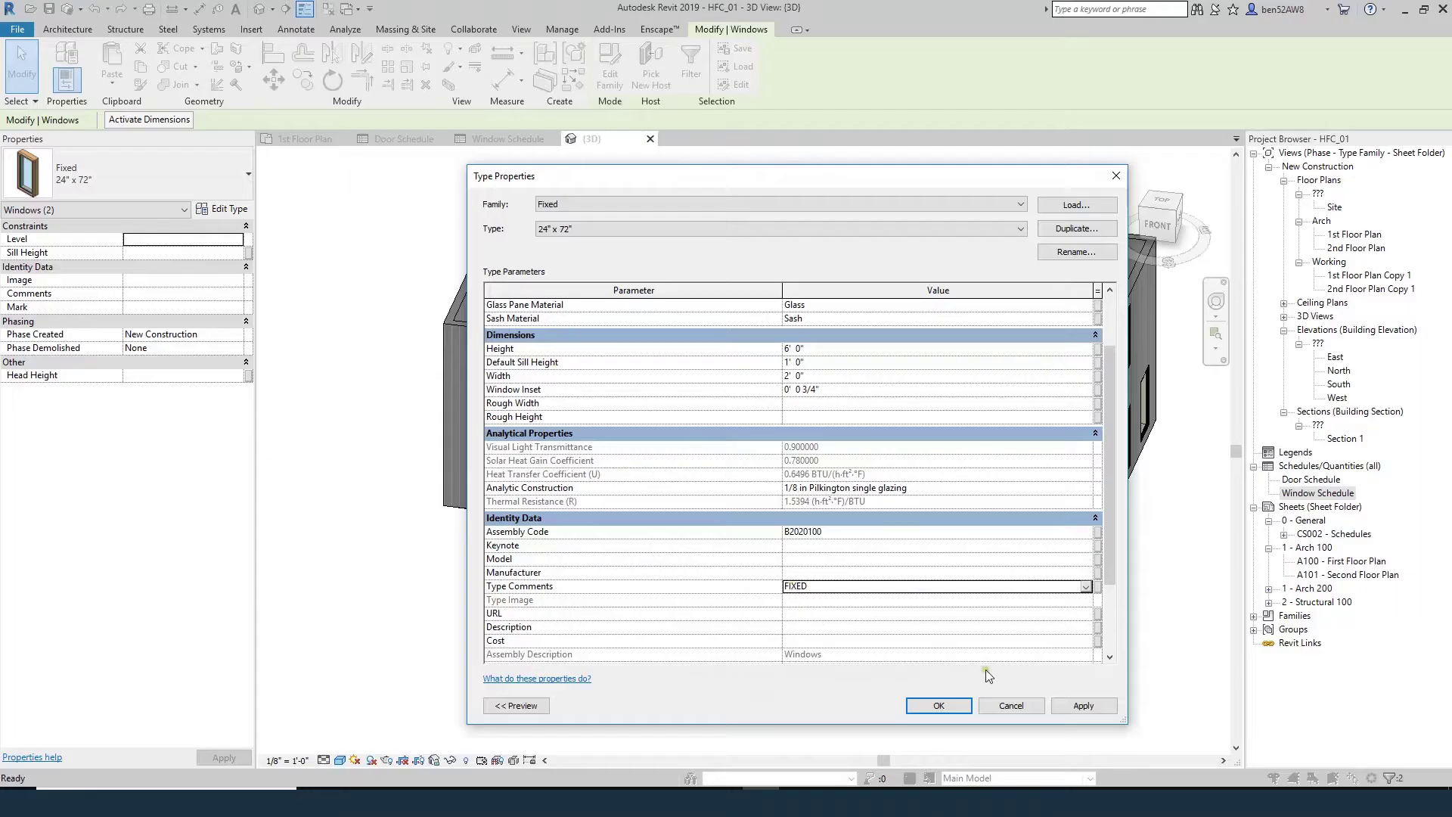
pyautogui.click(938, 706)
pyautogui.click(567, 618)
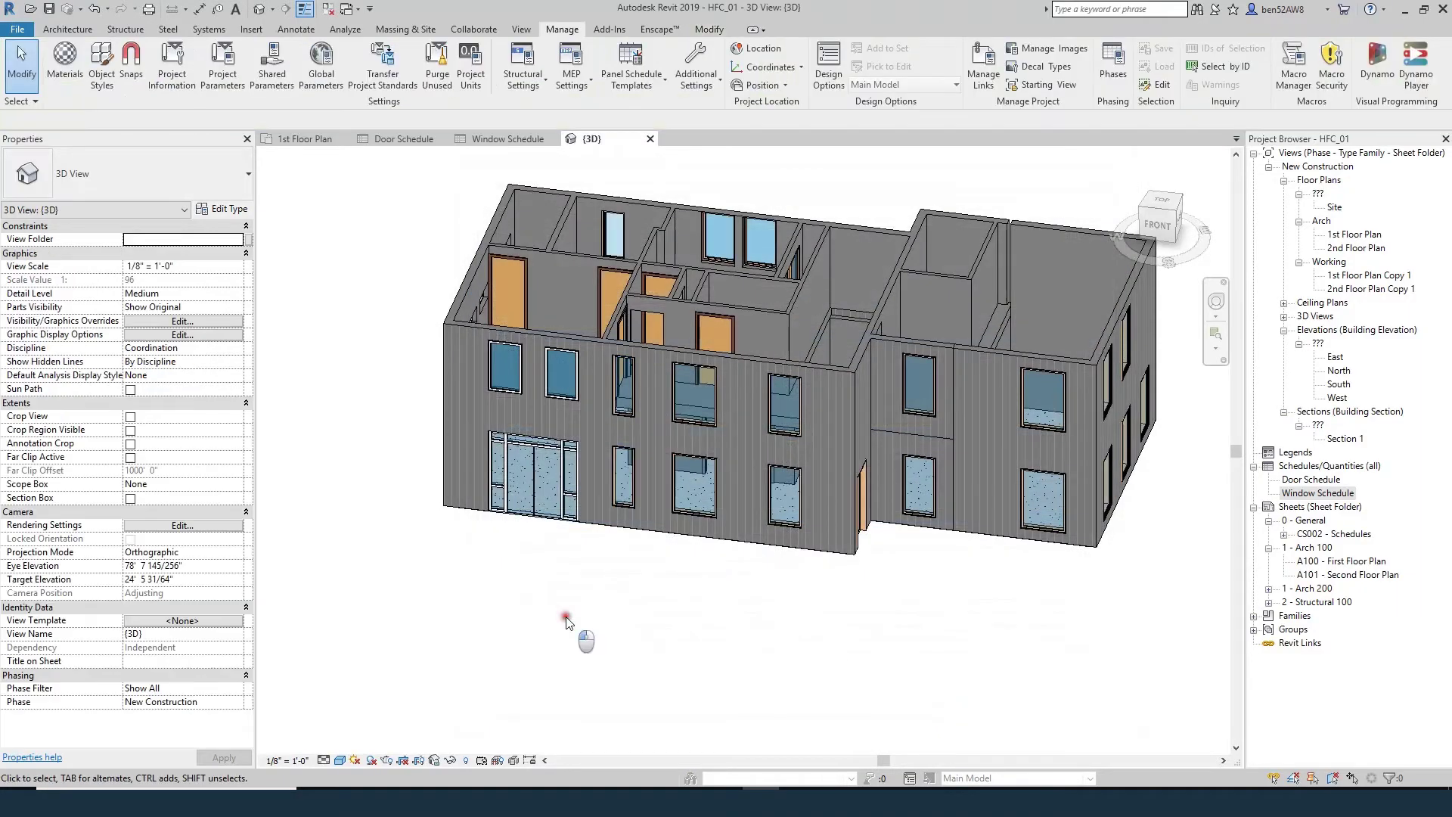
# - In the 3D view, set the Type Comments of the 36" x 60" Window-Casement-Single_Left type to CASEMENT
pyautogui.click(561, 378)
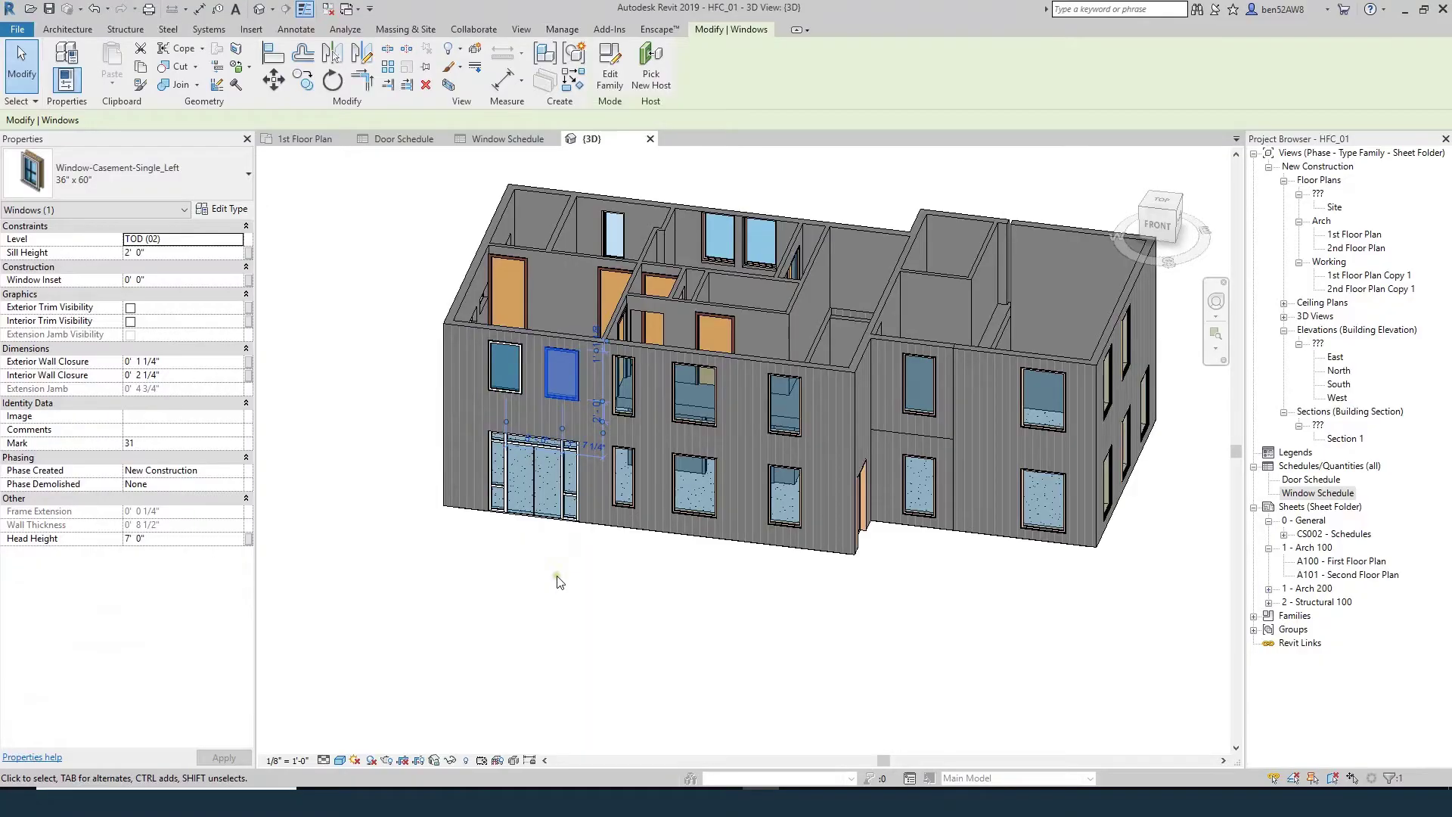
pyautogui.press('t')
pyautogui.press('p')
pyautogui.scroll(-3, 652, 583)
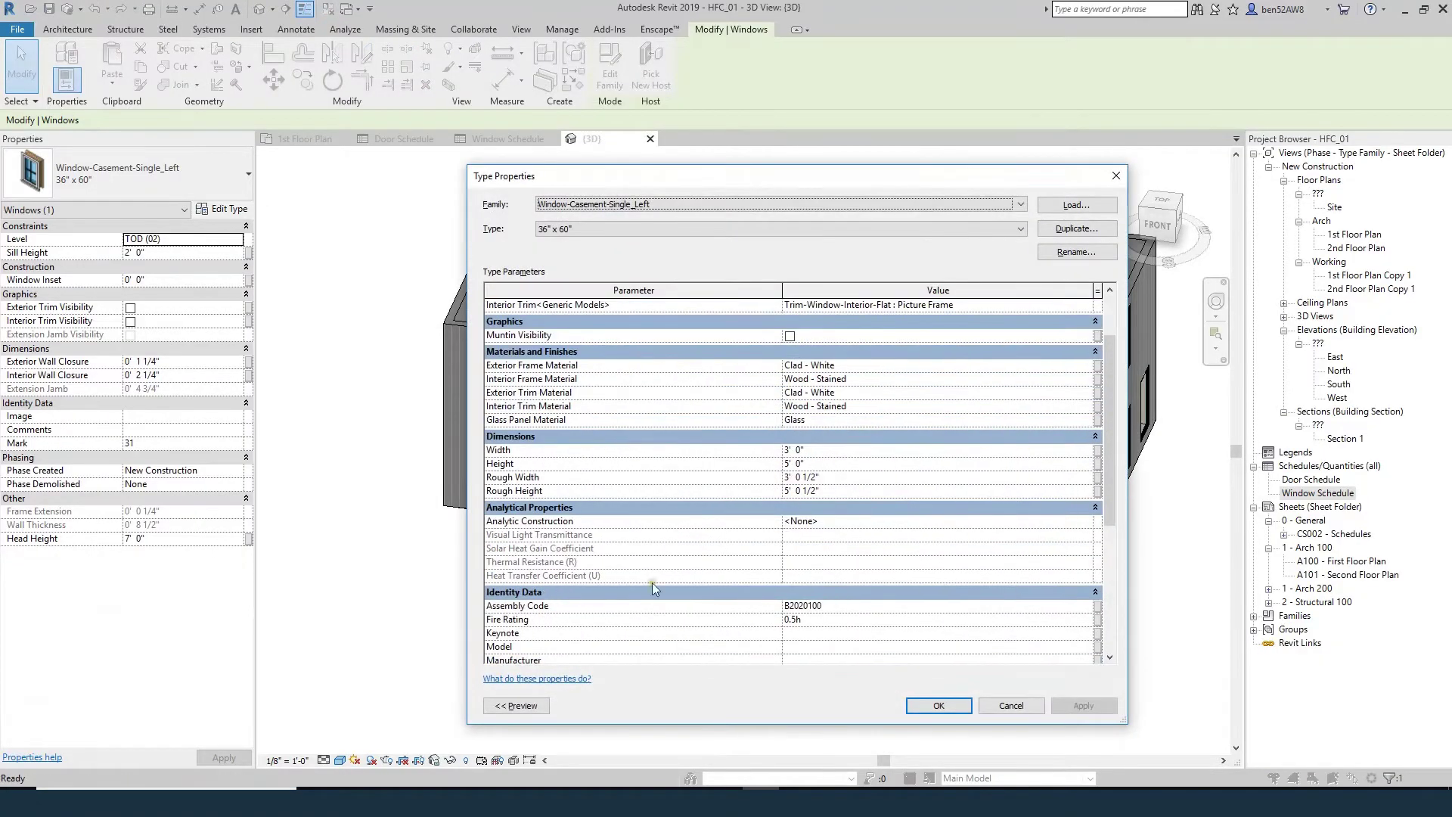
pyautogui.click(817, 617)
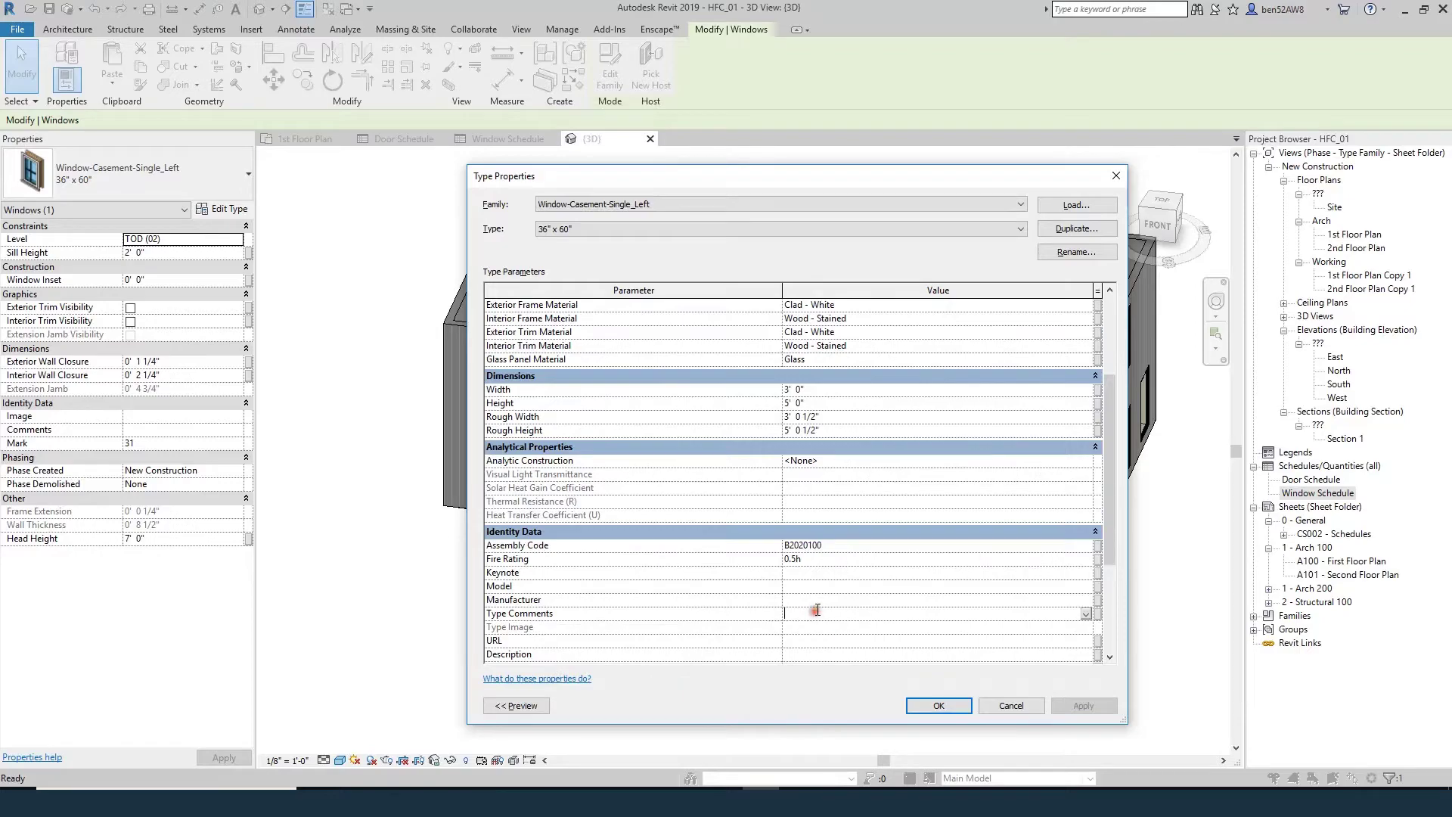
pyautogui.write('casem')
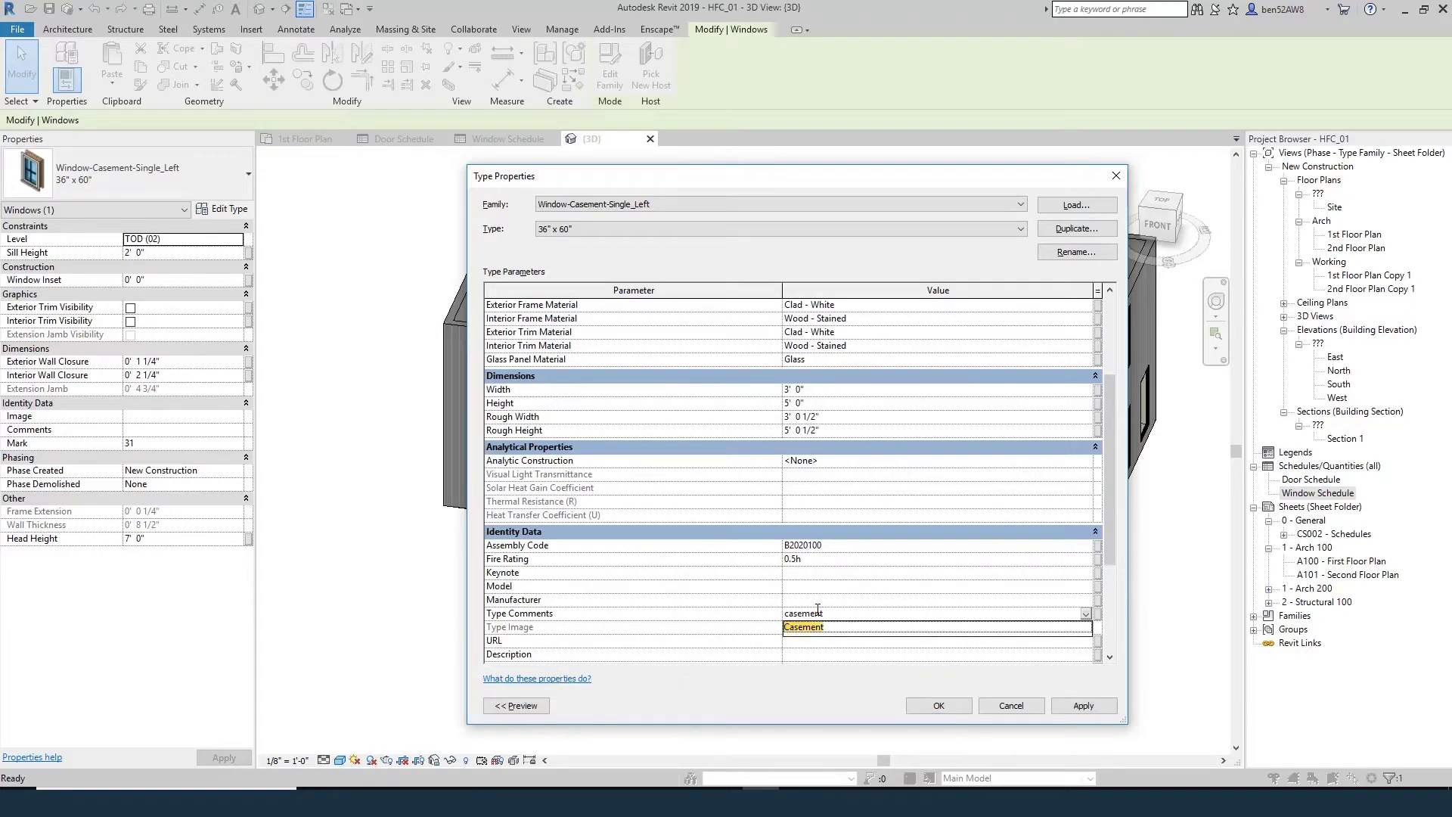
pyautogui.write('en')
pyautogui.press('BackSpace')
pyautogui.press('BackSpace')
pyautogui.press('BackSpace')
pyautogui.press('BackSpace')
pyautogui.press('BackSpace')
pyautogui.press('BackSpace')
pyautogui.press('BackSpace')
pyautogui.write('CASEMENT')
pyautogui.click(932, 705)
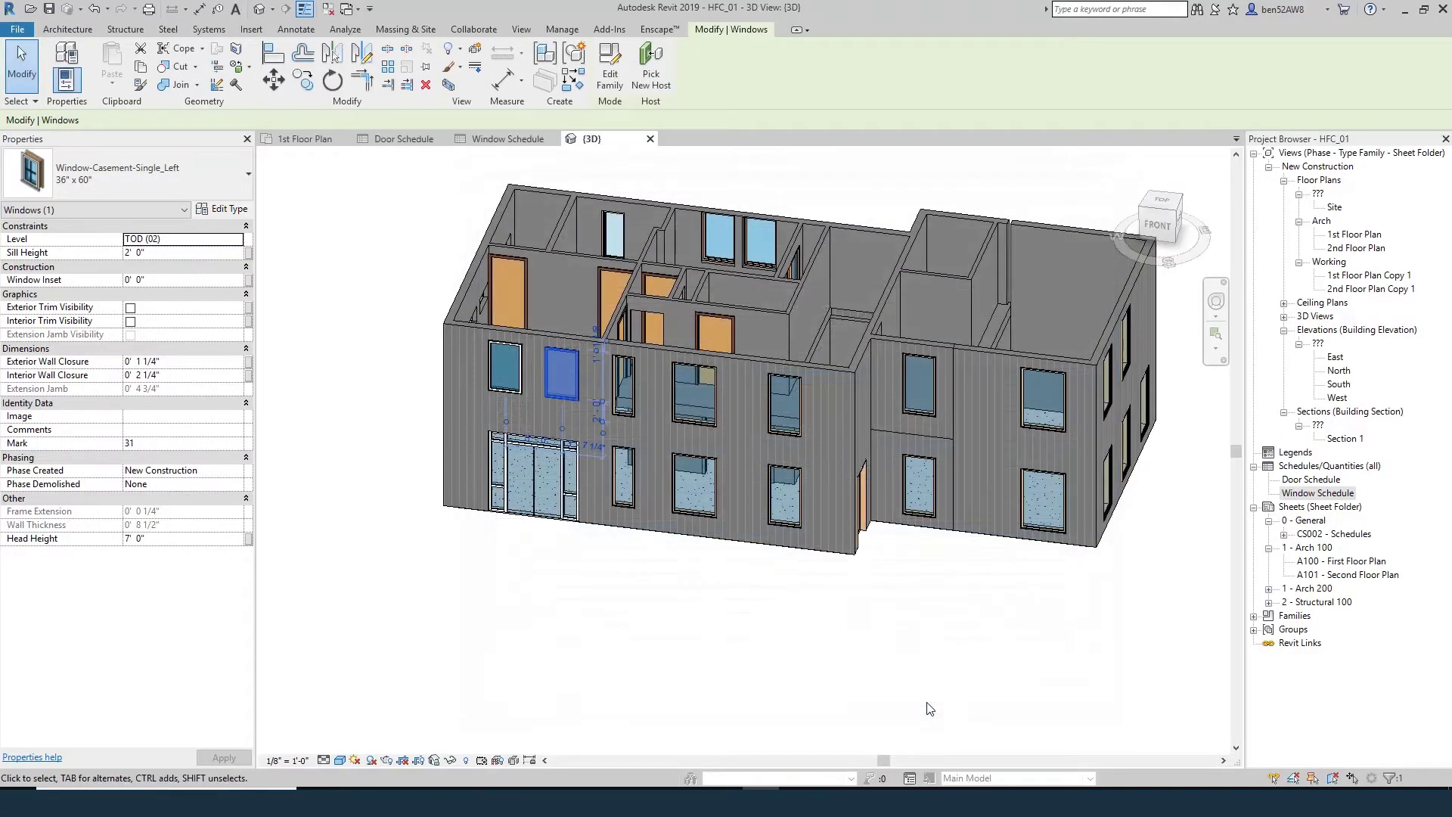
pyautogui.click(690, 674)
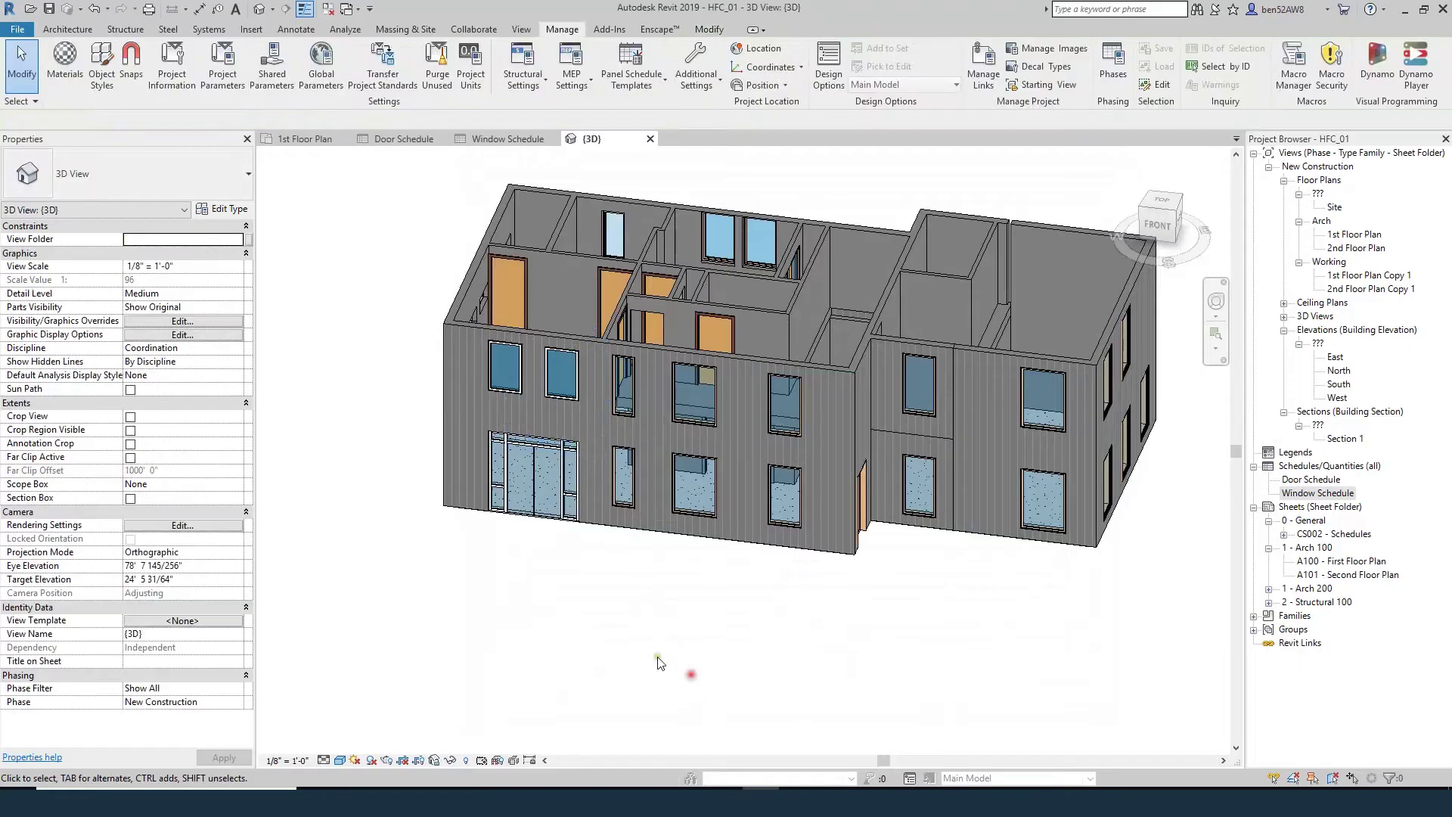
# - In the Window Schedule, set the Type Comments for type mark Gt to FIXED and apply it to all elements of that type
pyautogui.doubleClick(1316, 493)
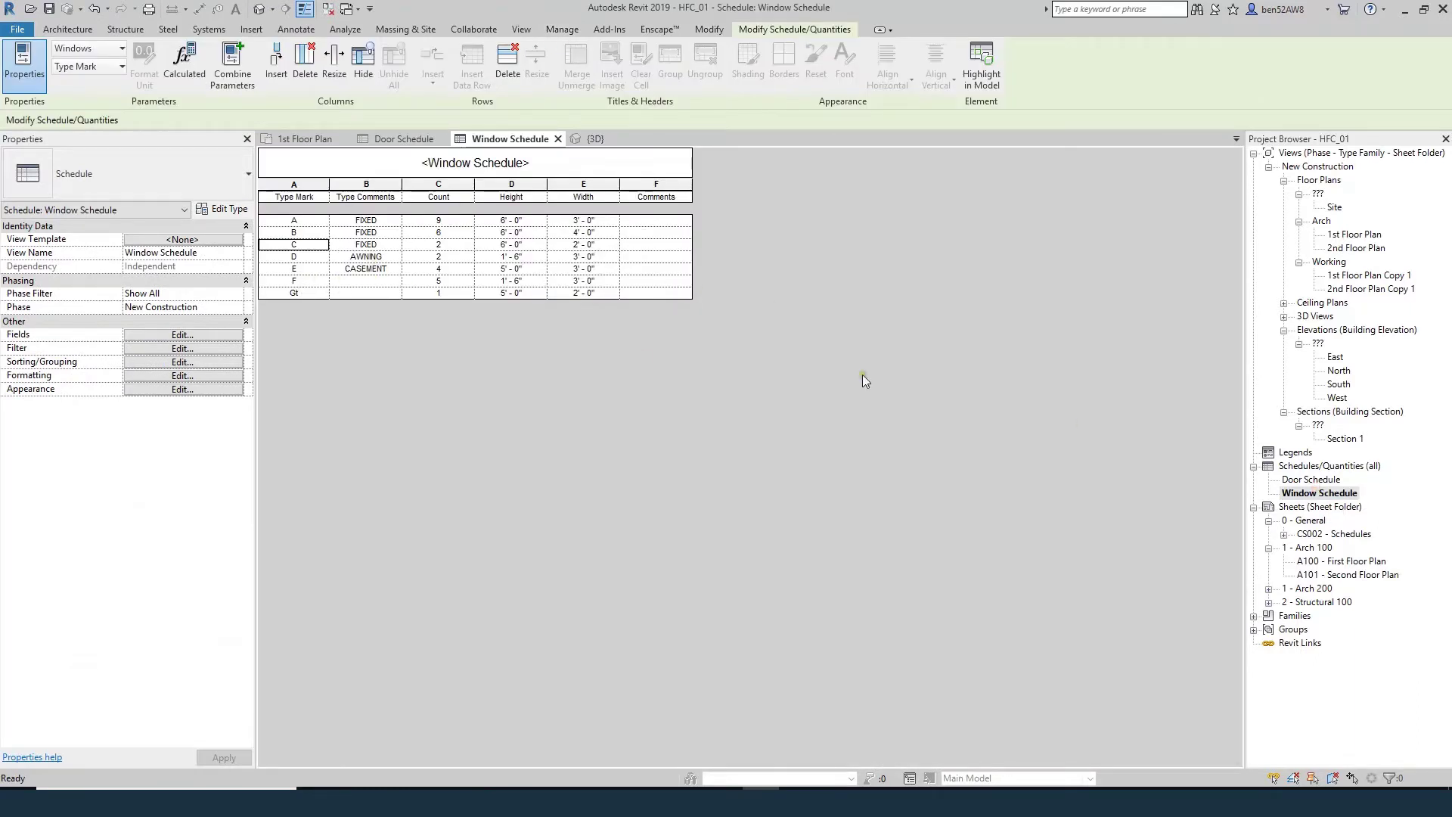
pyautogui.click(372, 293)
pyautogui.write('FIXED')
pyautogui.press('Return')
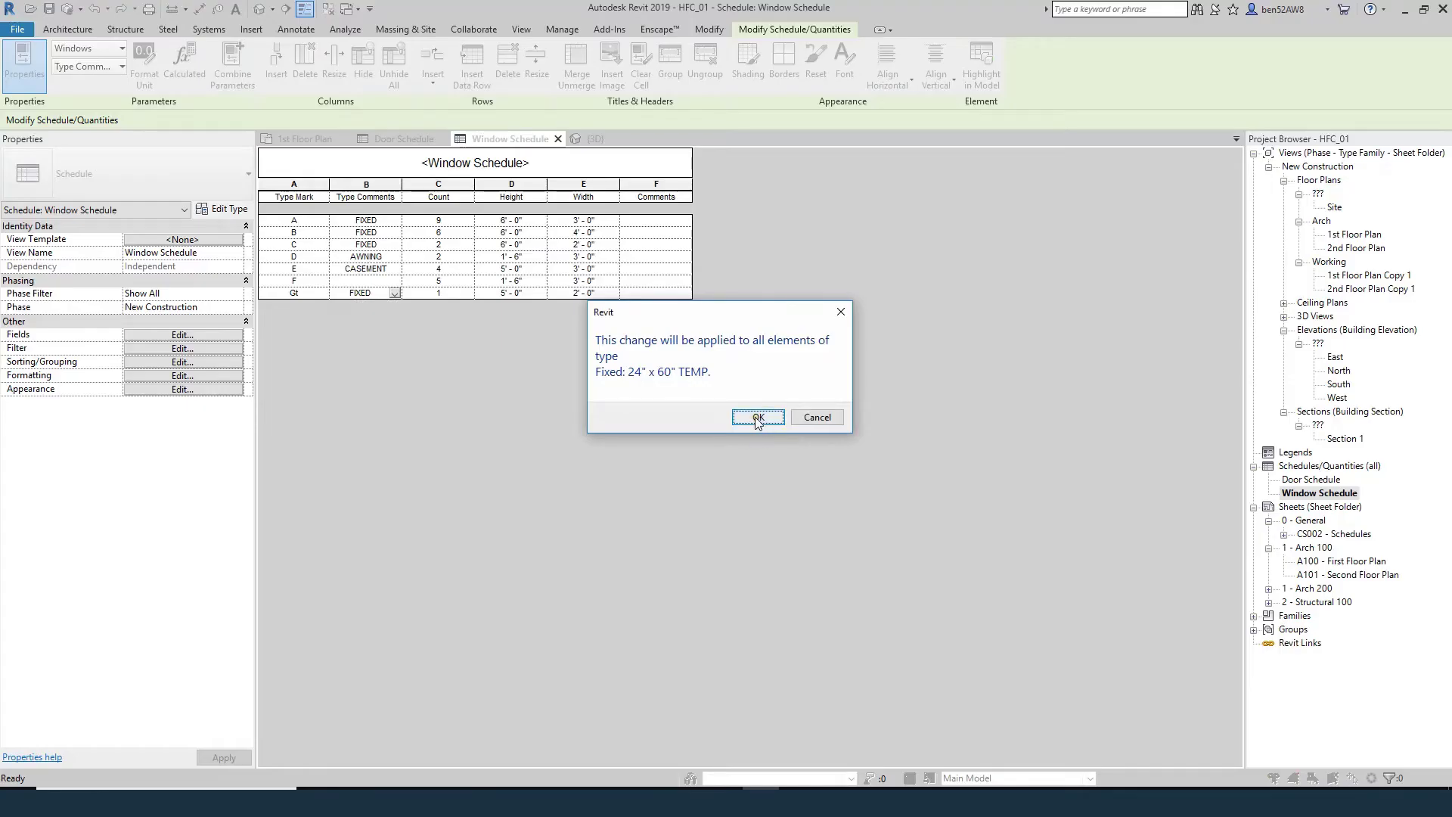
pyautogui.click(758, 419)
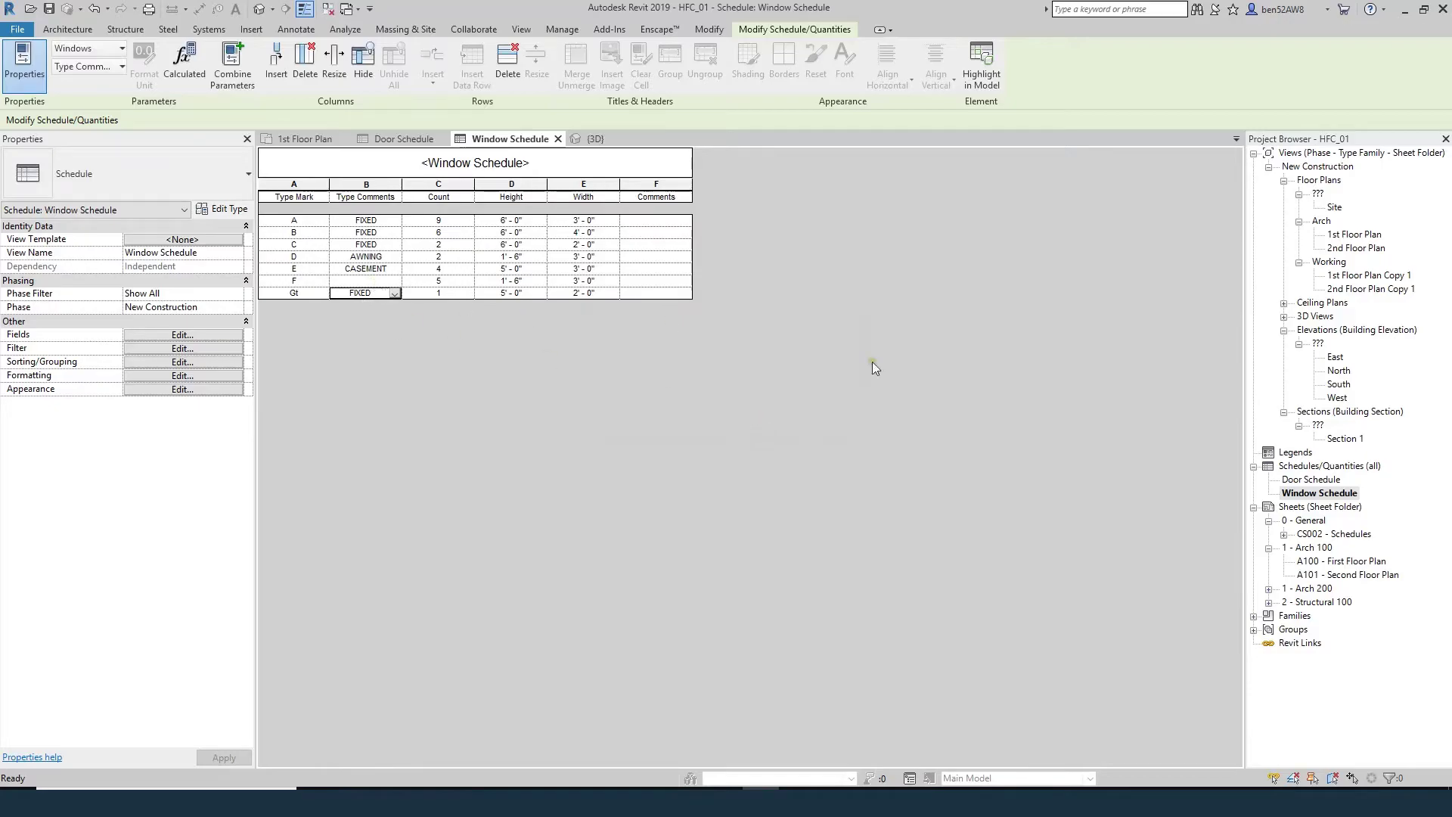
# - In the 2nd Floor Plan, set the Type Comments of the 36" x 18" Window-Awning-Single type with type mark F to AWNING
pyautogui.doubleClick(1346, 248)
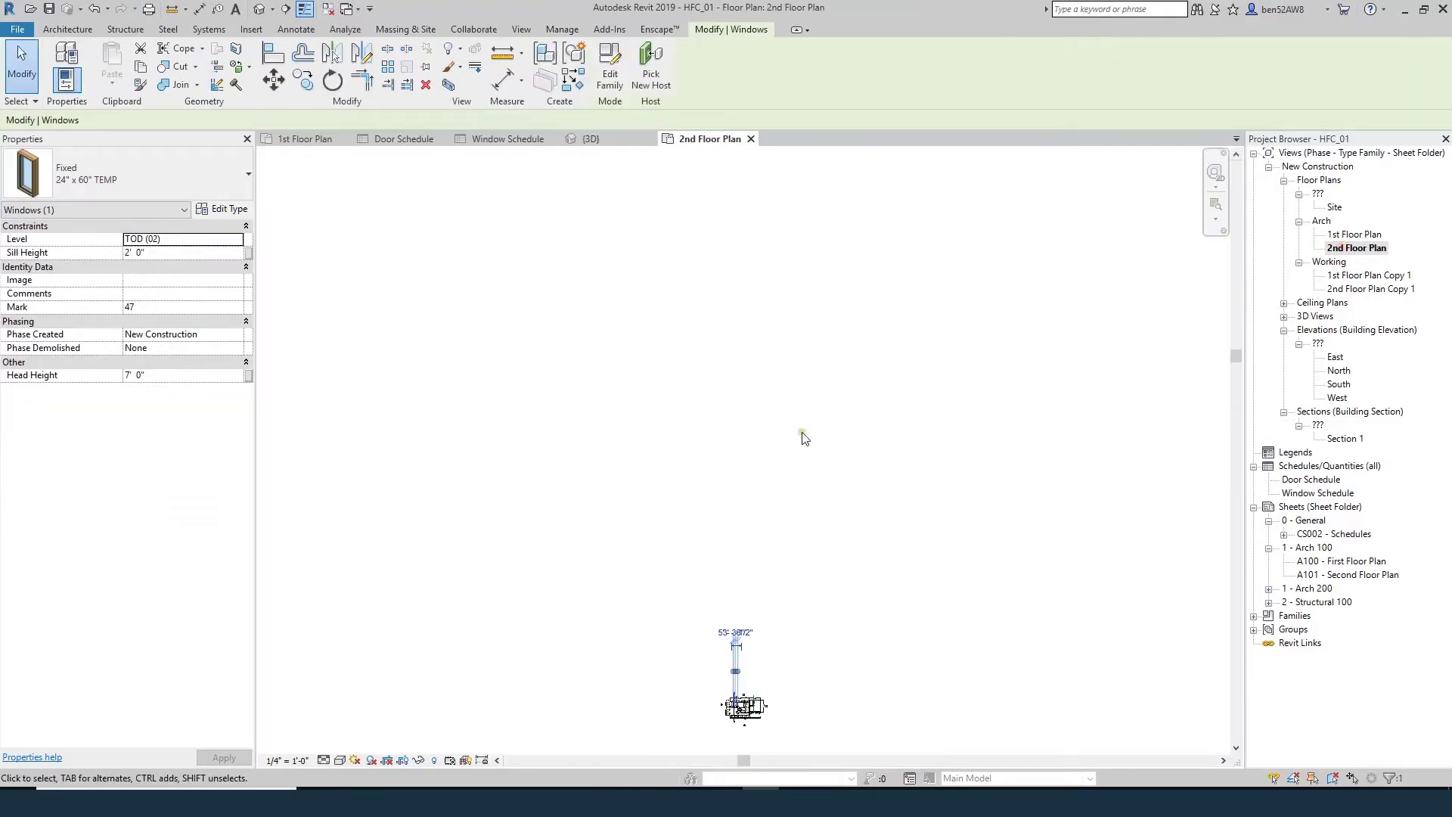
pyautogui.scroll(10, 735, 702)
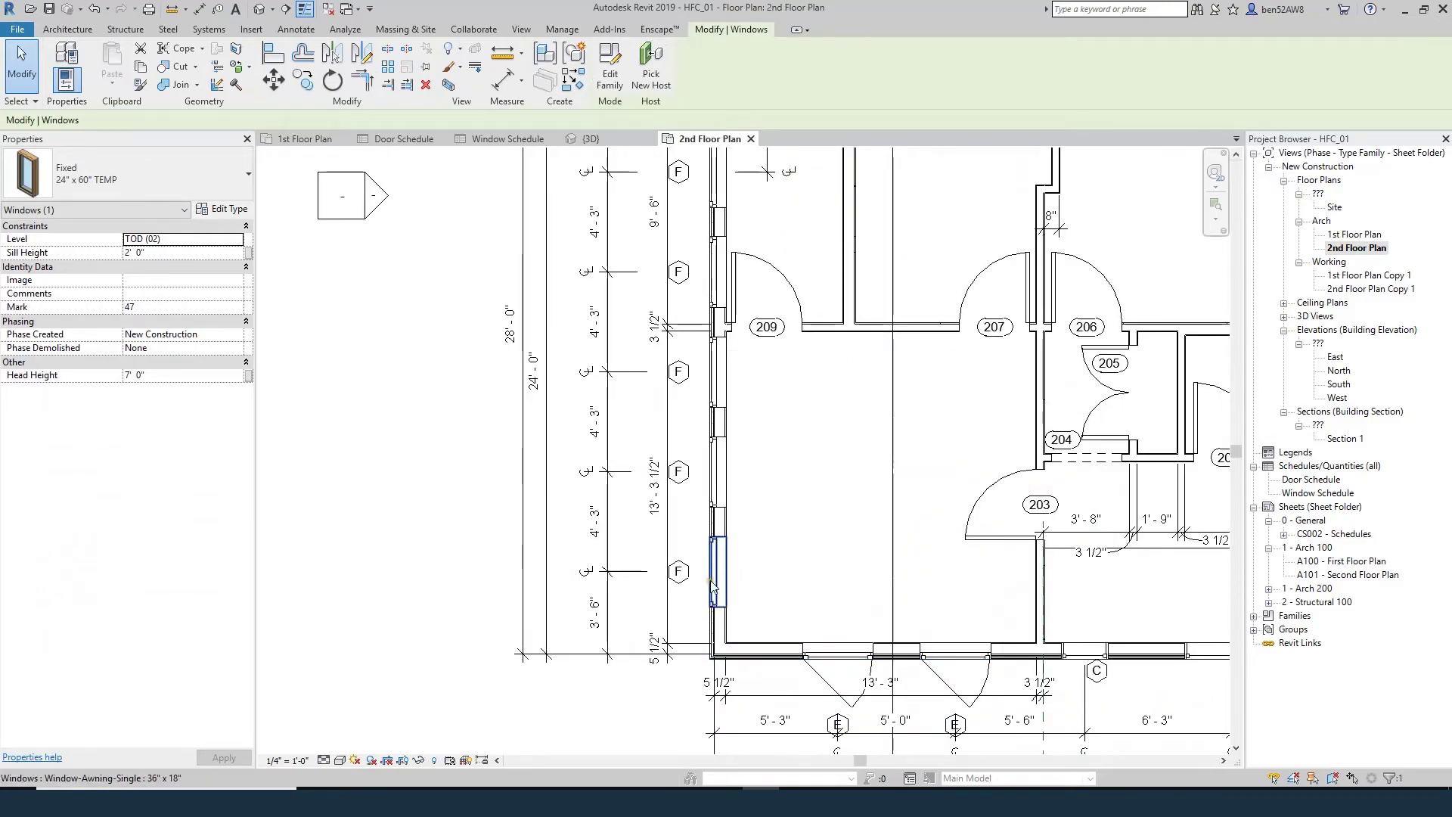
pyautogui.scroll(-2, 712, 585)
pyautogui.scroll(-3, 742, 574)
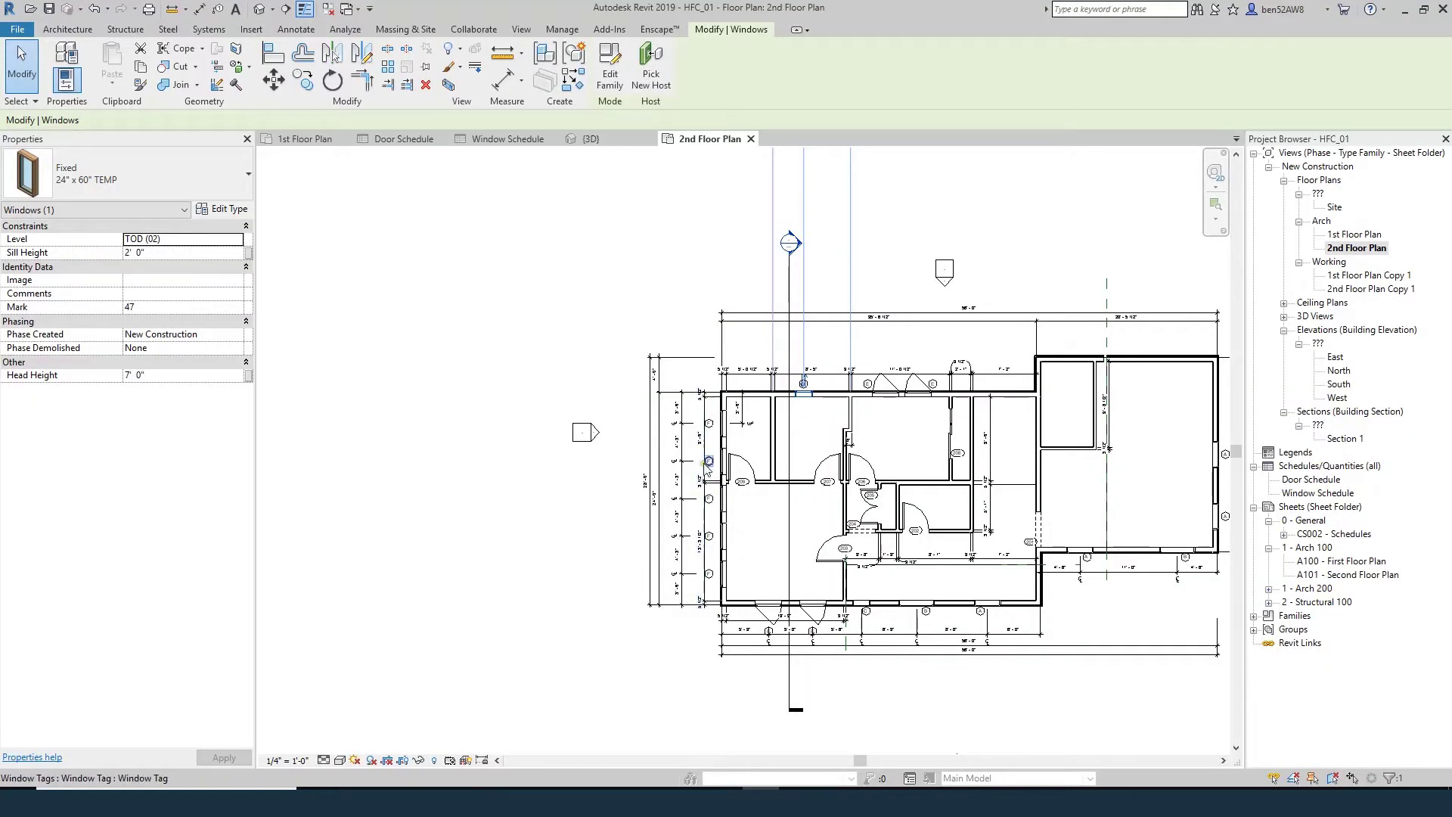
pyautogui.scroll(3, 704, 456)
pyautogui.click(743, 457)
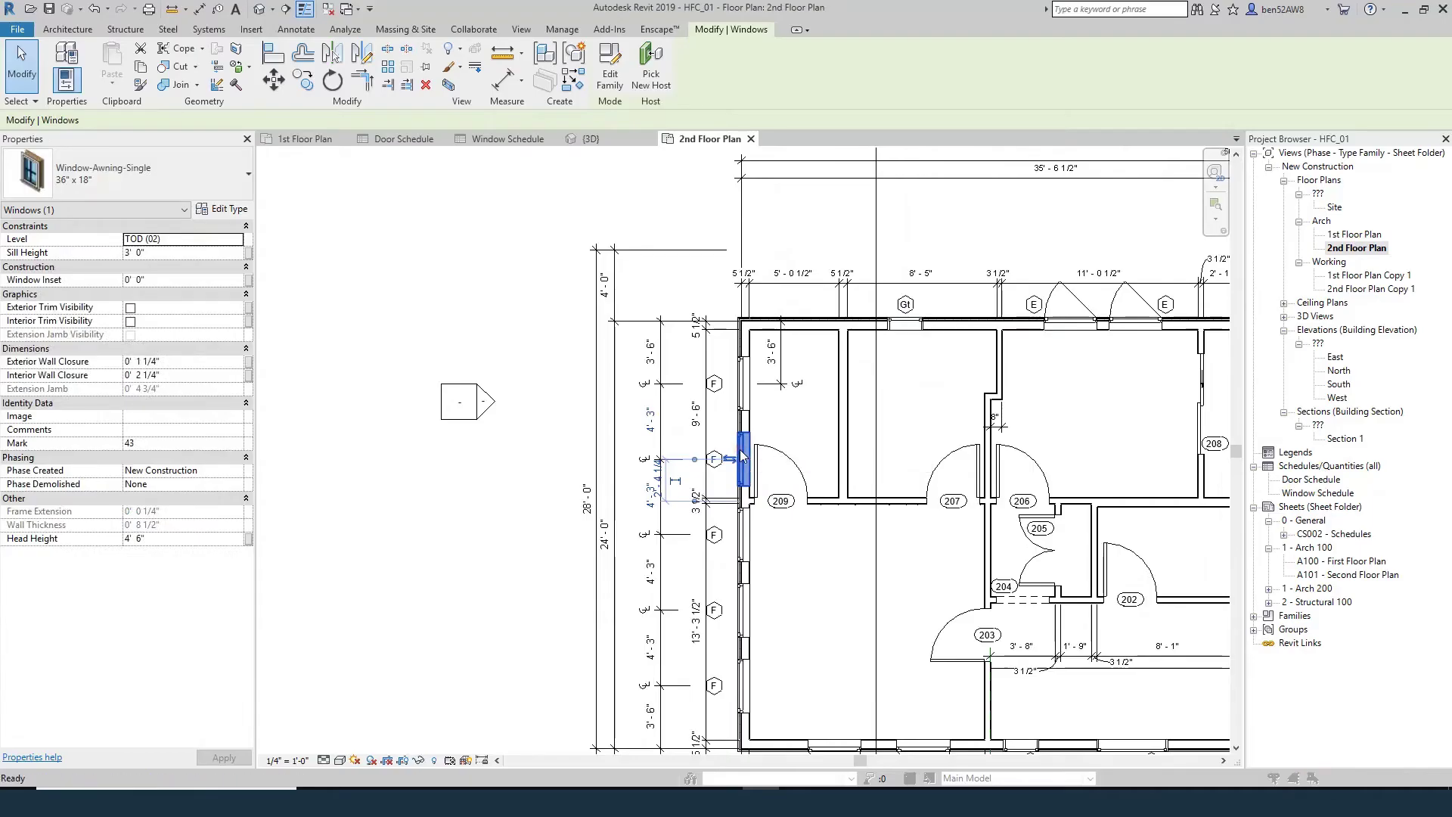
pyautogui.click(222, 209)
pyautogui.scroll(-3, 689, 521)
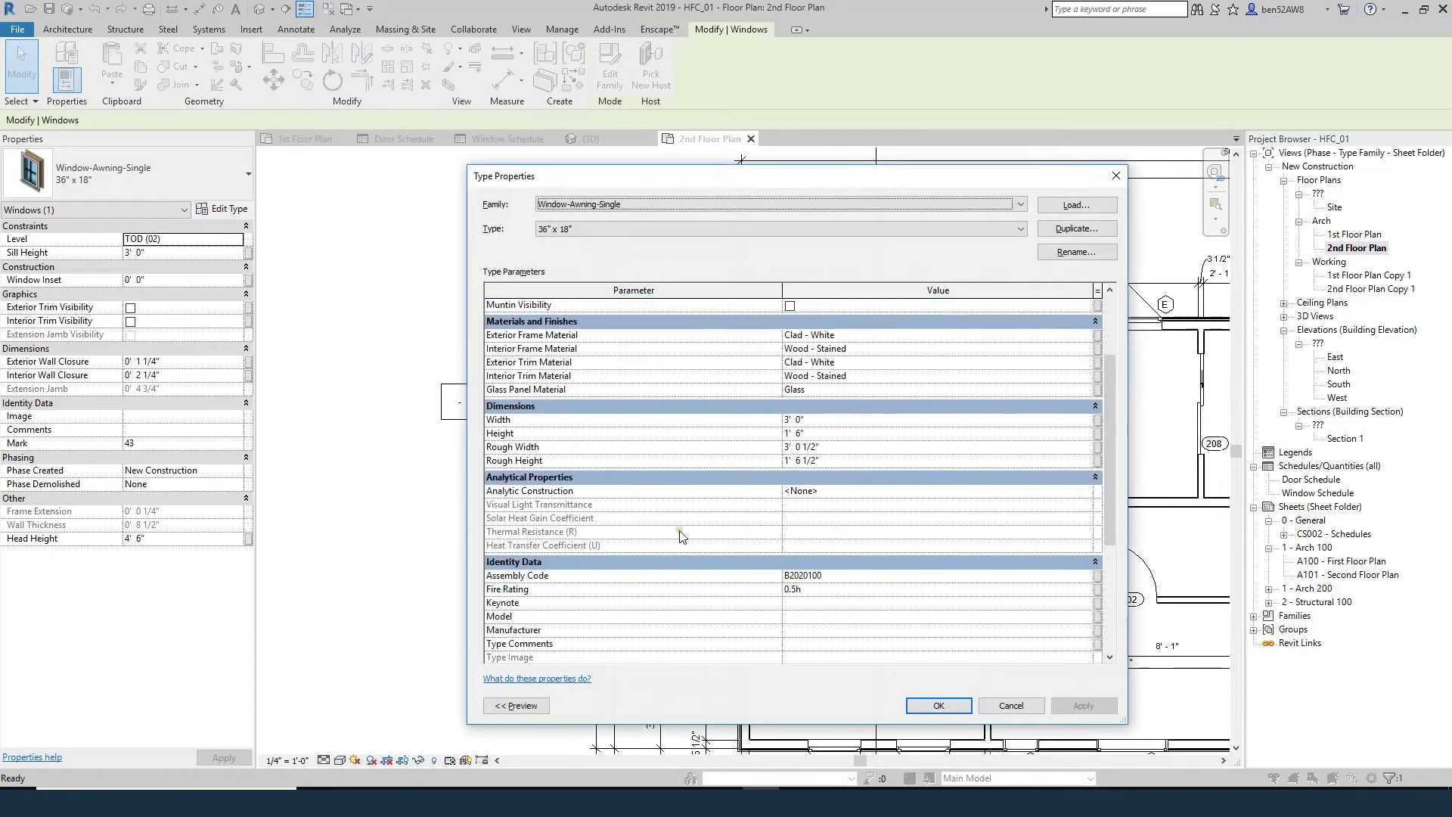
pyautogui.click(798, 643)
pyautogui.write('AWNING')
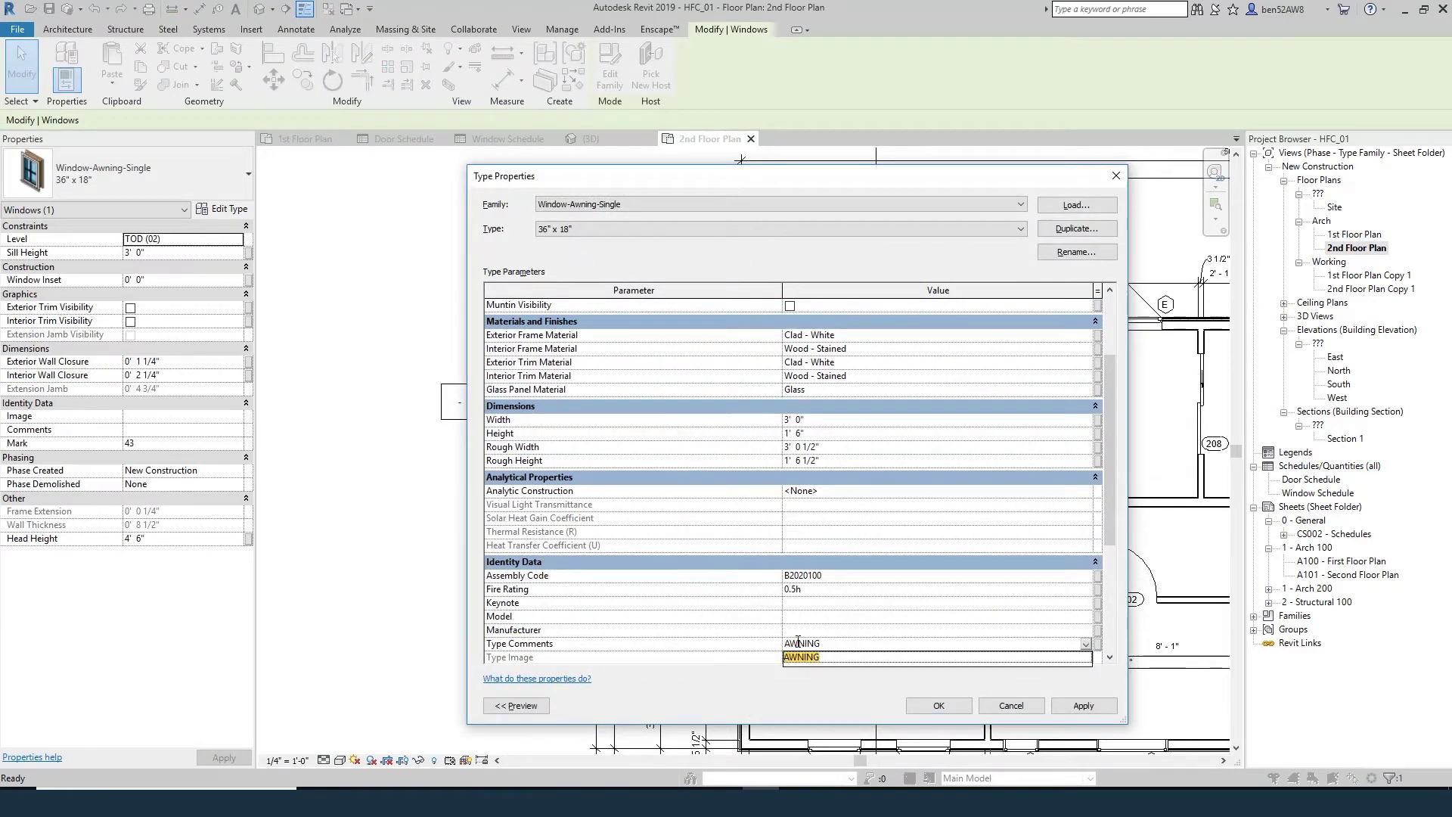
pyautogui.press('Return')
pyautogui.click(939, 705)
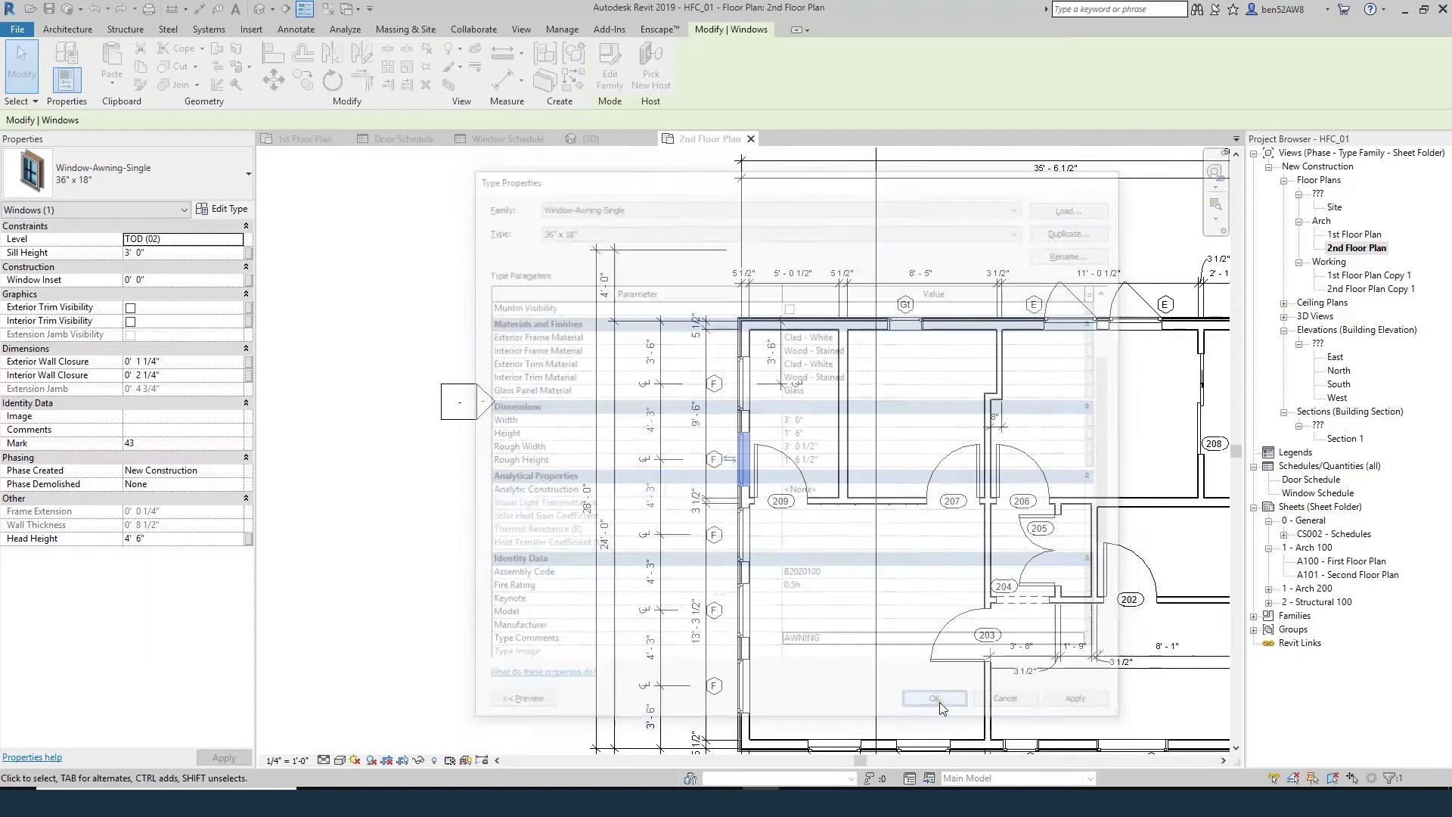
# - Return to the Window Schedule and enter "Tempered wind" in the Comments for type mark Gt
pyautogui.click(1316, 493)
pyautogui.doubleClick(1315, 495)
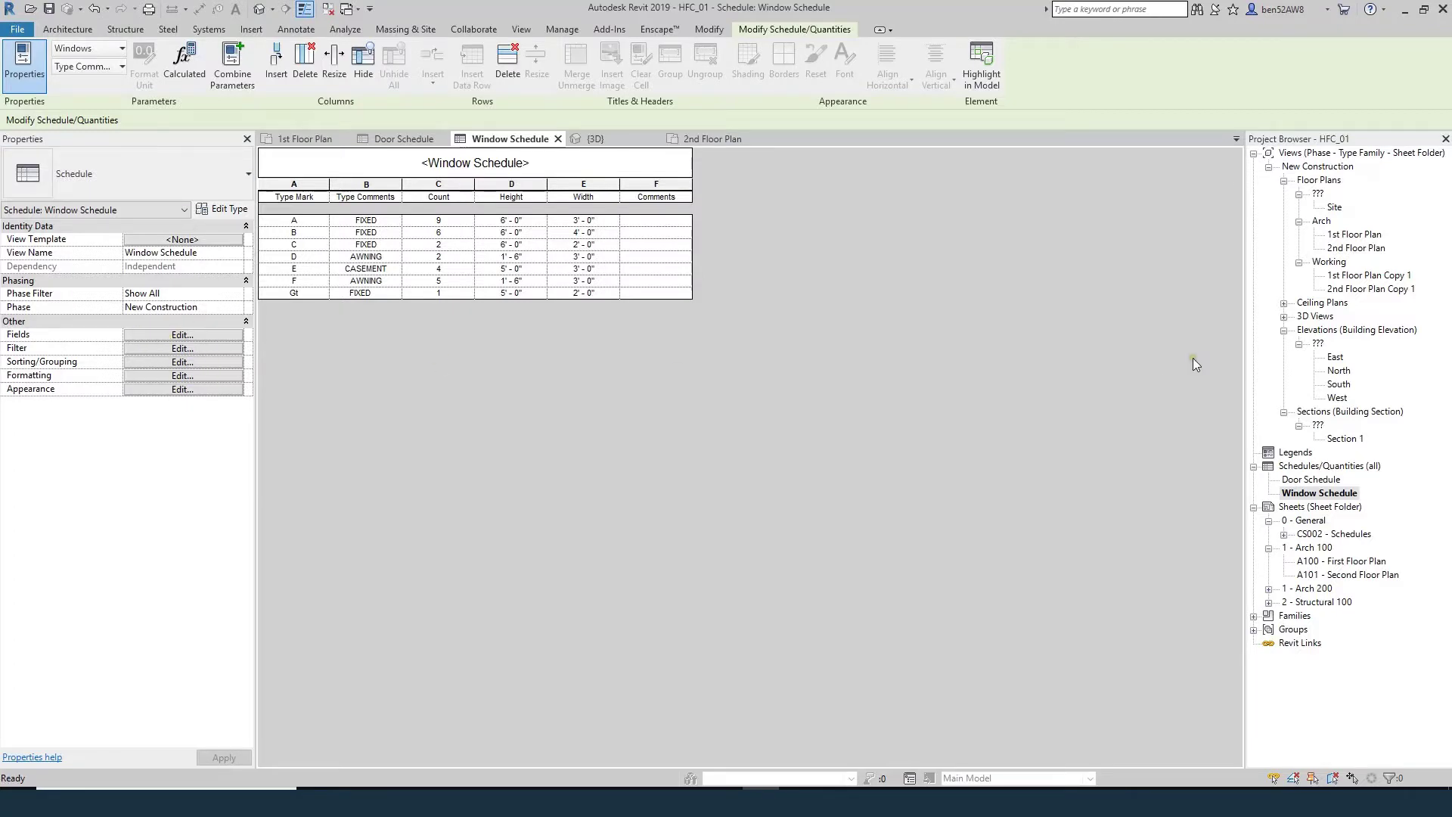
pyautogui.click(523, 384)
pyautogui.click(643, 294)
pyautogui.write('Tempered')
pyautogui.doubleClick(644, 295)
pyautogui.write('windo')
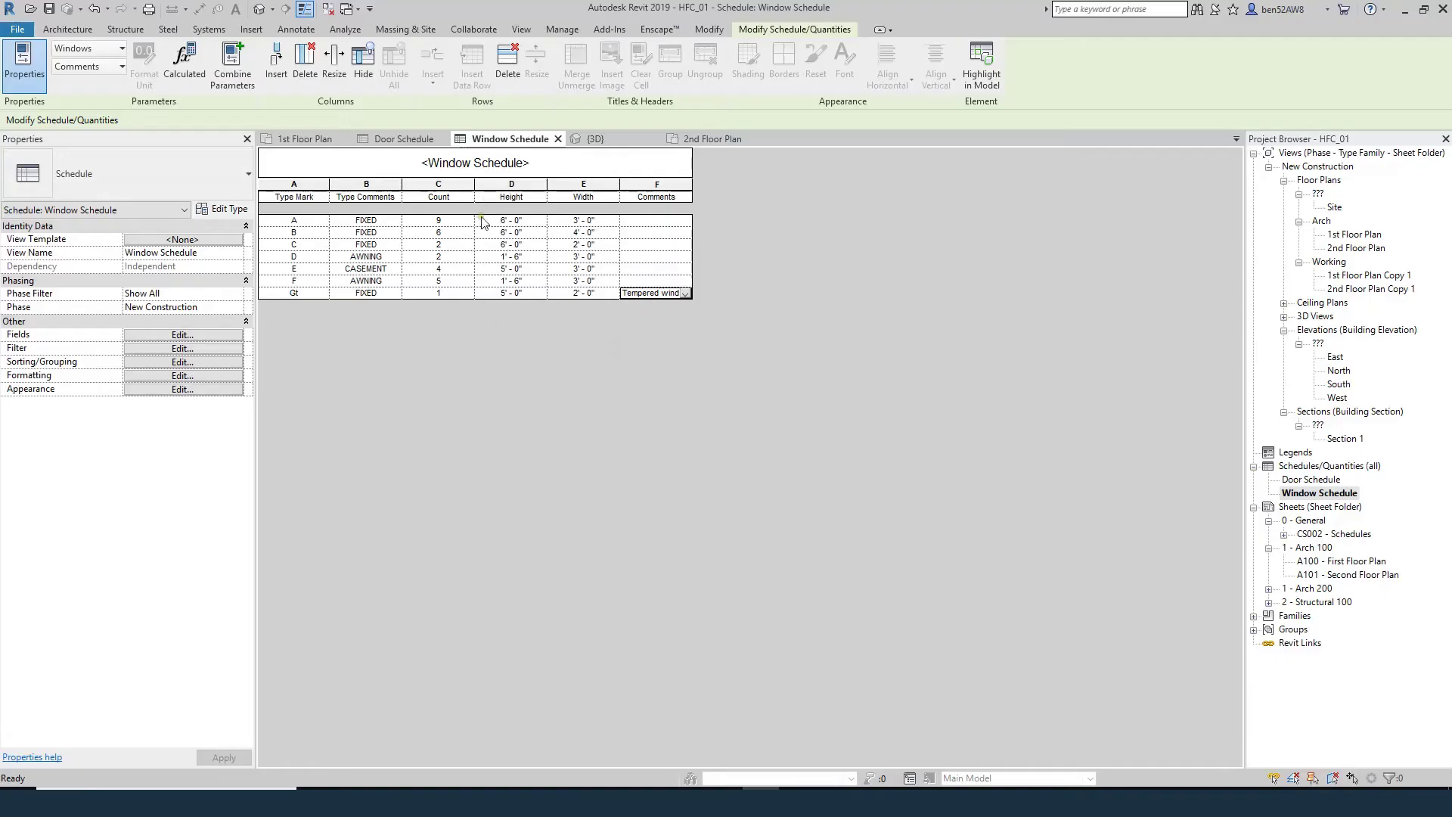
# - Look through the available window fields in the schedule's properties, leaving the scheduled fields as they are
pyautogui.click(166, 335)
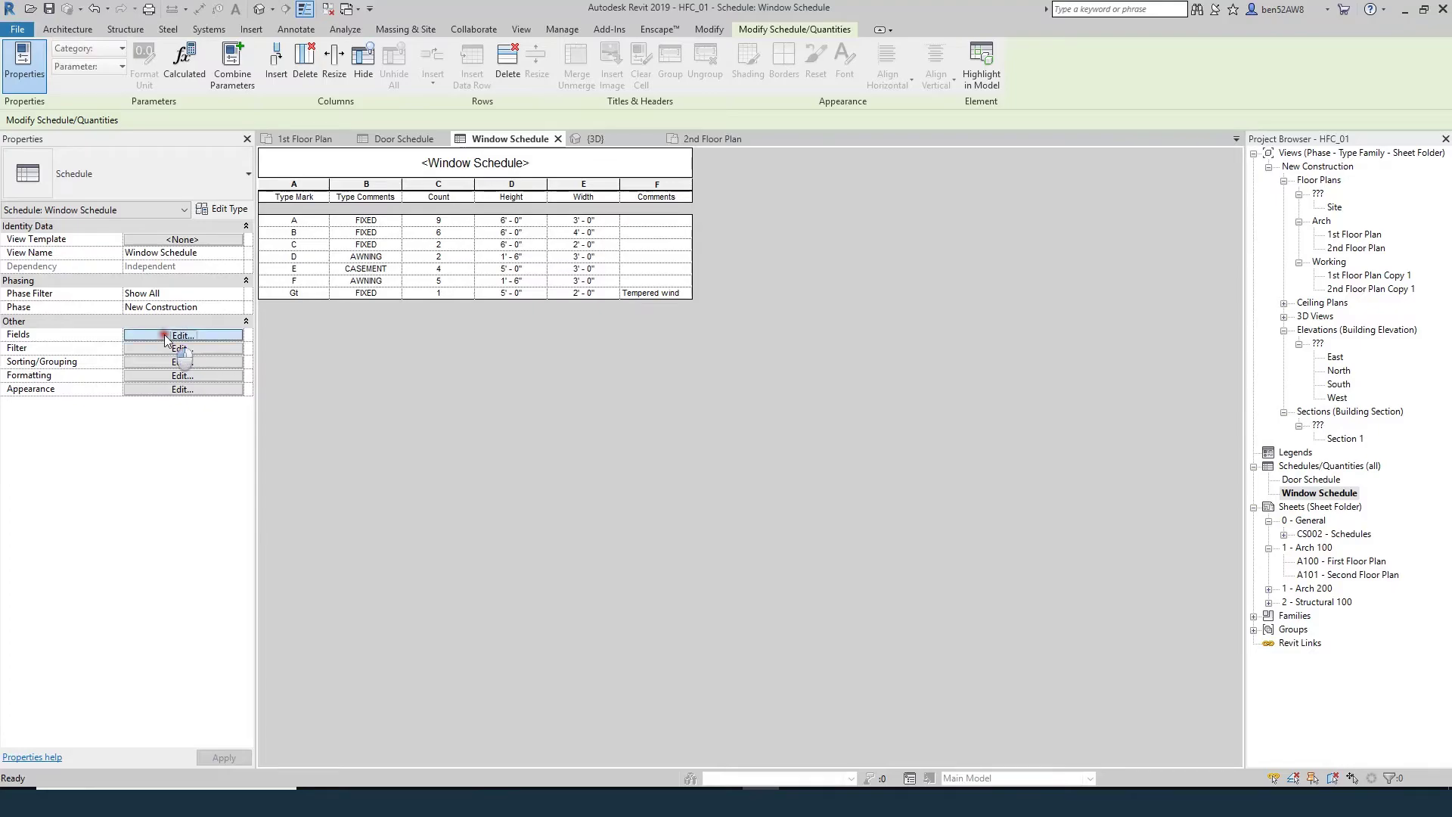
pyautogui.scroll(-5, 529, 559)
pyautogui.scroll(-3, 529, 560)
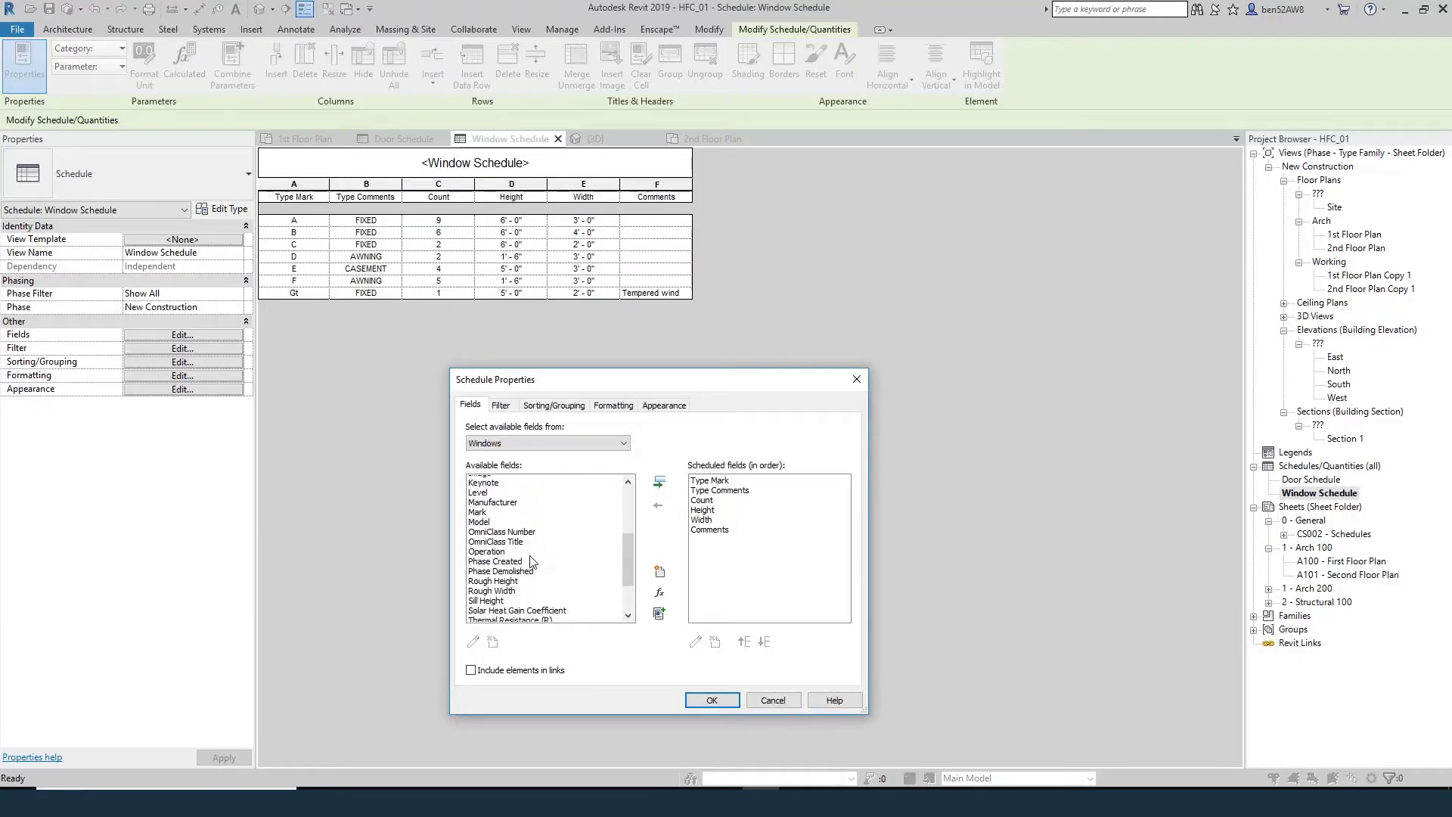
pyautogui.scroll(4, 514, 586)
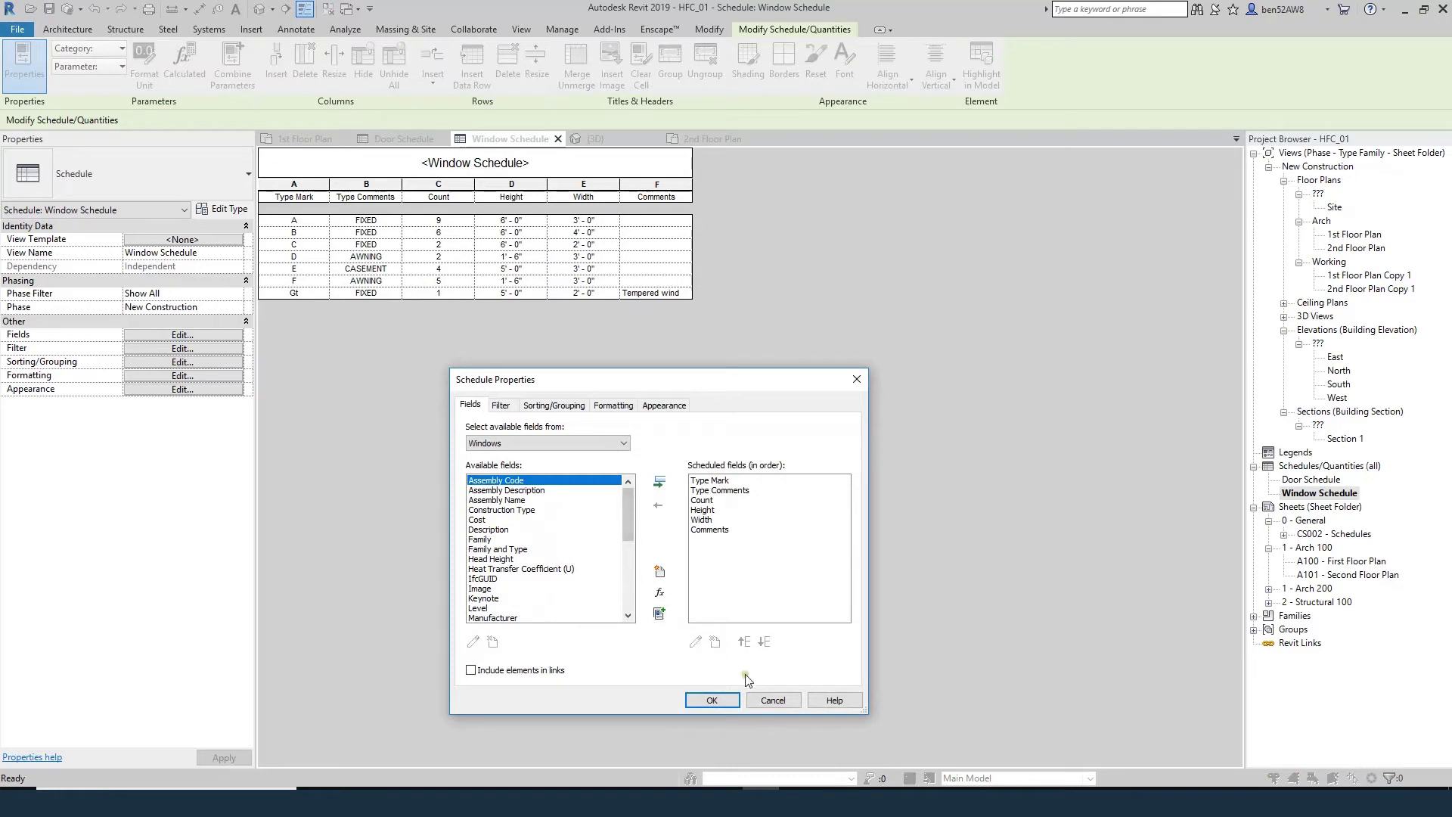
pyautogui.click(770, 699)
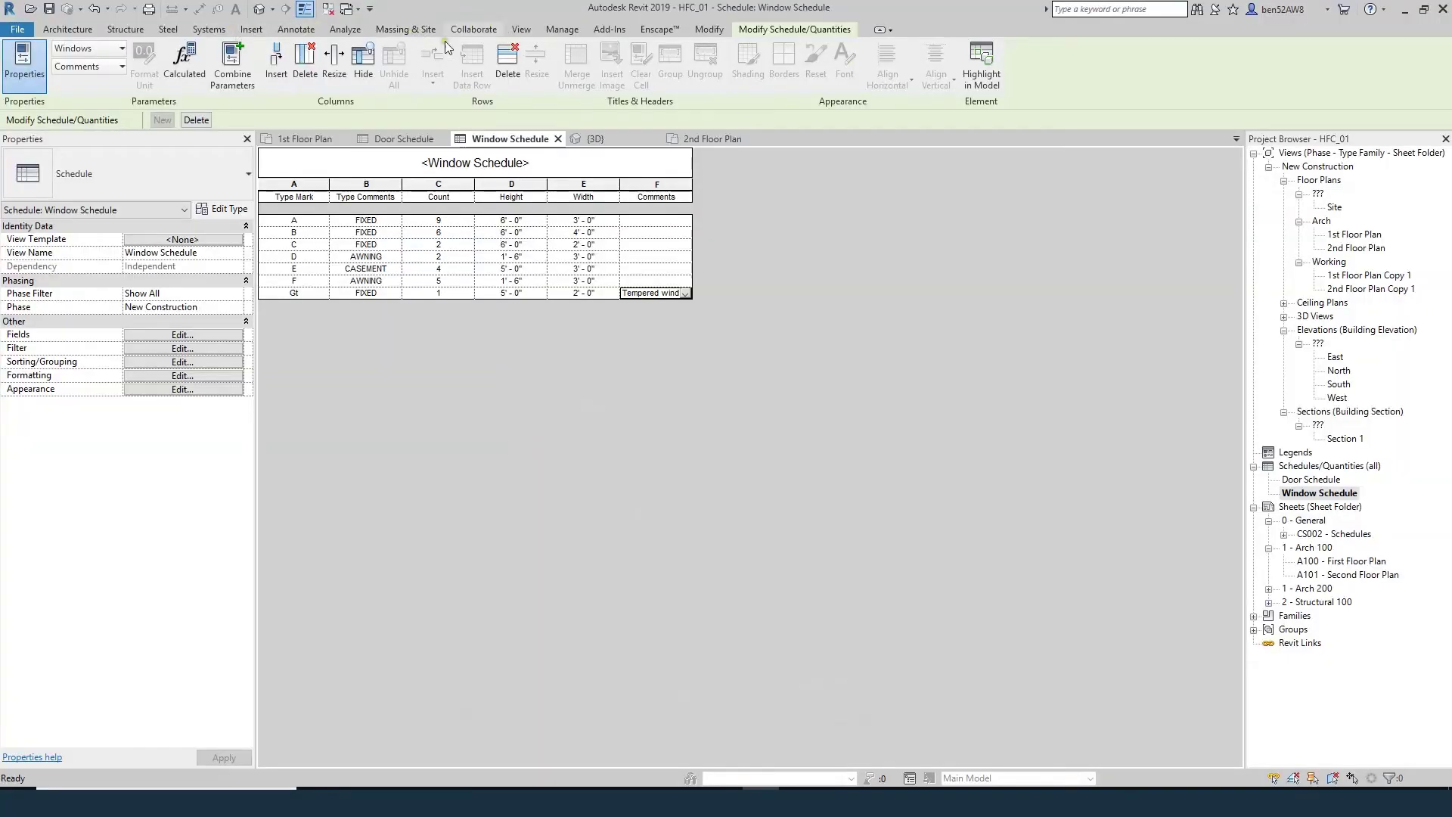
# - Dismiss the save reminder without saving and start a new project parameter named Tempered
pyautogui.click(562, 28)
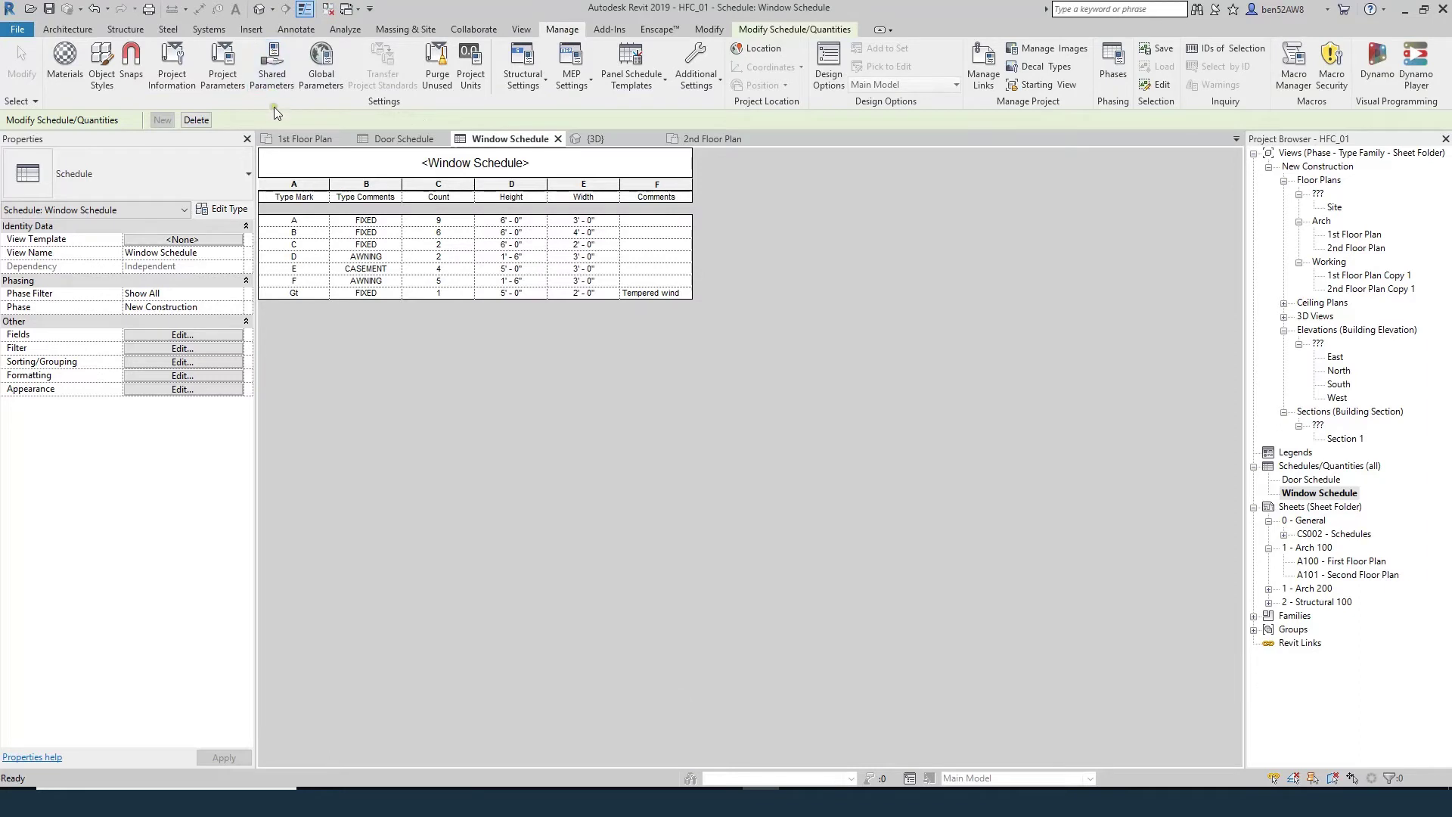
pyautogui.click(211, 67)
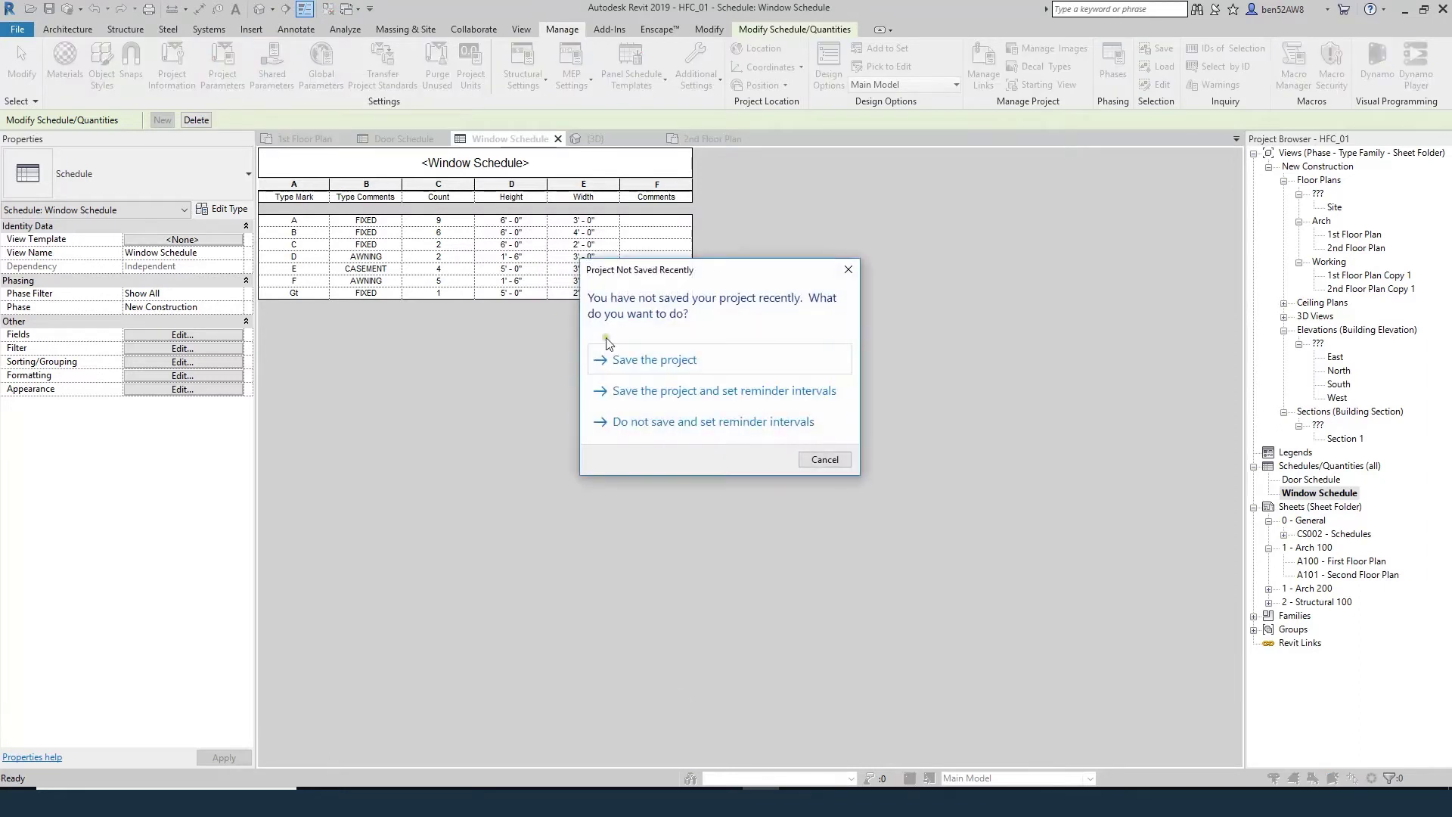
pyautogui.click(817, 456)
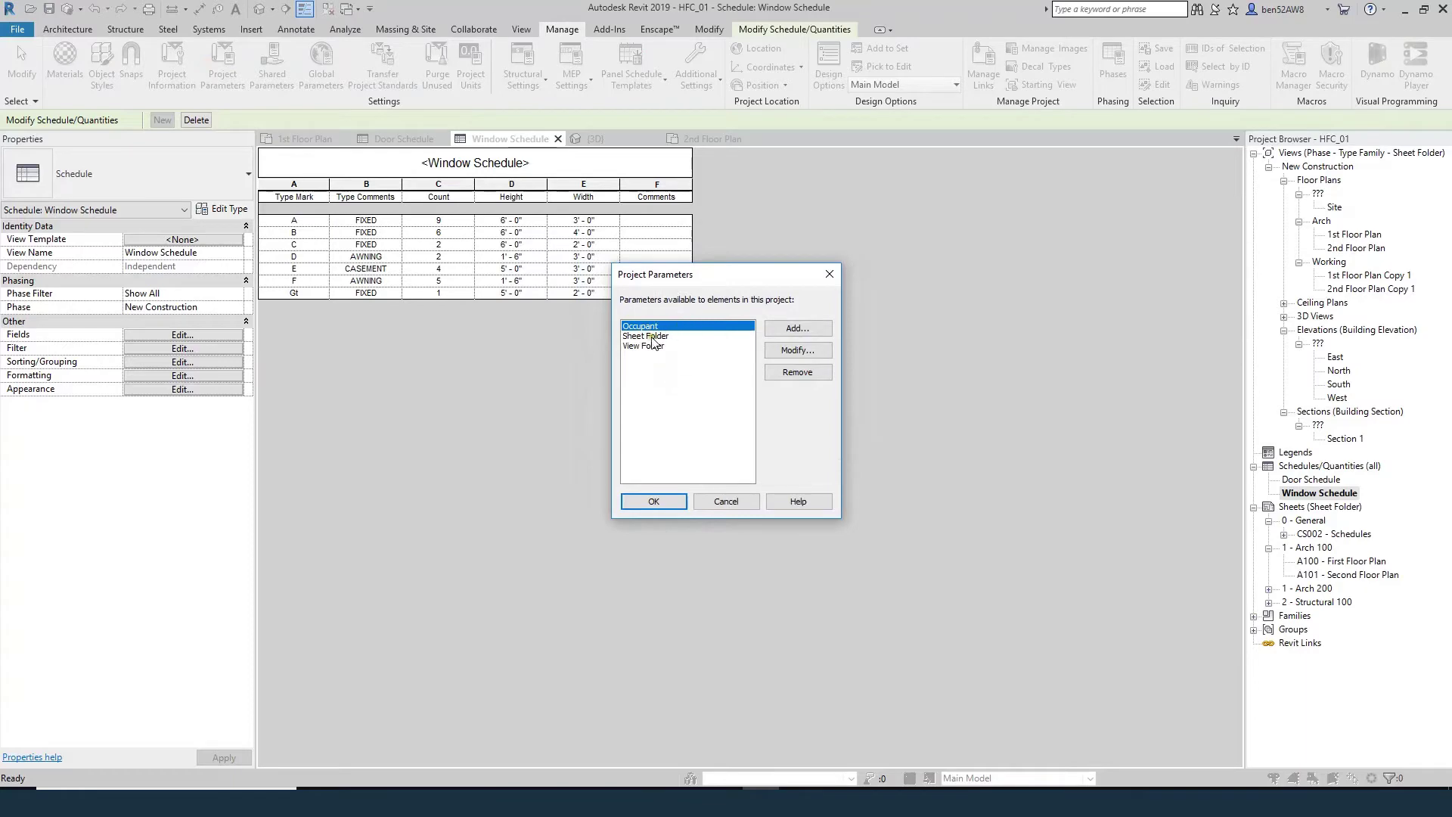
pyautogui.click(798, 329)
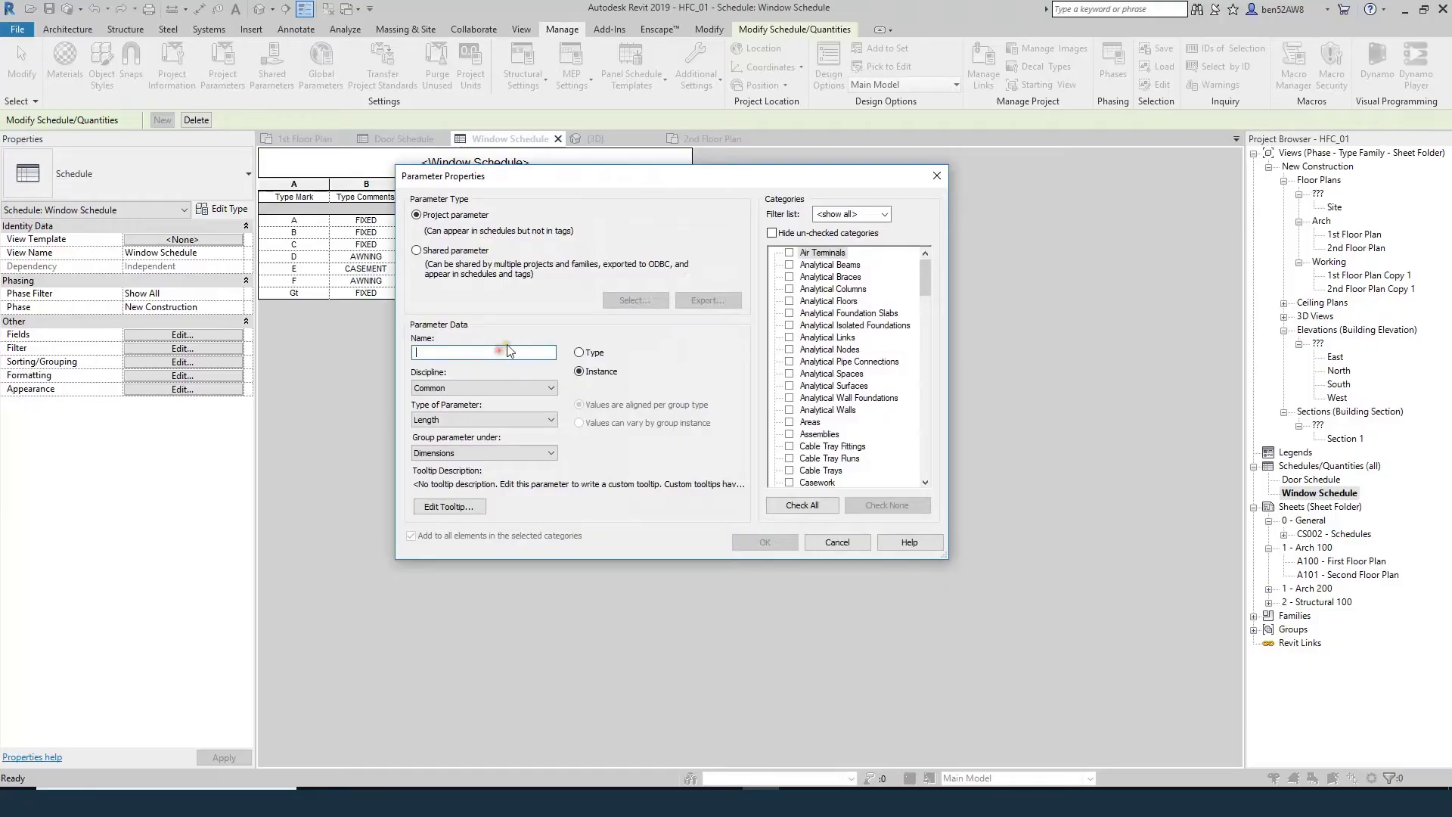
pyautogui.write('Tempe')
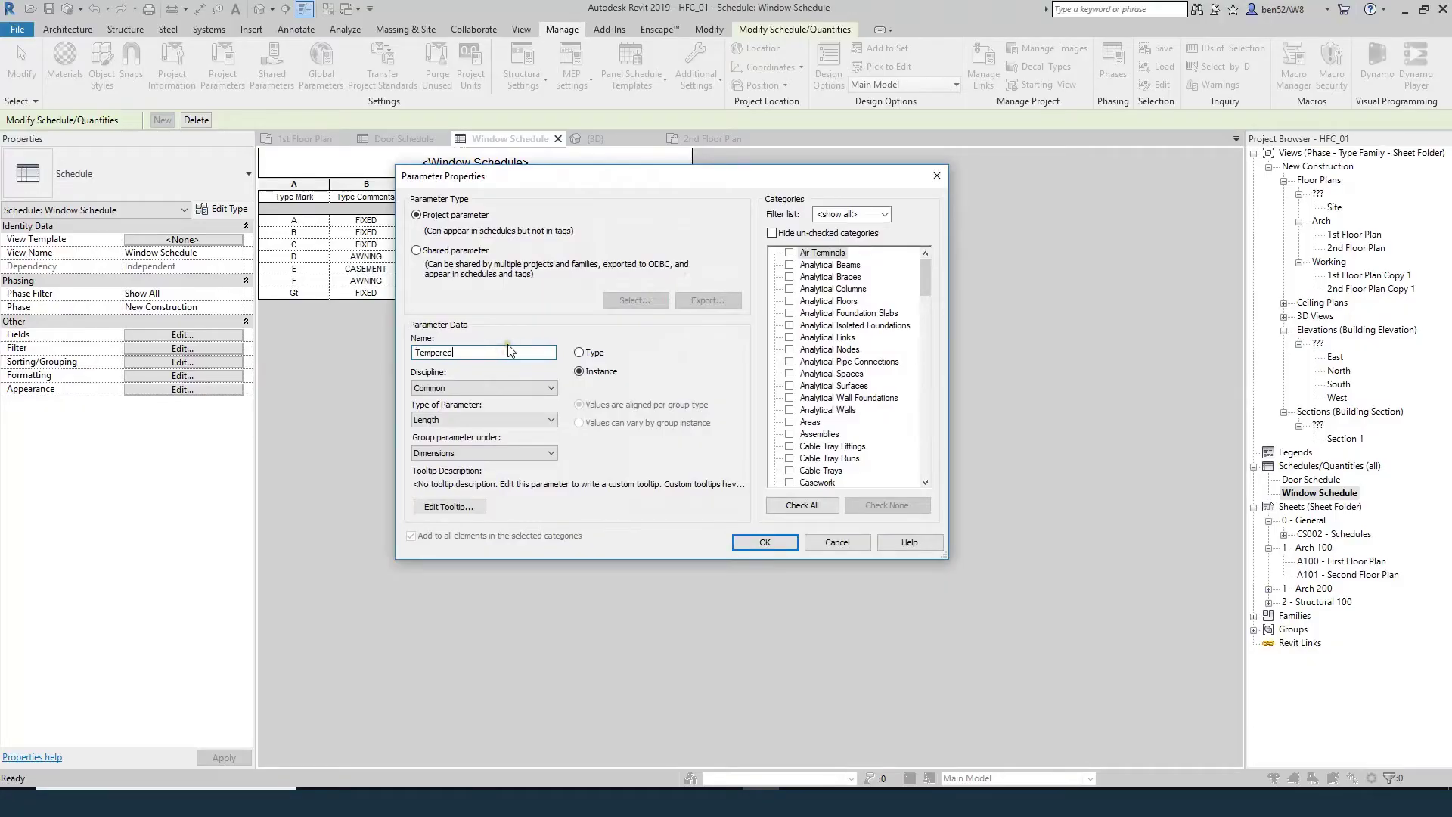
pyautogui.write('red')
pyautogui.press('Tab')
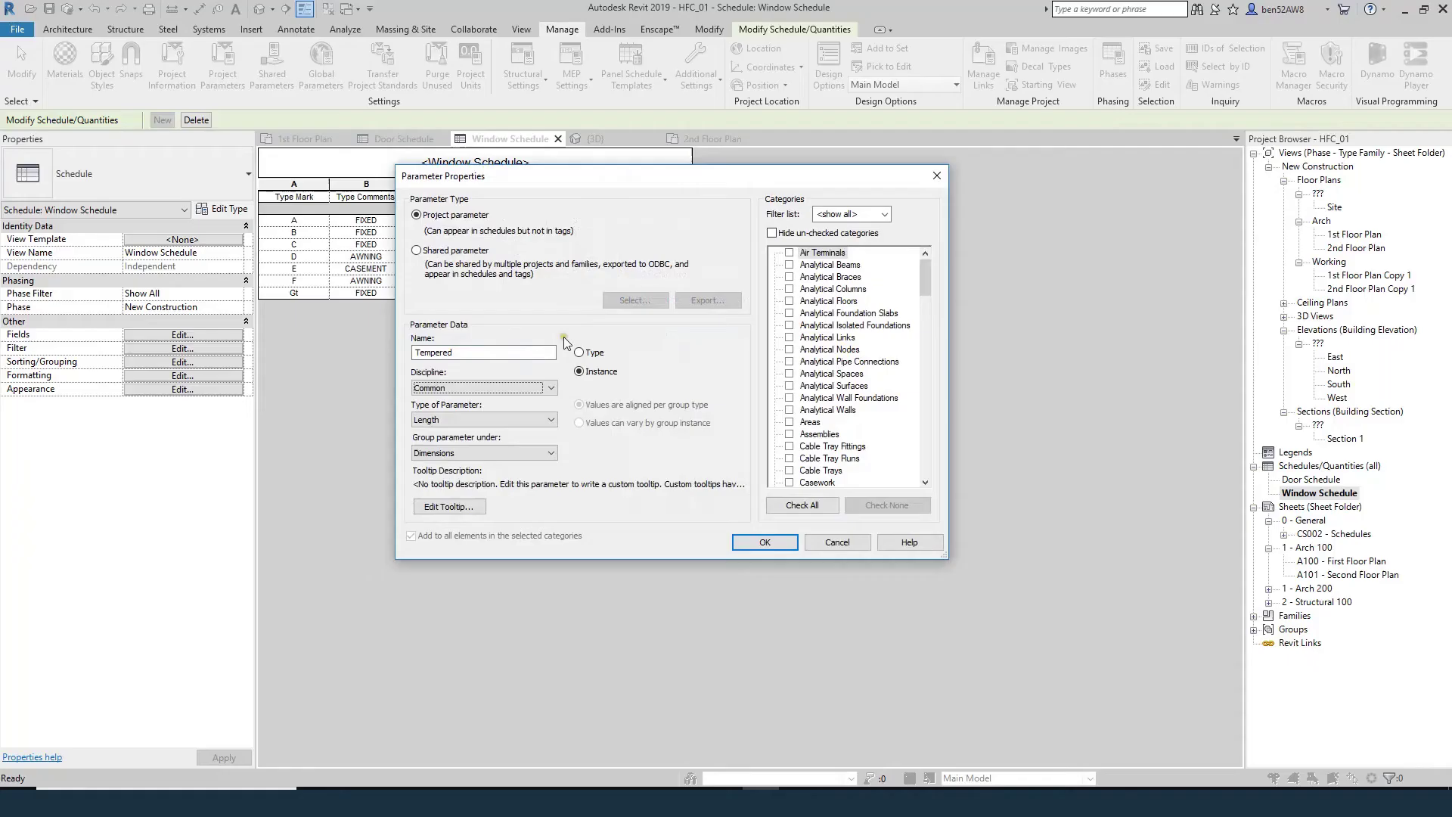
# - Make Tempered a type parameter and assign it to the Windows category
pyautogui.click(598, 355)
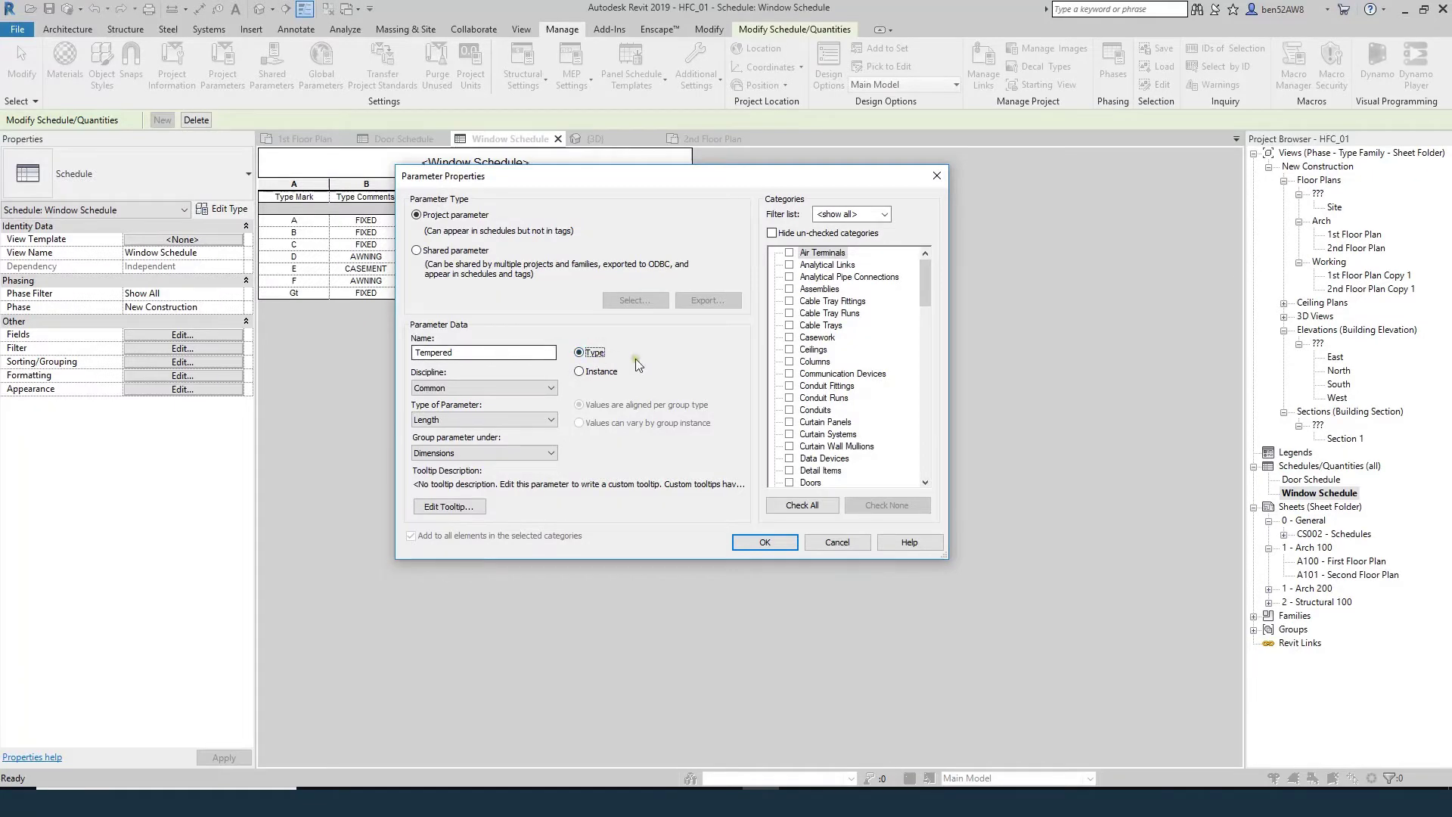
pyautogui.click(824, 399)
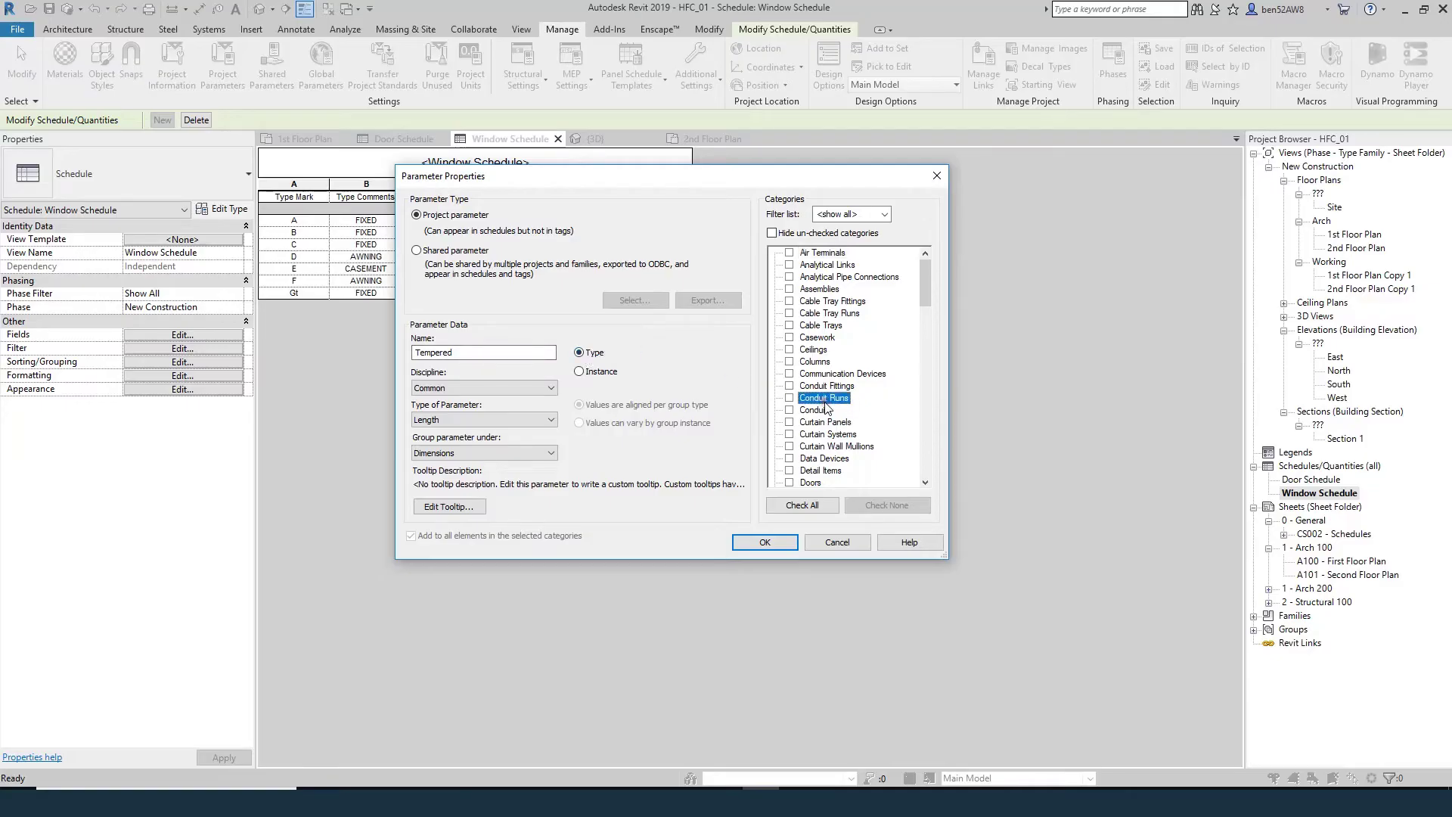
pyautogui.press('w')
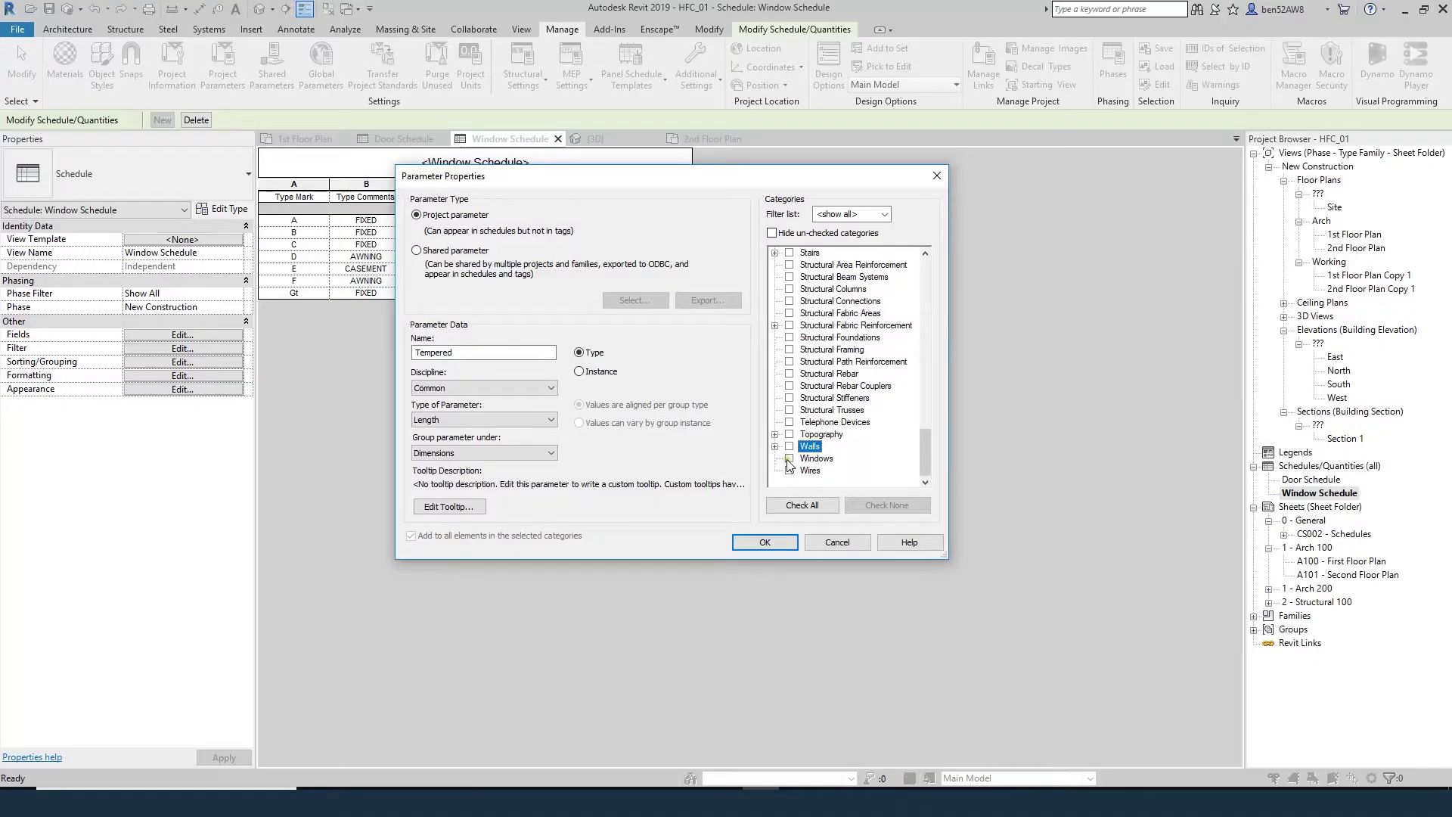
pyautogui.click(789, 458)
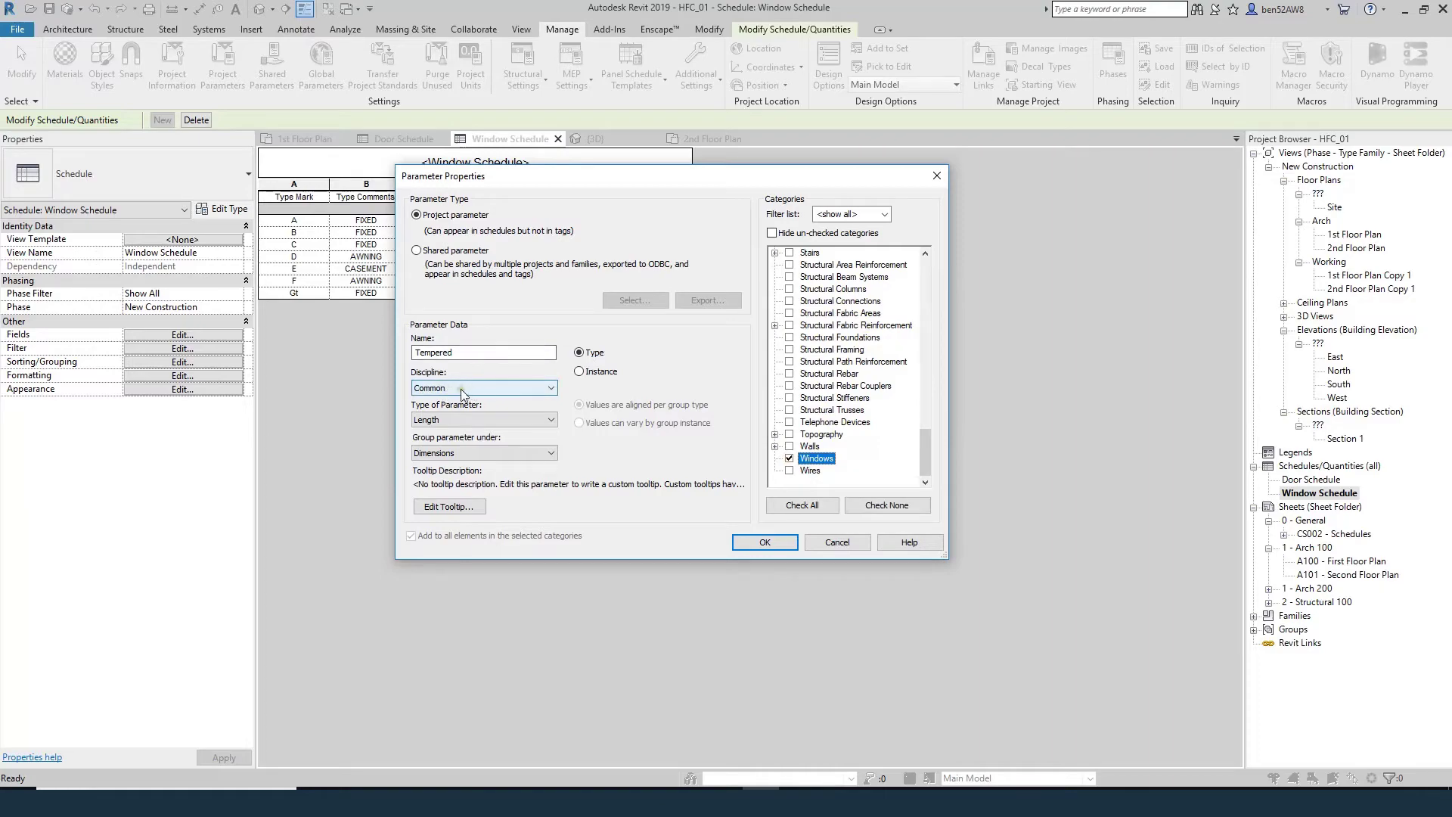
# - Set the type of parameter to Yes/No and create it with its value unchecked for the currently selected elements
pyautogui.click(446, 425)
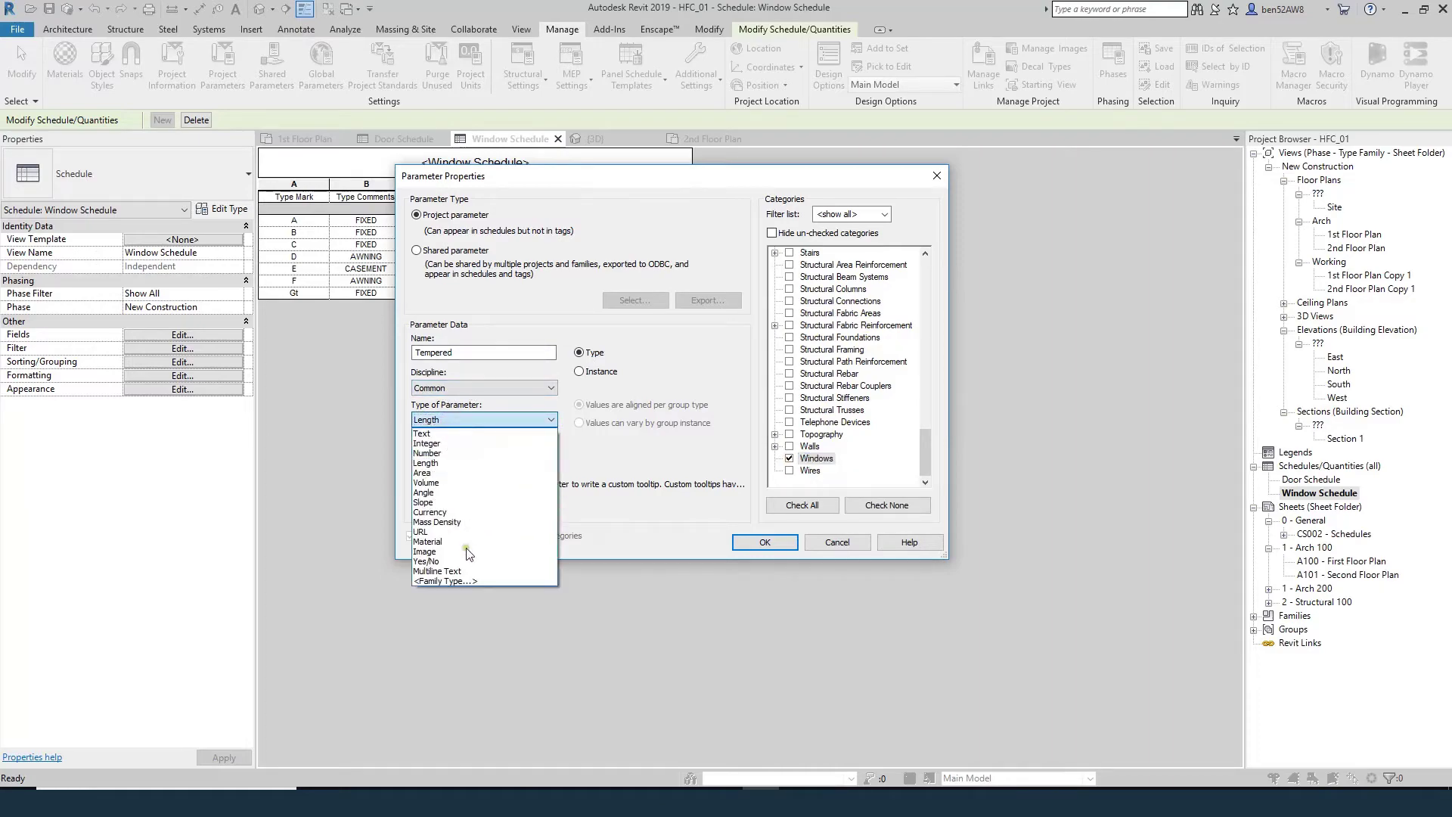
pyautogui.click(435, 561)
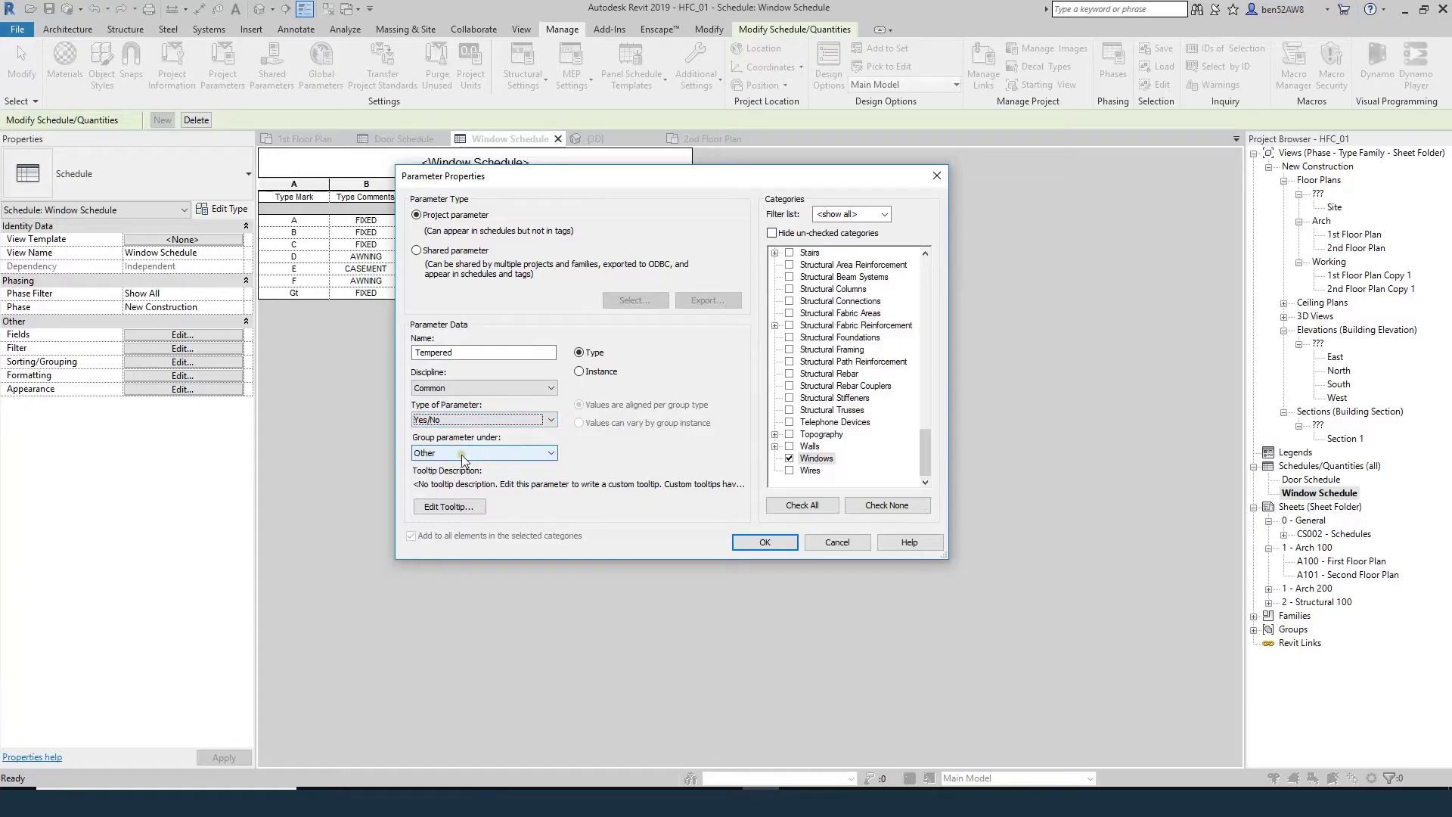
pyautogui.click(760, 543)
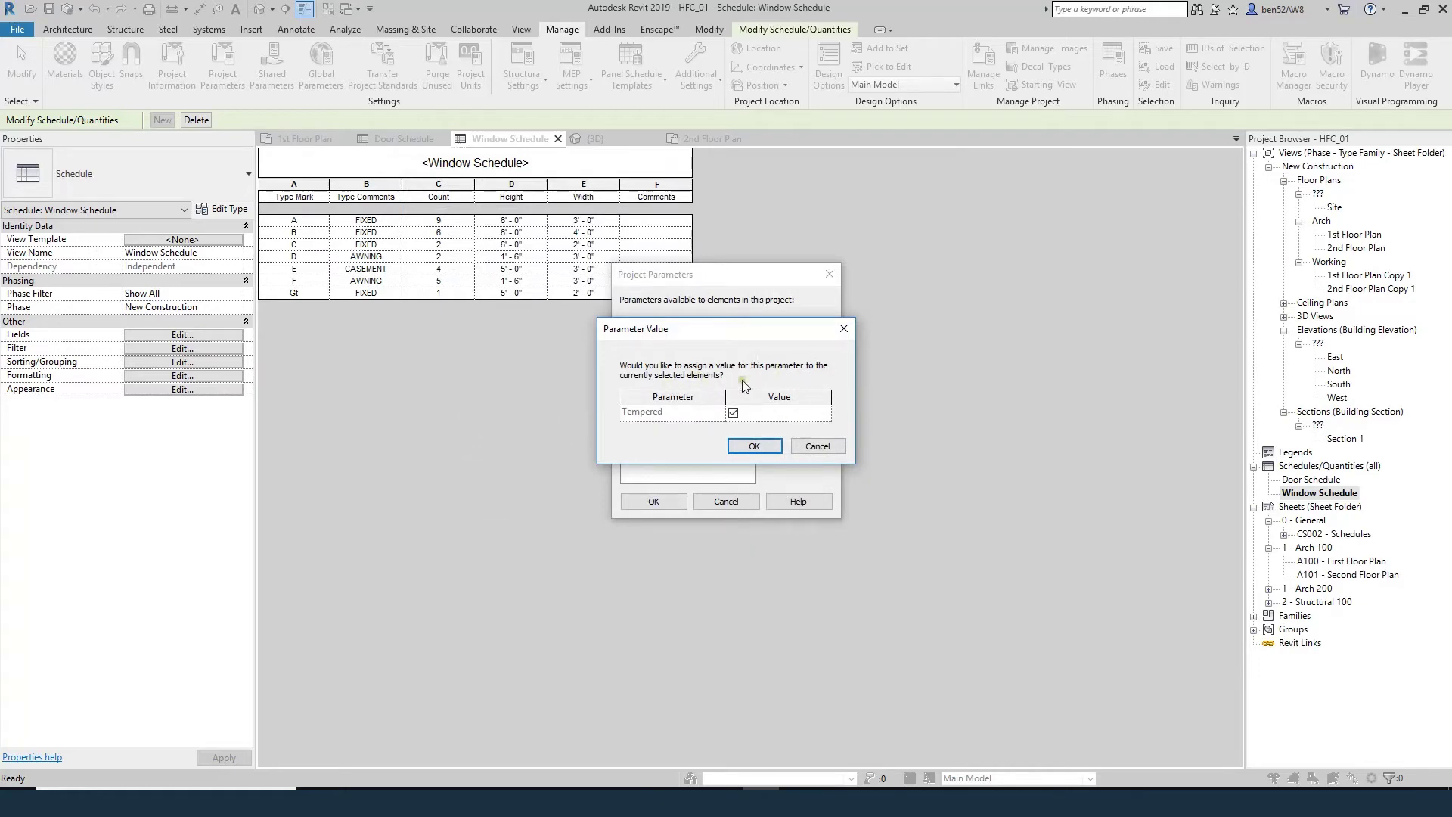
pyautogui.click(733, 413)
pyautogui.click(753, 445)
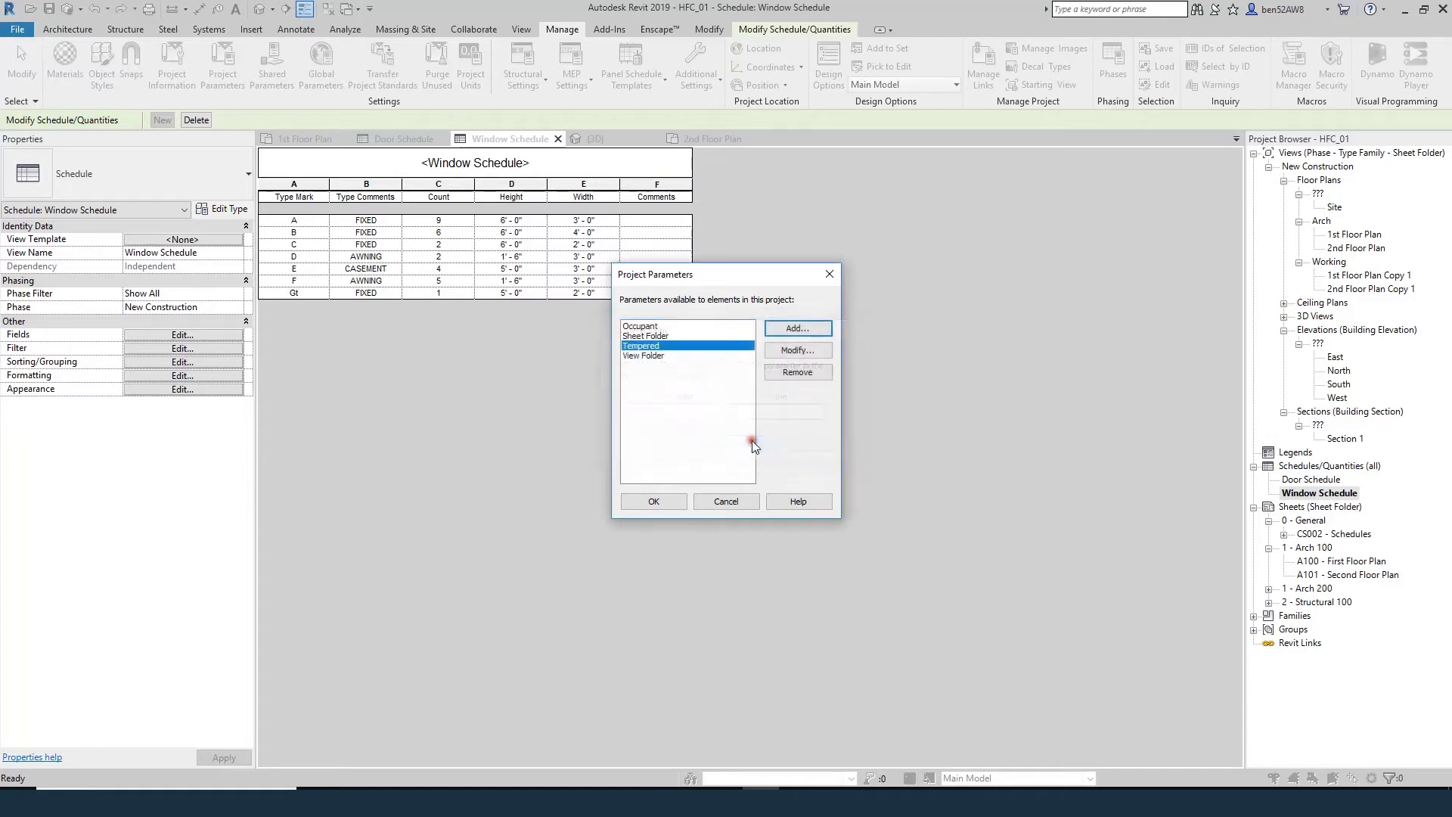
pyautogui.click(656, 501)
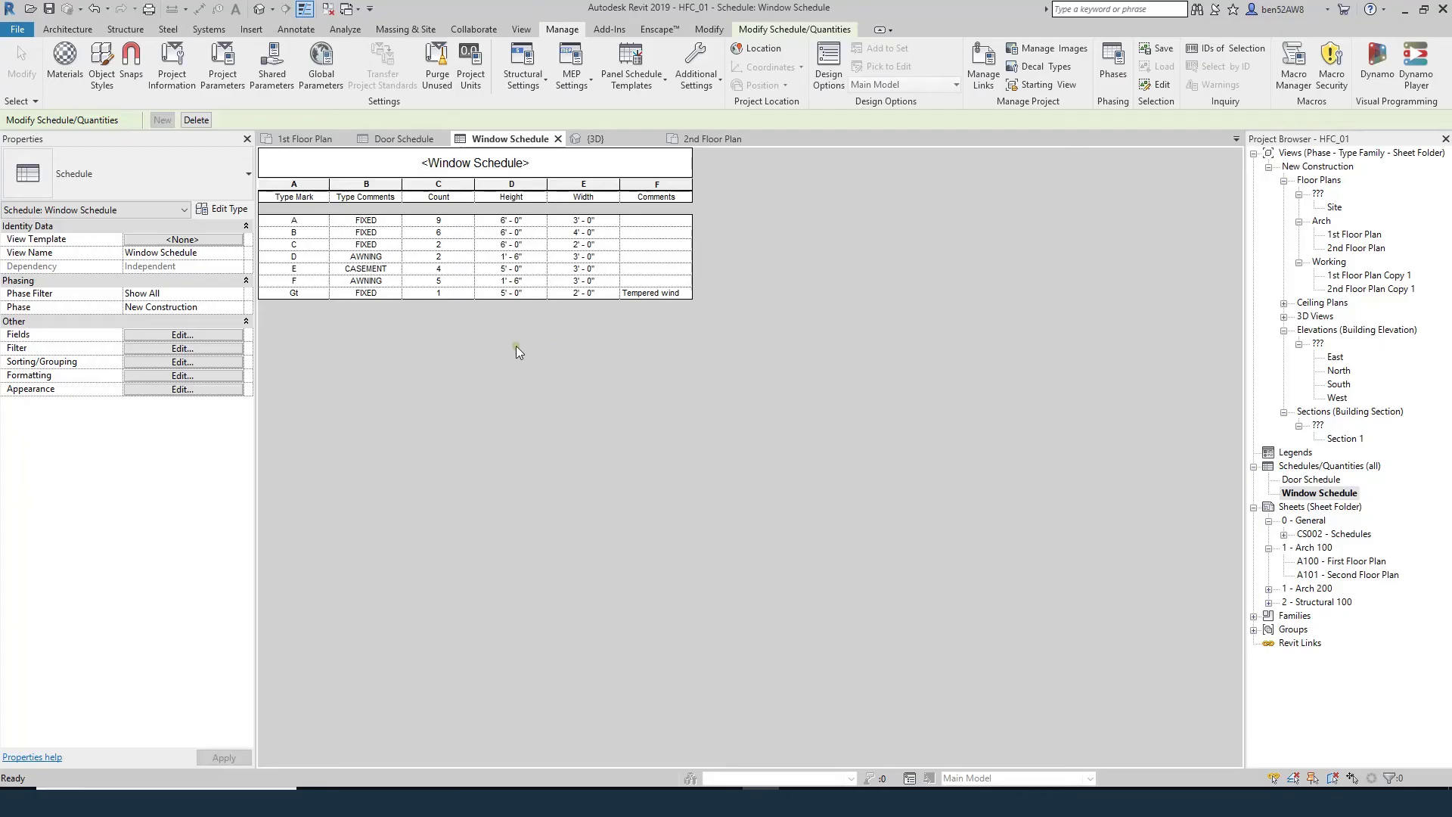
# - Add the Tempered field to the Window Schedule's fields and move it above Comments
pyautogui.click(181, 335)
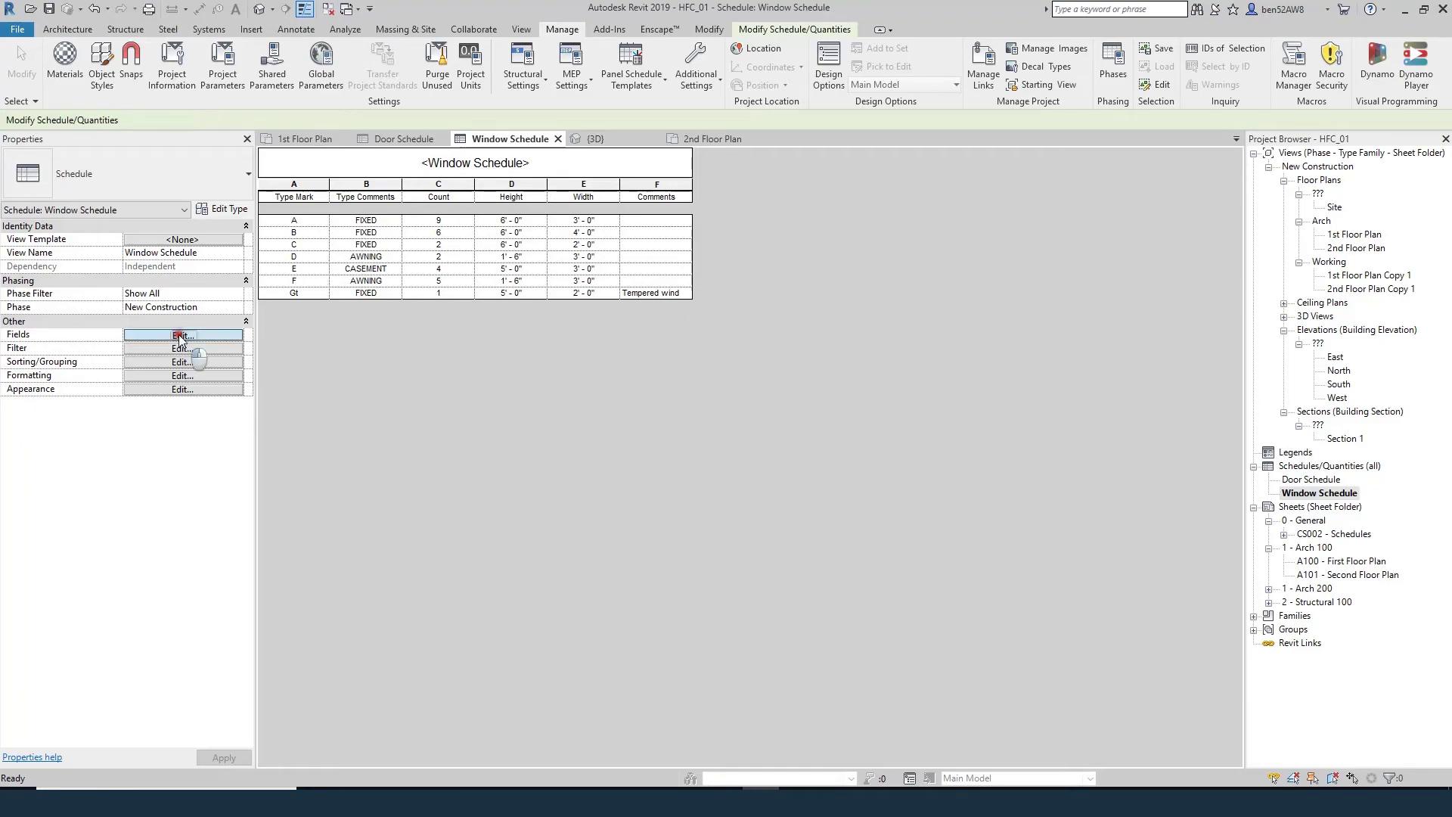
pyautogui.click(531, 557)
pyautogui.scroll(-1, 497, 552)
pyautogui.scroll(-6, 497, 557)
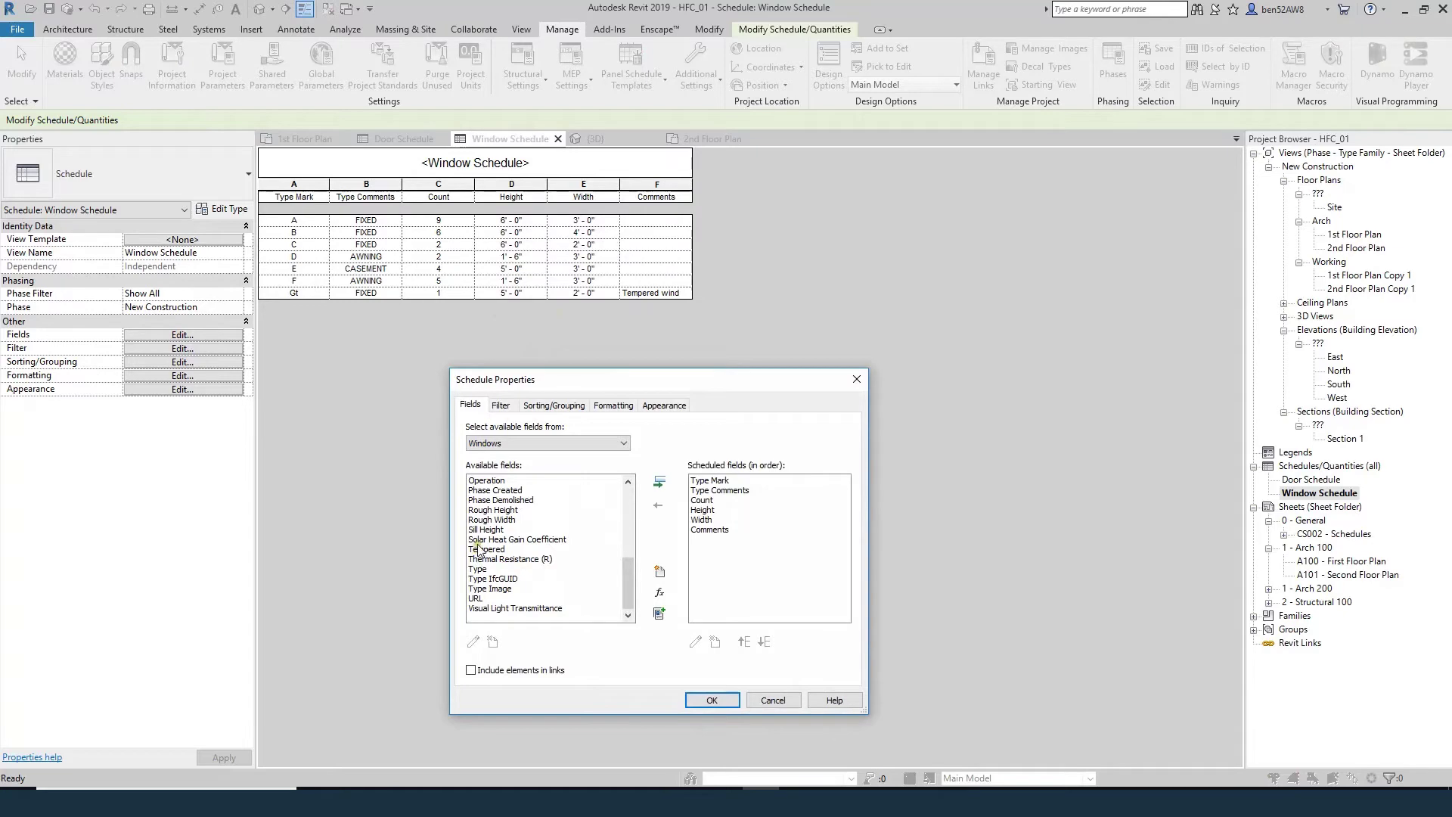
pyautogui.click(478, 549)
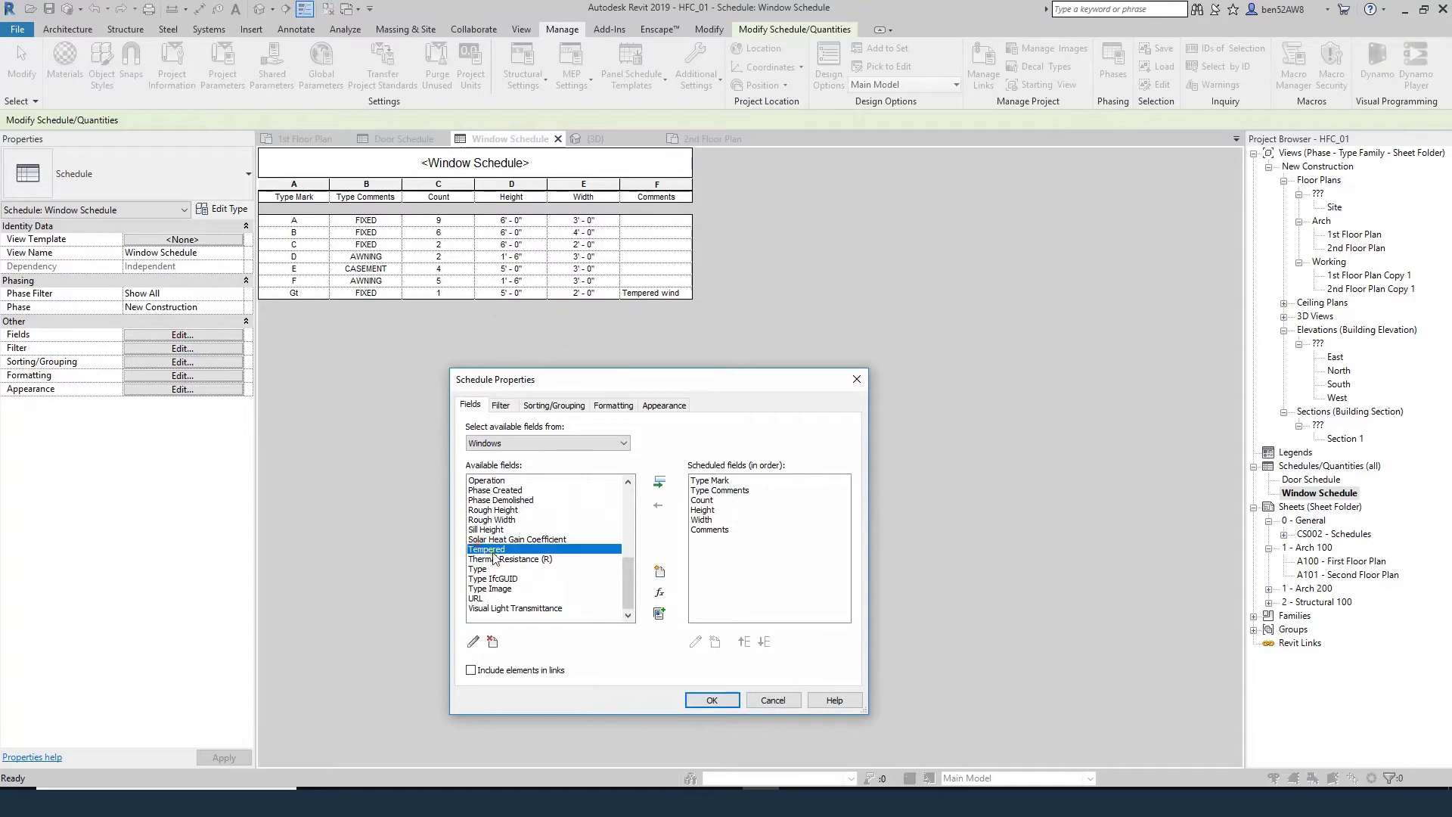
pyautogui.click(660, 485)
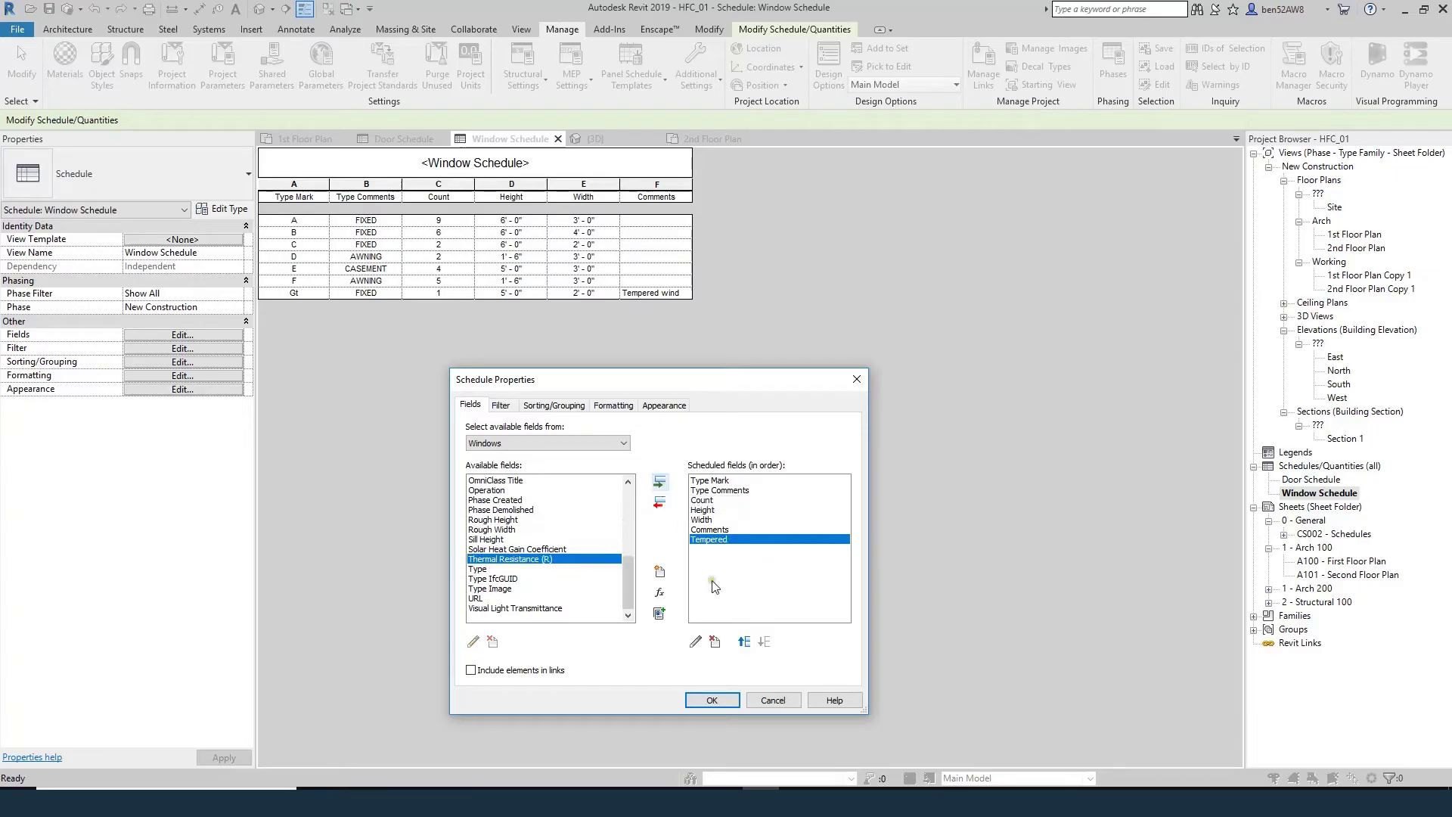
pyautogui.click(746, 644)
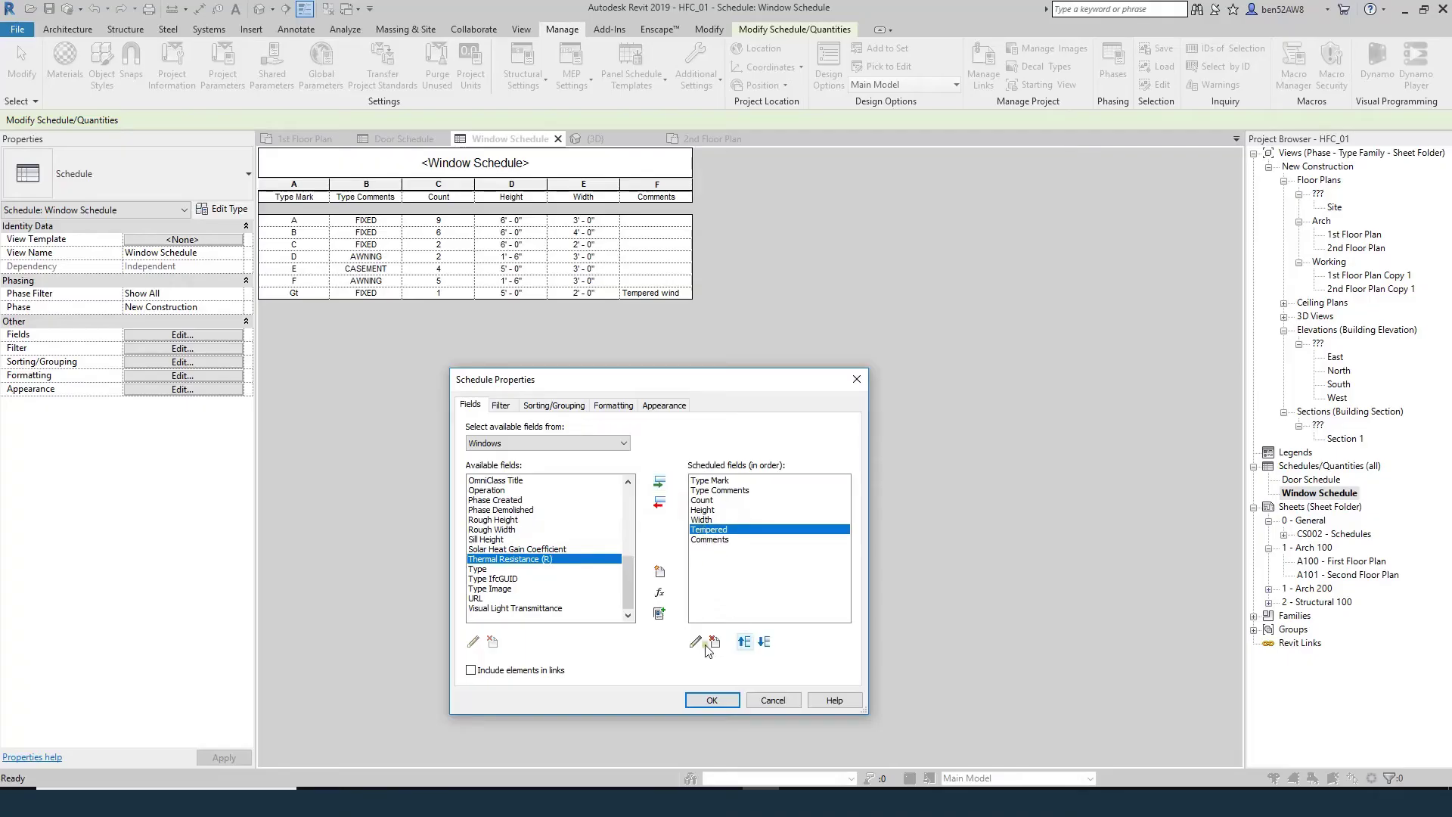
pyautogui.click(712, 701)
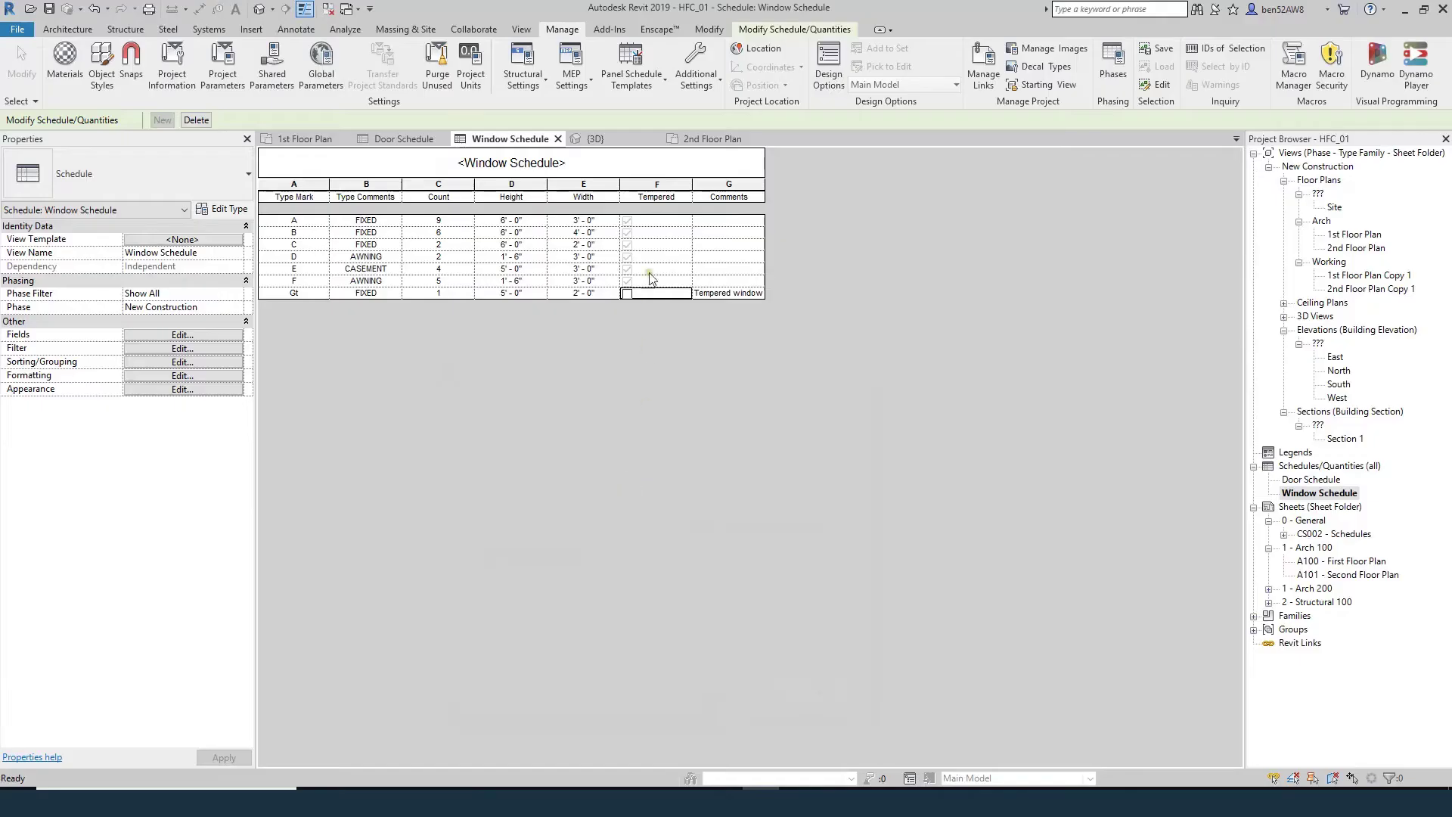
# - Set Tempered to unchecked for type marks A and B, applying the change to all elements of each type
pyautogui.click(627, 220)
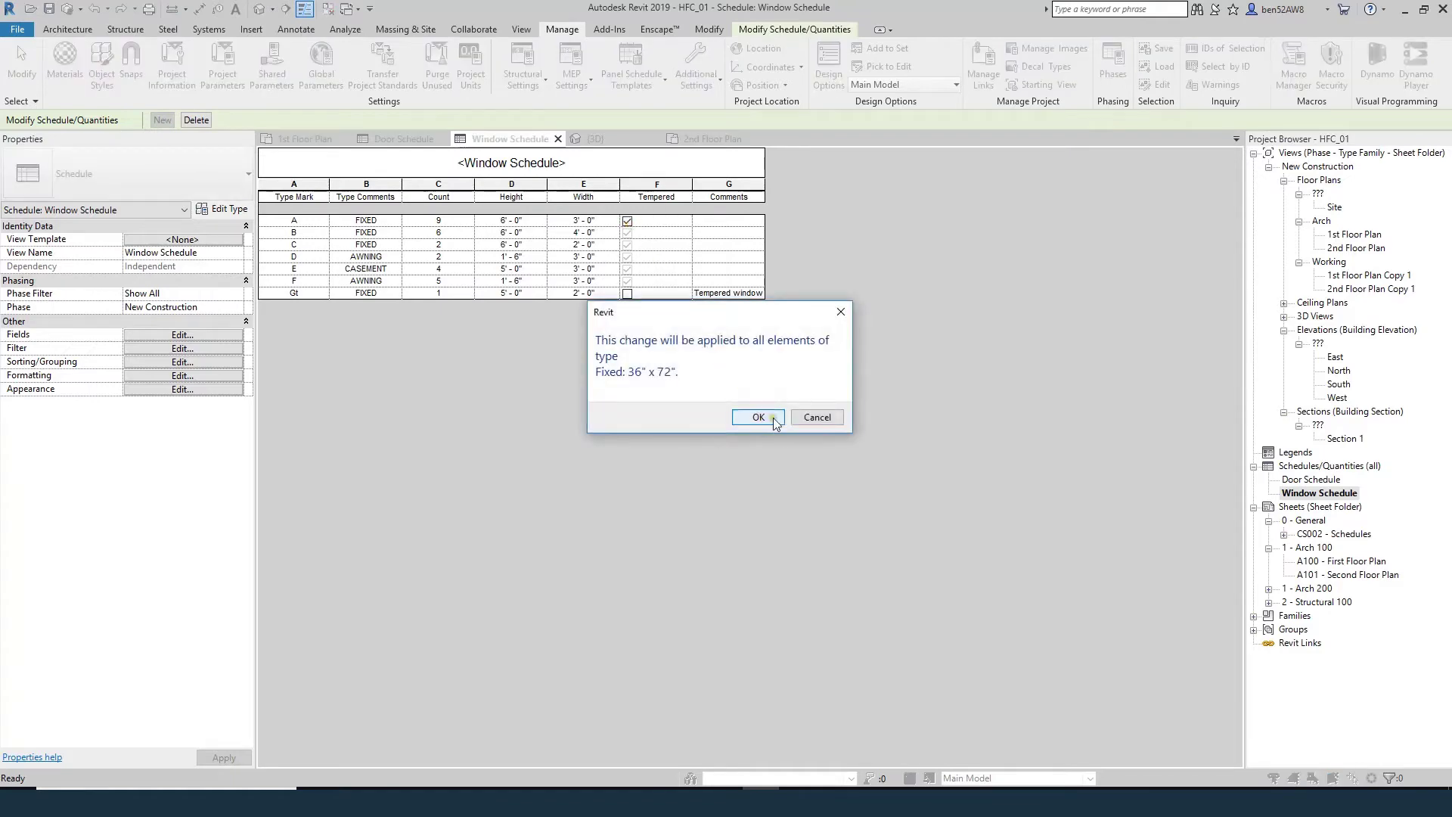
pyautogui.click(775, 424)
pyautogui.click(627, 221)
pyautogui.click(758, 416)
pyautogui.click(627, 233)
pyautogui.click(758, 417)
pyautogui.click(627, 233)
pyautogui.click(758, 417)
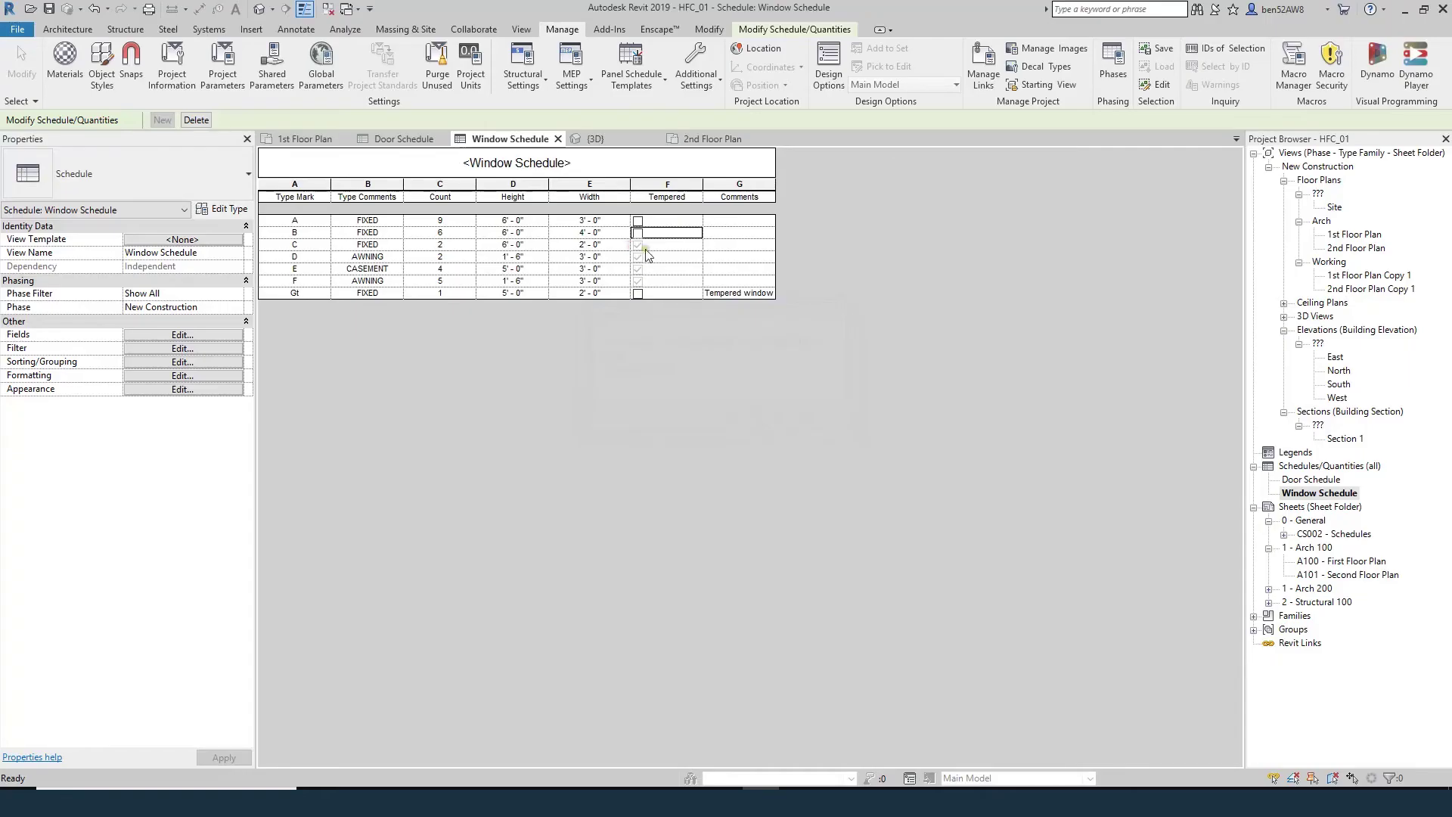
# - Set Tempered to unchecked for type marks C and D, applying the change to all elements of each type
pyautogui.click(638, 244)
pyautogui.click(756, 416)
pyautogui.click(636, 245)
pyautogui.click(756, 416)
pyautogui.click(639, 257)
pyautogui.click(756, 416)
pyautogui.click(637, 256)
pyautogui.click(753, 415)
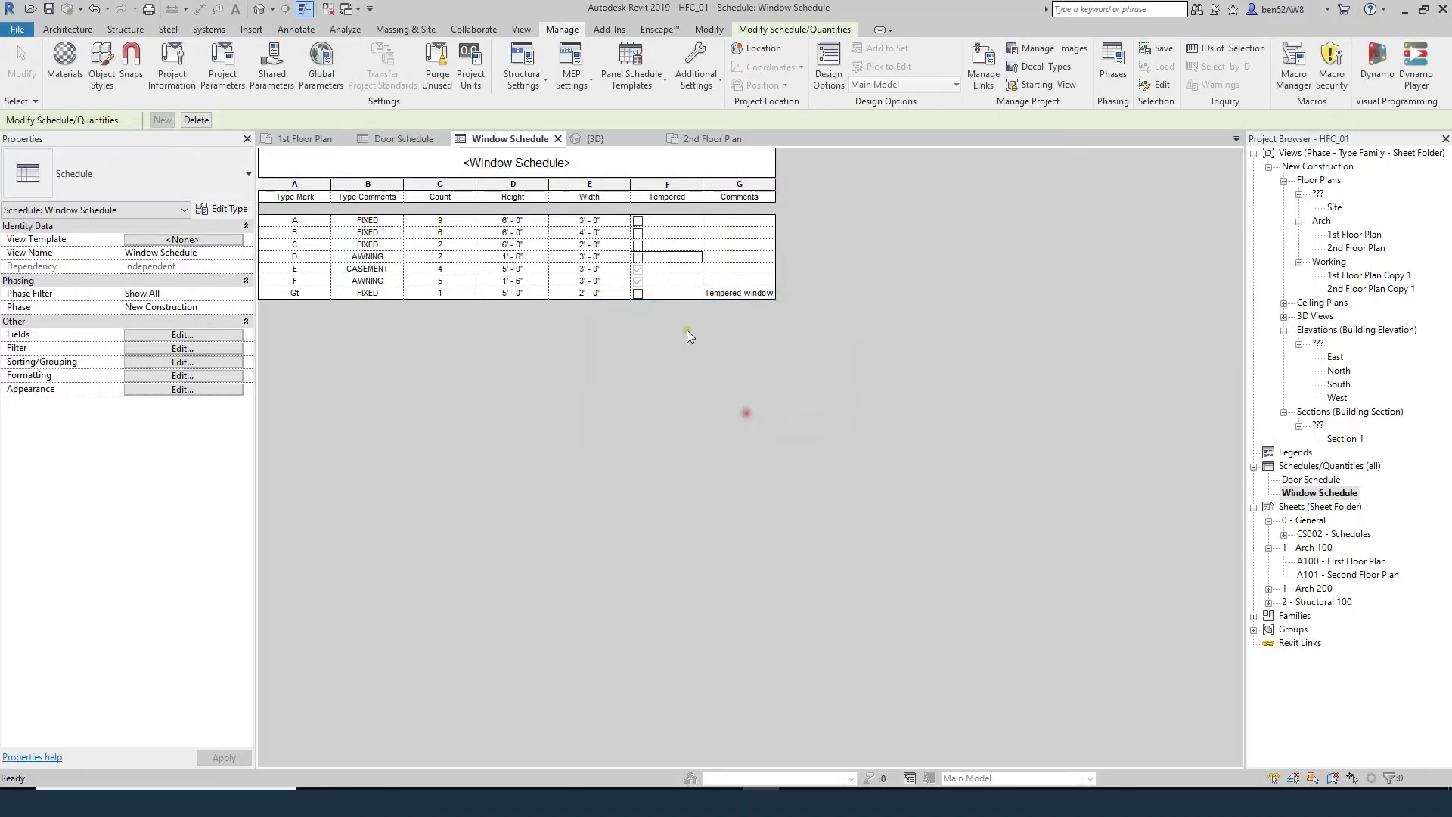
# - Set Tempered to unchecked for type marks E and F and to checked for Gt, applying it to all elements of each type
pyautogui.click(638, 270)
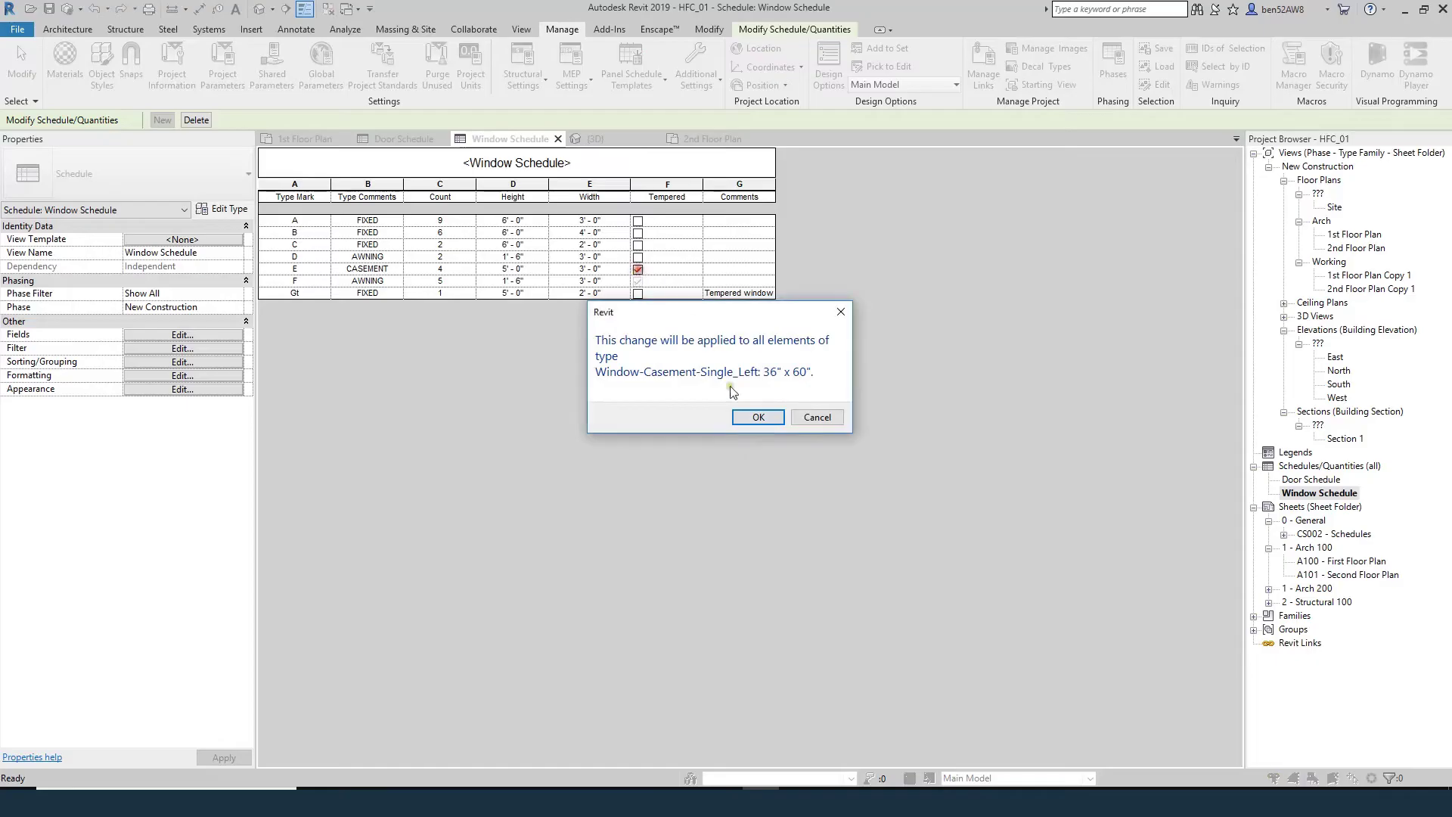
pyautogui.click(758, 417)
pyautogui.click(638, 269)
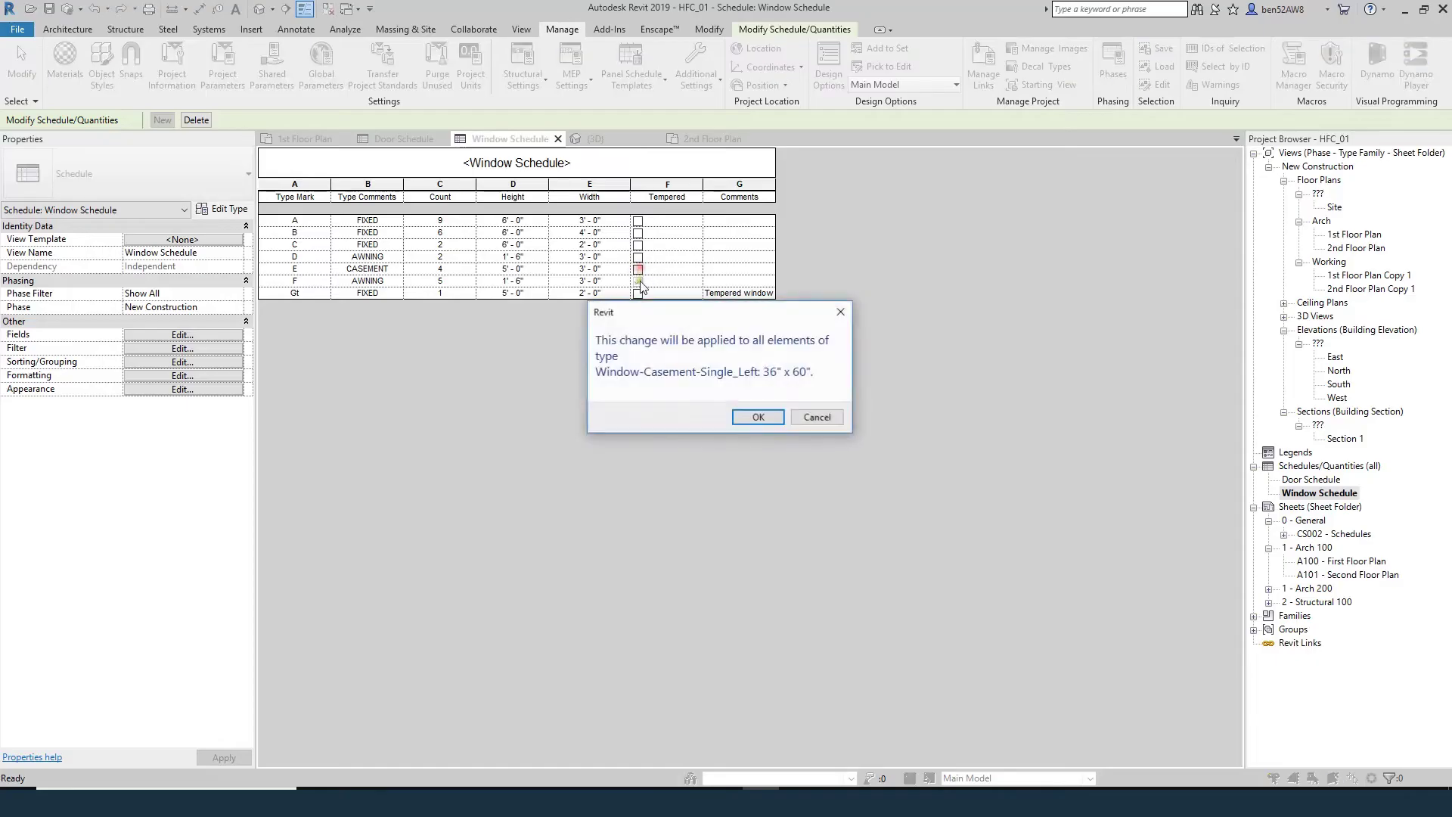
pyautogui.click(758, 416)
pyautogui.click(638, 281)
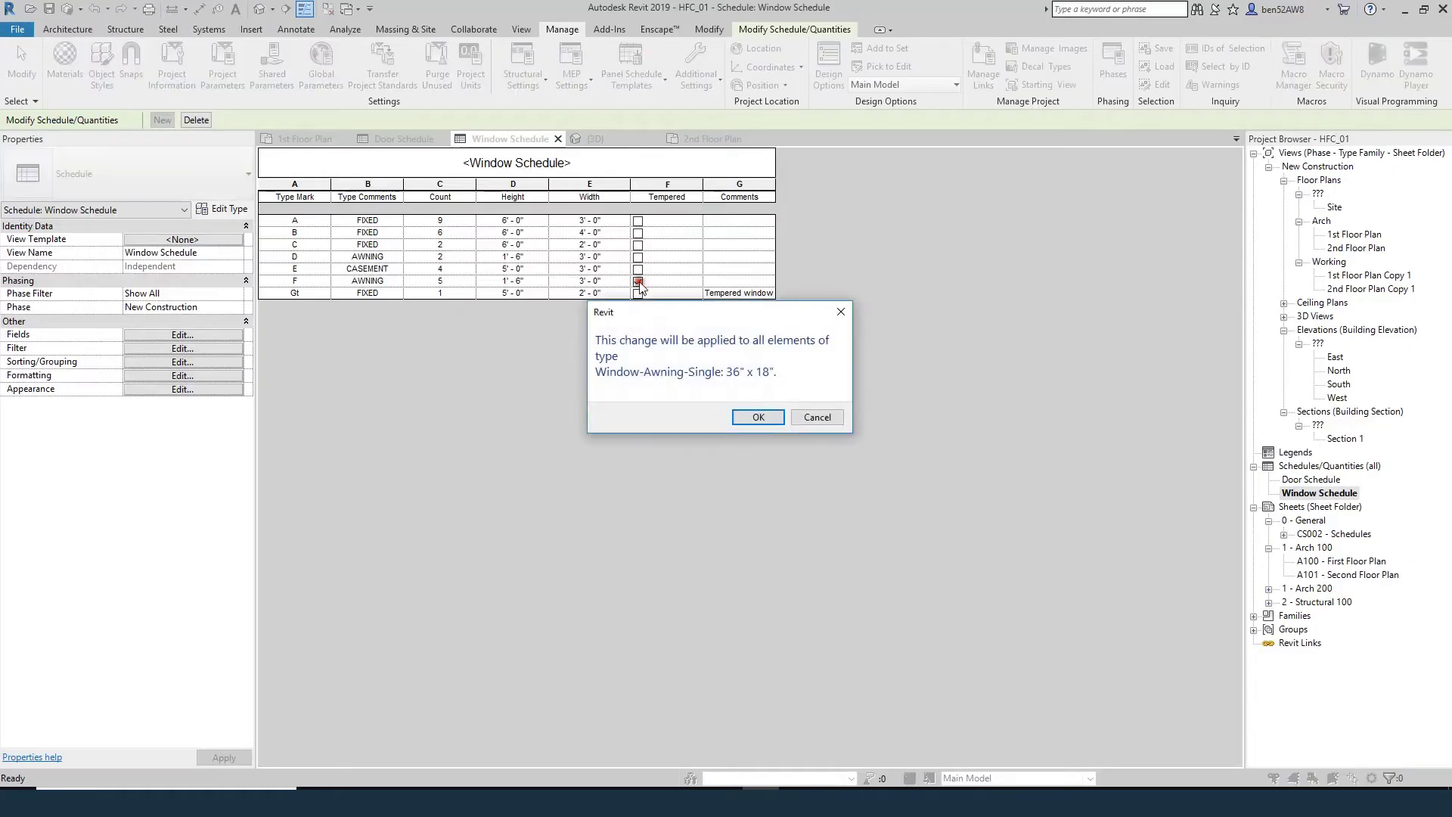
pyautogui.click(757, 417)
pyautogui.click(637, 281)
pyautogui.click(759, 417)
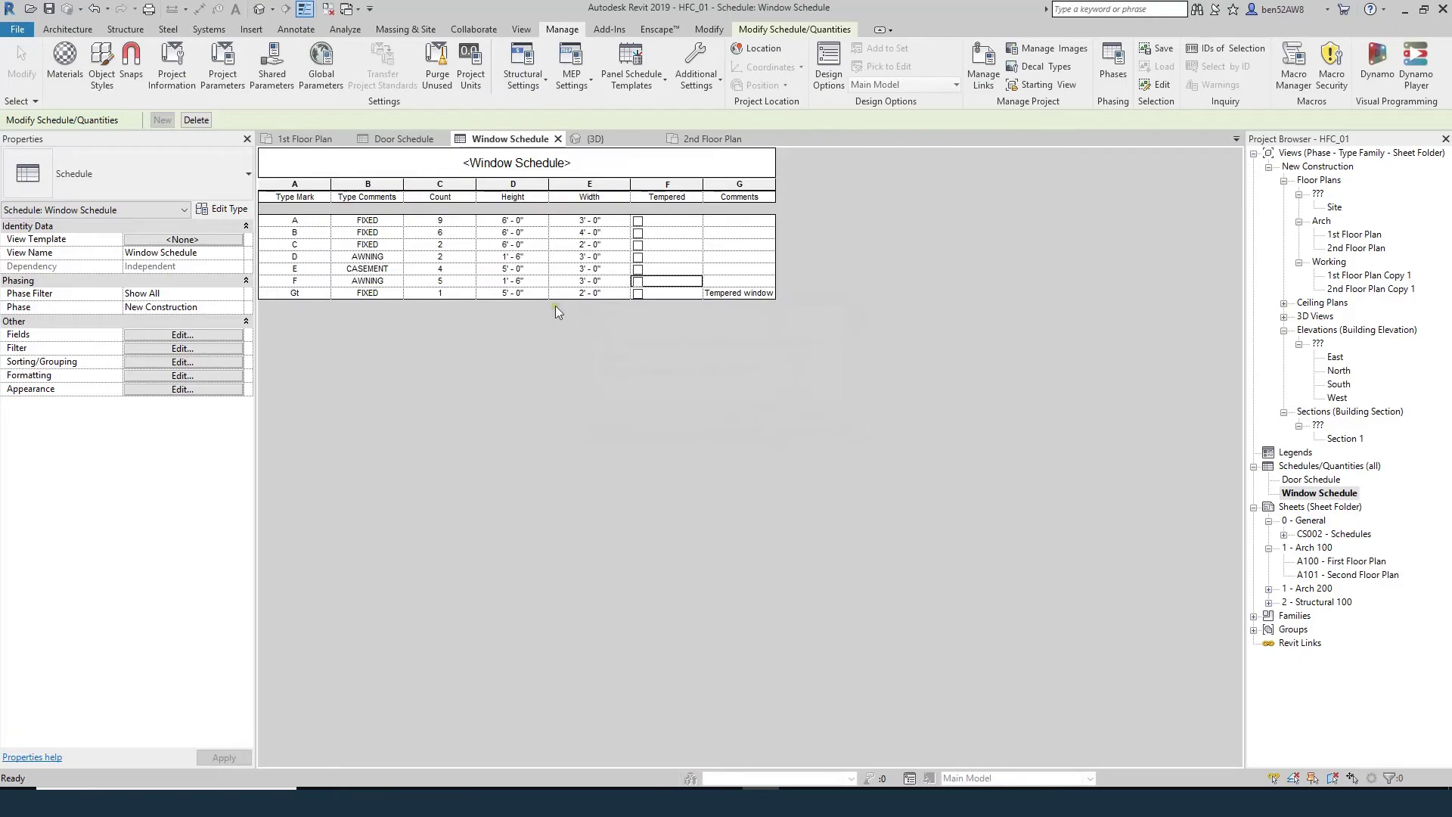
pyautogui.click(637, 294)
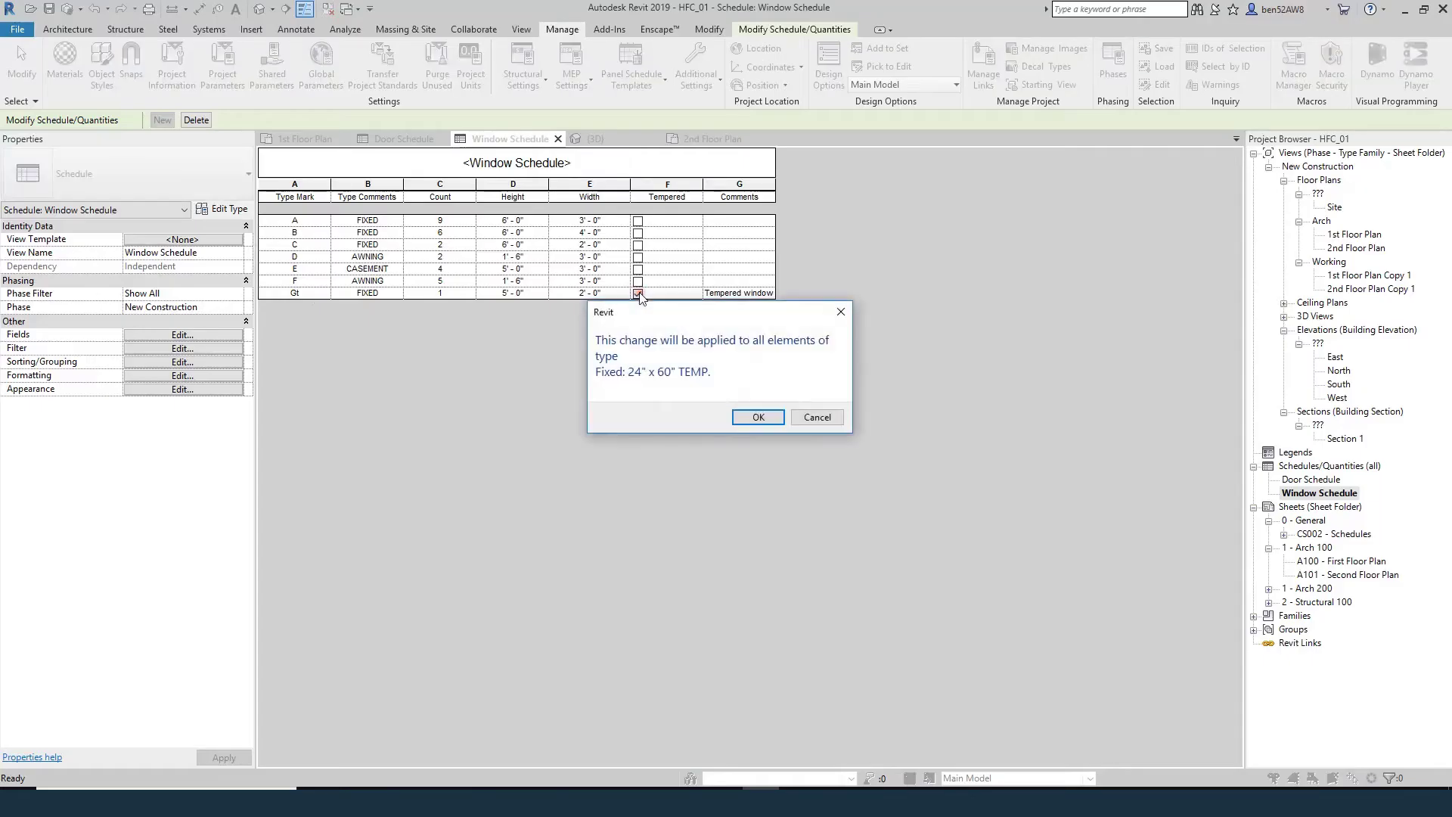
pyautogui.click(757, 417)
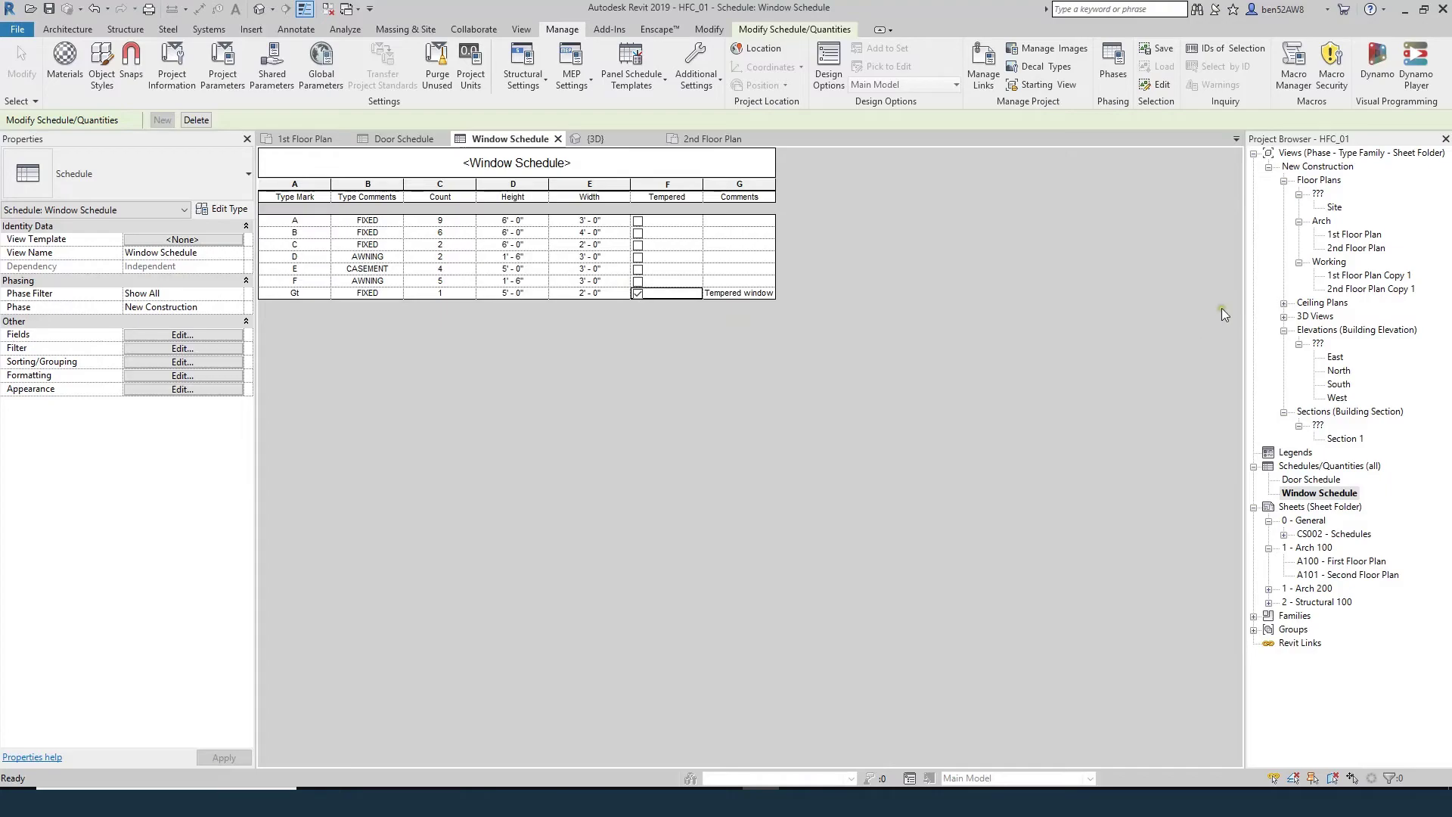
# - In the 2nd Floor Plan, examine the Tempered parameter in the type properties of the Gt window
pyautogui.doubleClick(1350, 248)
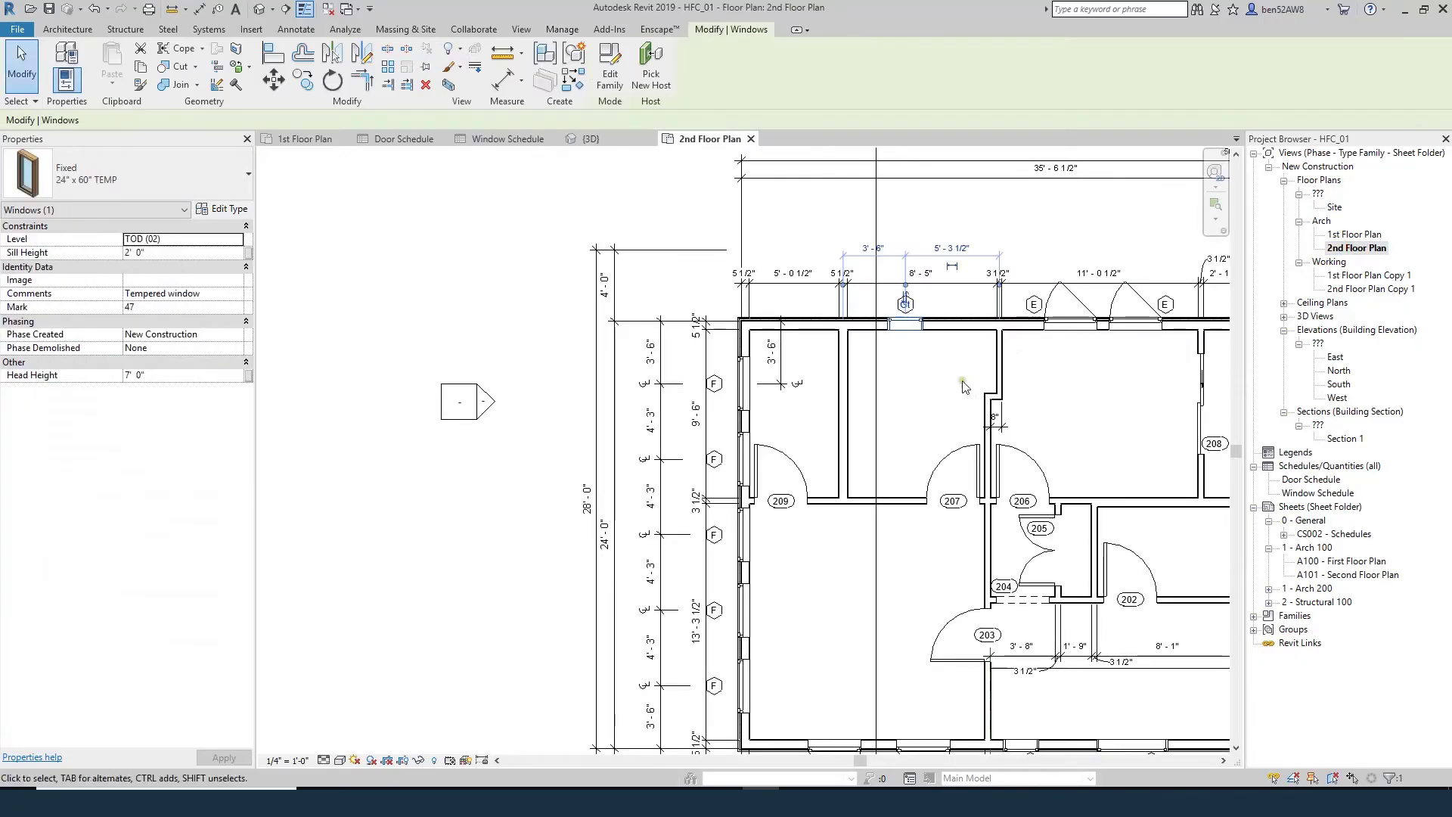
pyautogui.scroll(3, 887, 358)
pyautogui.click(845, 317)
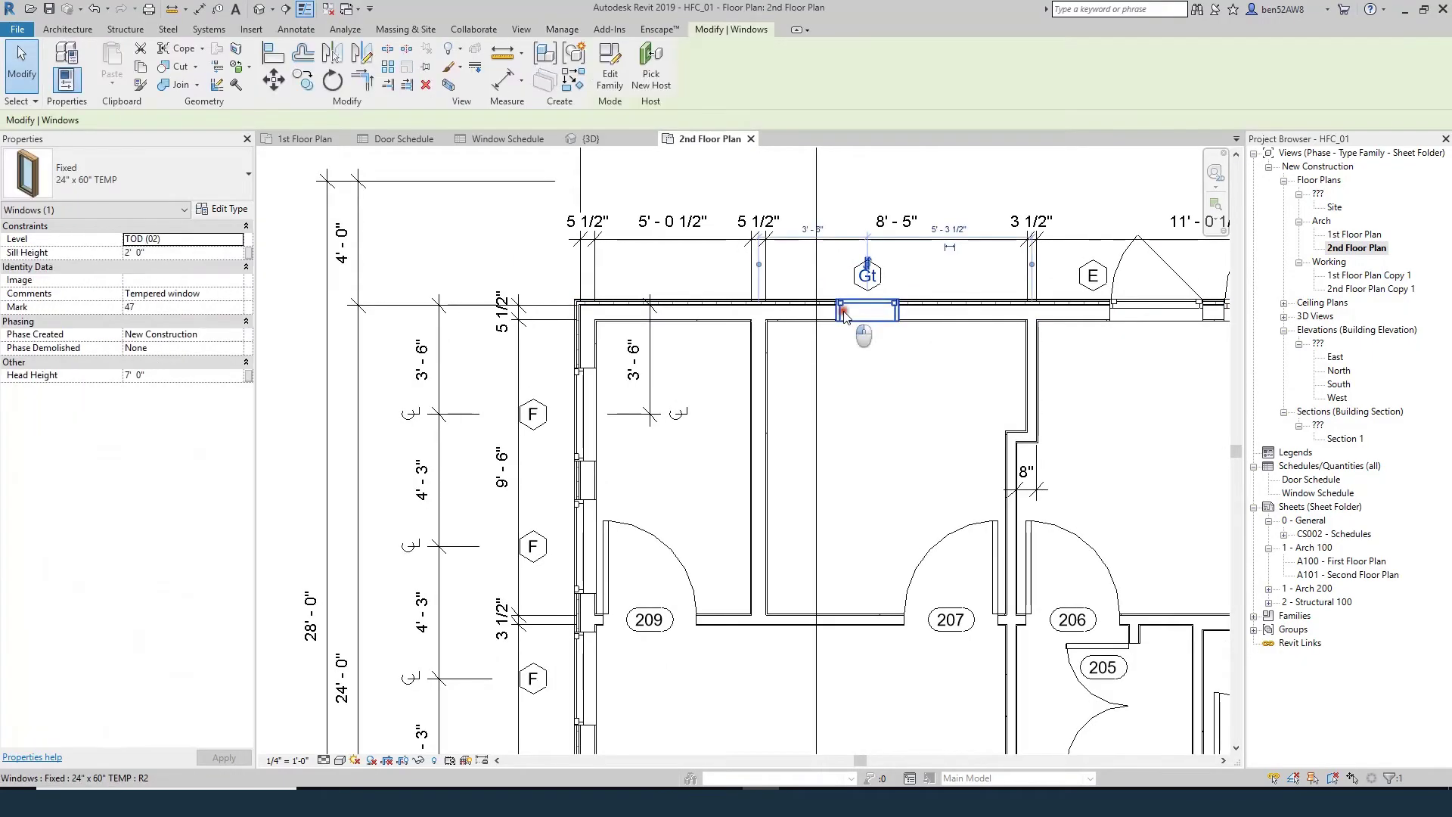
pyautogui.doubleClick(845, 317)
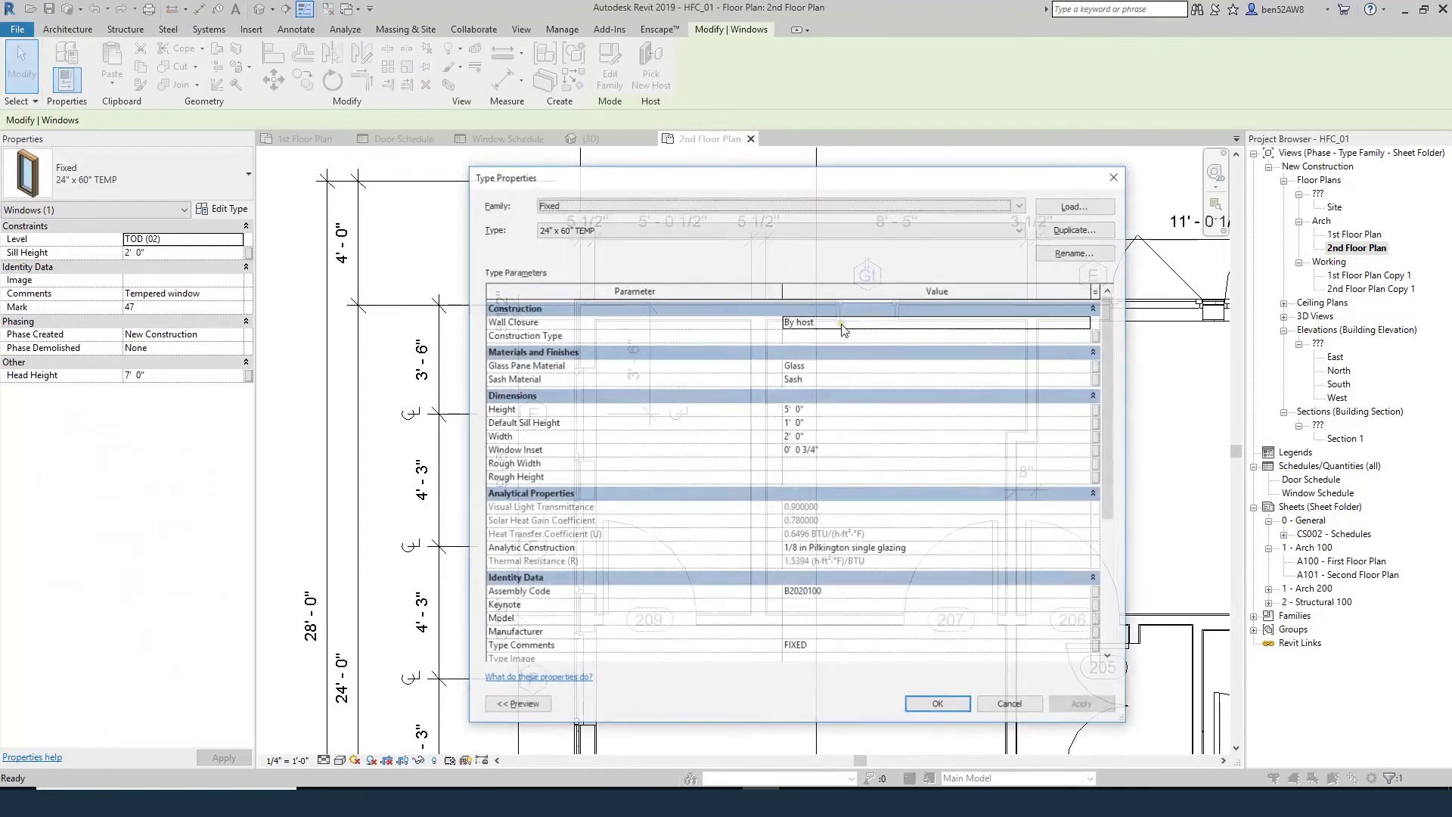
pyautogui.scroll(-3, 792, 416)
pyautogui.scroll(-2, 792, 417)
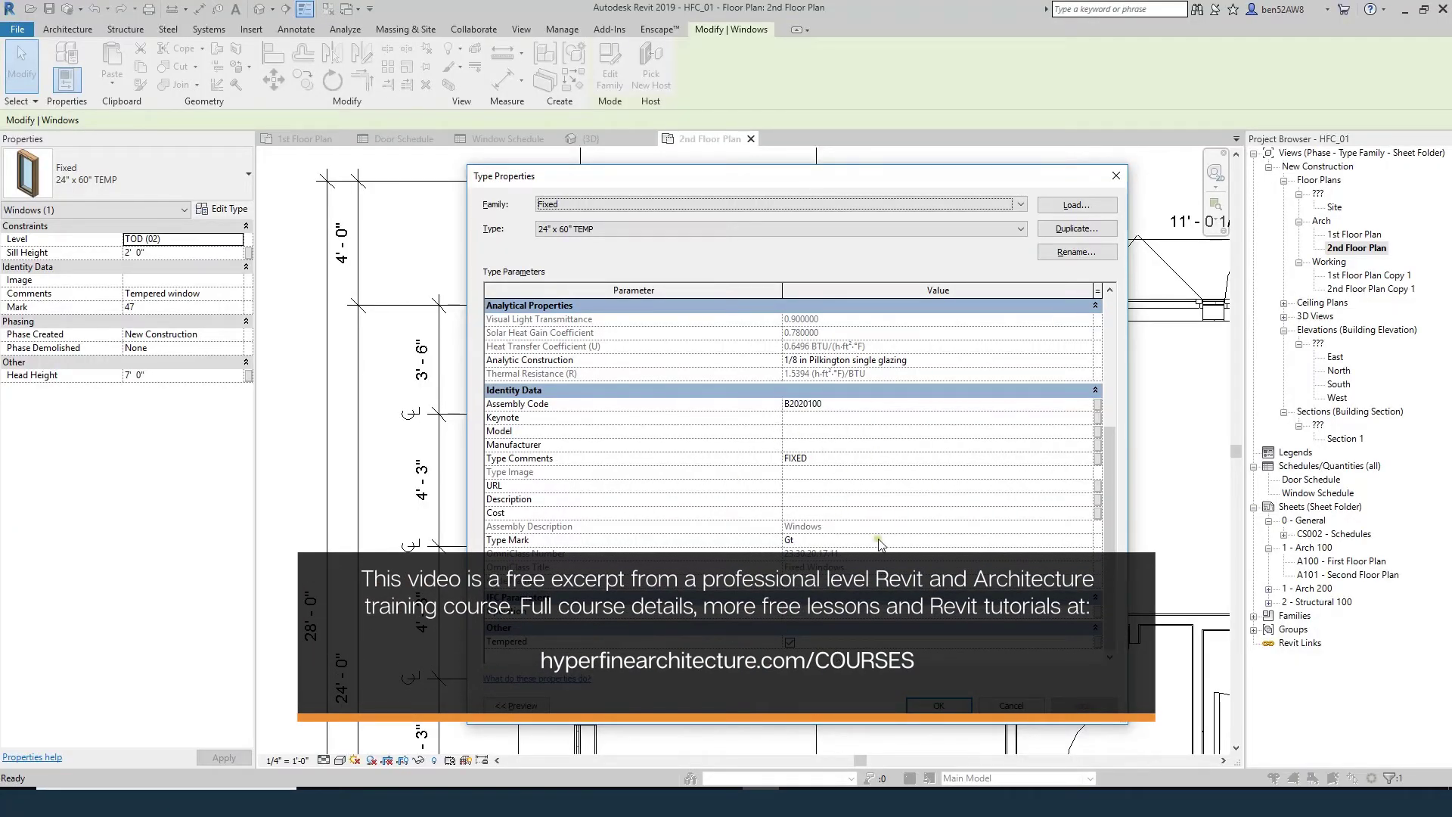
pyautogui.click(942, 706)
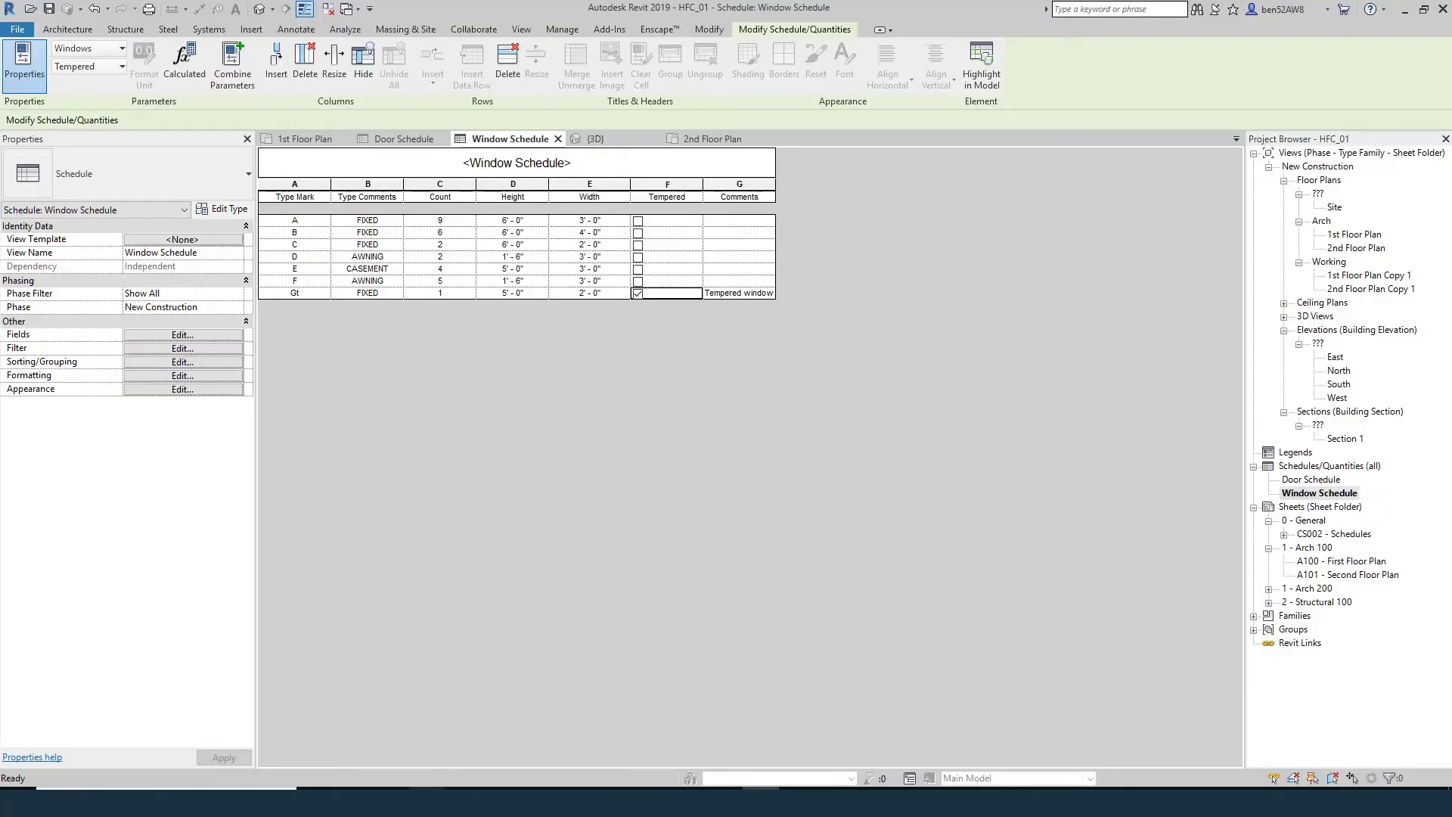
# - Switch to the 2015 International Energy Conservation Code page in the browser and check Table R402.1.2 for the climate zone 4 fenestration U-factor and SHGC
pyautogui.moveTo(427, 801)
pyautogui.click(332, 685)
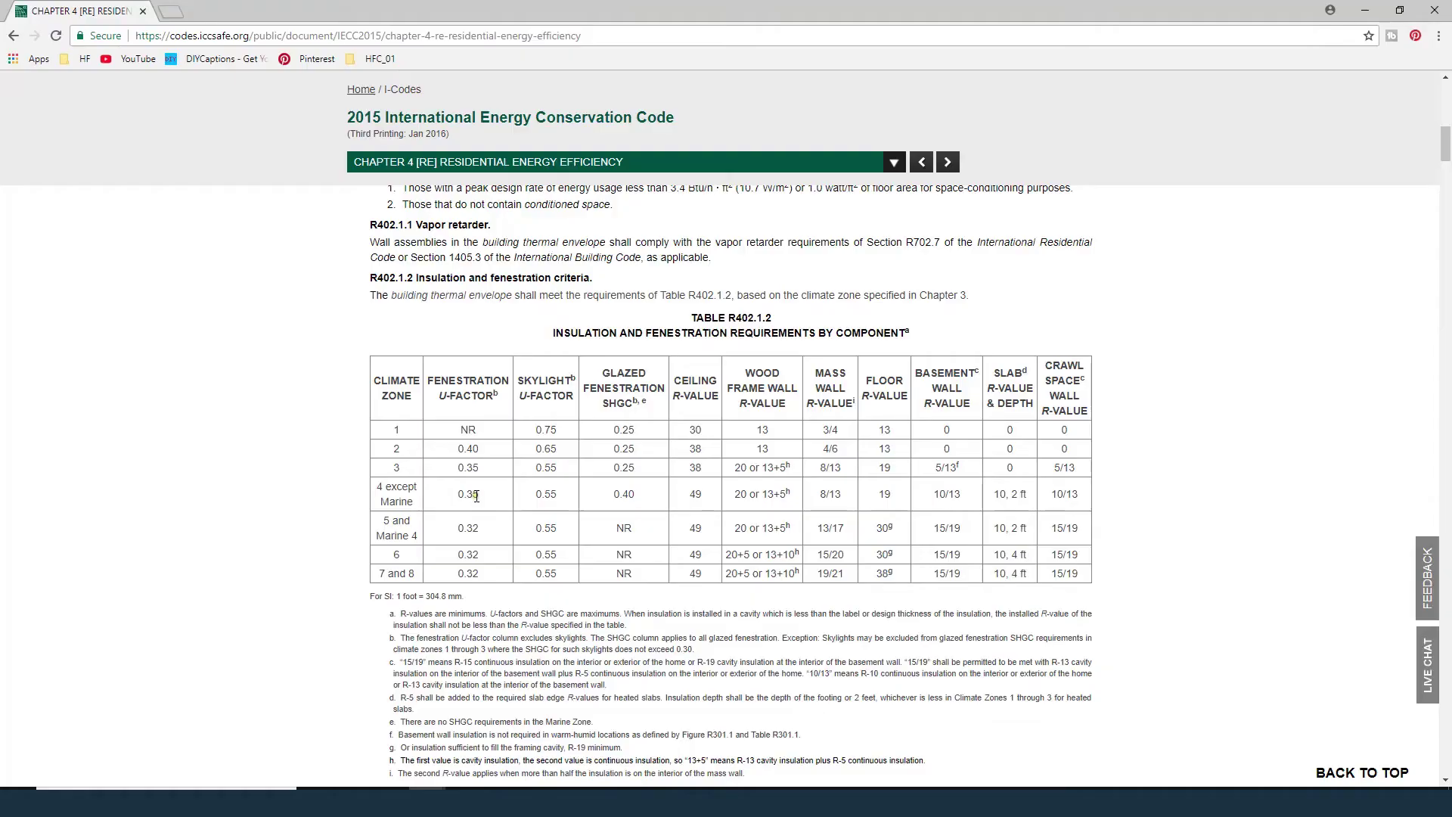
pyautogui.click(477, 496)
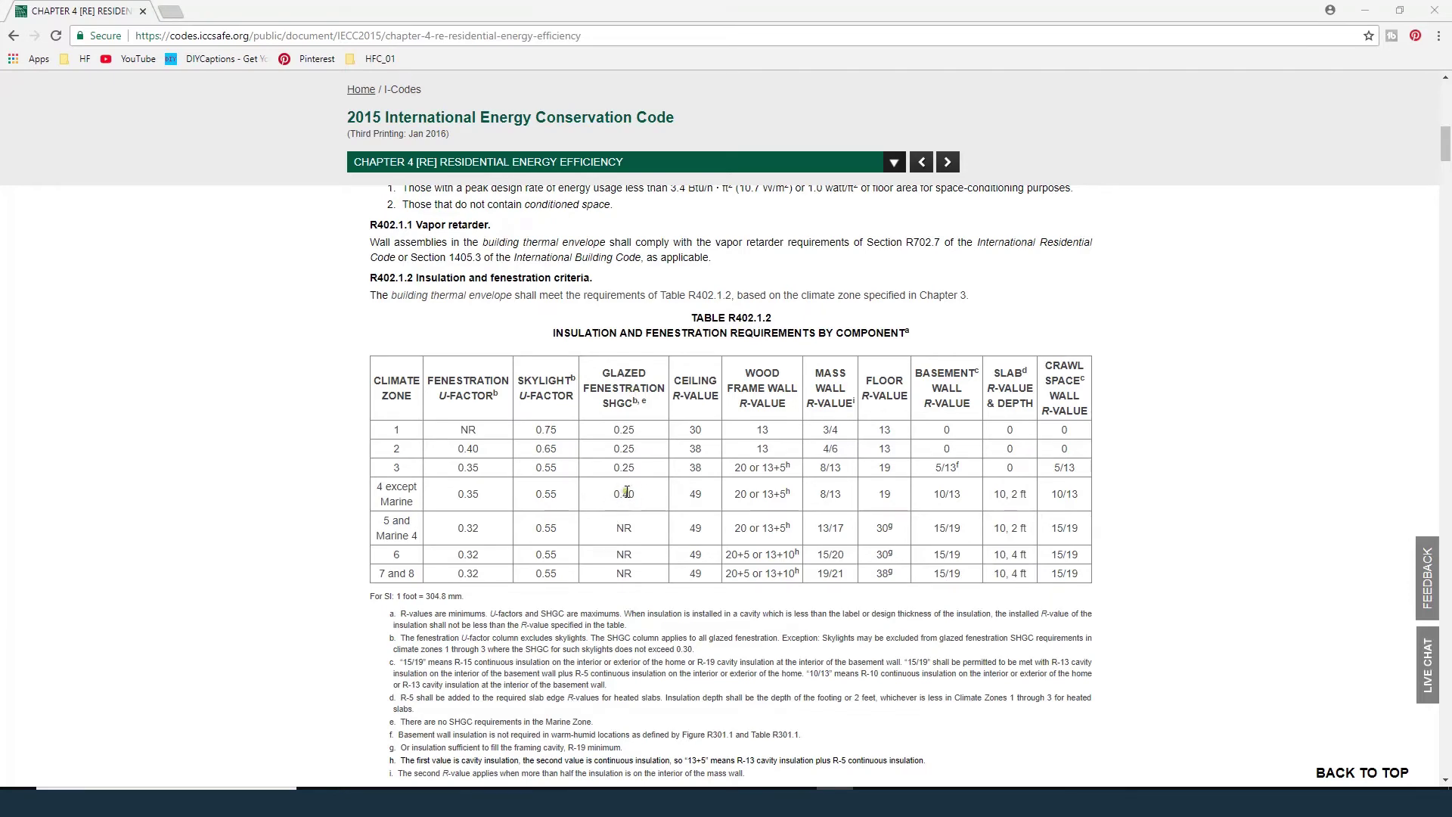
pyautogui.hotkey('alt', 'Tab')
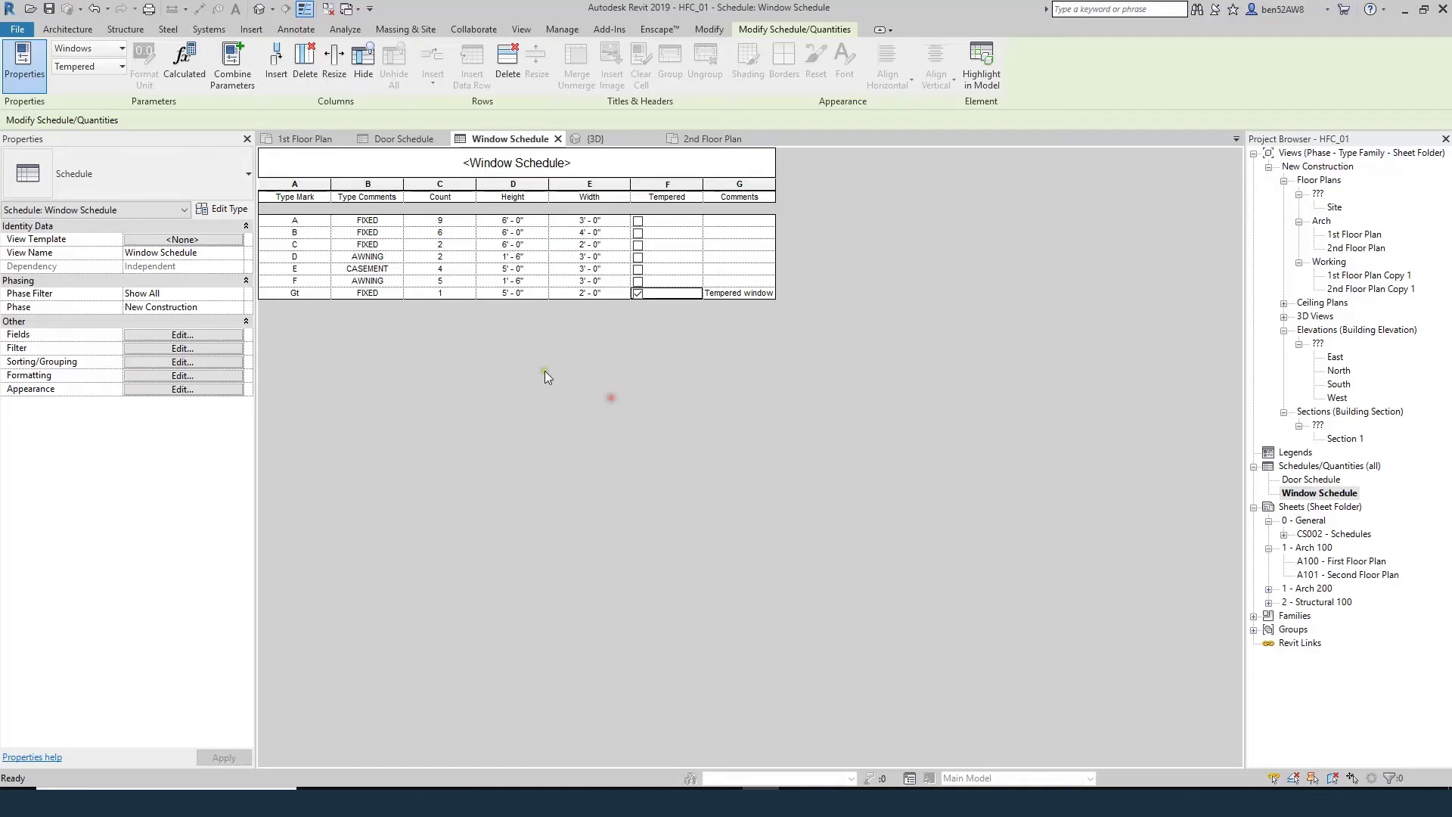
# - In Revit, start a new project parameter named U-Factor as a type parameter of the Number type
pyautogui.click(559, 30)
pyautogui.click(210, 57)
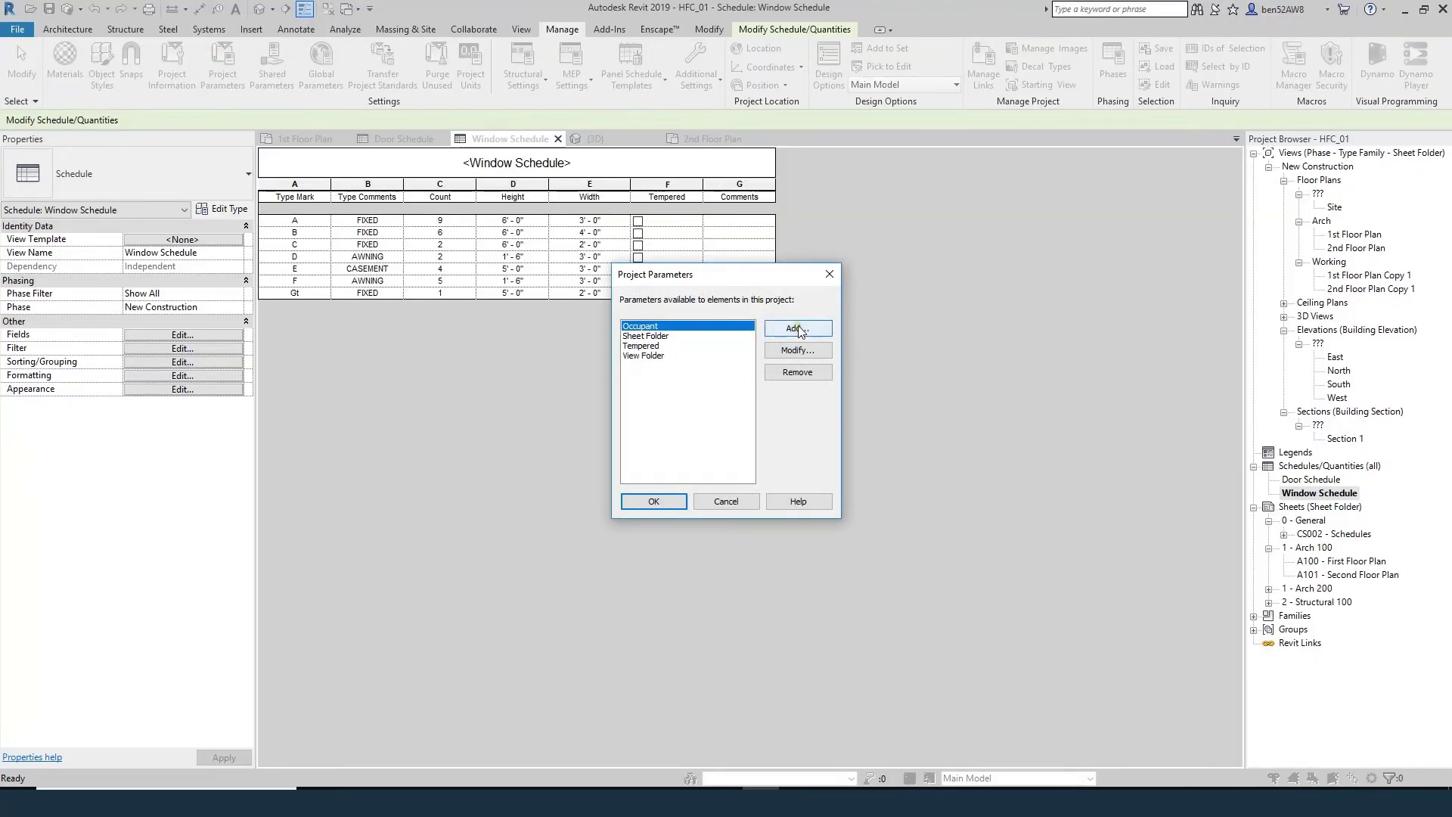
pyautogui.click(799, 329)
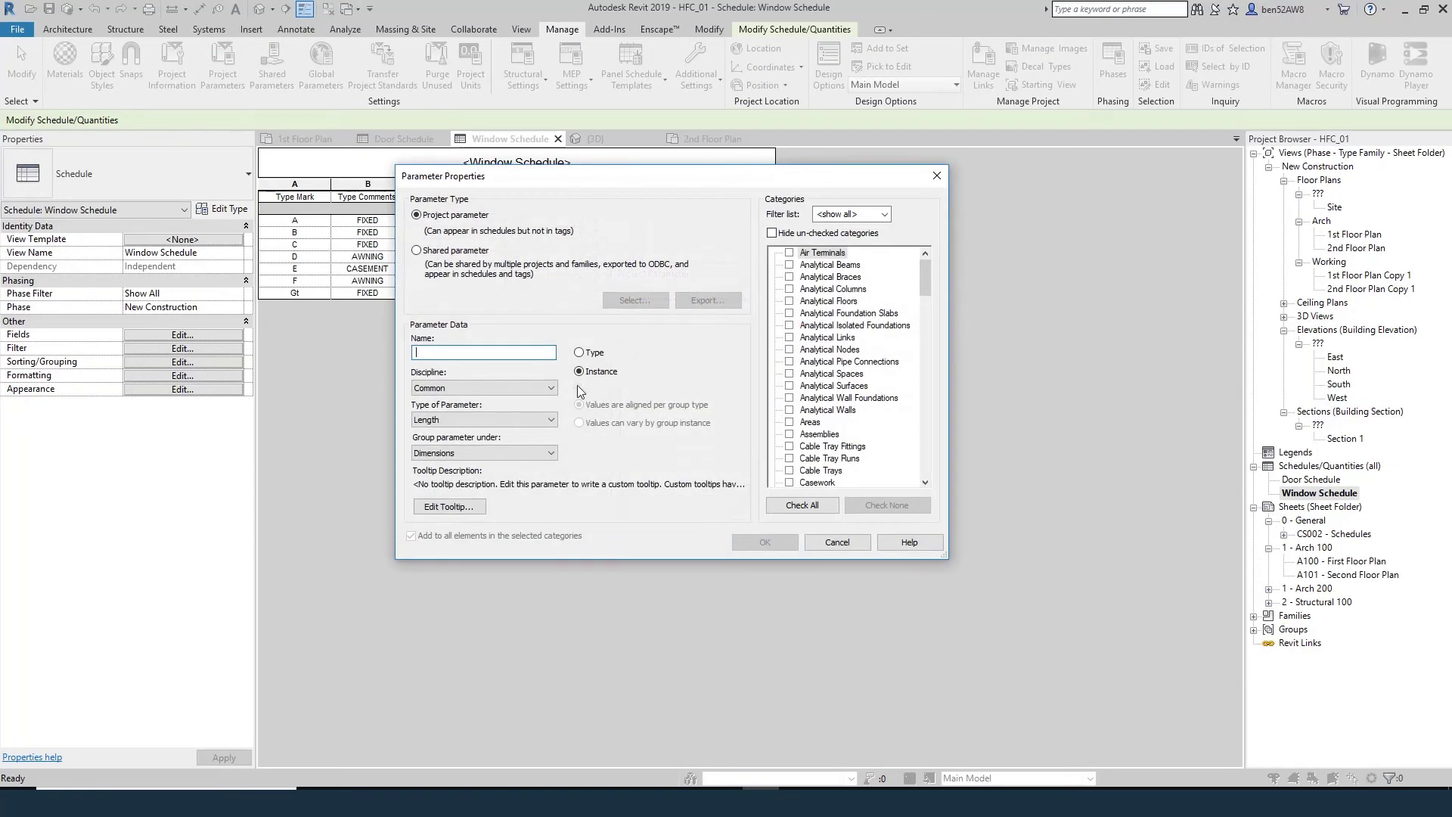
pyautogui.click(593, 353)
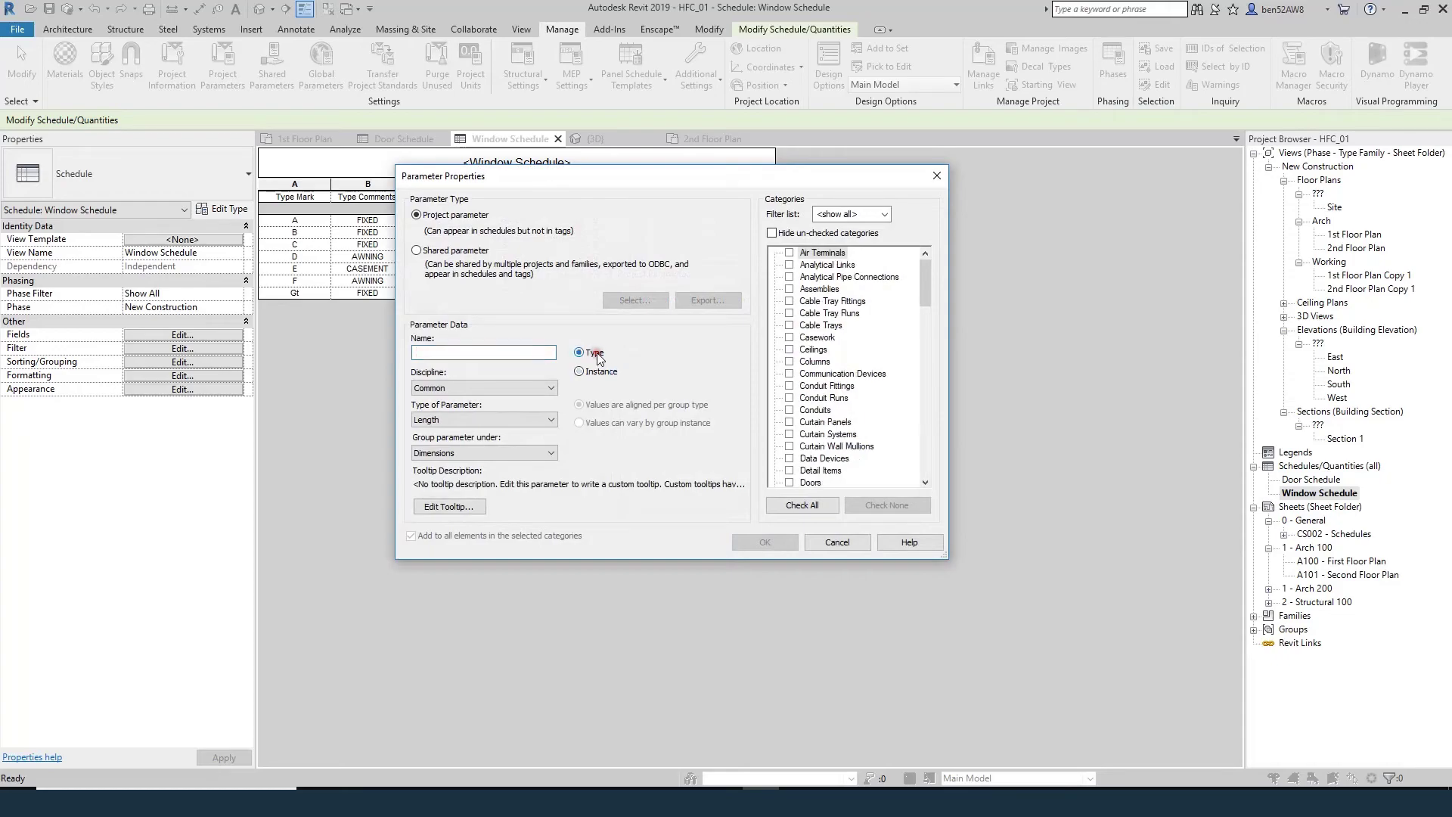
pyautogui.click(495, 353)
pyautogui.write('U-Factor')
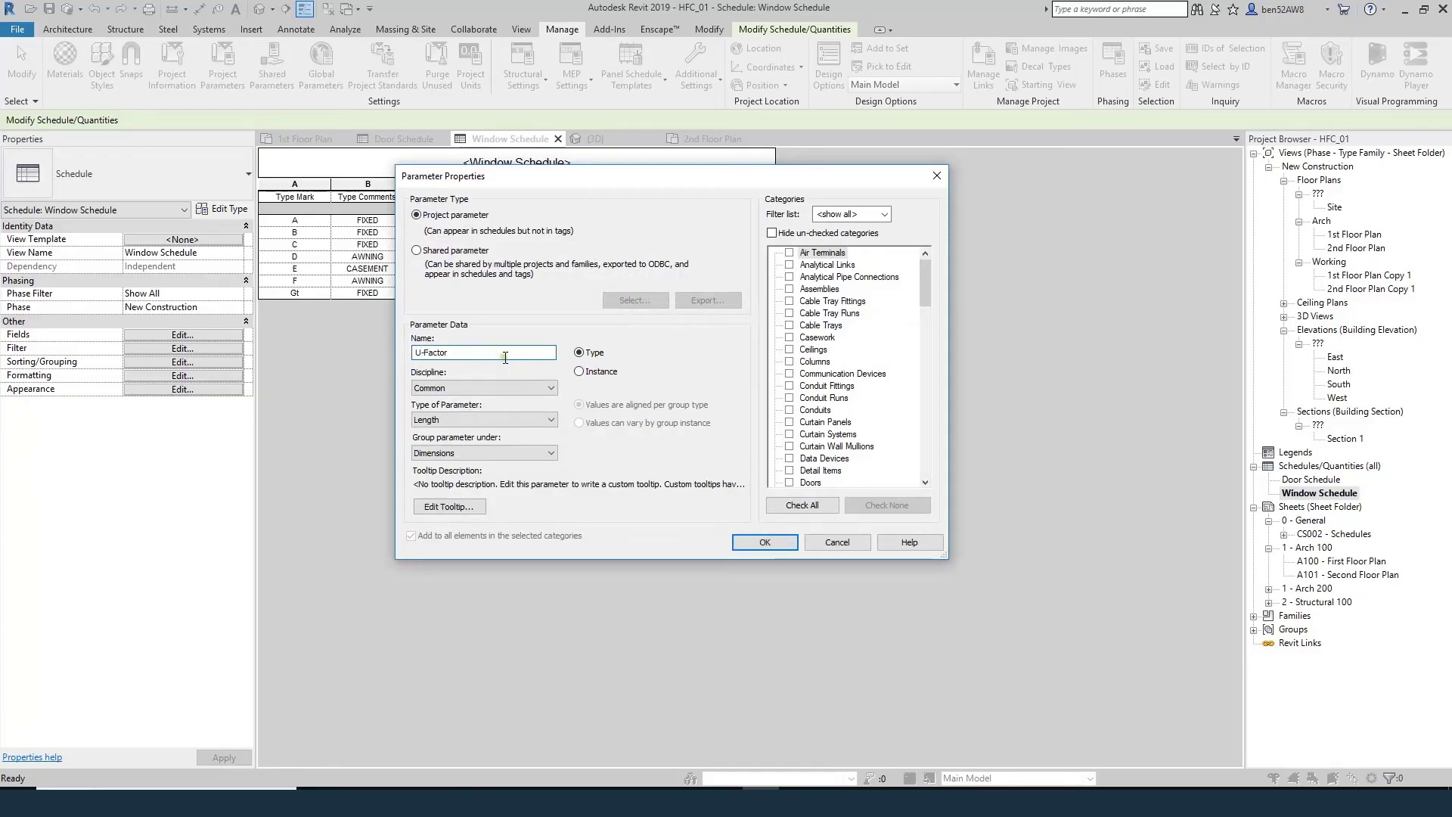
pyautogui.press('Tab')
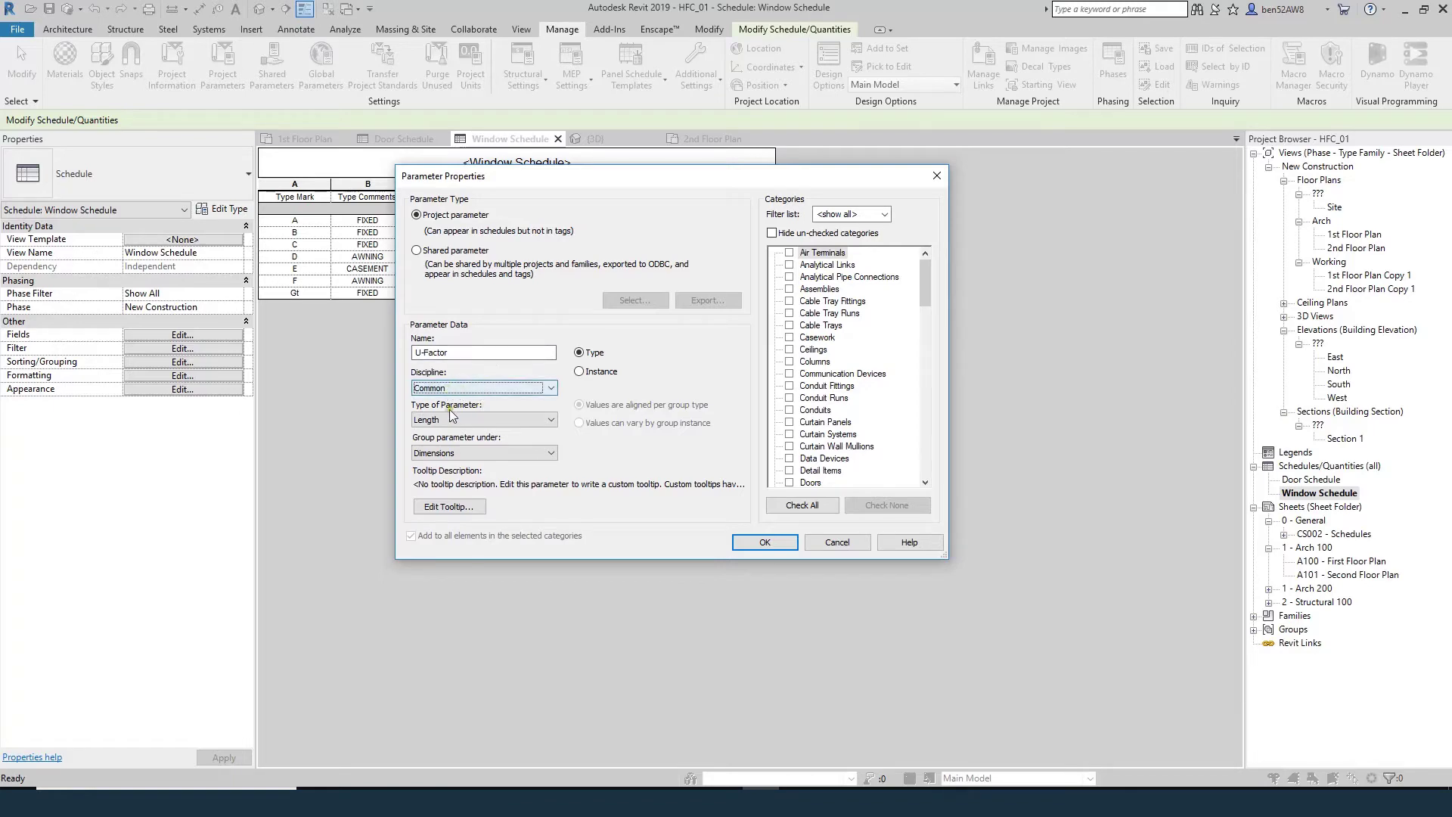
pyautogui.click(454, 419)
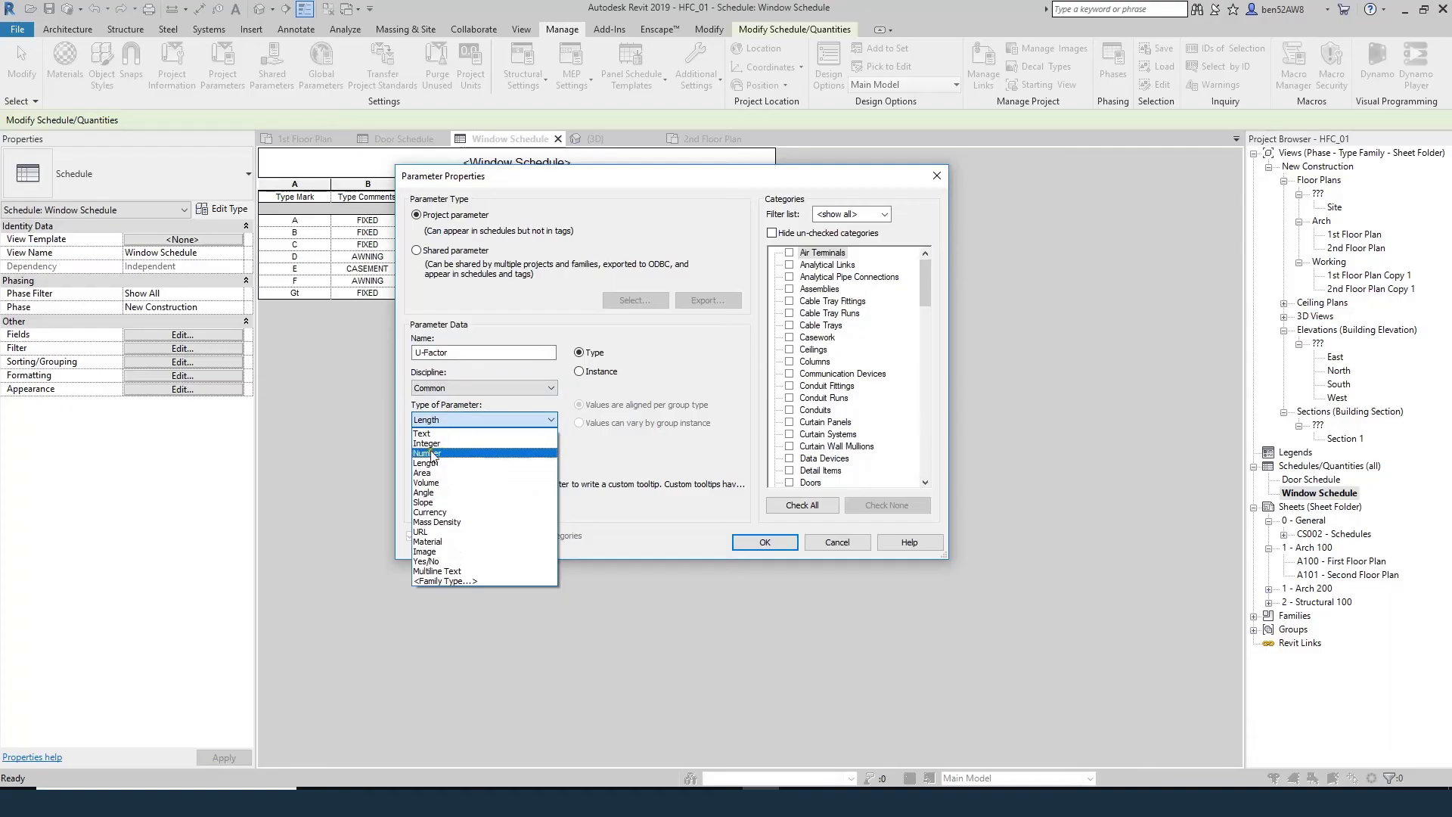
pyautogui.click(430, 453)
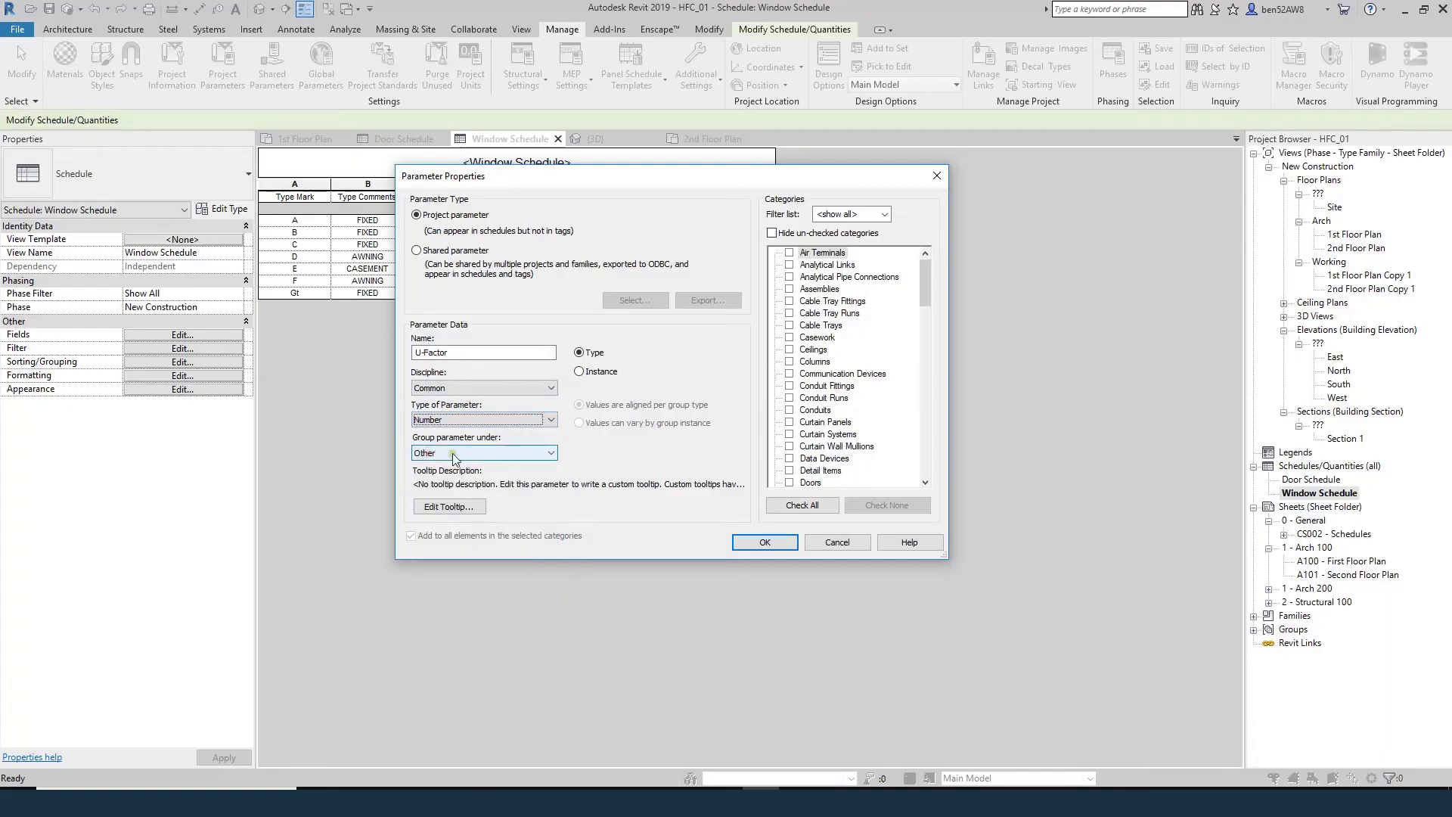
# - Assign the U-Factor parameter to the Windows category and add it to the project parameters
pyautogui.click(845, 424)
pyautogui.scroll(-20, 845, 424)
pyautogui.click(790, 460)
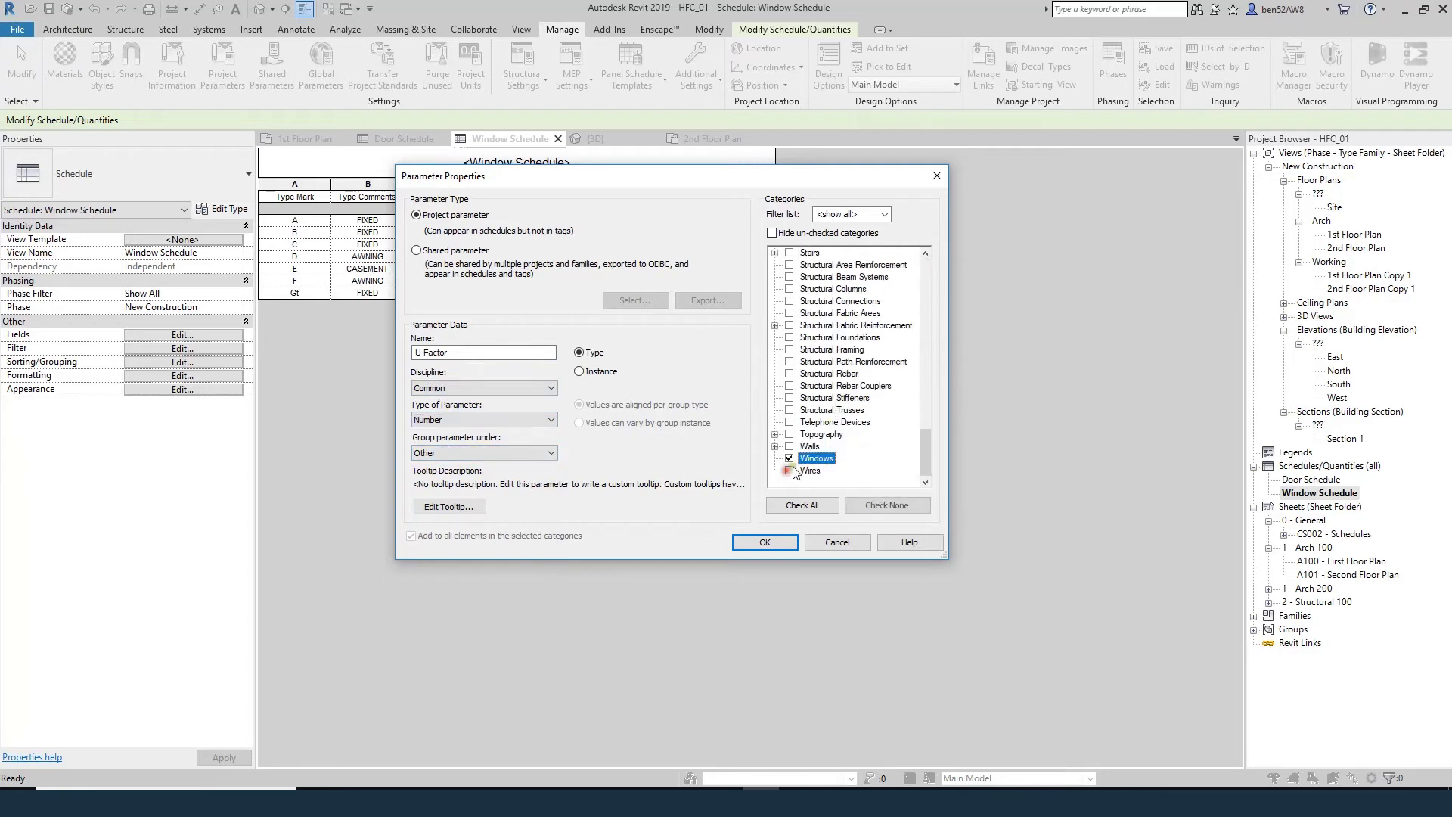
pyautogui.click(766, 543)
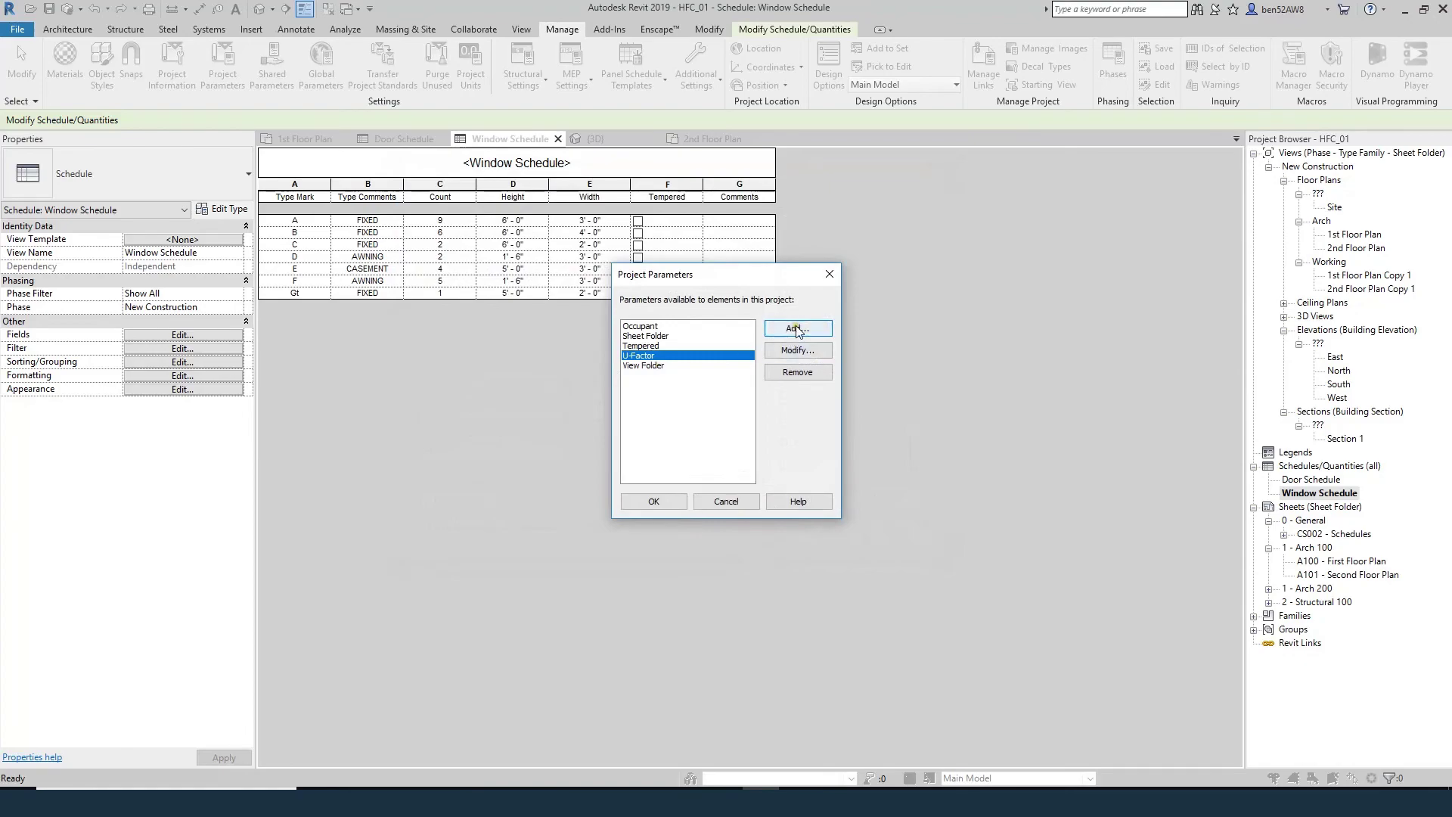
# - Add a second project parameter named SHGC as a Number type parameter for the Windows category
pyautogui.click(797, 329)
pyautogui.write('S')
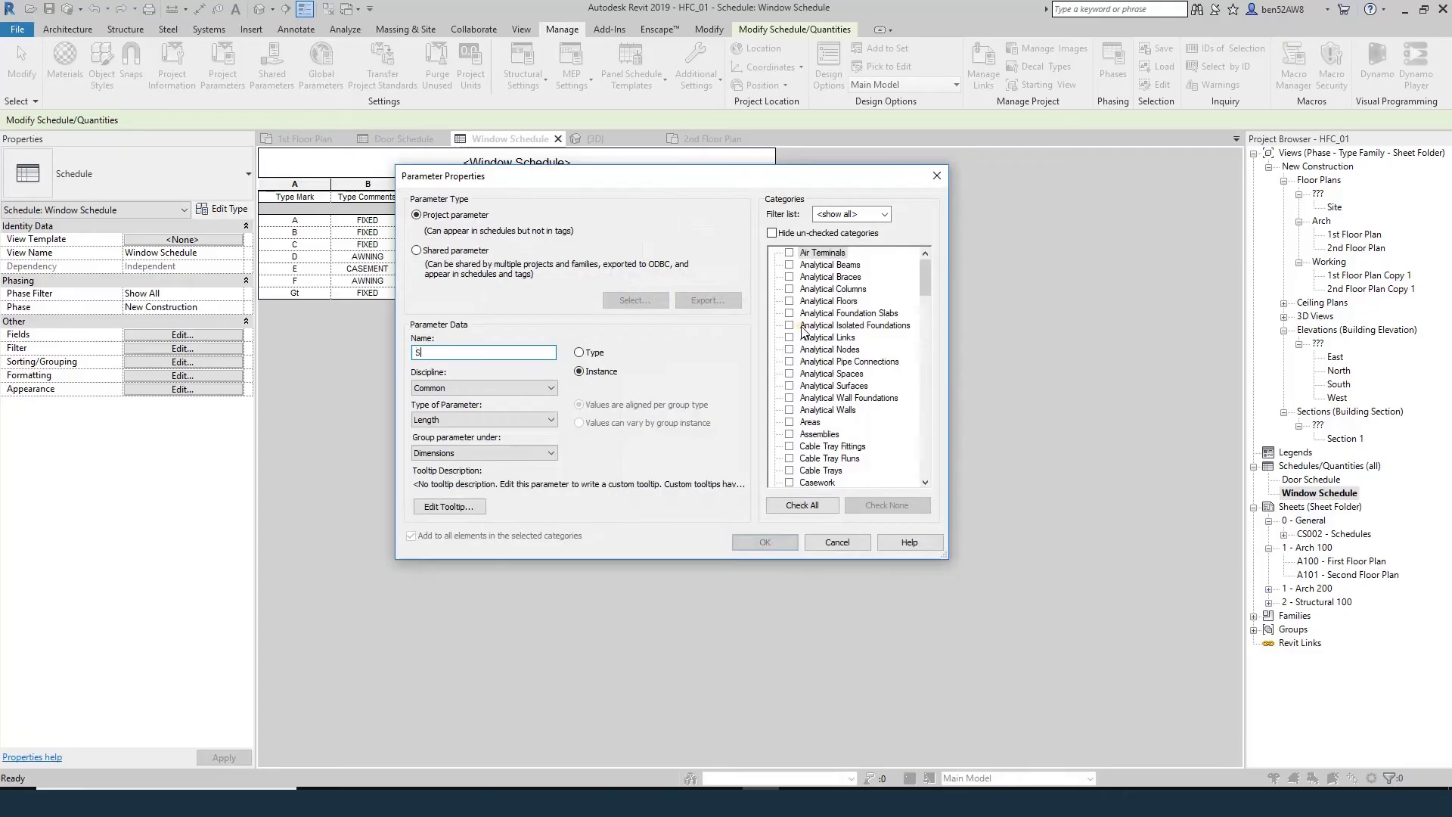
pyautogui.write('HGC')
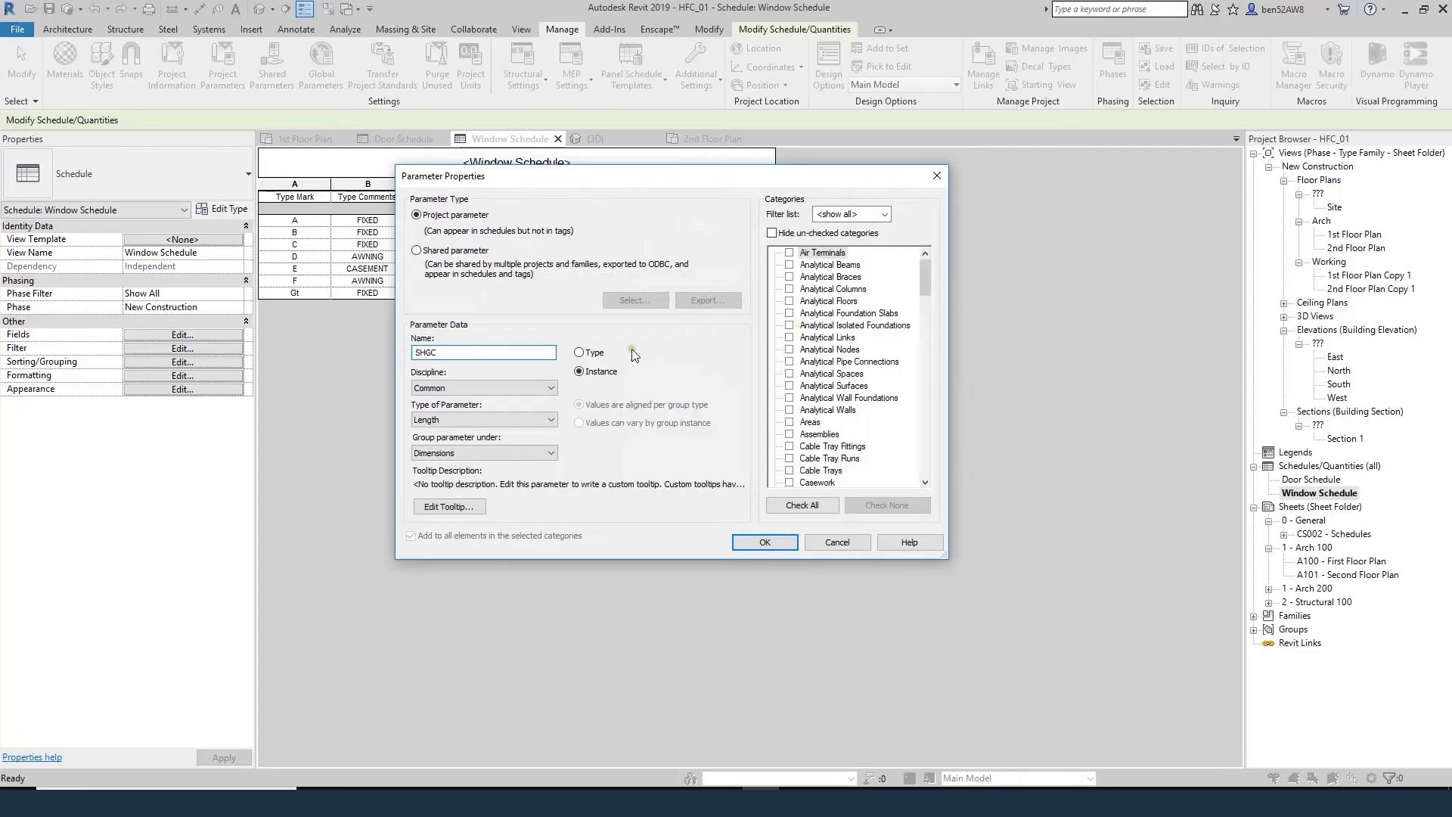
pyautogui.click(579, 353)
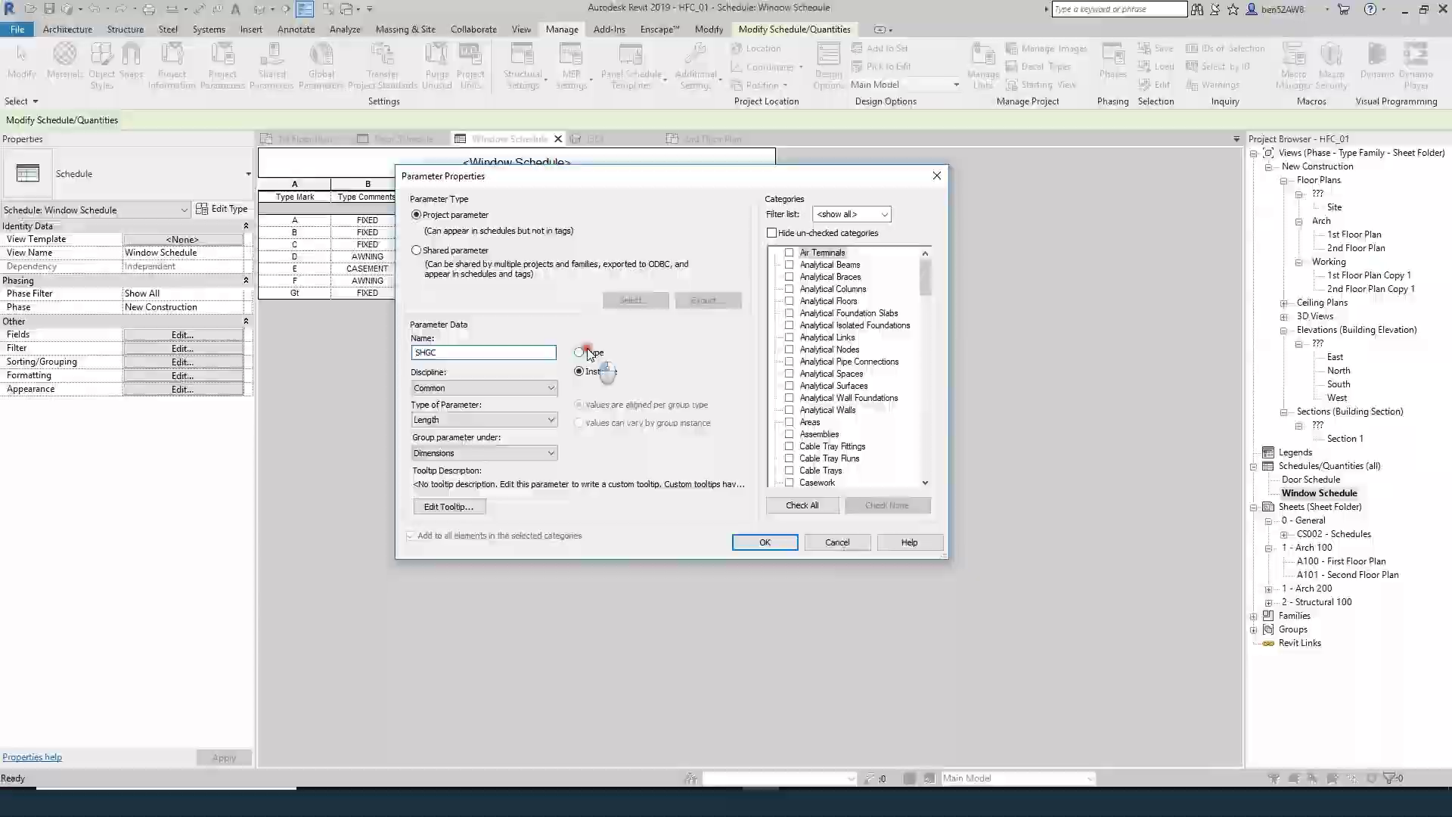
pyautogui.click(451, 421)
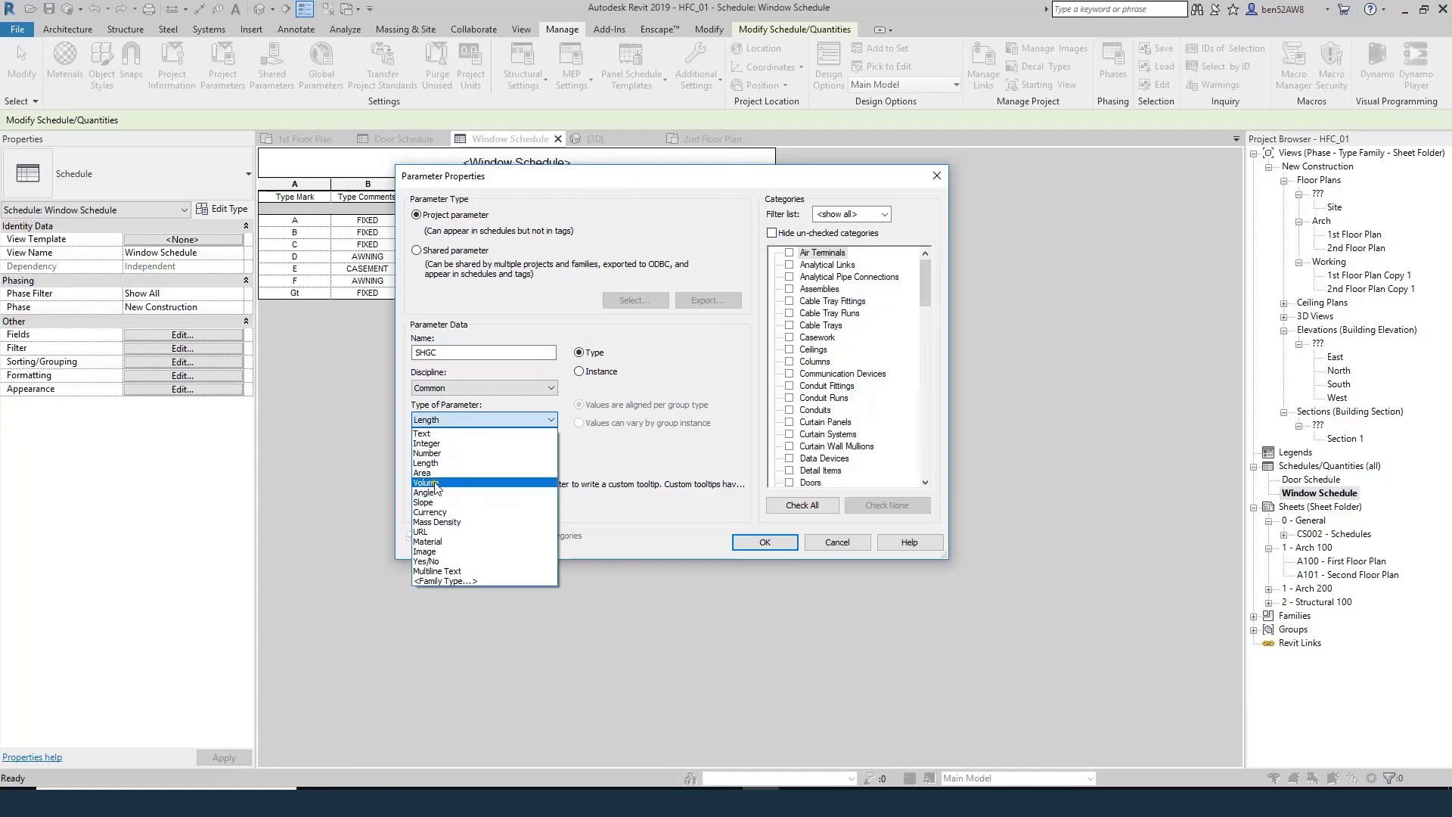
pyautogui.click(441, 453)
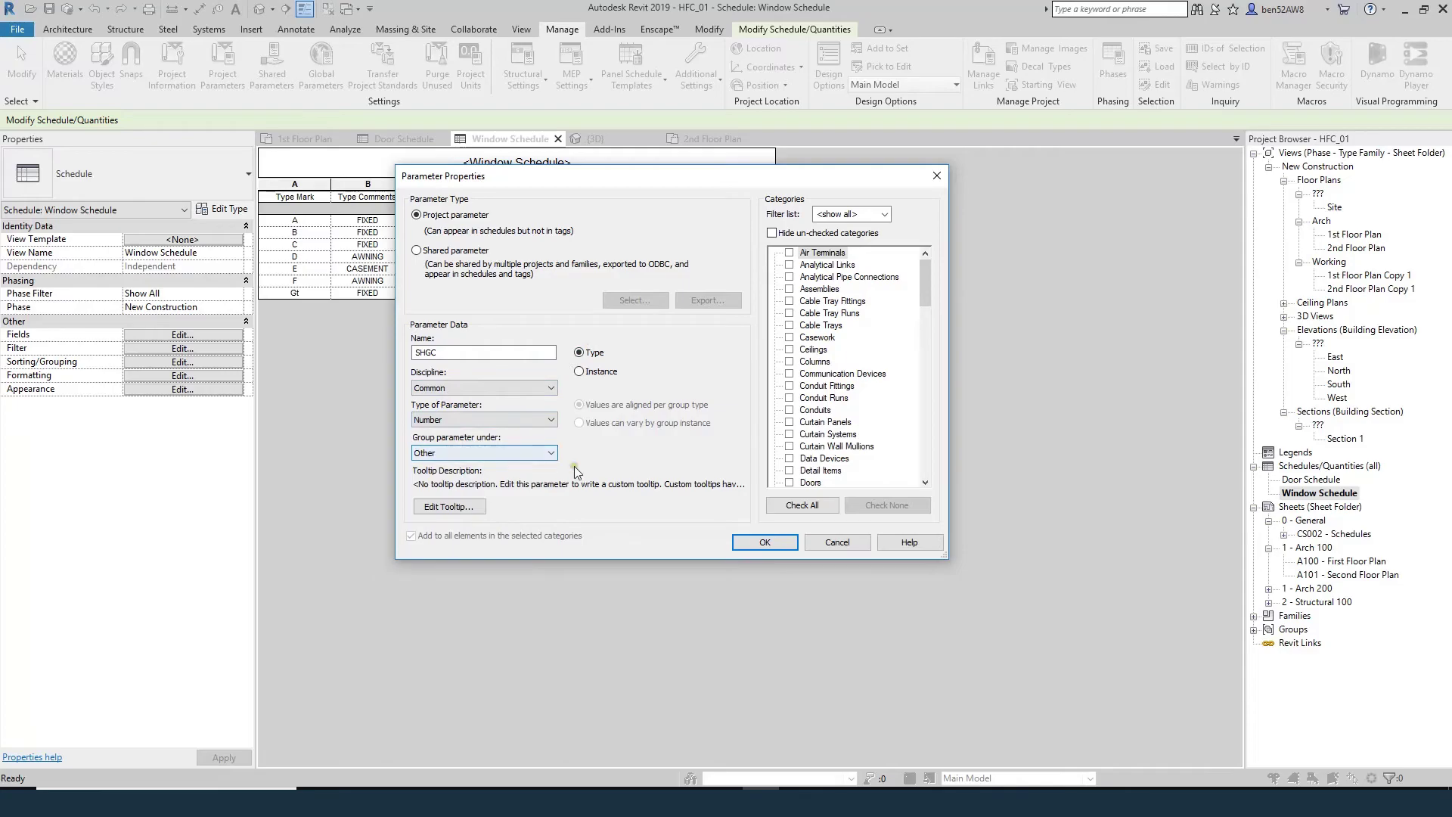
pyautogui.click(841, 426)
pyautogui.scroll(-15, 841, 439)
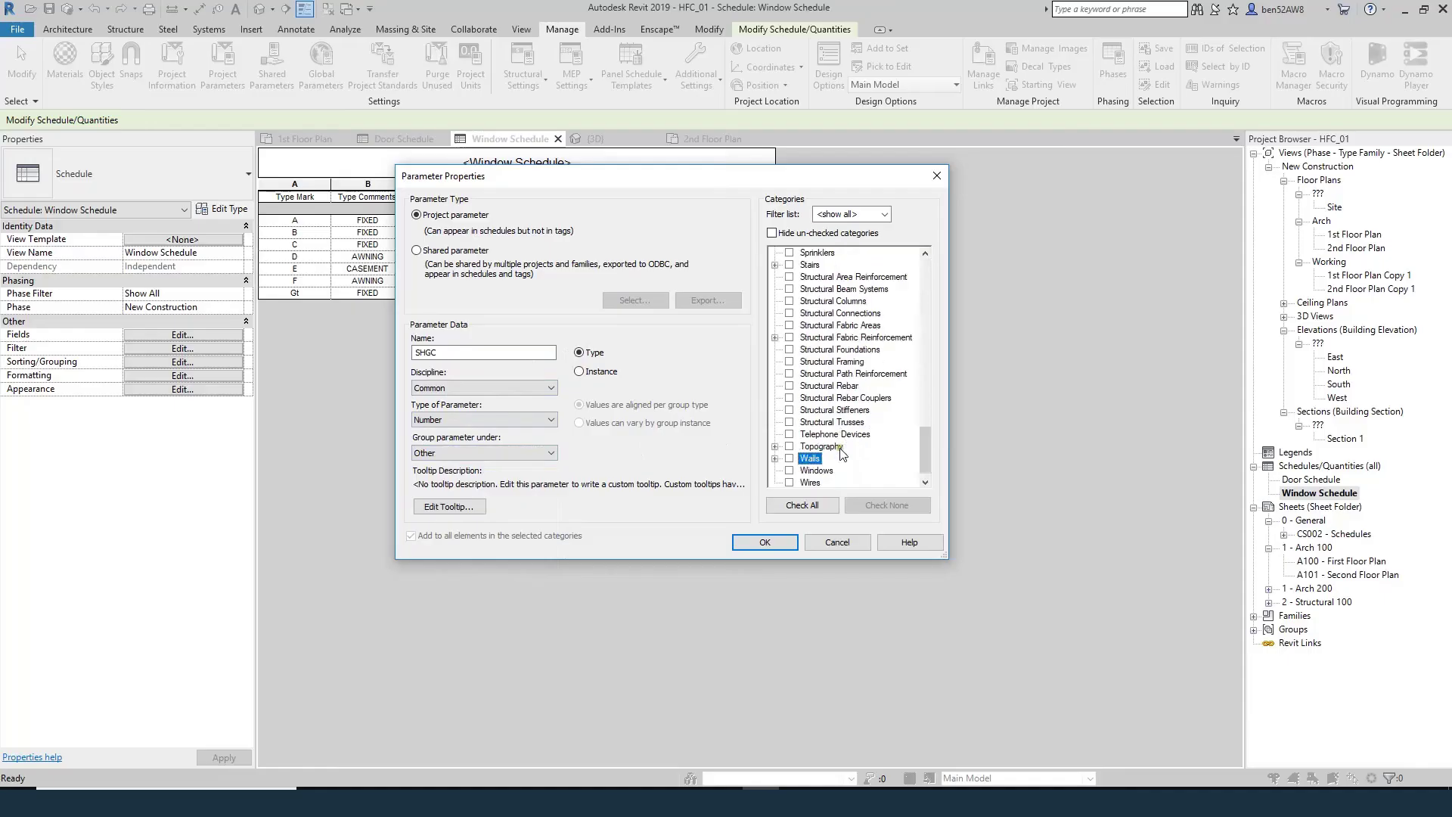
pyautogui.click(789, 467)
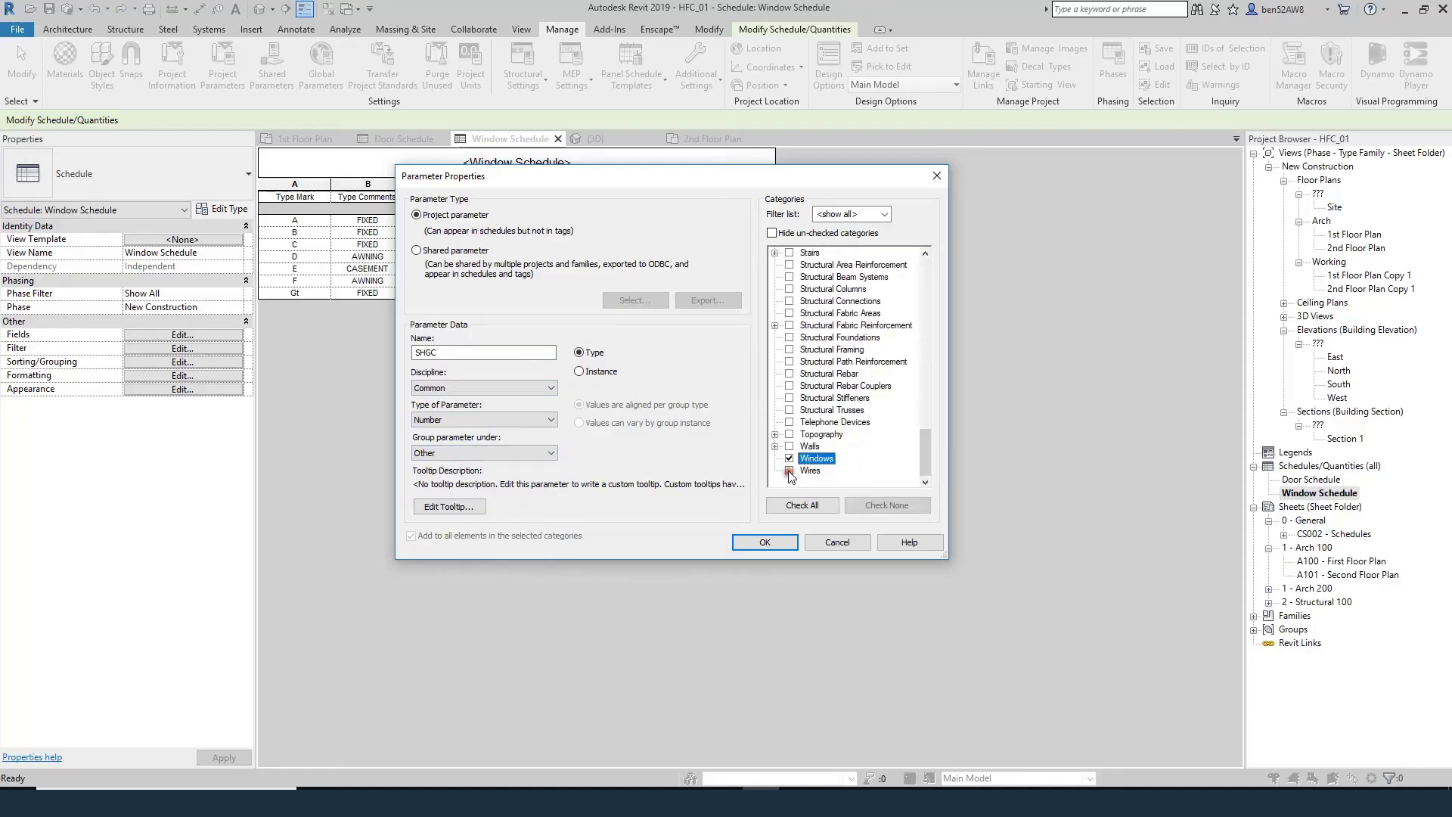
pyautogui.click(766, 543)
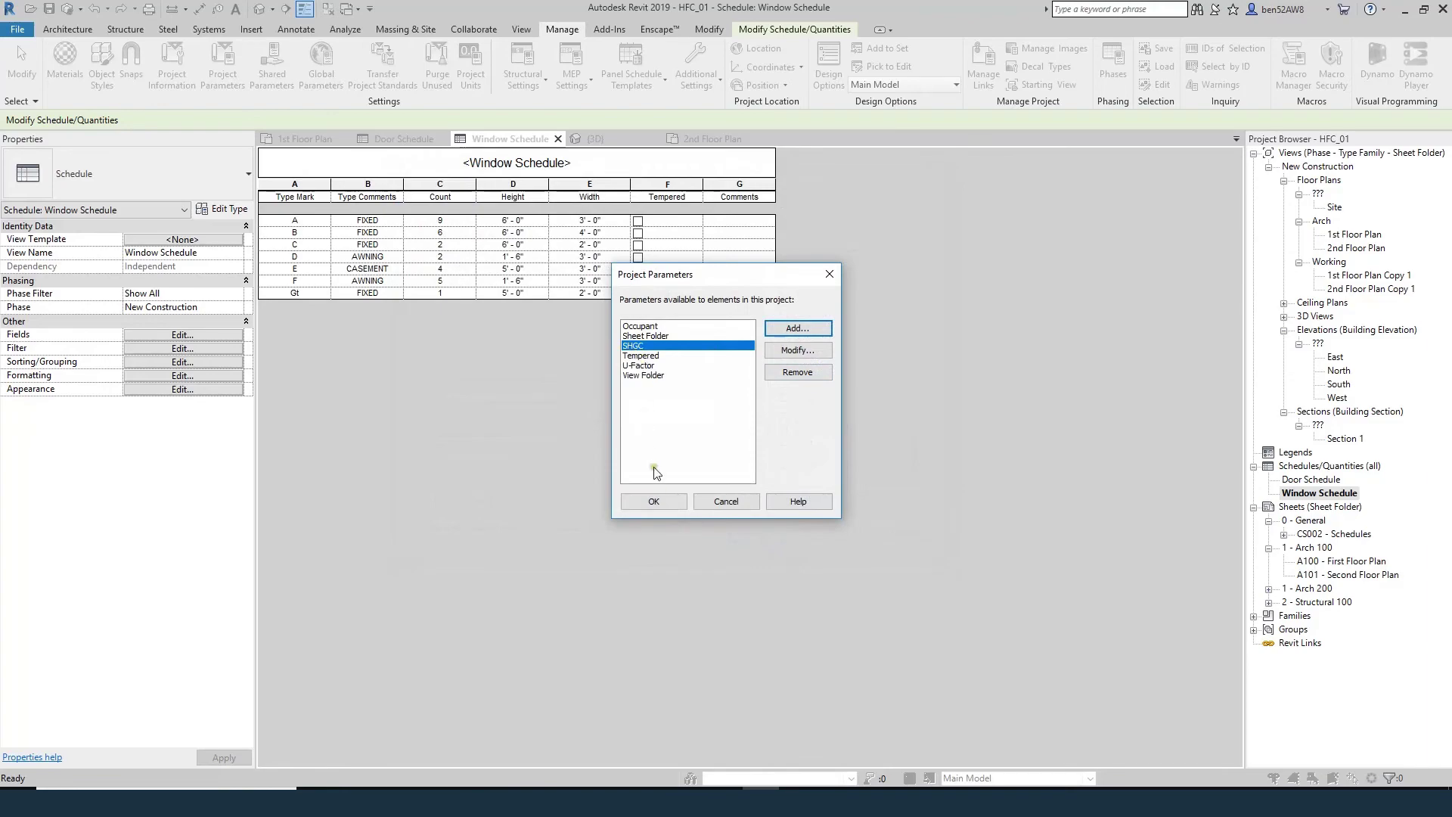
pyautogui.click(653, 502)
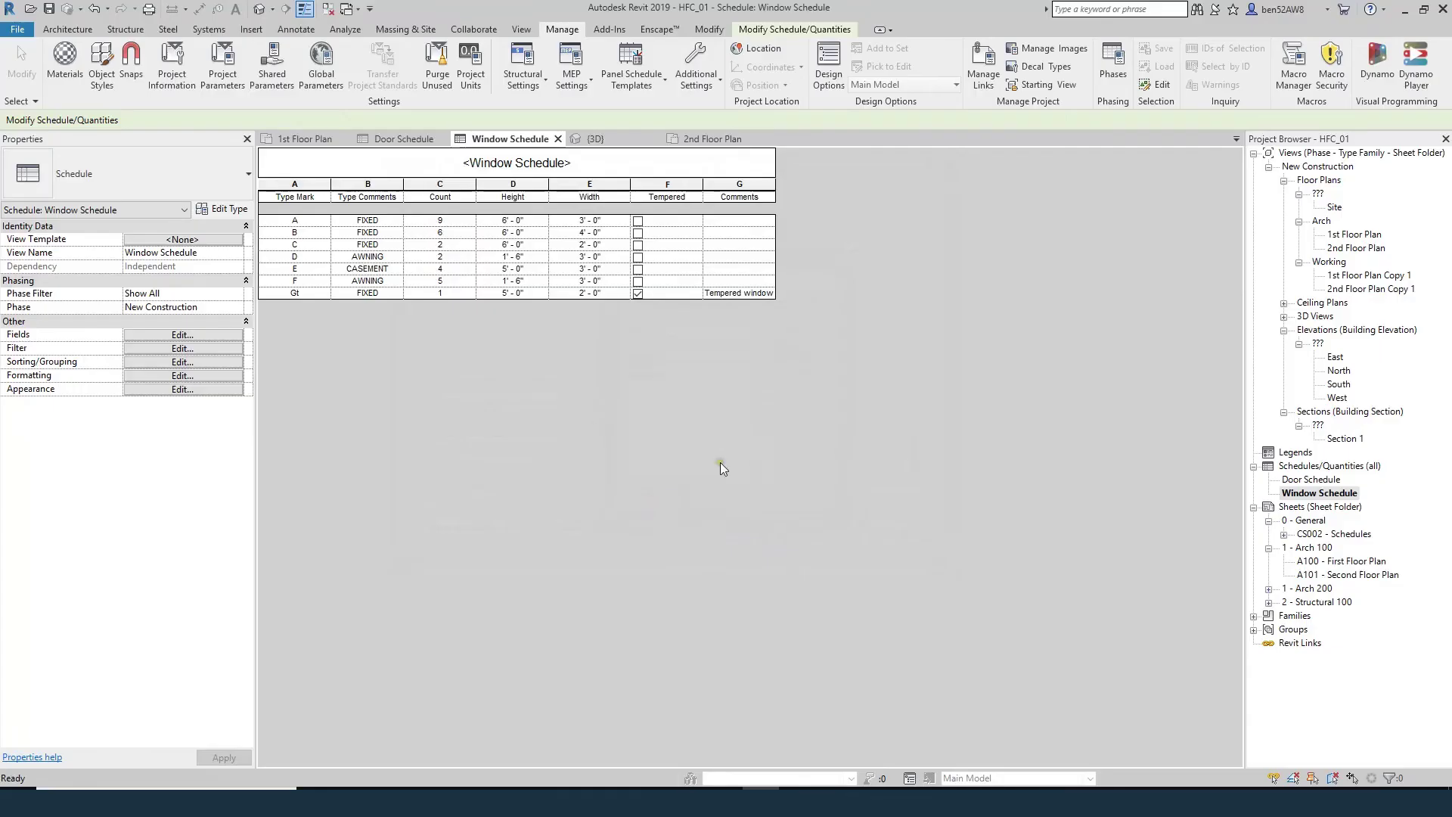
# - Add the SHGC and U-Factor fields to the window schedule and place them above Comments
pyautogui.click(176, 337)
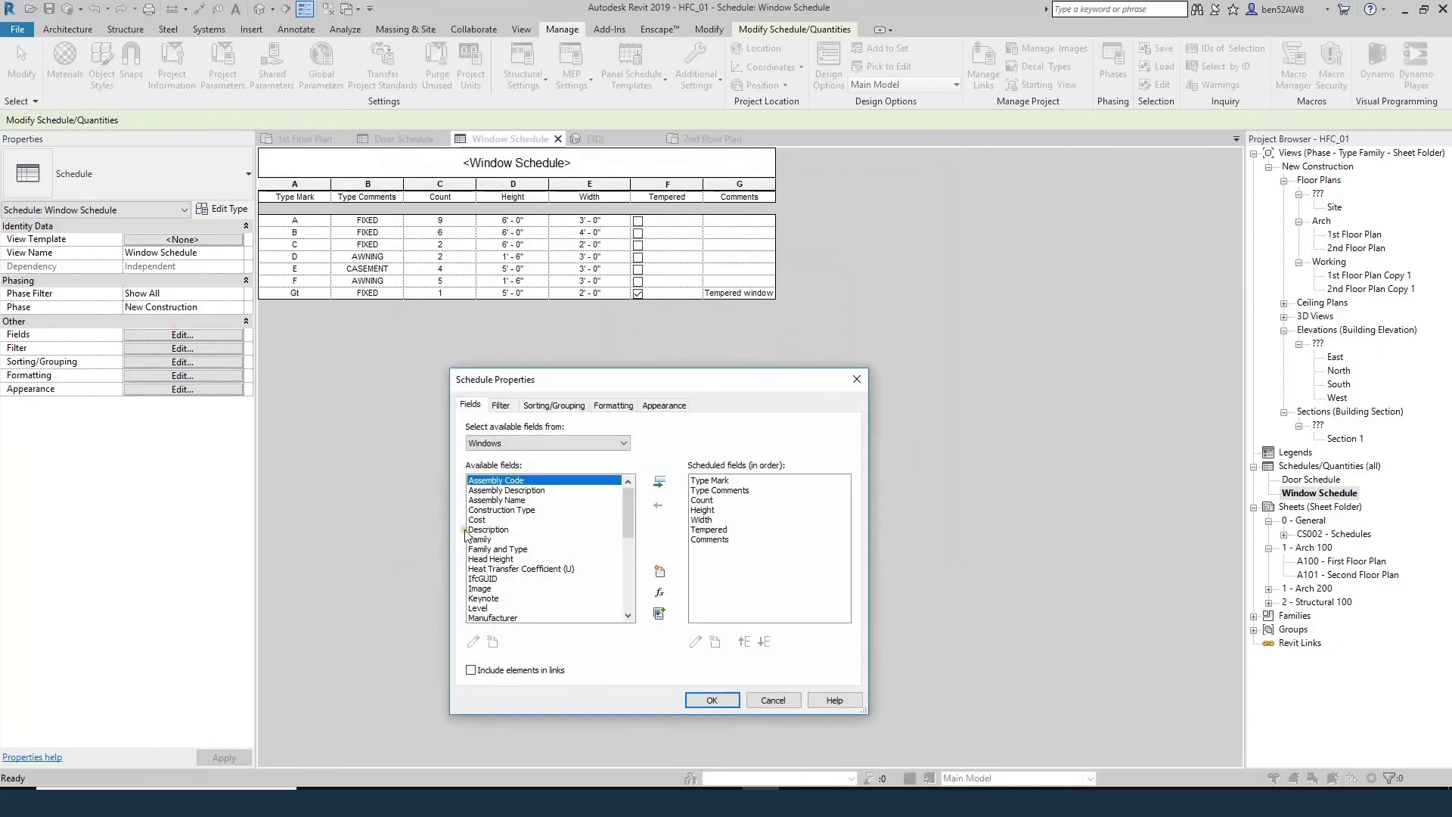
pyautogui.scroll(-10, 527, 588)
pyautogui.scroll(-1, 527, 588)
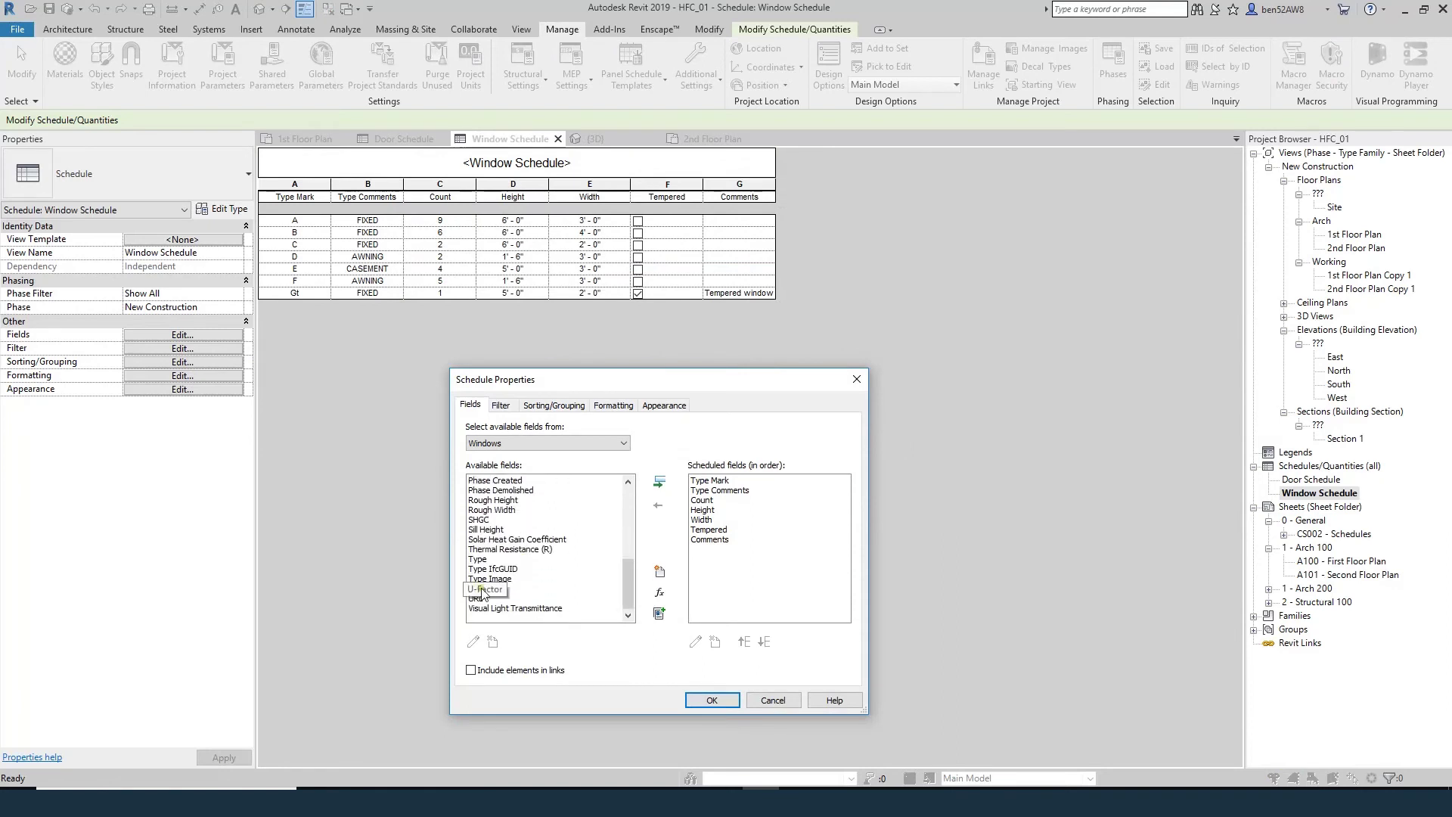
pyautogui.click(487, 589)
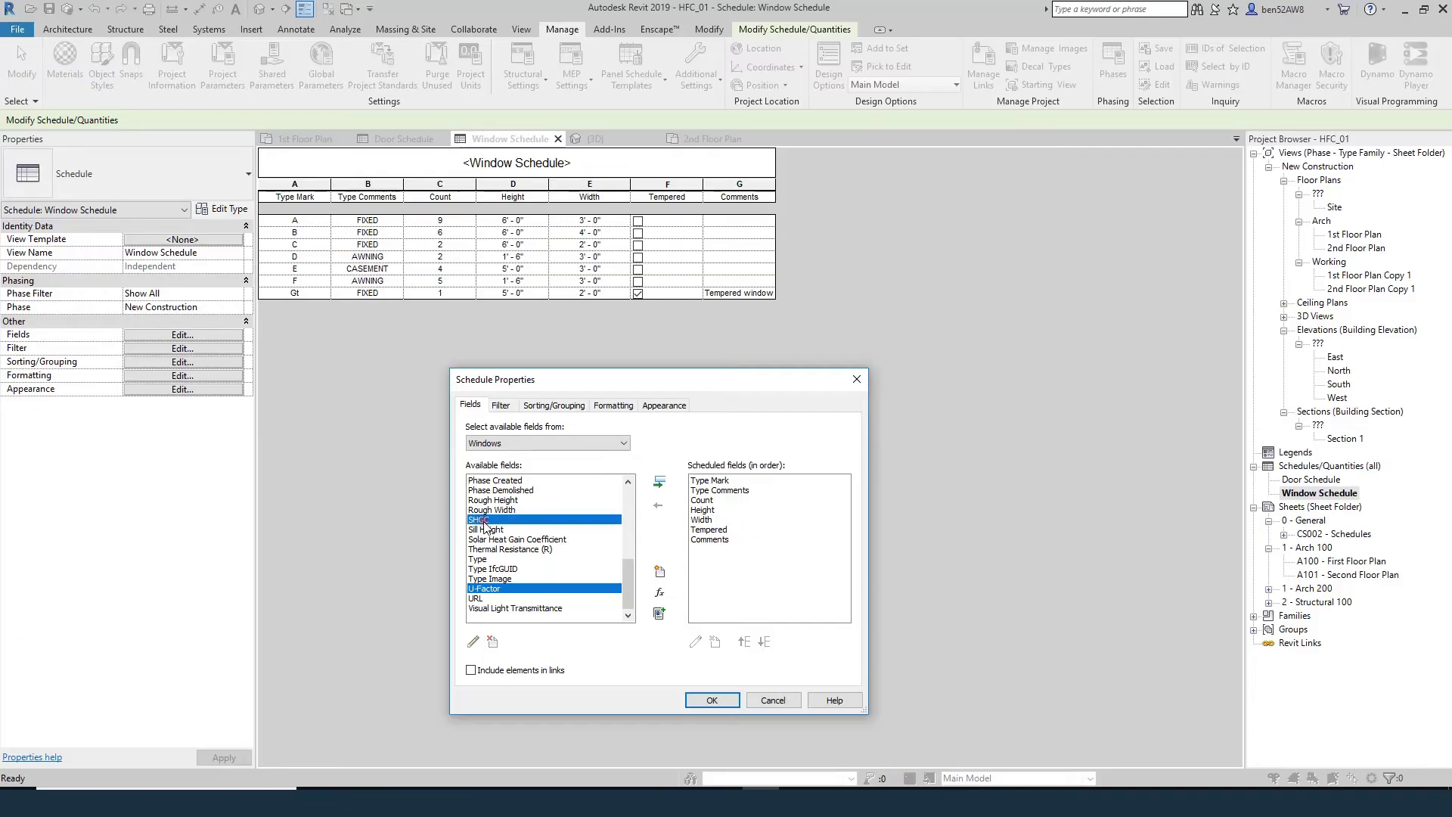
pyautogui.click(659, 481)
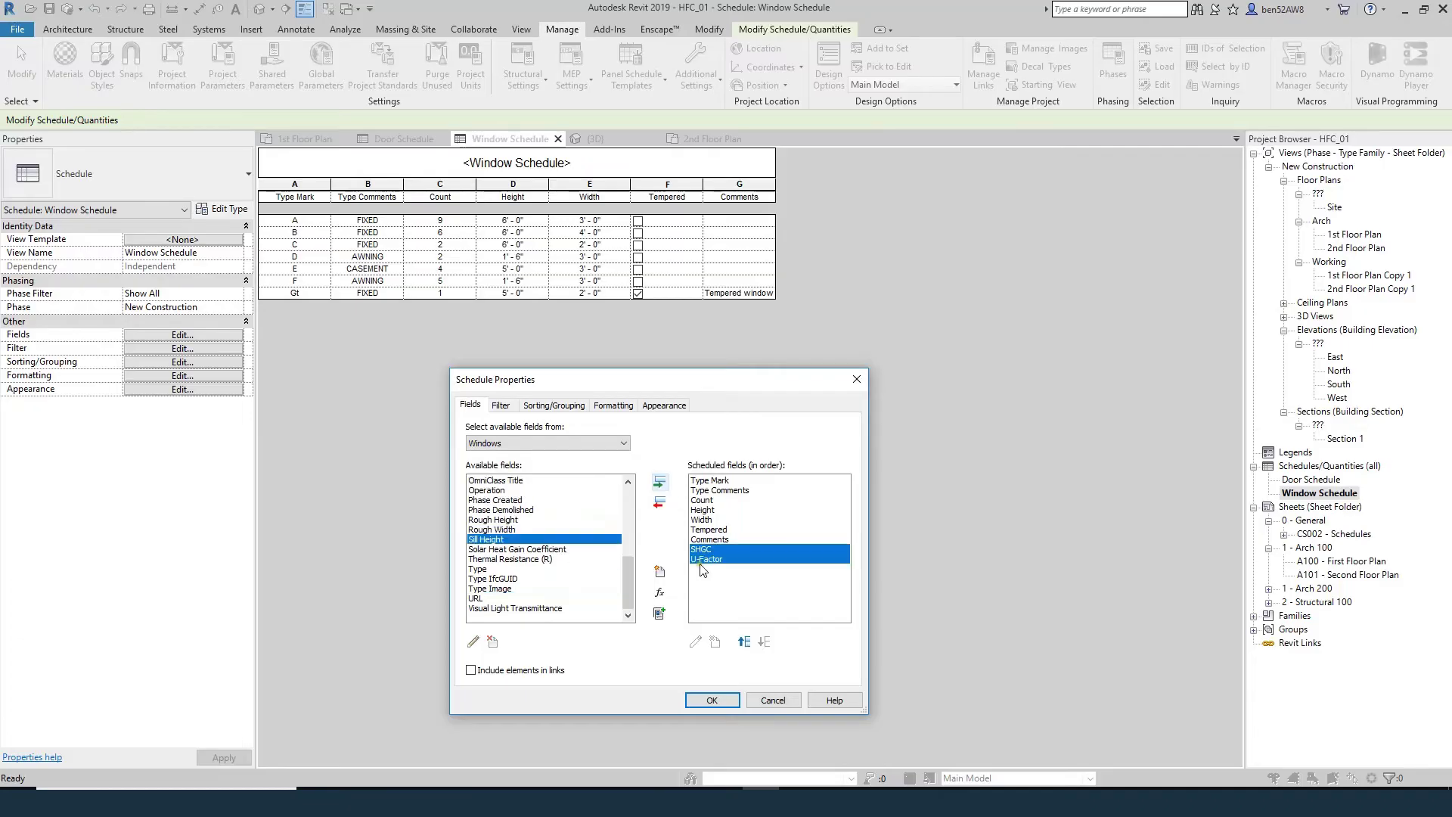
pyautogui.click(745, 642)
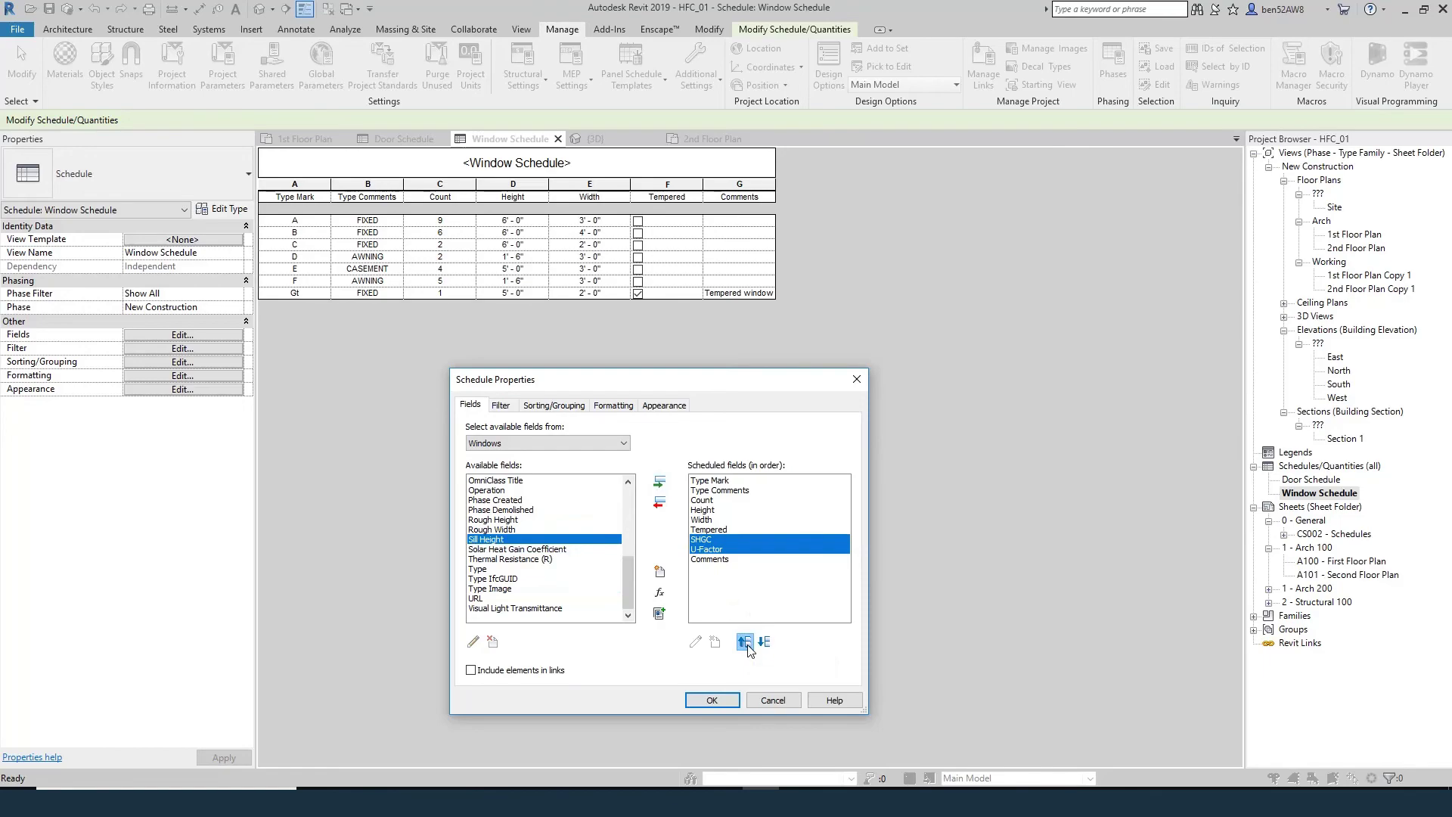
pyautogui.click(712, 700)
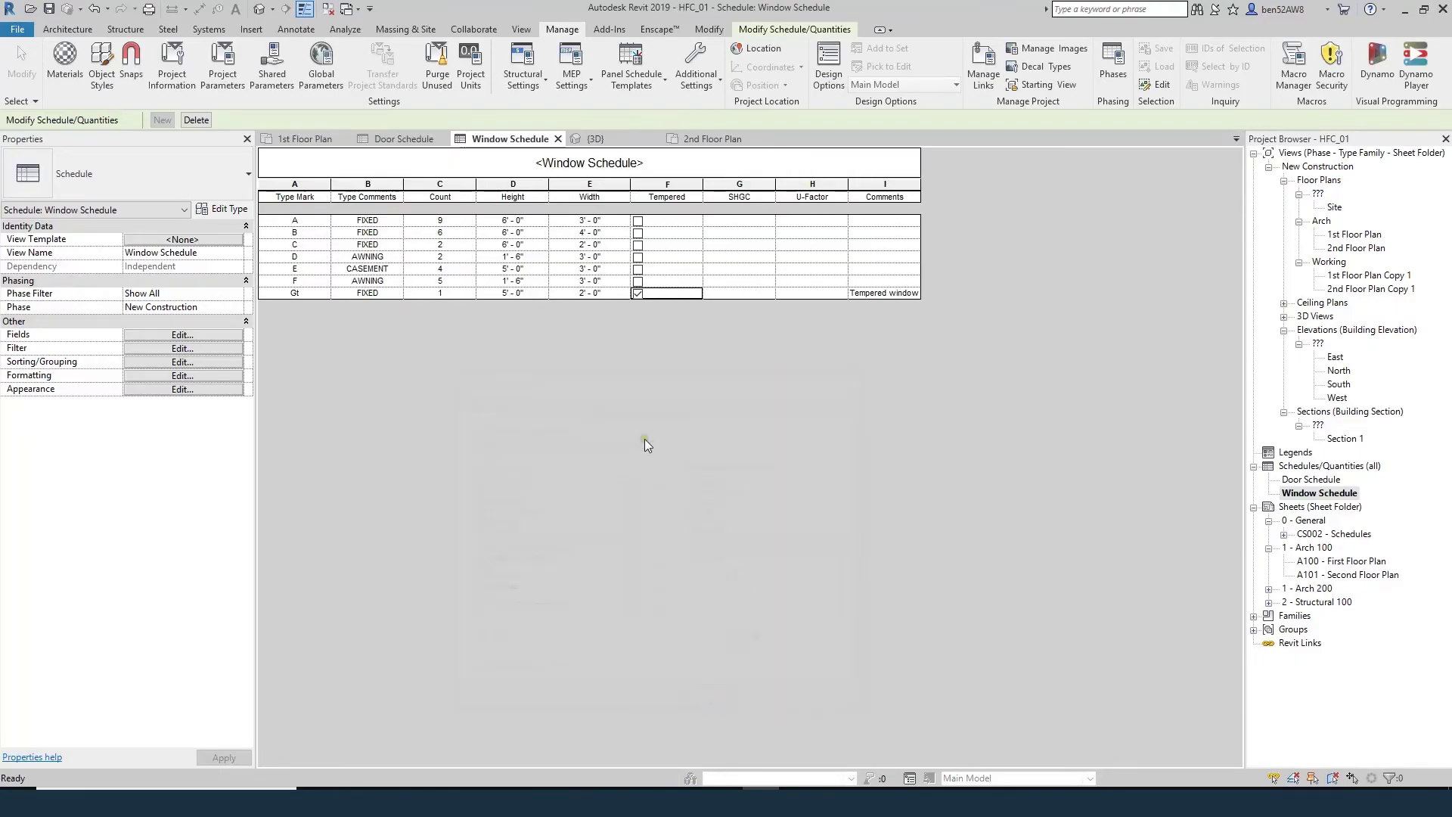
# - For type mark A, set SHGC to .4 and U-Factor to .35, applying both to all elements of the type
pyautogui.click(744, 224)
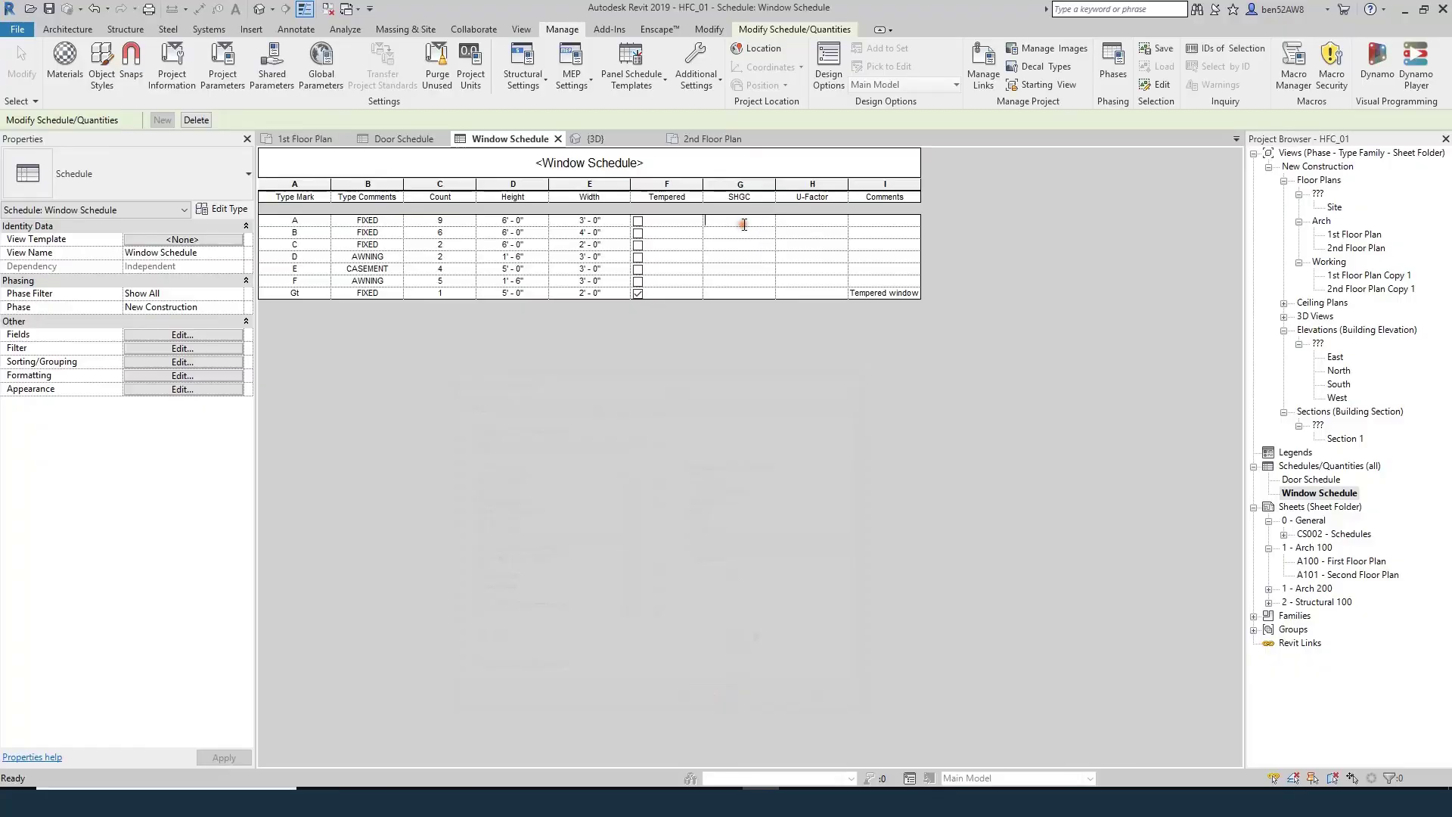
pyautogui.write('.4')
pyautogui.press('Return')
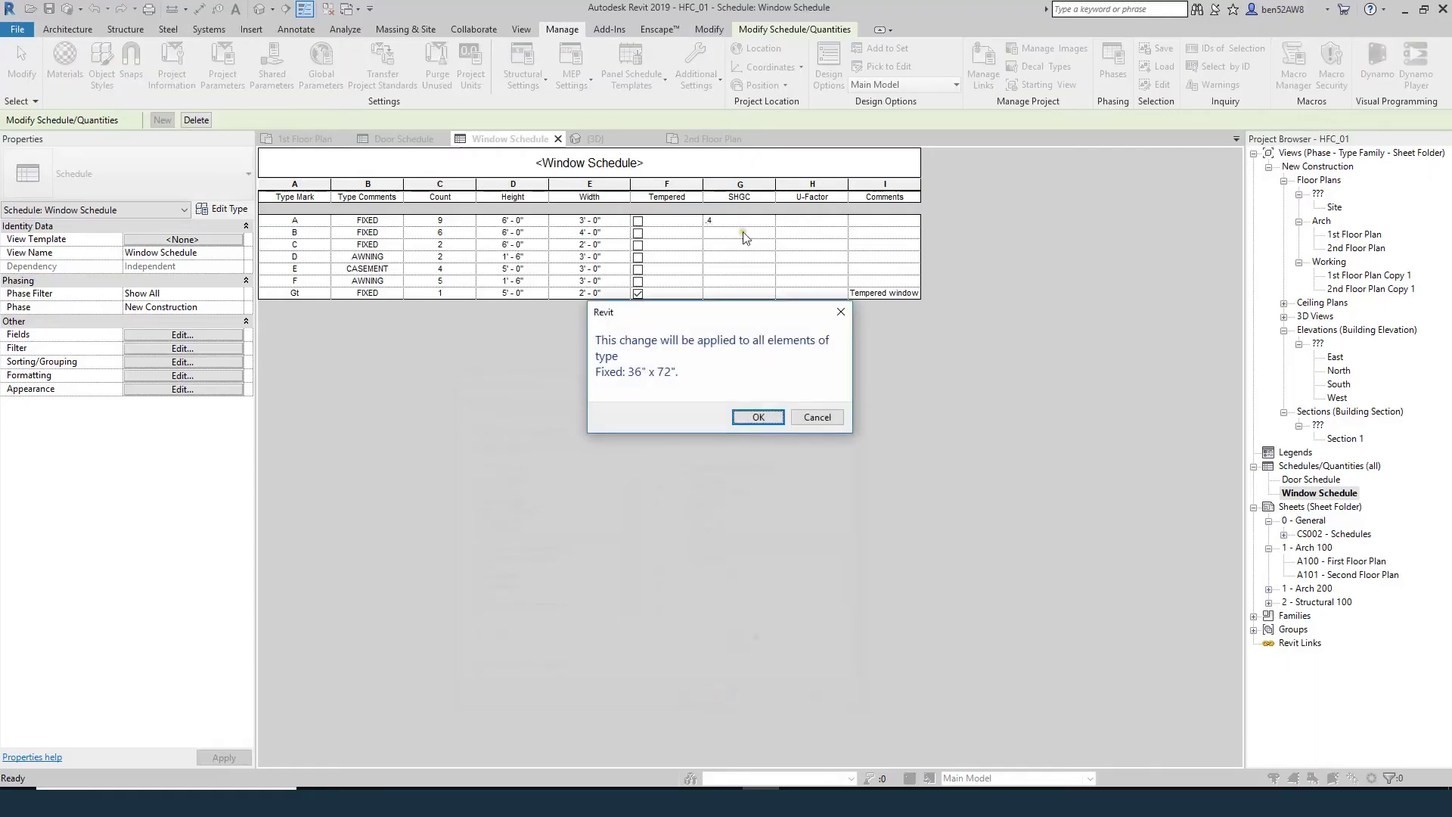
pyautogui.click(749, 415)
pyautogui.click(794, 220)
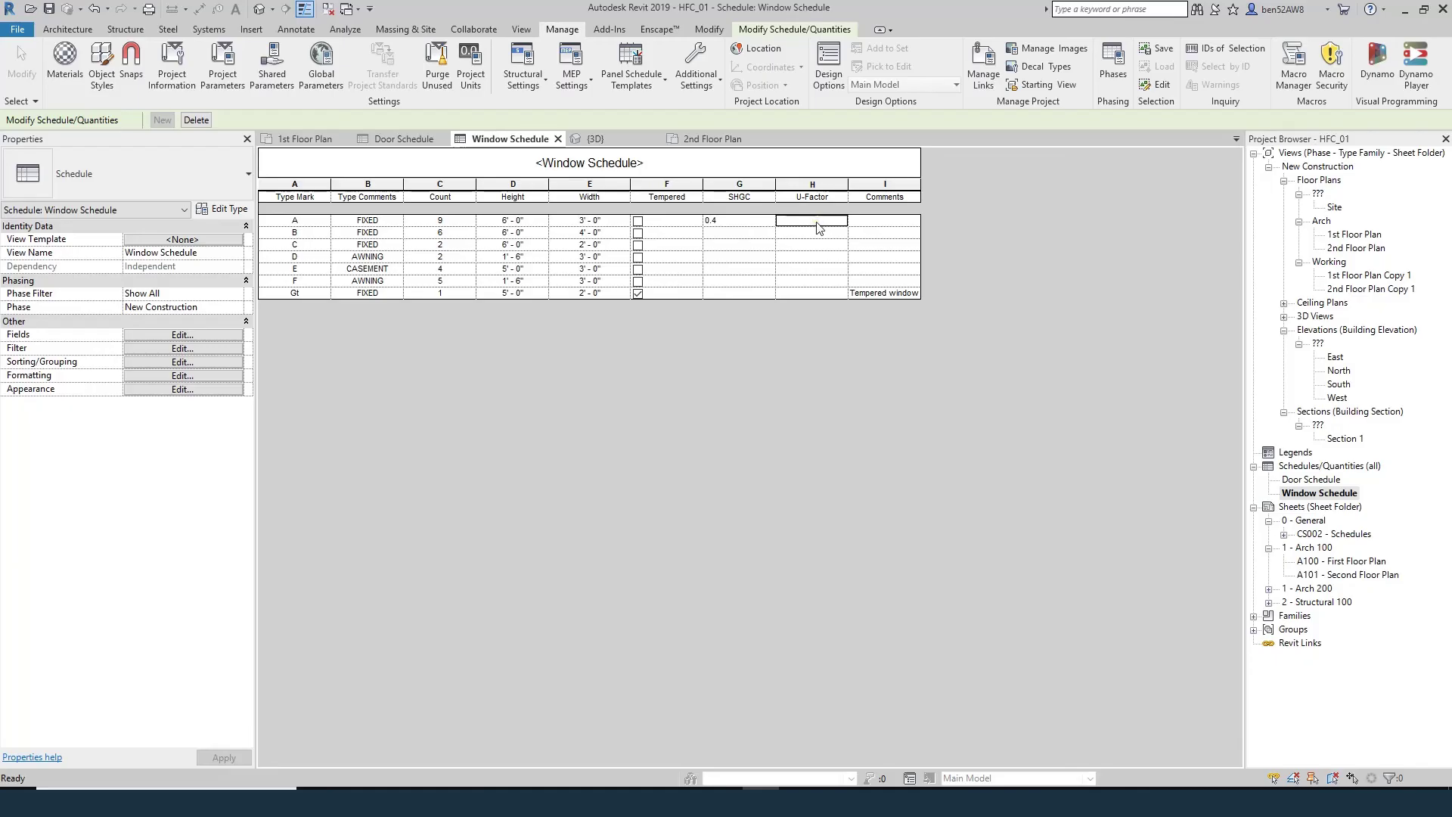
pyautogui.click(818, 228)
pyautogui.press('Tab')
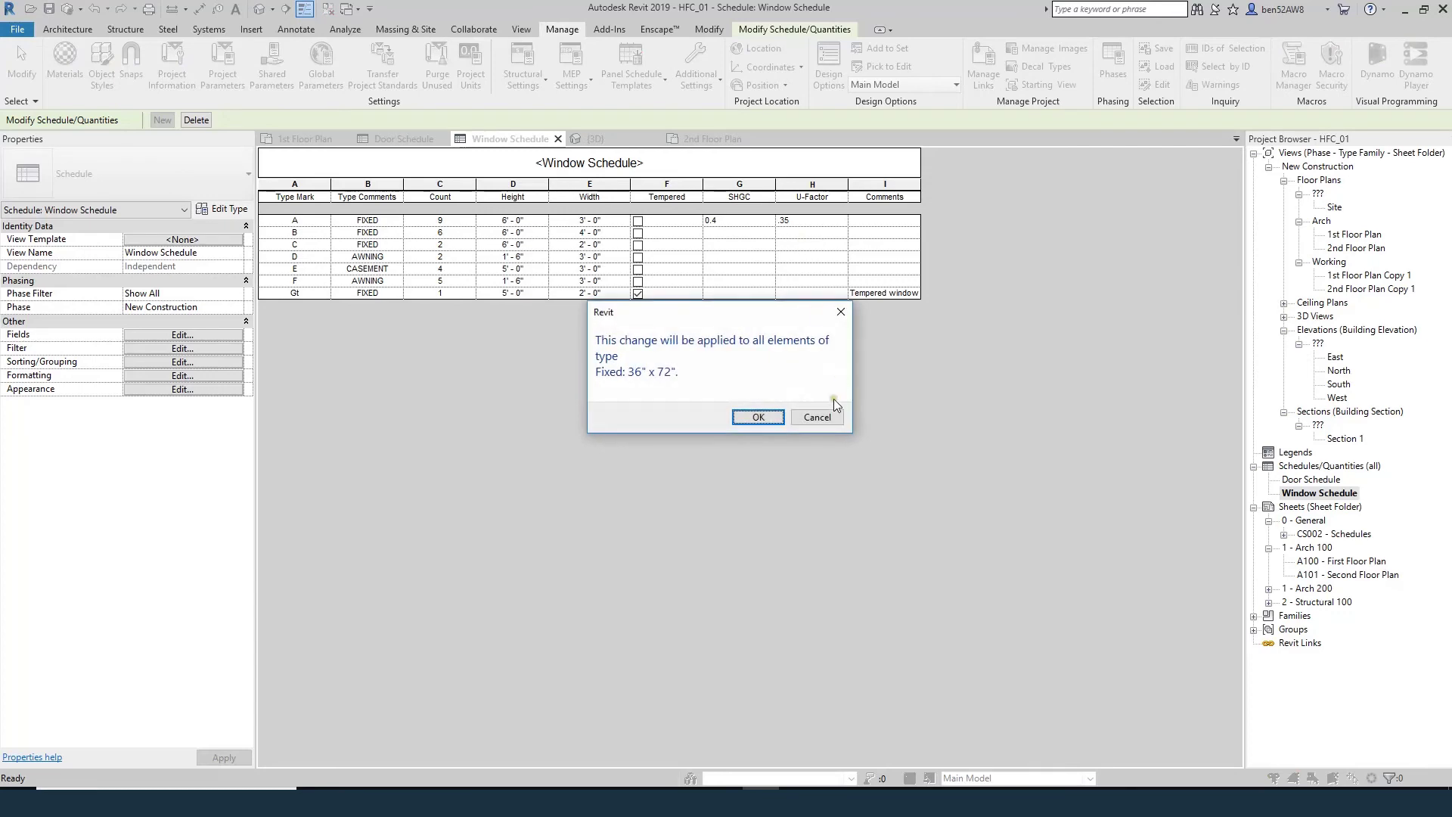
pyautogui.click(764, 414)
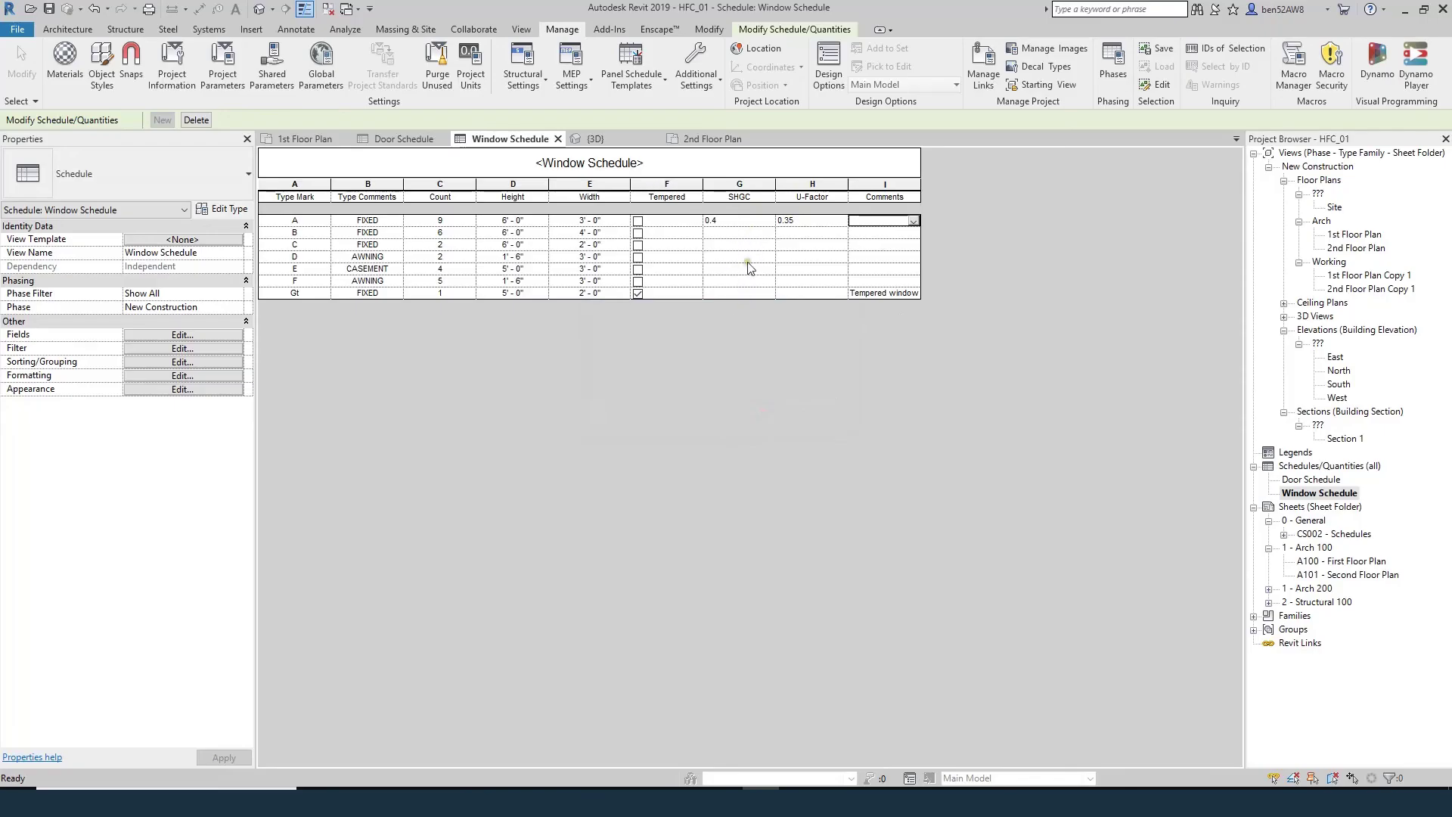
# - Rename the SHGC column heading in the window schedule to SHGC (MAX)
pyautogui.click(754, 200)
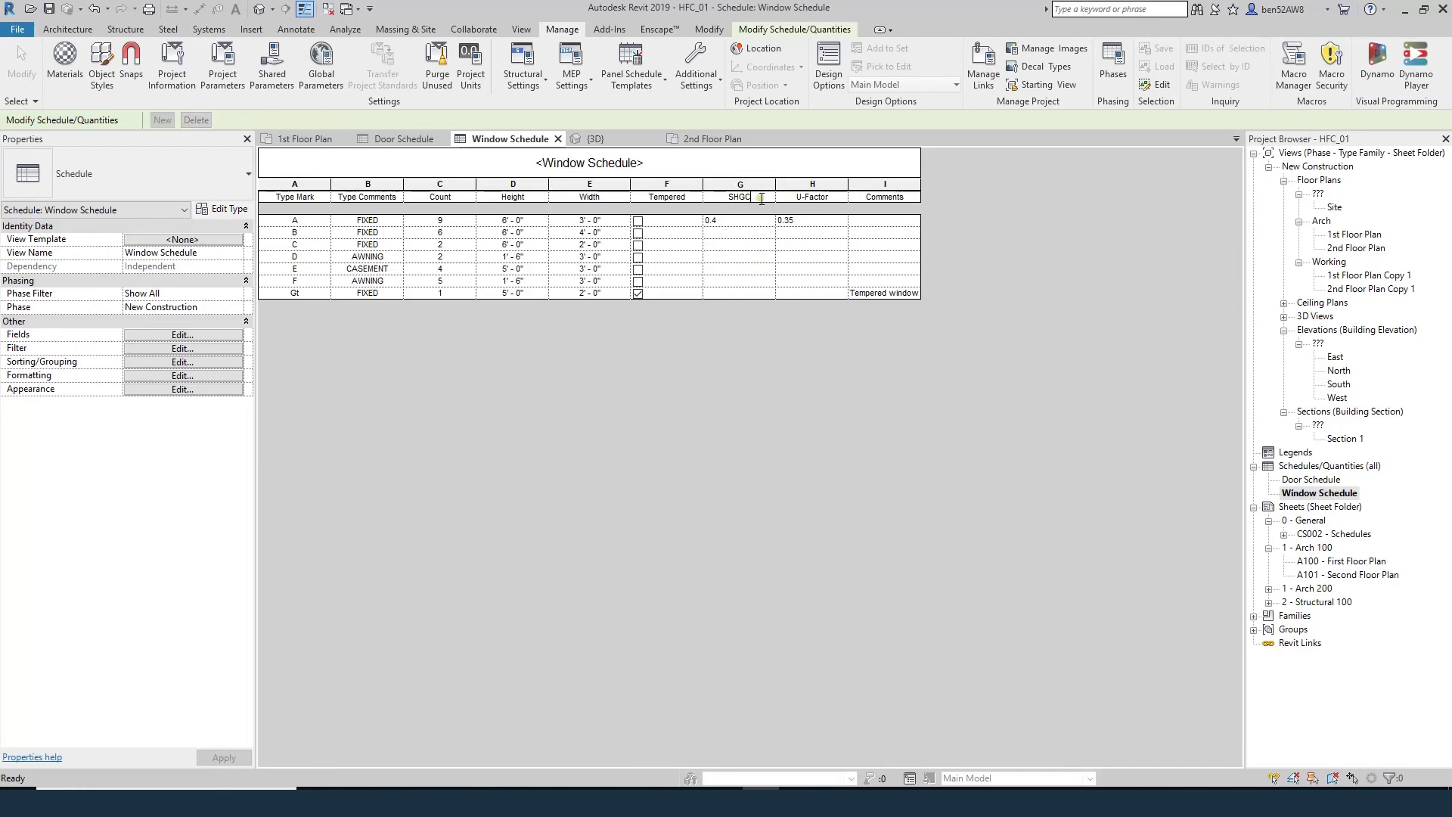
pyautogui.write('(MAX)')
pyautogui.click(832, 198)
pyautogui.click(832, 198)
# - Rename the U-Factor column heading in the window schedule's formatting settings to U-Factor (MAX)
pyautogui.click(171, 376)
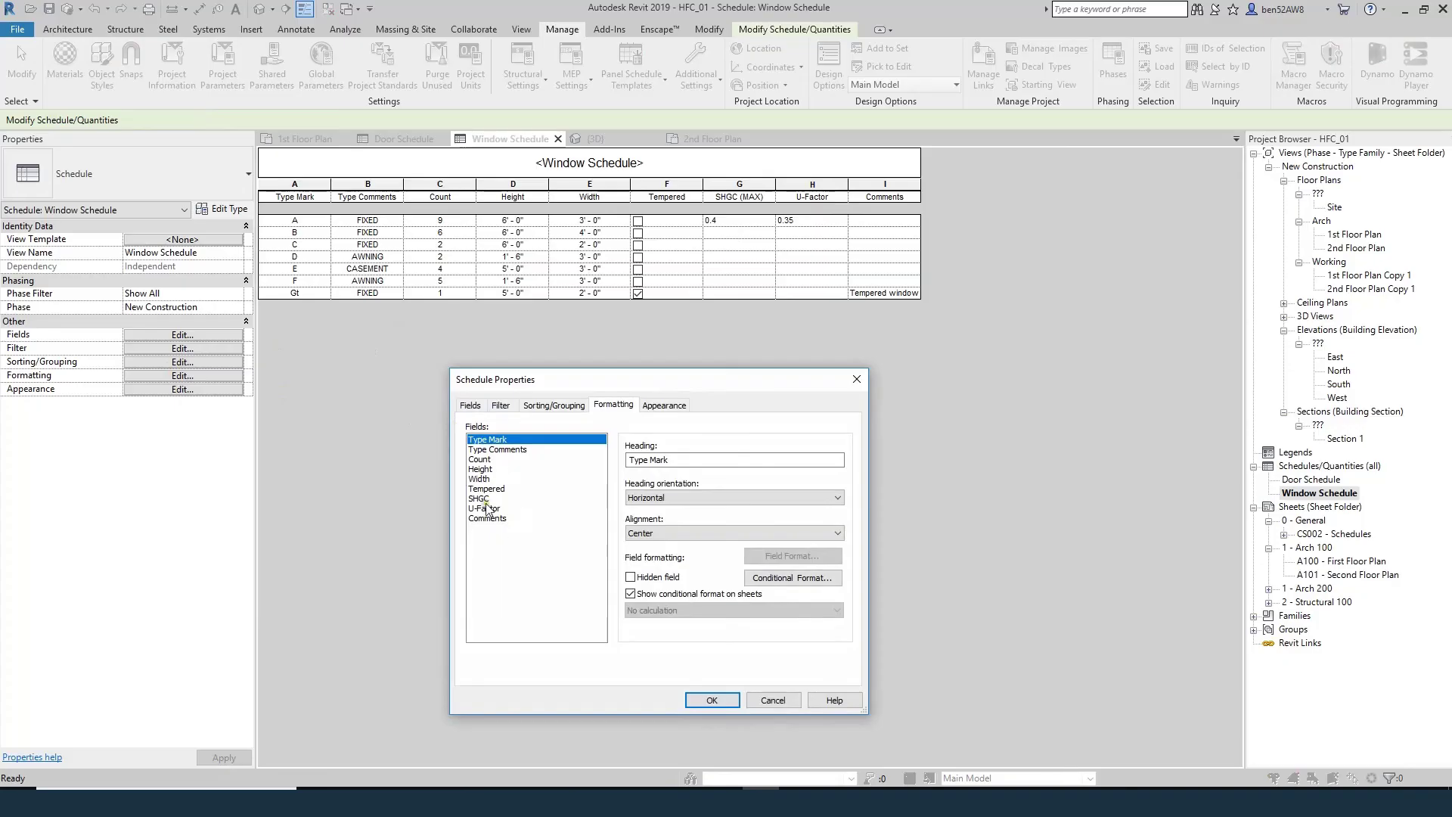
pyautogui.click(488, 499)
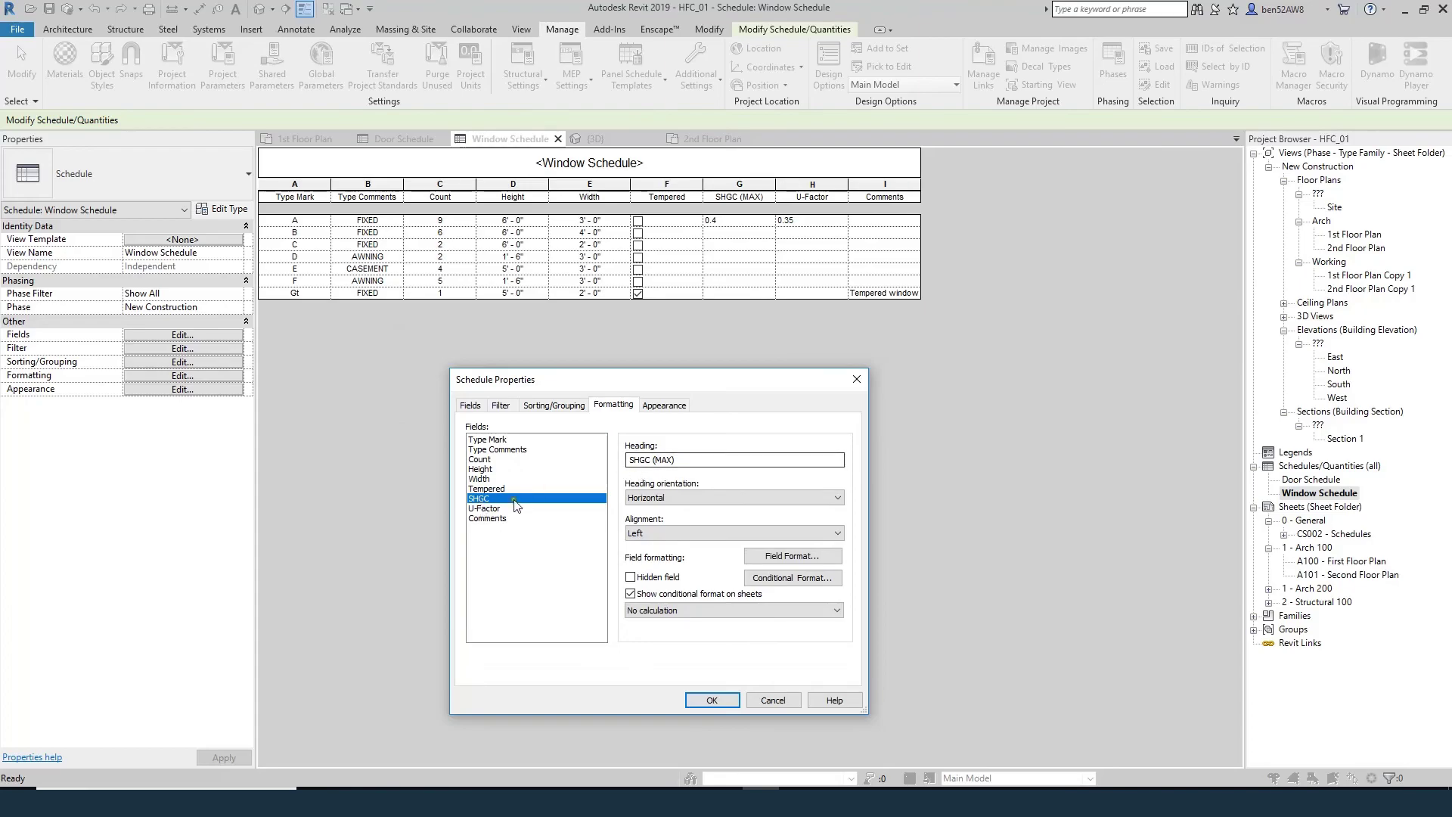
pyautogui.click(488, 508)
pyautogui.click(688, 461)
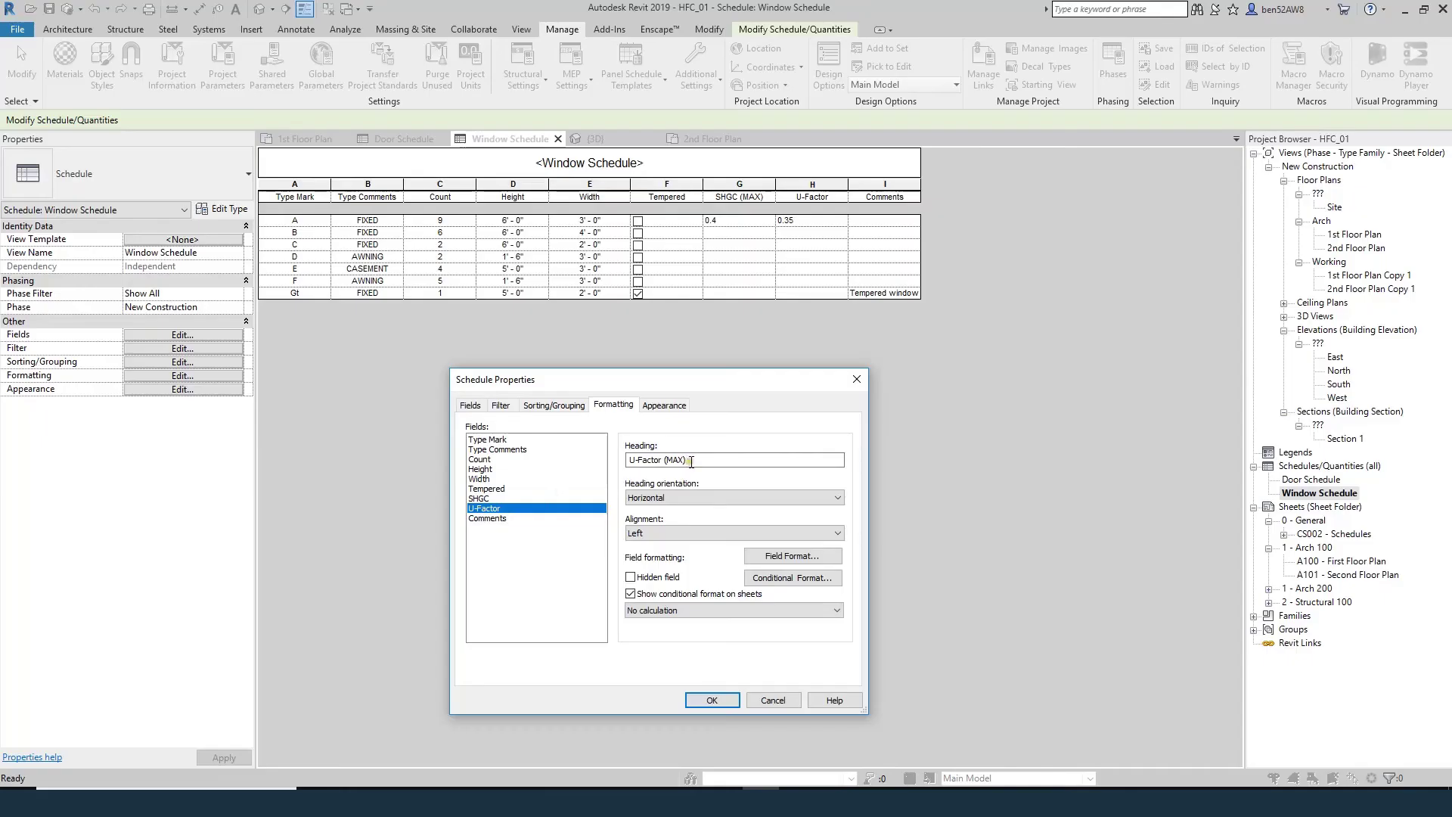
pyautogui.click(697, 609)
pyautogui.click(705, 697)
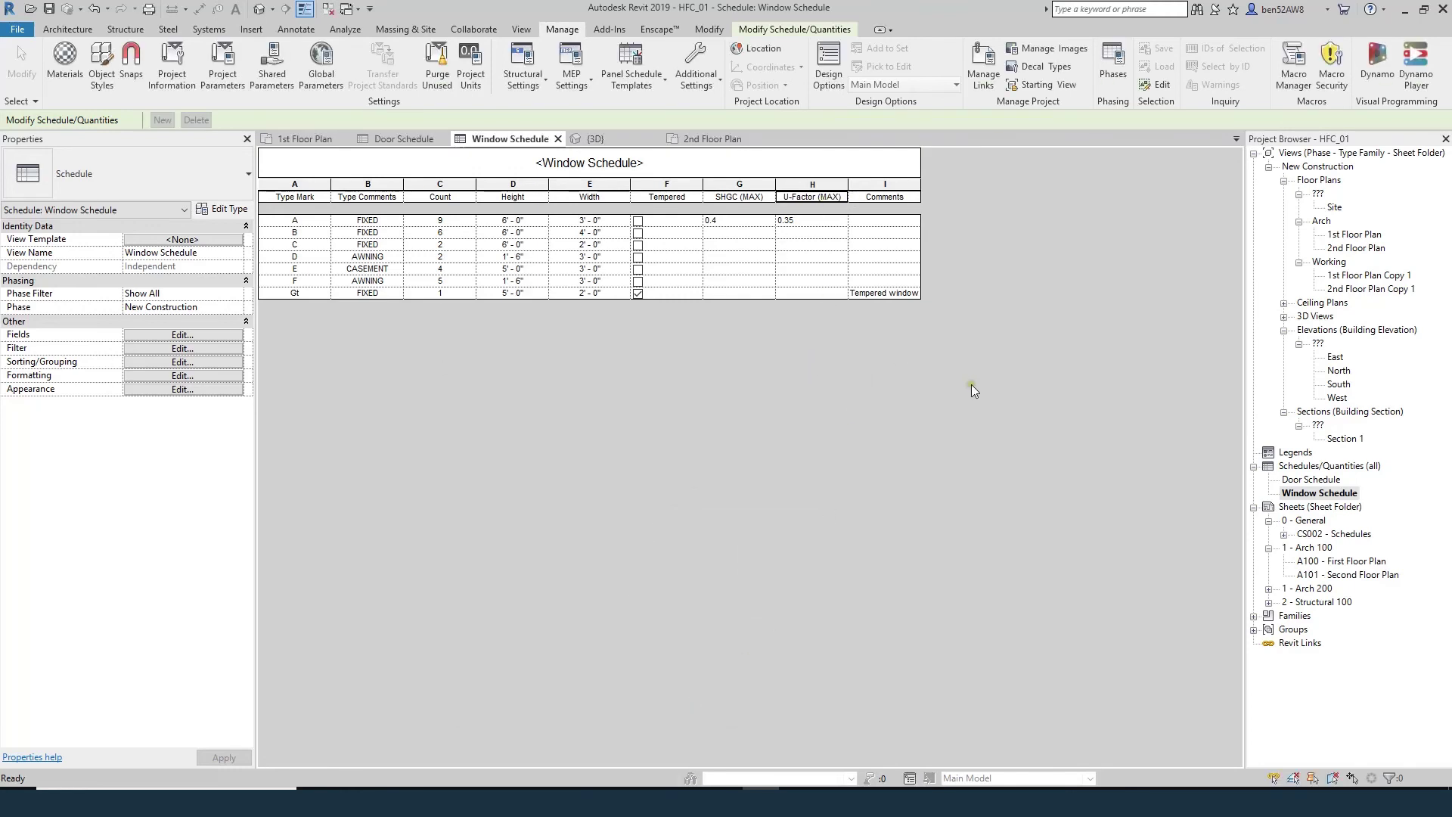
# - Open sheet CS002 - Schedules and place the Window Schedule on it beneath the Door Schedule
pyautogui.doubleClick(1335, 534)
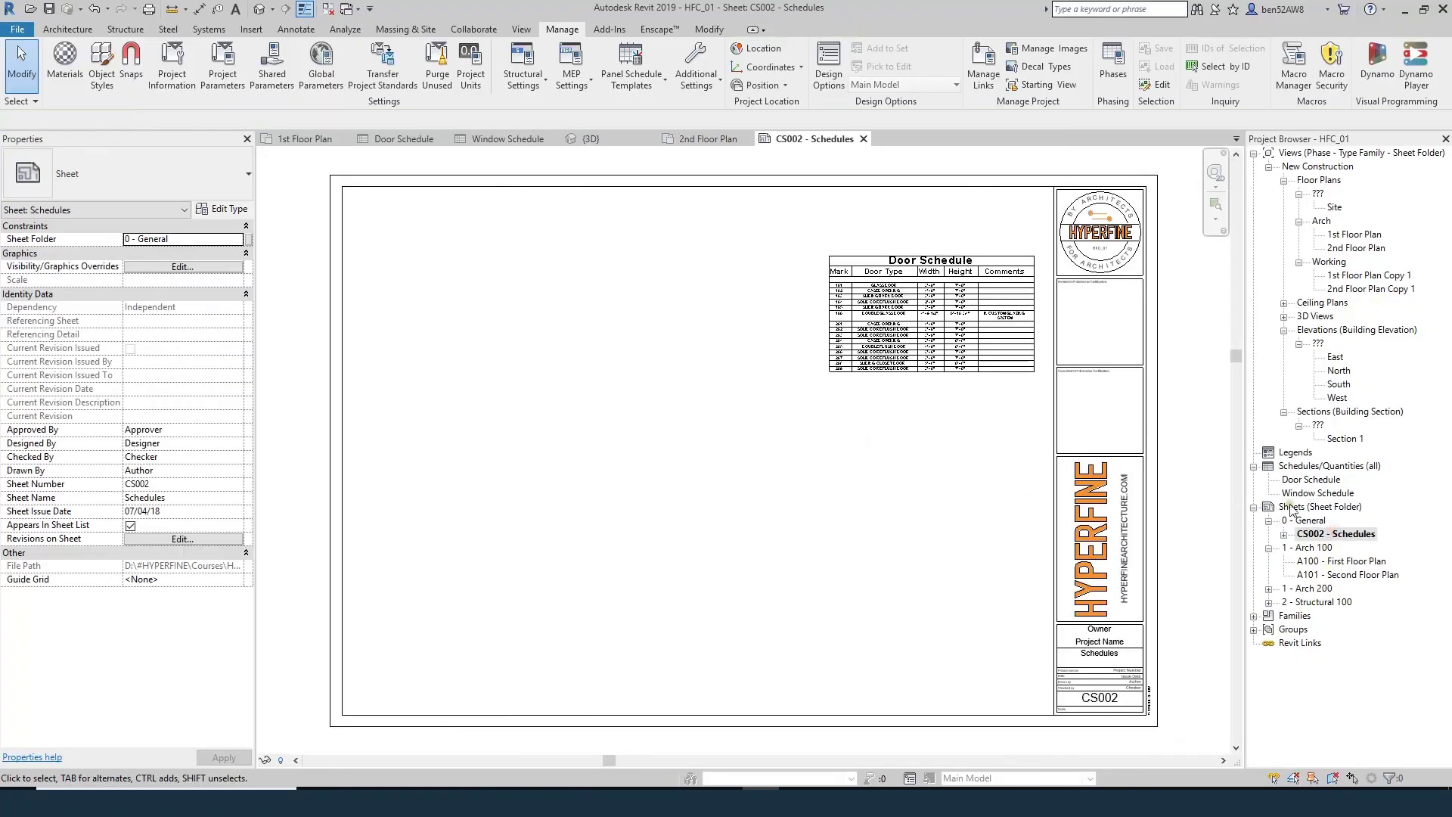
pyautogui.moveTo(1320, 493); pyautogui.dragTo(884, 456)
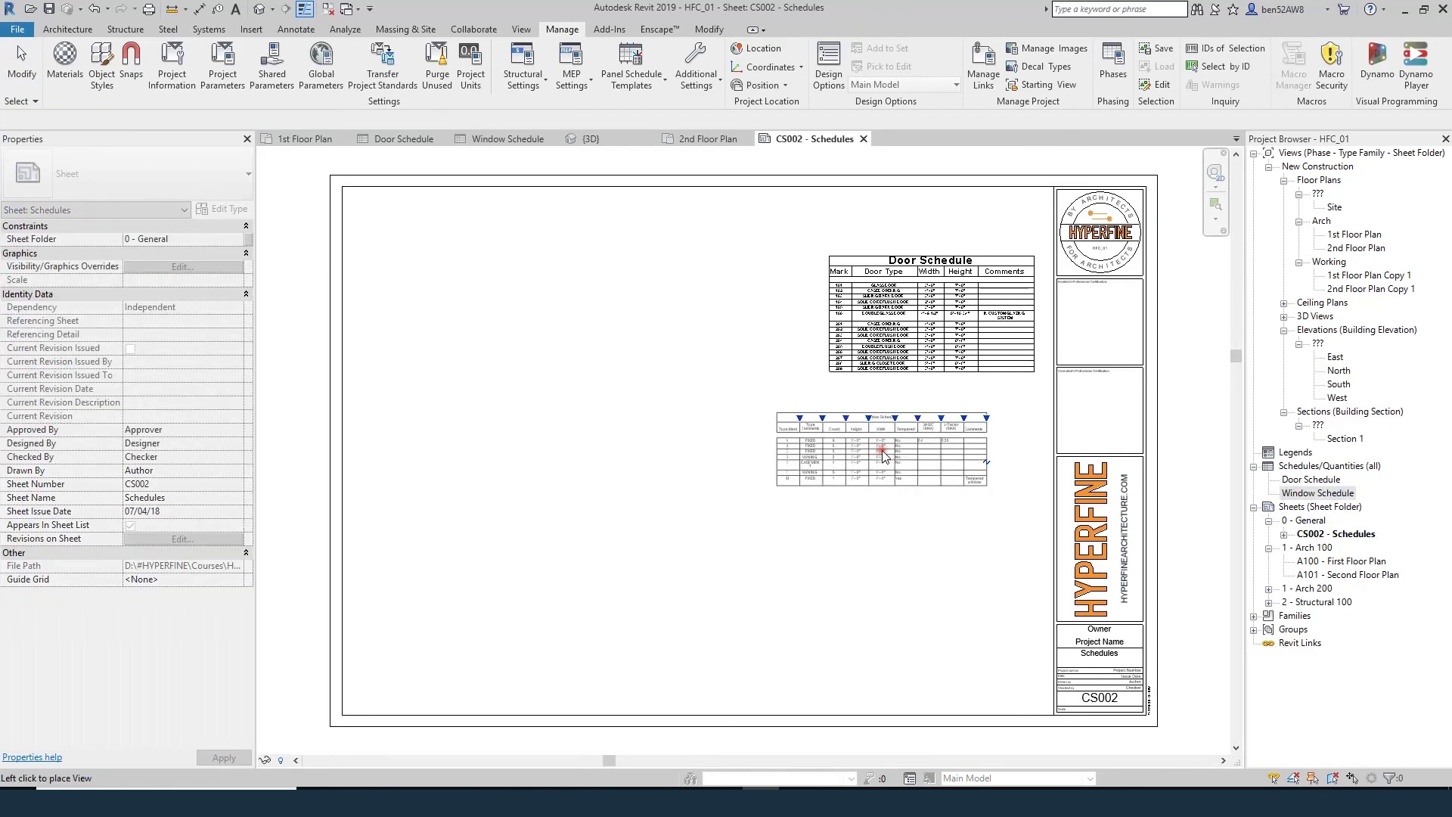
pyautogui.click(913, 433)
pyautogui.click(917, 528)
pyautogui.scroll(4, 938, 522)
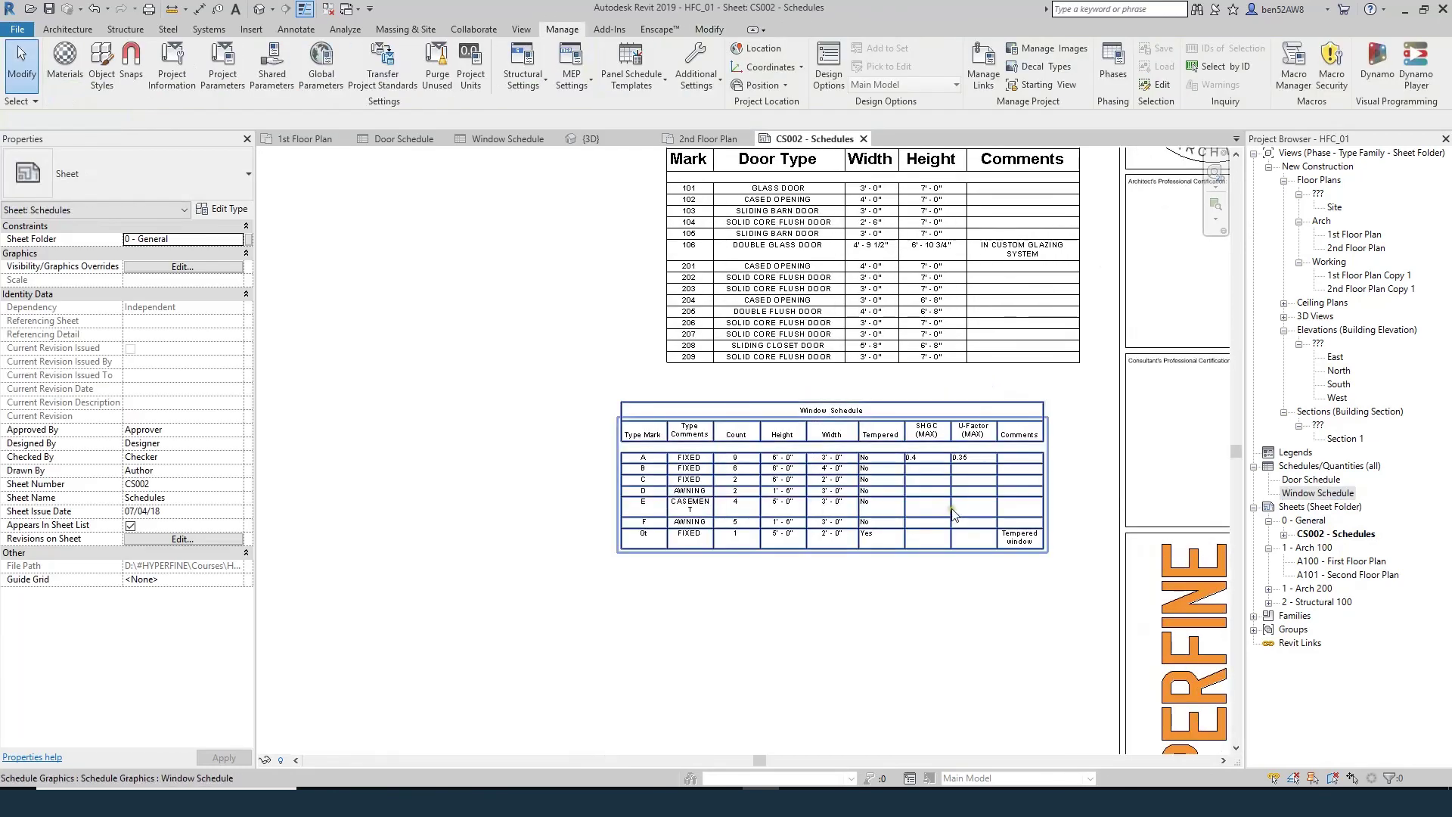
pyautogui.scroll(-2, 953, 515)
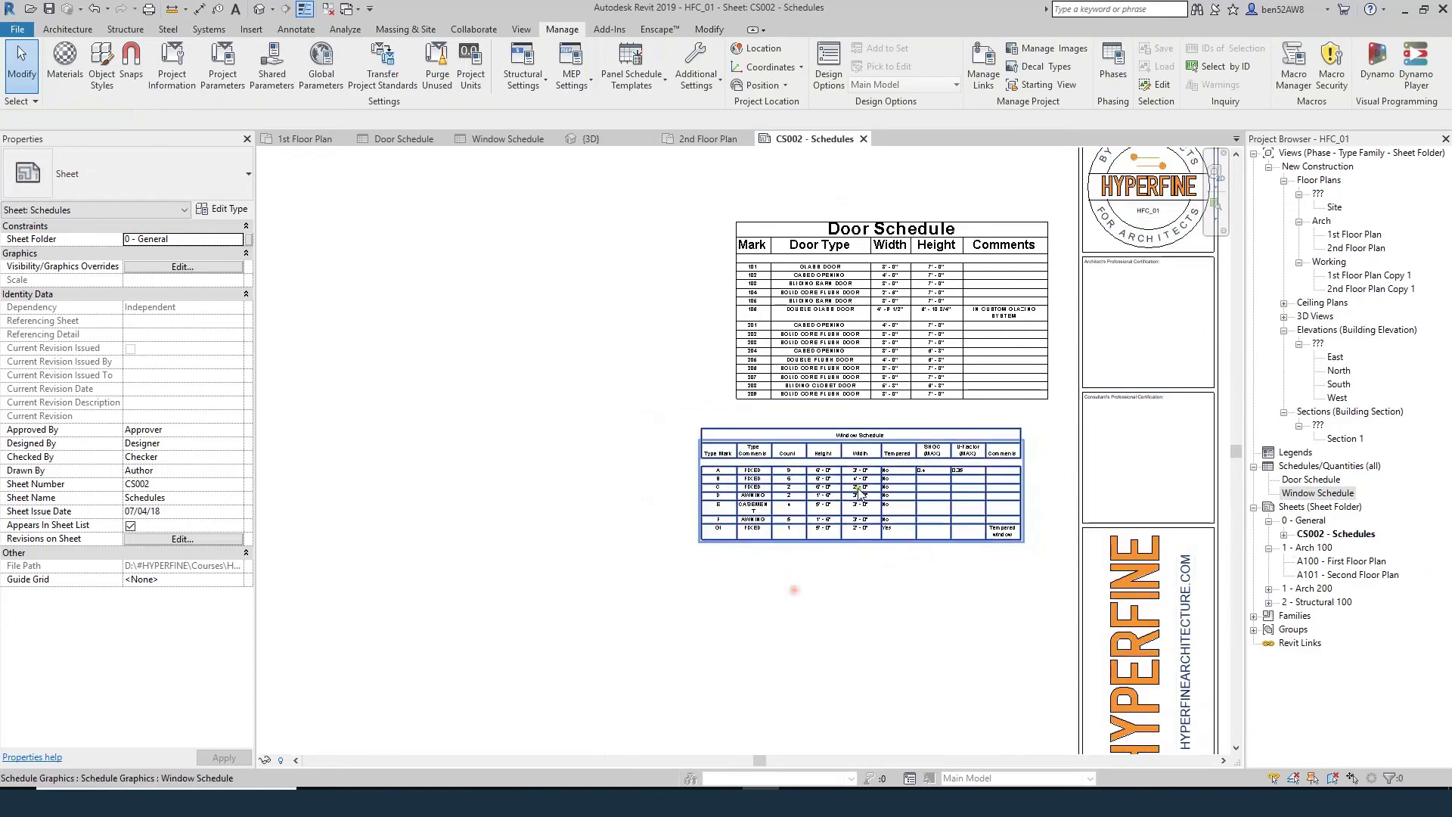
pyautogui.scroll(3, 872, 530)
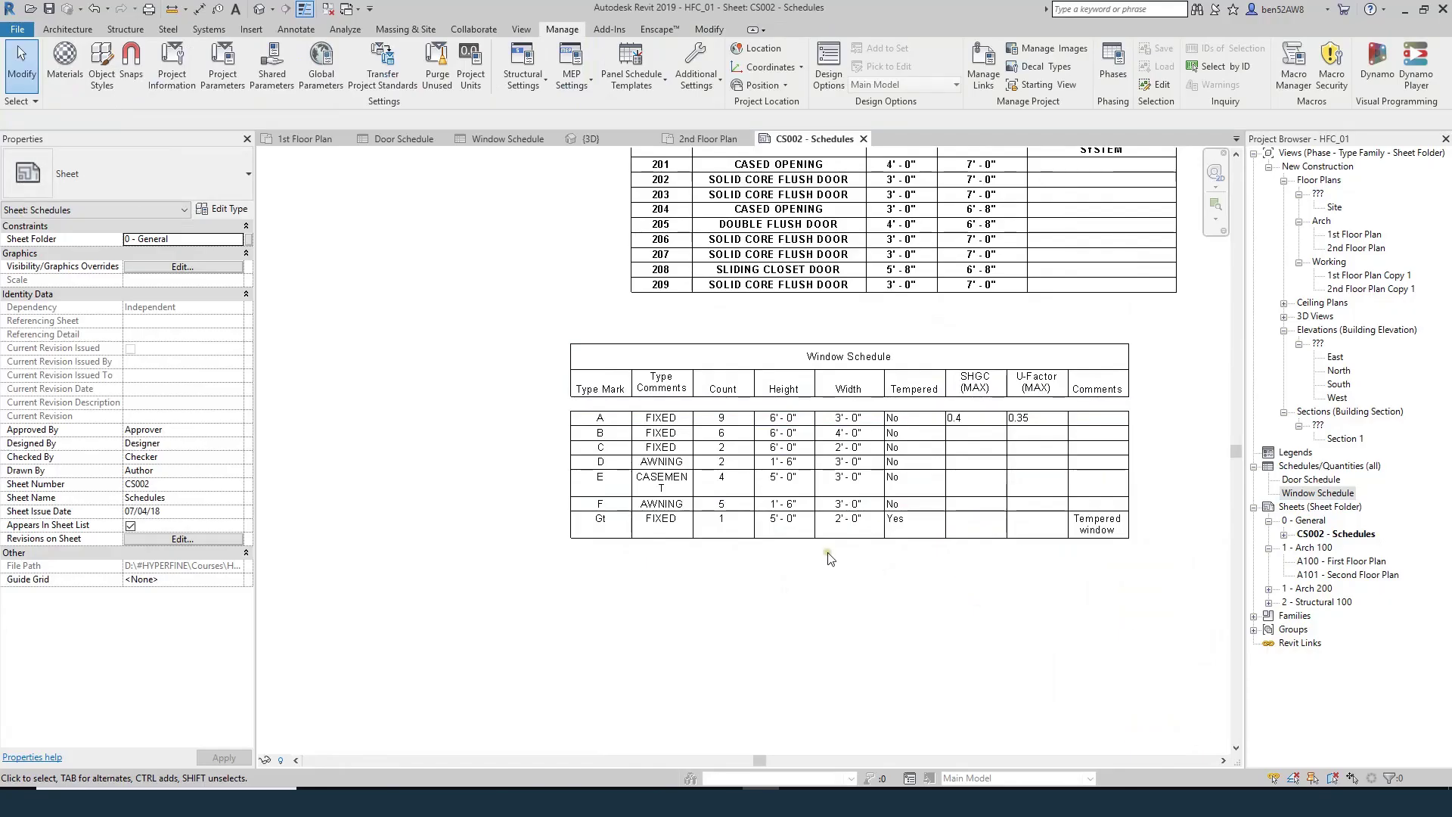
# - Open the placed window schedule for editing and assign the SCHEDULE view template to it
pyautogui.click(813, 463)
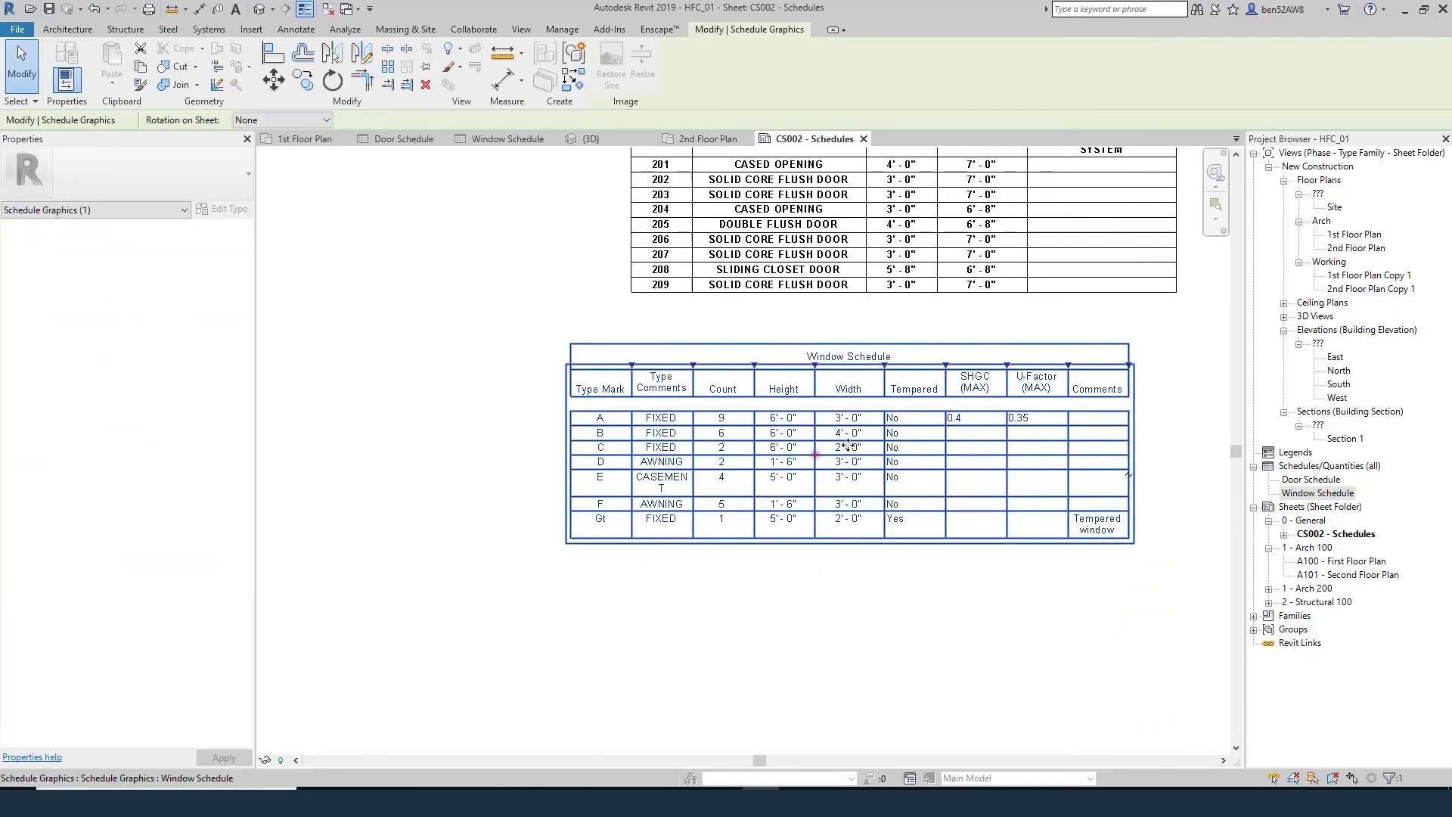
pyautogui.doubleClick(797, 447)
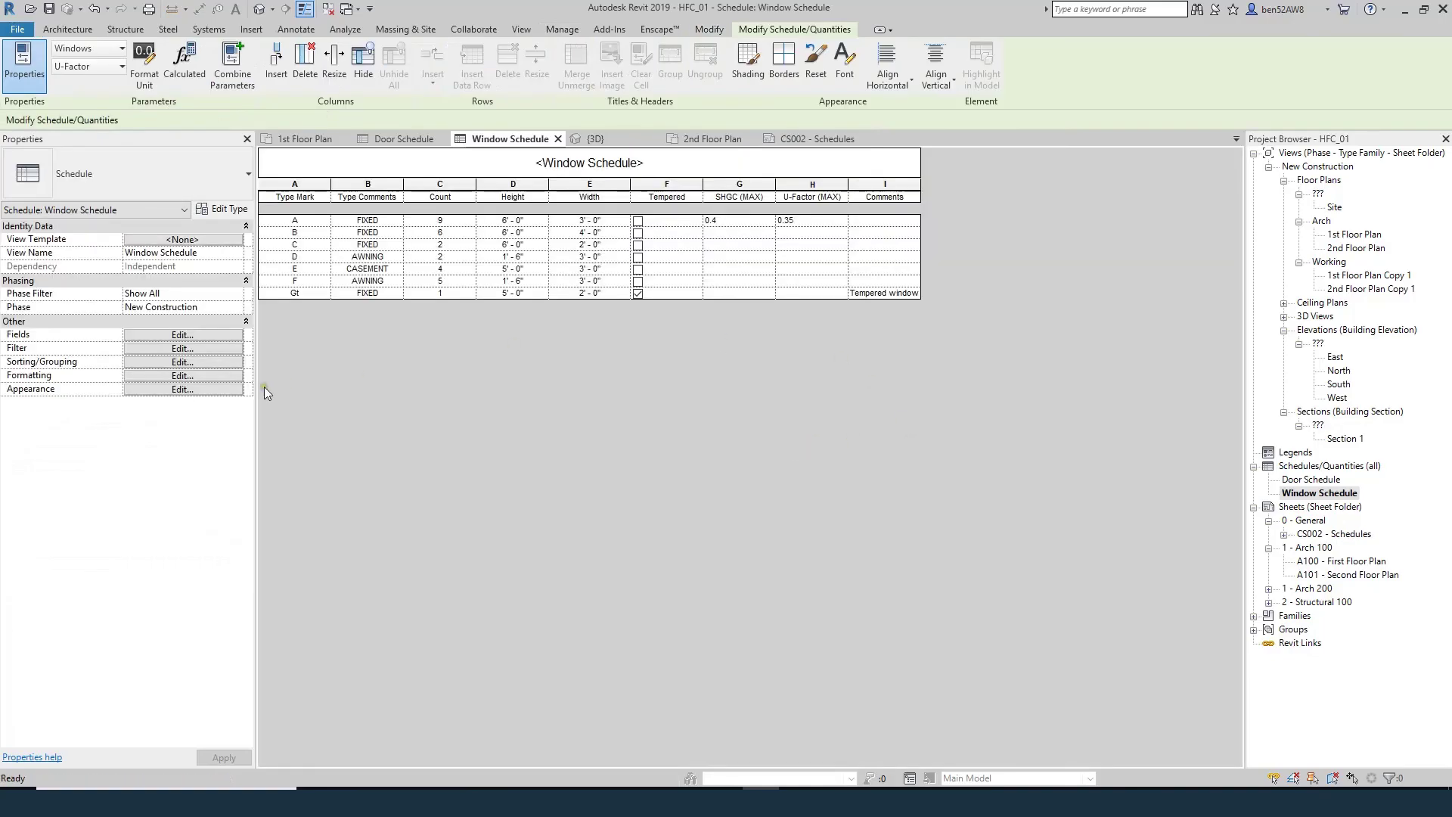
pyautogui.click(181, 239)
pyautogui.click(513, 363)
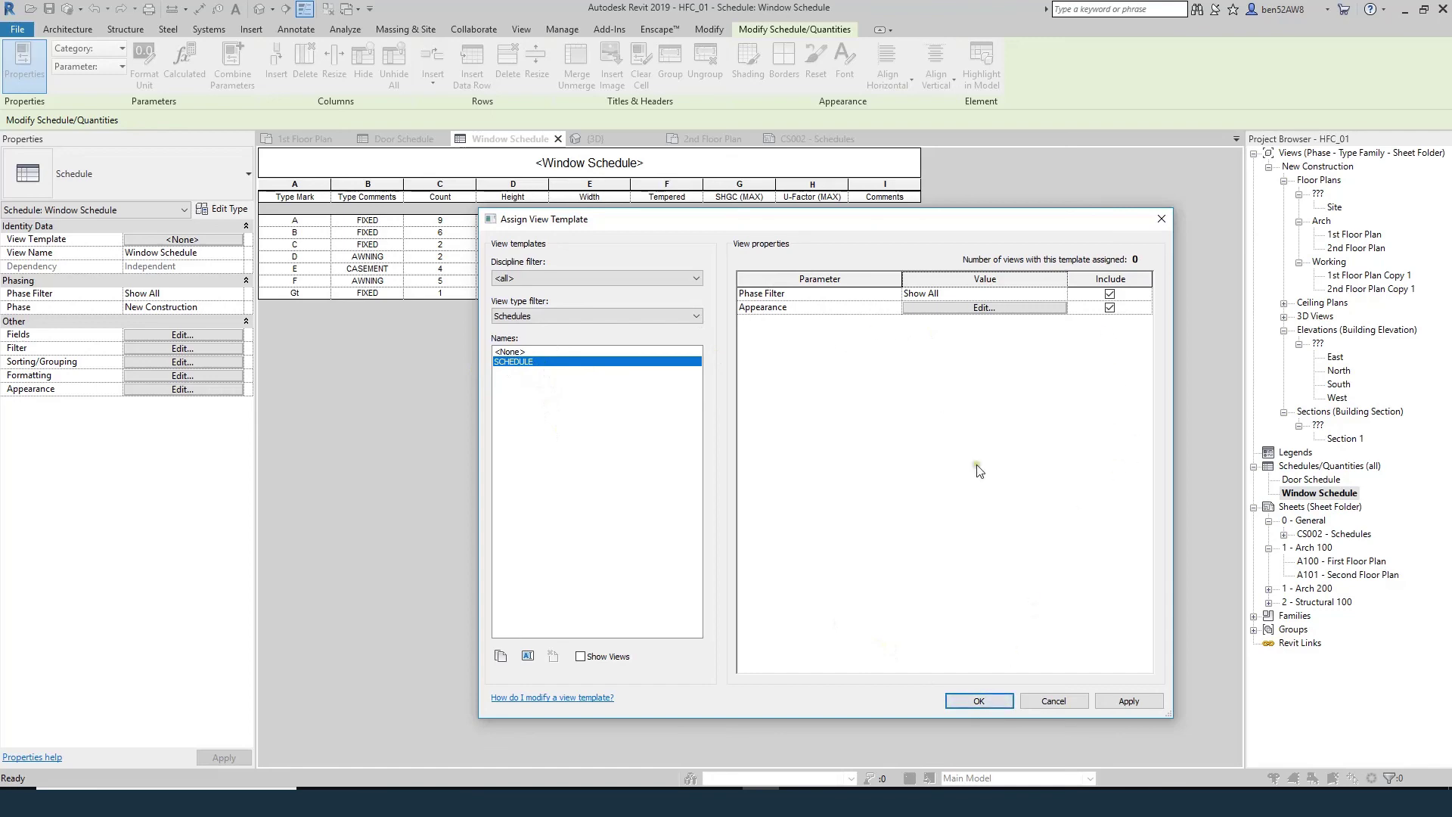
pyautogui.click(980, 701)
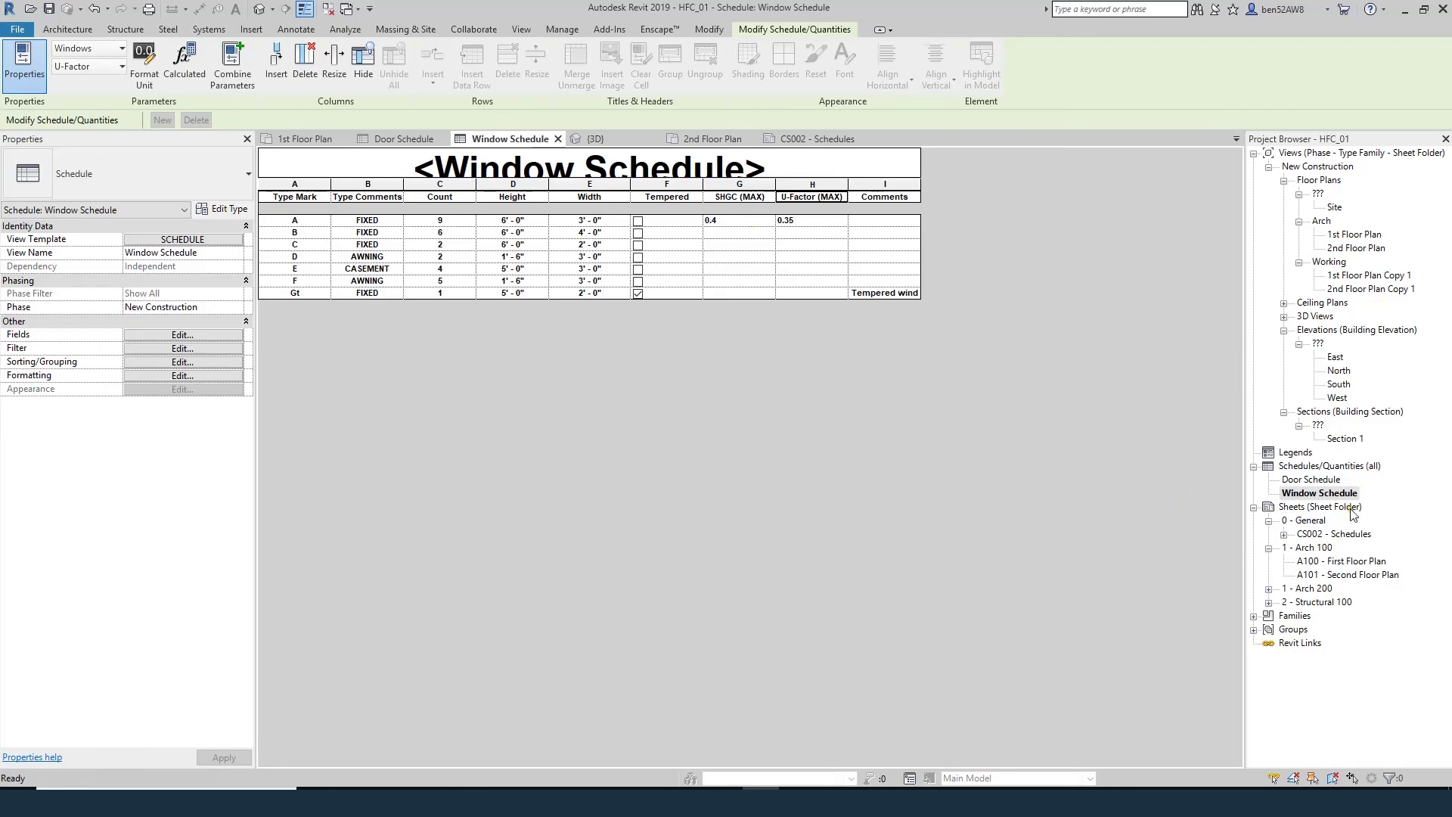
# - On sheet CS002, widen the window schedule's Type Comments through SHGC (MAX) columns and move it below the door schedule with right edges aligned
pyautogui.doubleClick(1331, 534)
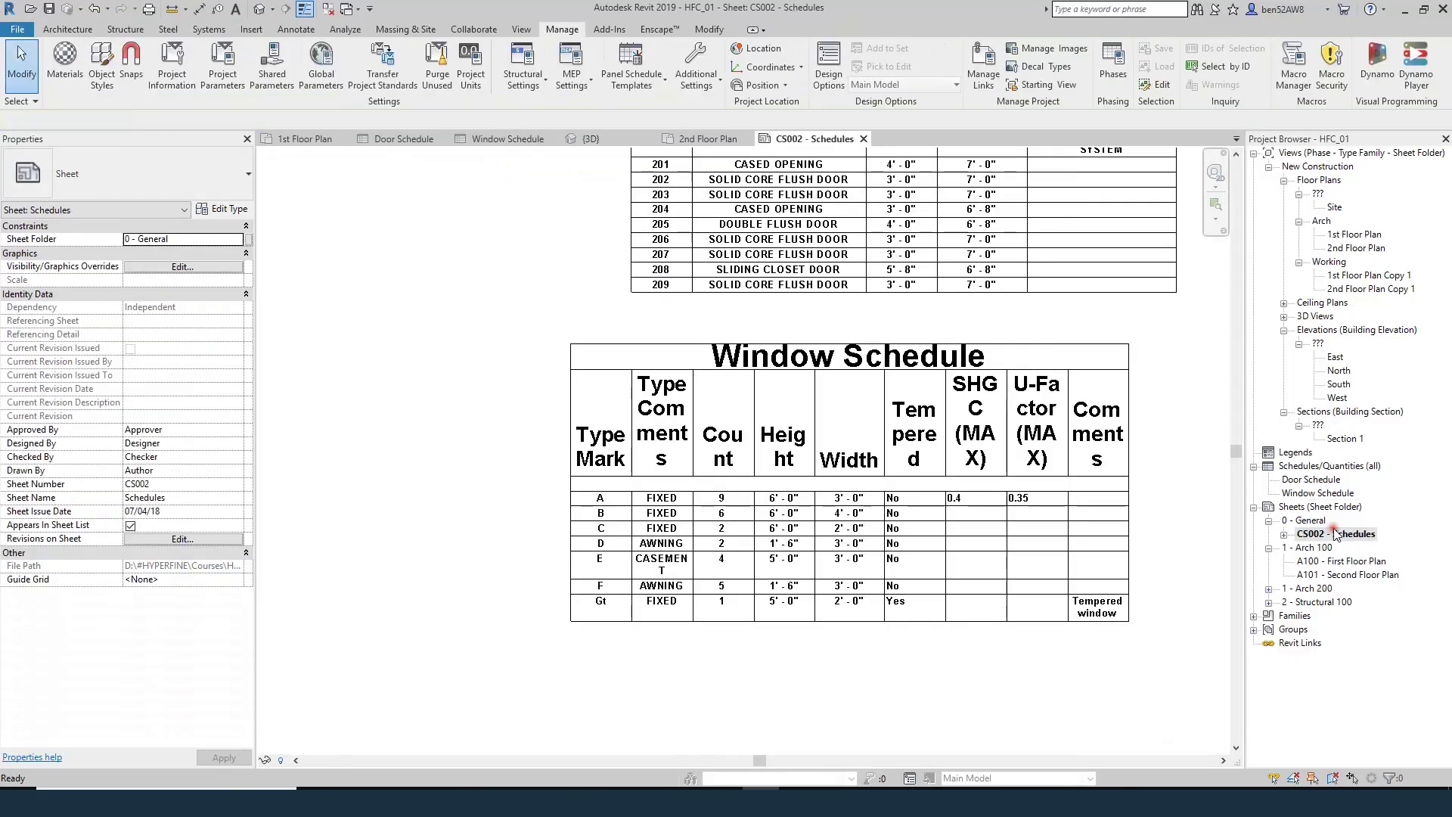
pyautogui.scroll(-3, 921, 305)
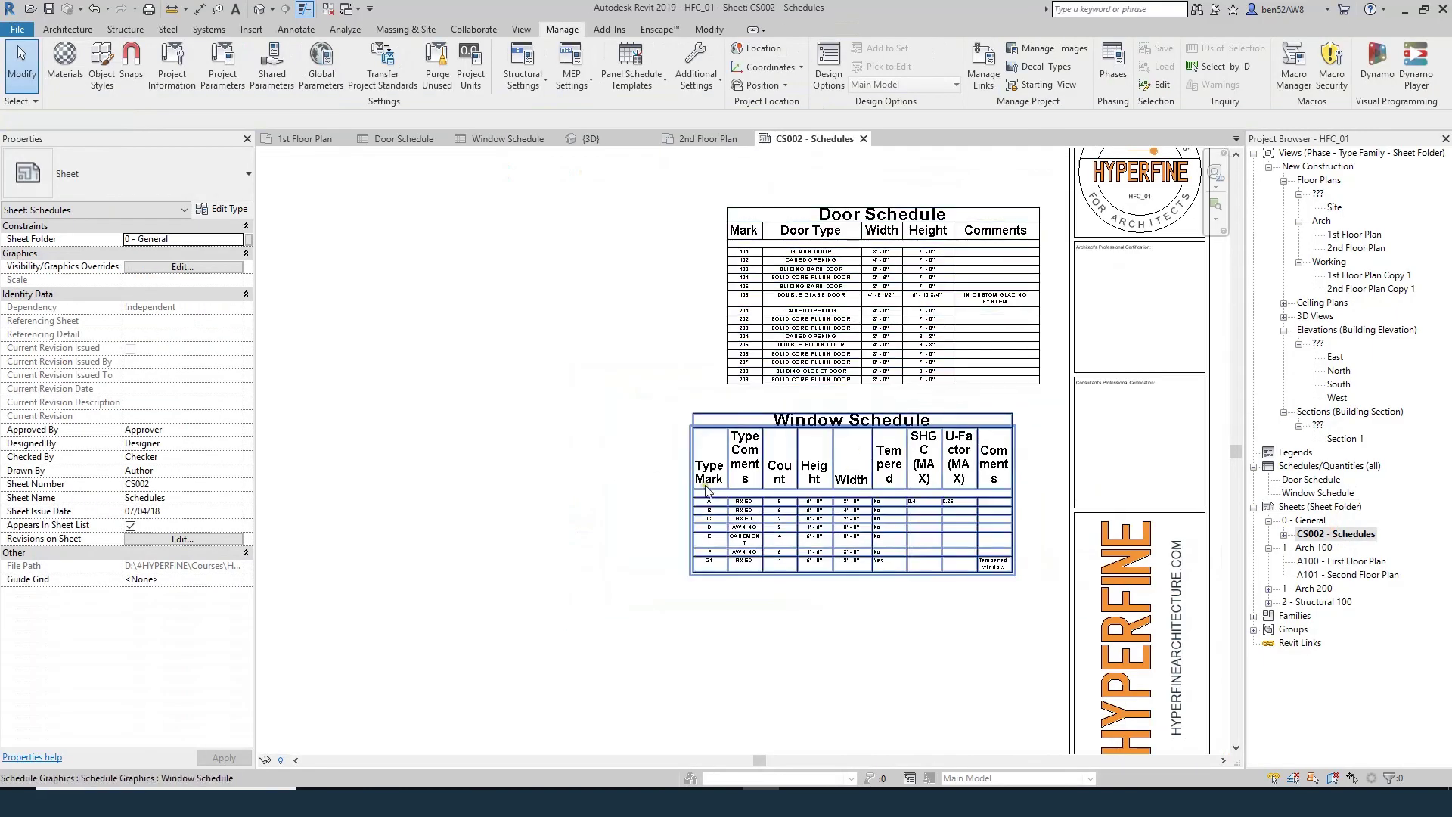
pyautogui.click(763, 425)
pyautogui.moveTo(763, 425); pyautogui.dragTo(989, 401)
pyautogui.click(643, 409)
pyautogui.click(848, 430)
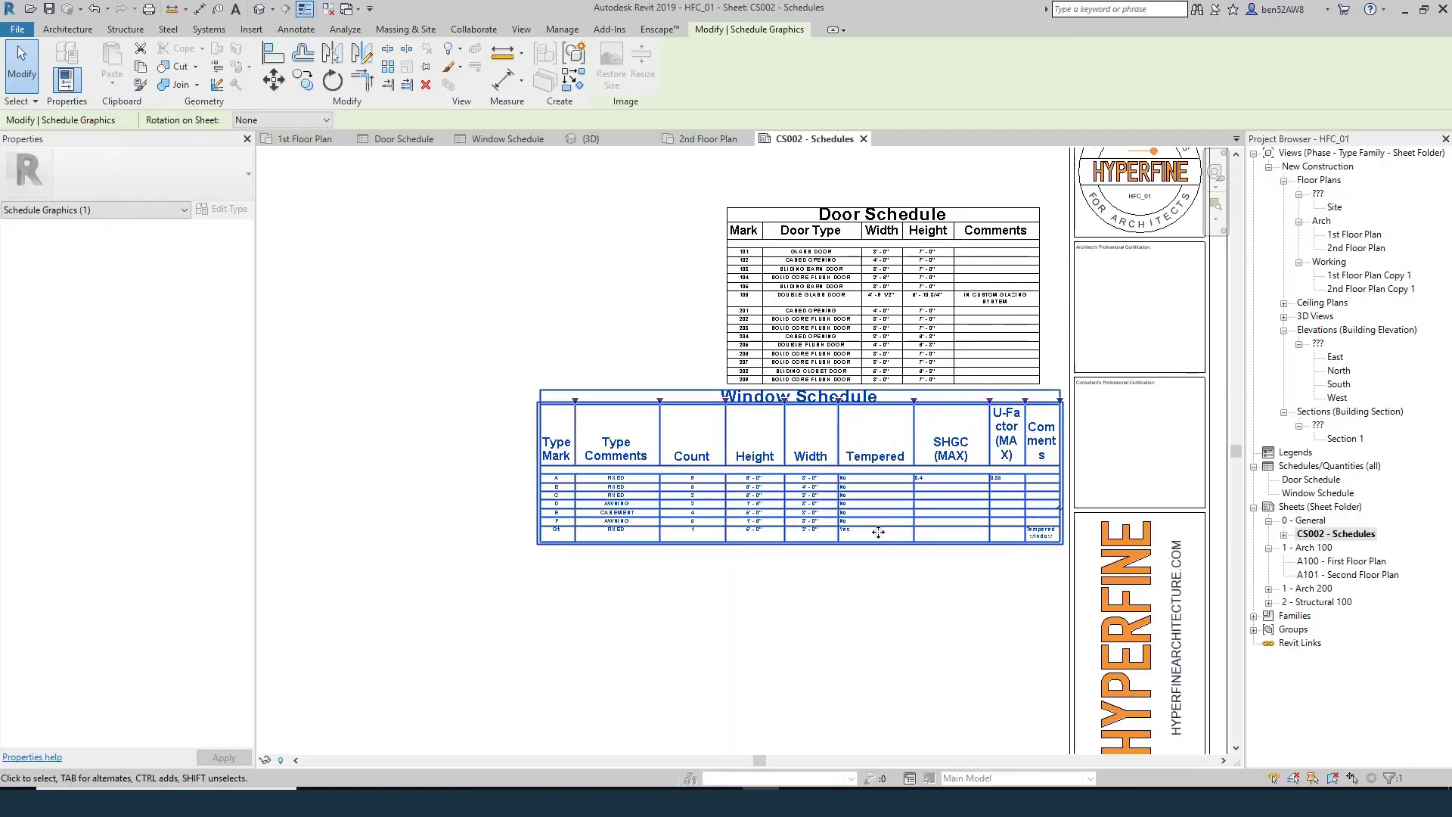
pyautogui.click(665, 620)
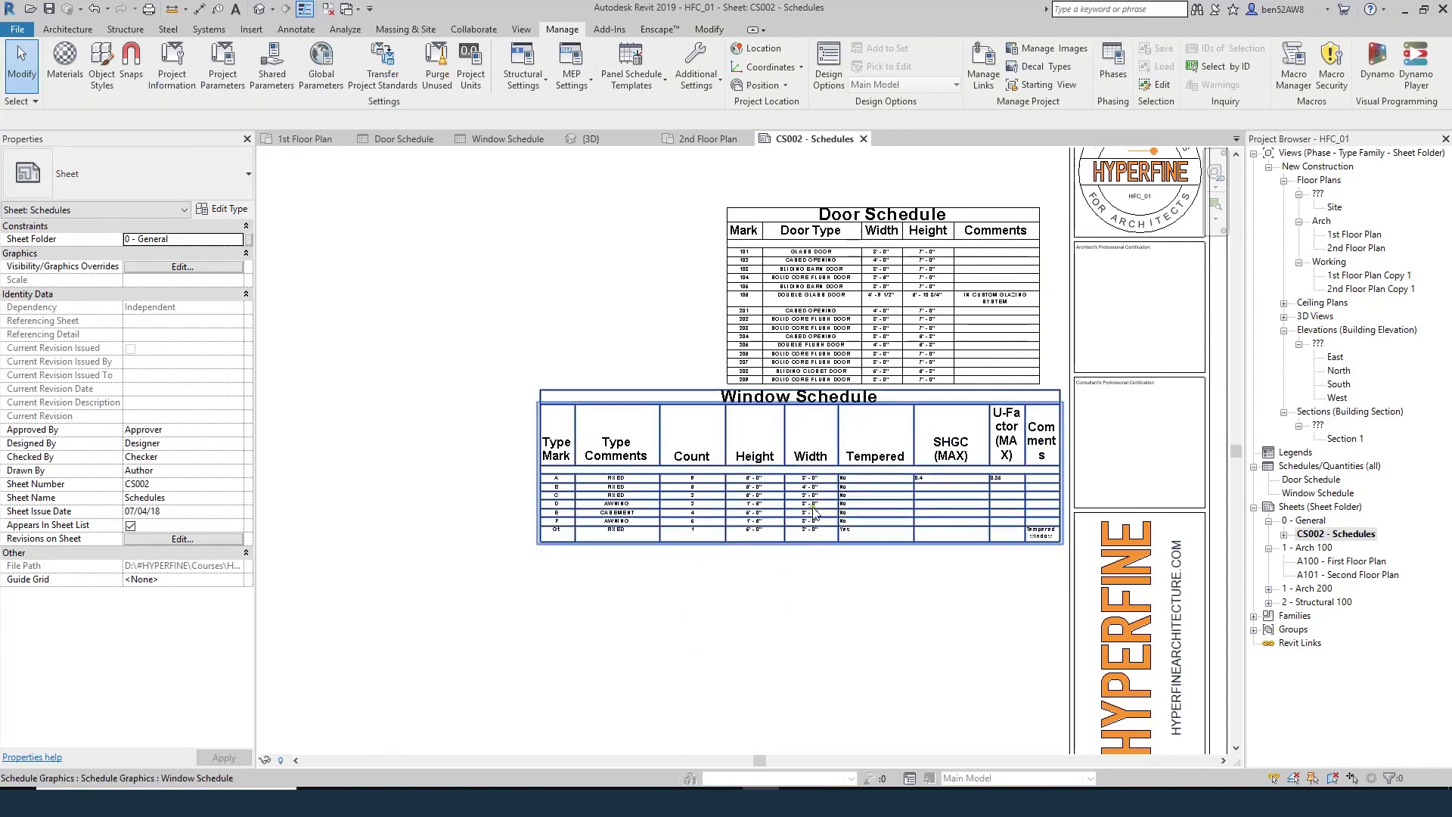
pyautogui.moveTo(815, 496); pyautogui.dragTo(792, 559)
pyautogui.click(854, 661)
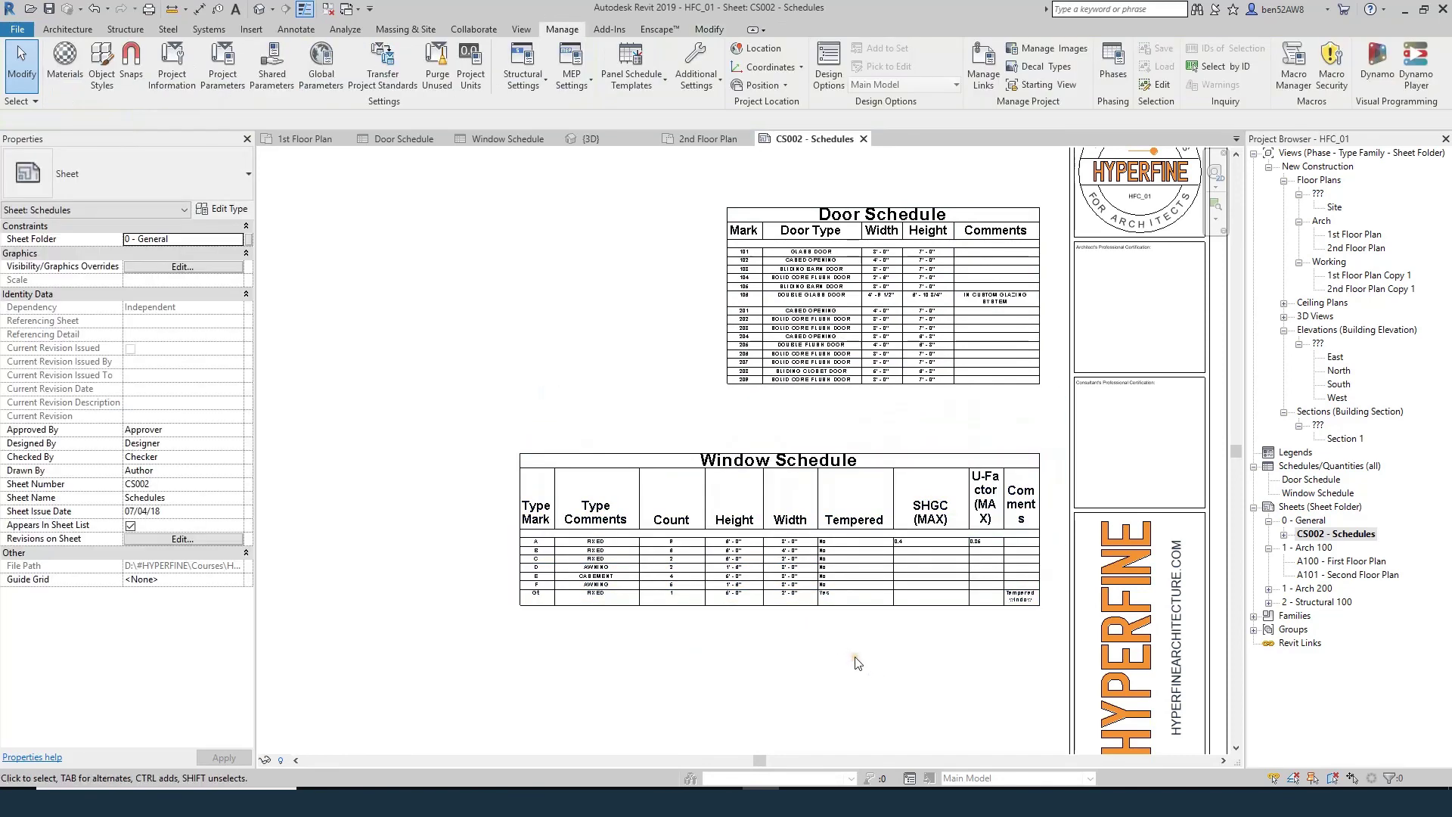